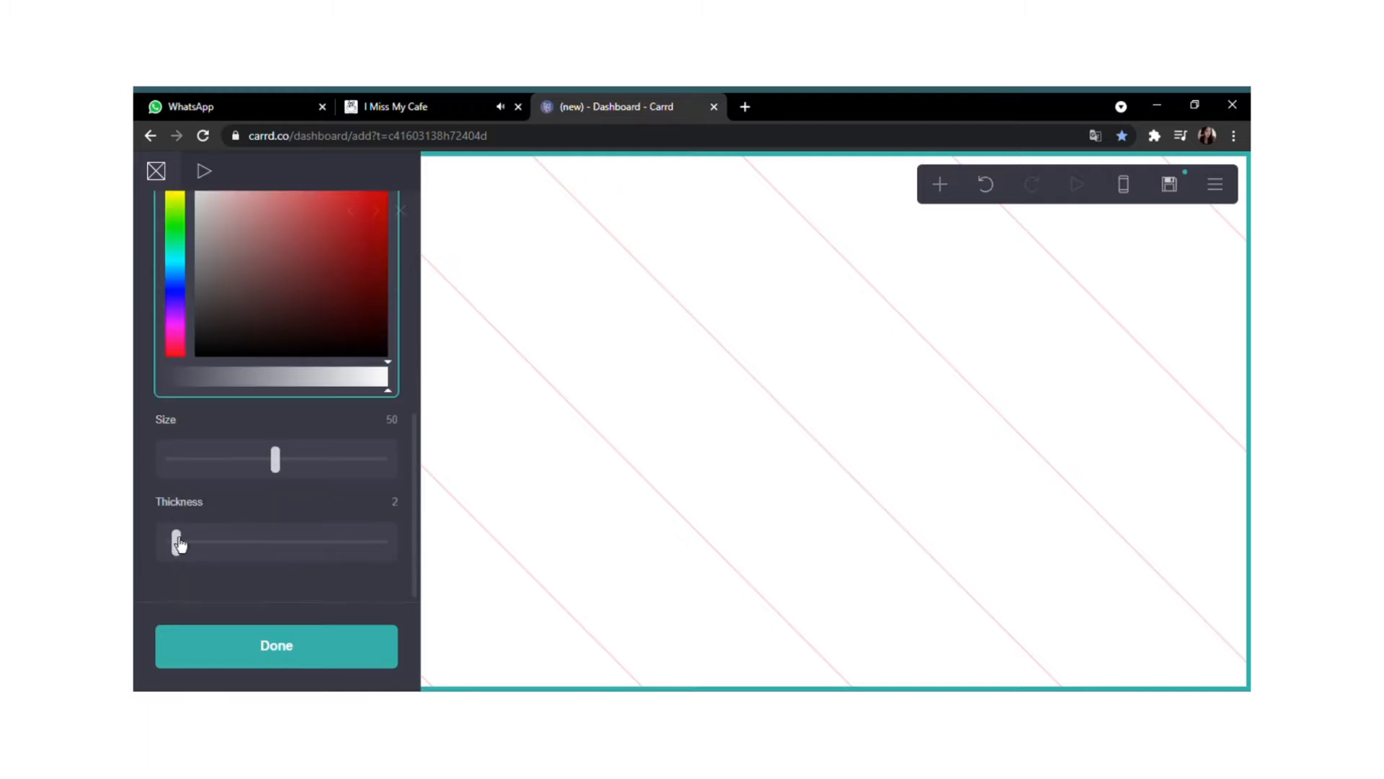
Reduce the size of the page background's pink diagonal stripe pattern so the stripes sit closer together.
left_click_drag(275, 461, 186, 529)
left_click(851, 310)
Add a container to the page, switch to the mobile view and set the container type to Columns.
left_click(939, 184)
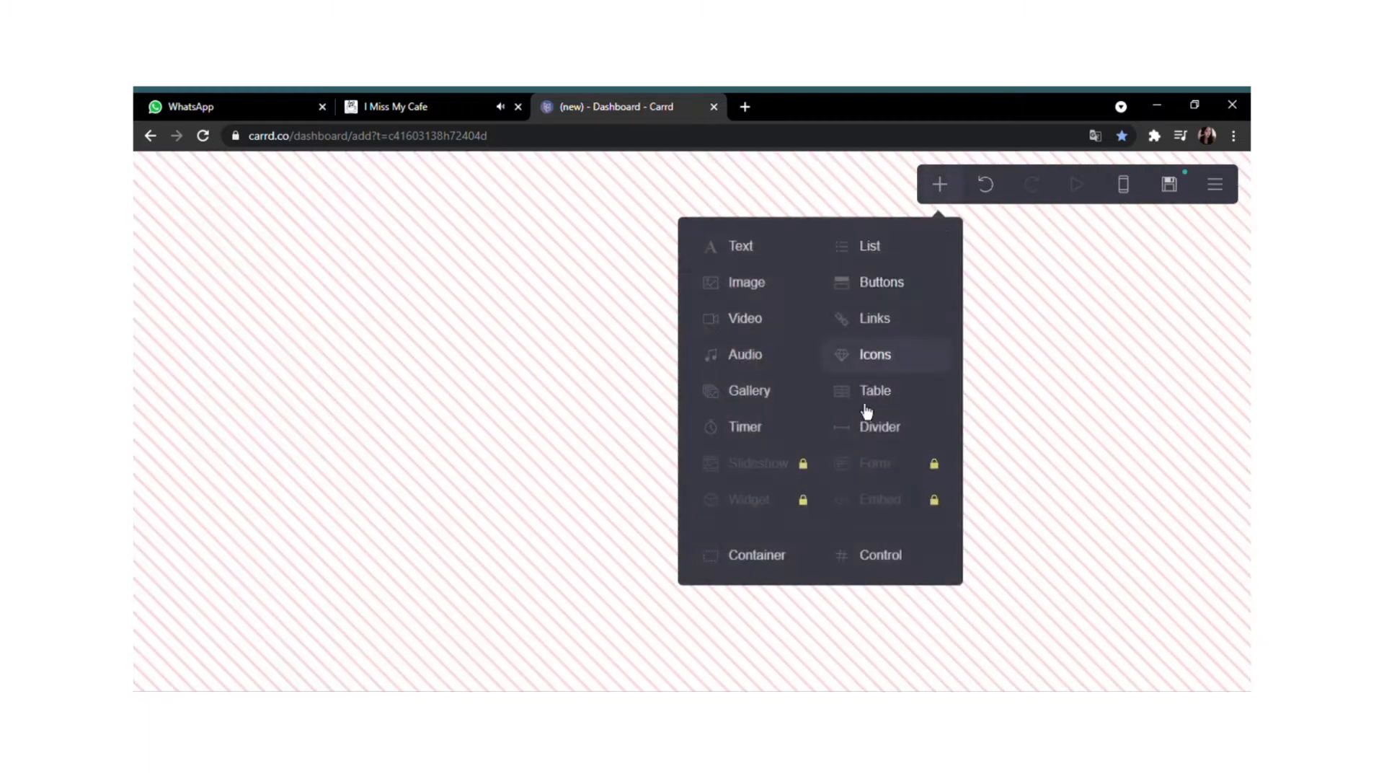
left_click(757, 555)
left_click(1125, 186)
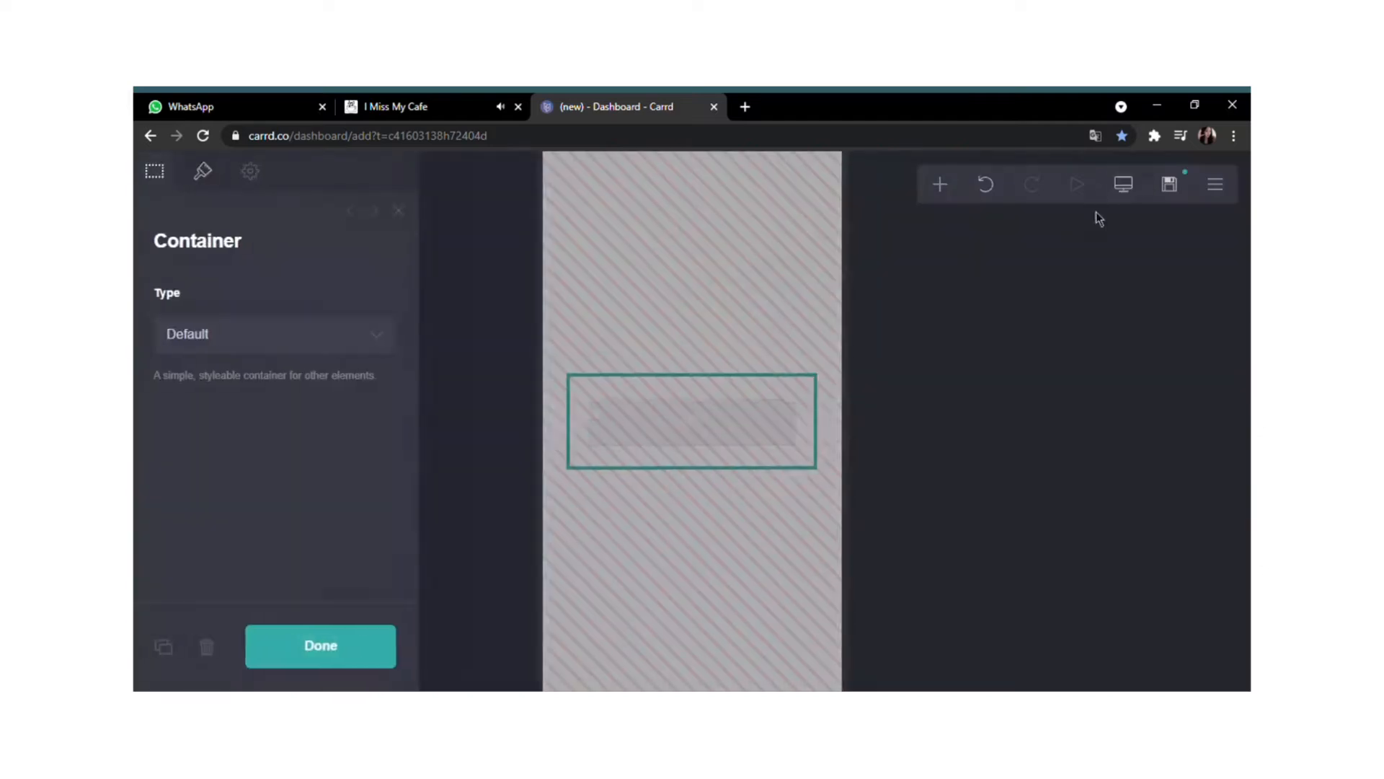
left_click(267, 332)
left_click(252, 376)
Set the container's mobile layout to manual and keep its two columns side by side.
left_click(205, 172)
scroll(272, 360, "down", 7)
scroll(272, 361, "down", 4)
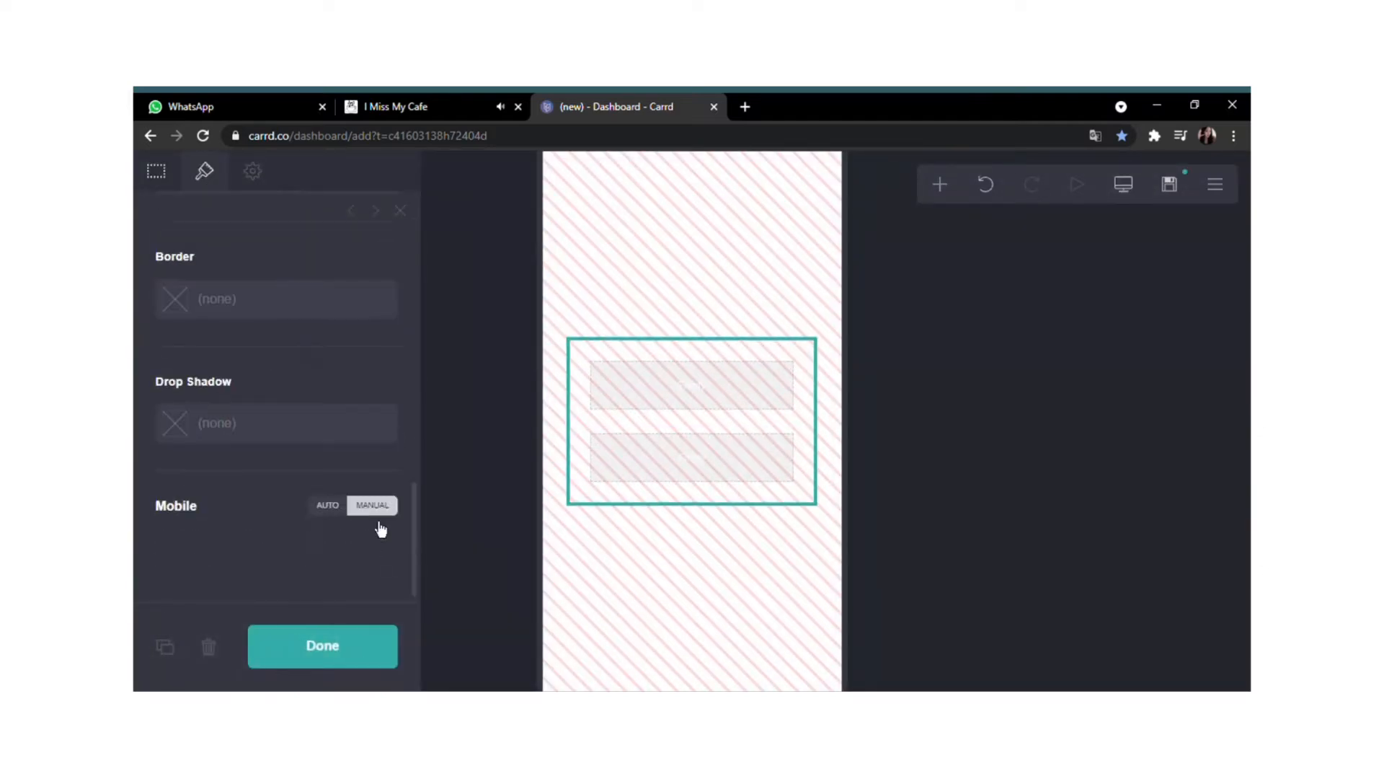
left_click(372, 506)
scroll(331, 461, "down", 3)
left_click(225, 411)
left_click(209, 455)
Set the container's vertical padding to 0.
scroll(360, 320, "up", 5)
scroll(205, 393, "up", 9)
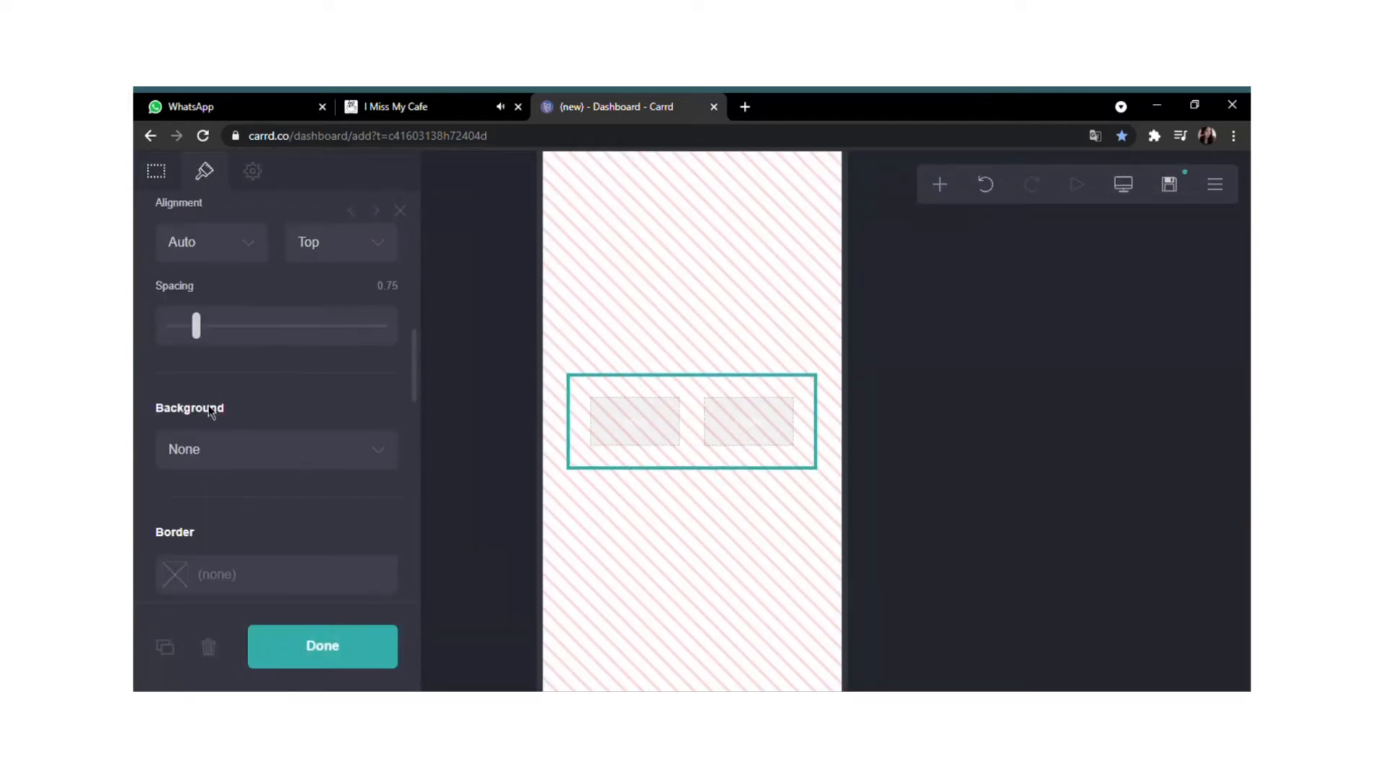
left_click_drag(185, 470, 170, 495)
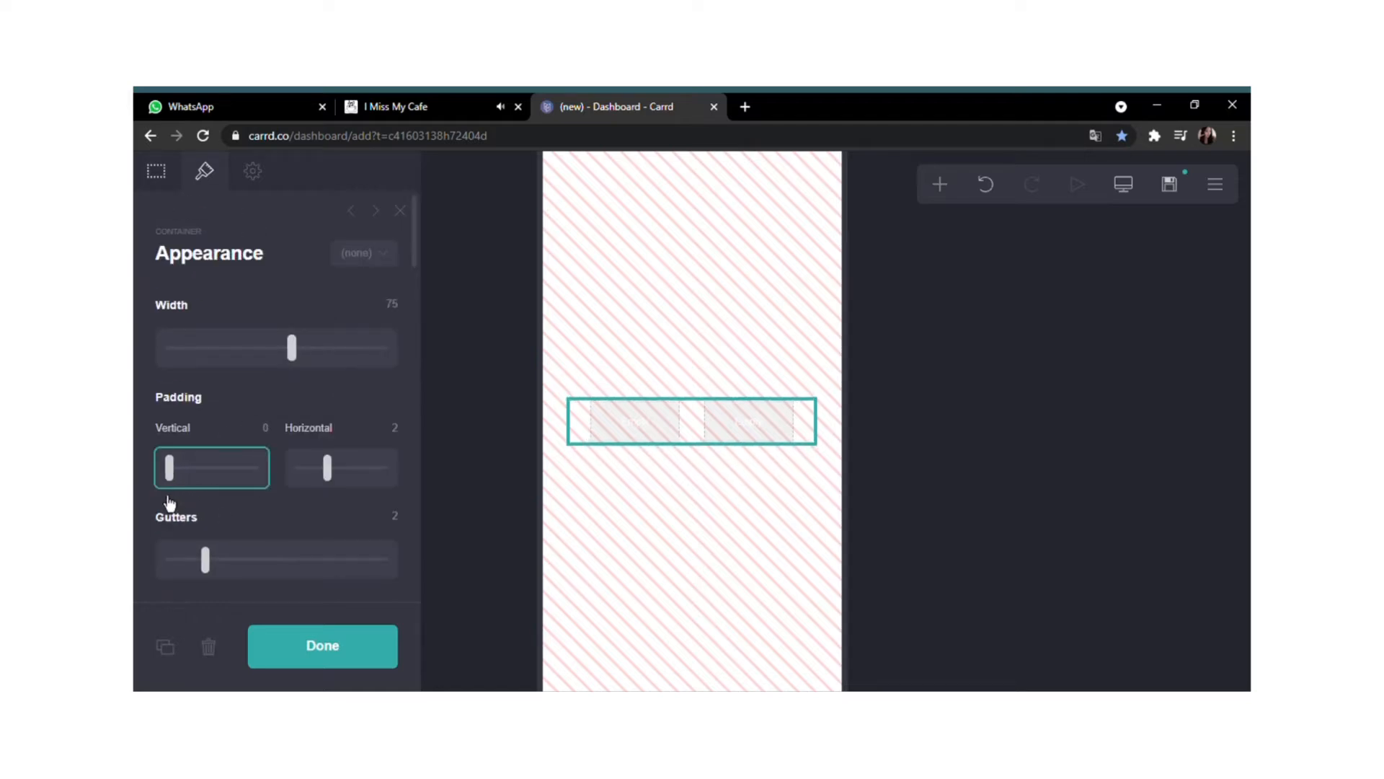
left_click(361, 253)
left_click(288, 396)
left_click(281, 317)
Give the container a solid black #000000 border.
scroll(272, 462, "down", 8)
left_click(235, 493)
left_click_drag(206, 554, 156, 409)
scroll(156, 409, "down", 2)
left_click_drag(282, 442, 397, 575)
left_click(416, 440)
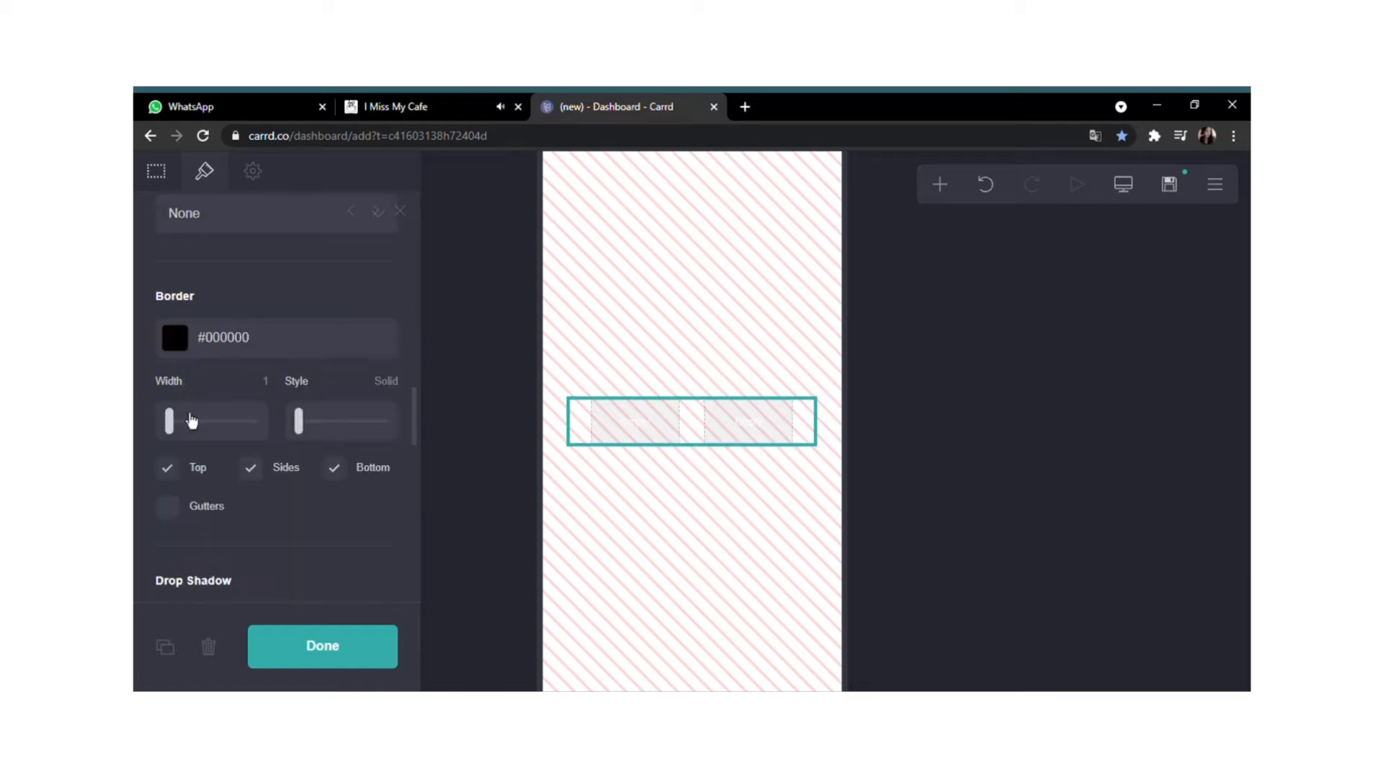
Set the container's background to the solid color #FFDBDB.
scroll(189, 417, "up", 2)
left_click(215, 391)
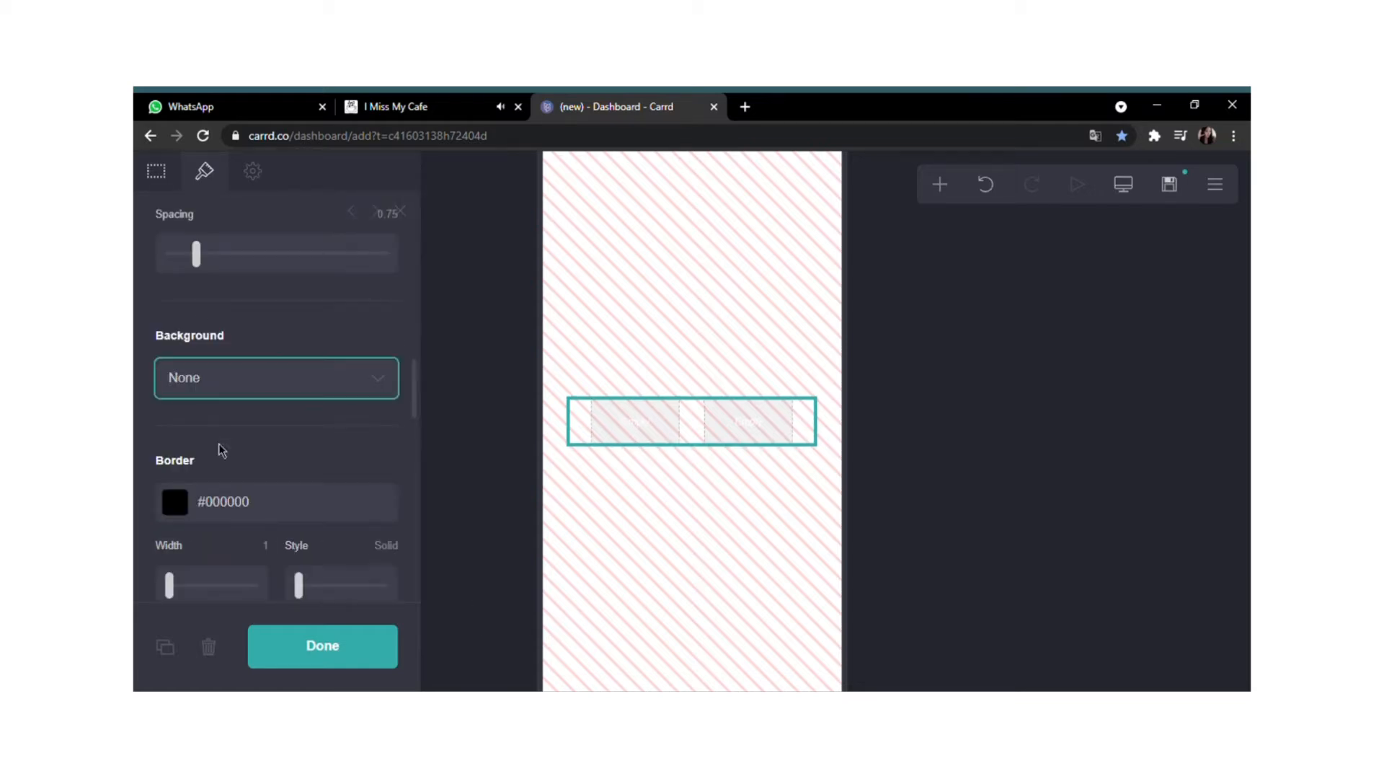
left_click(217, 440)
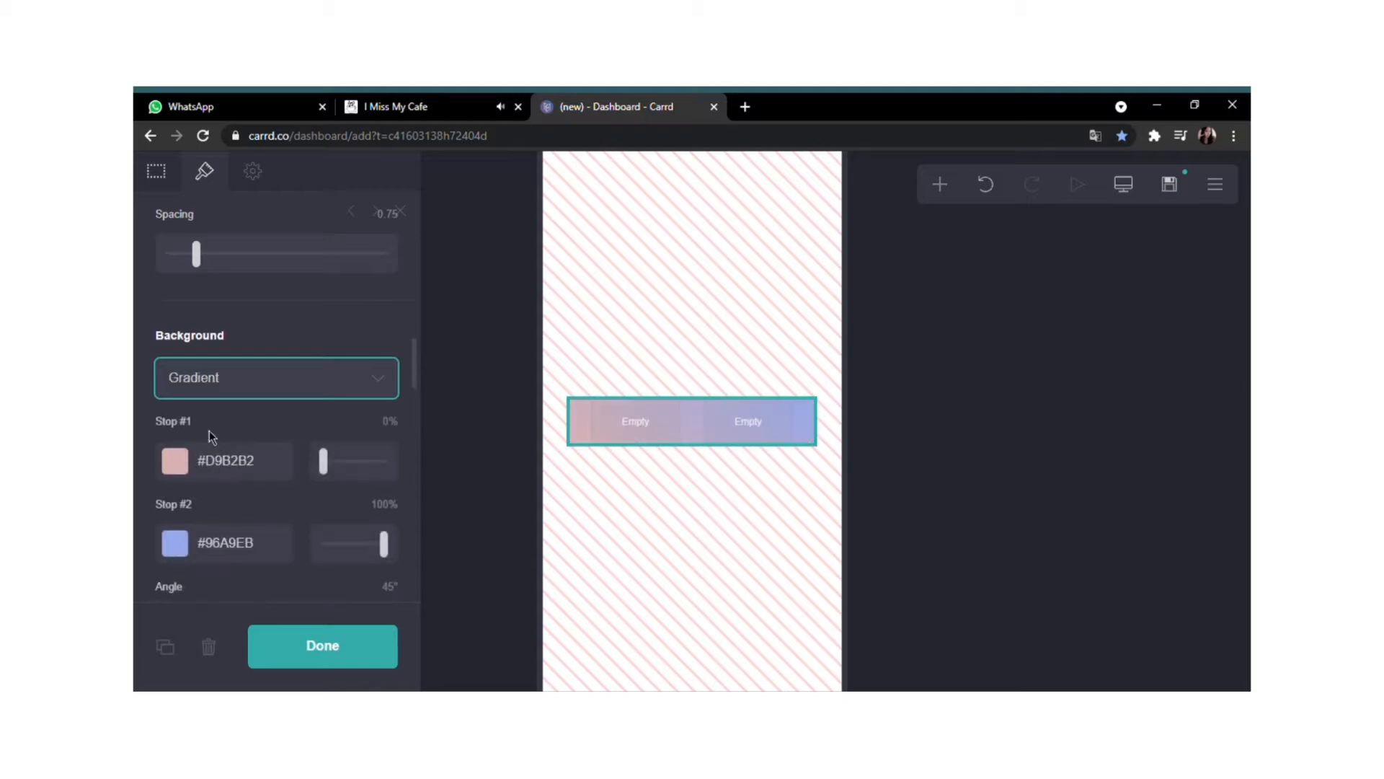
left_click(232, 378)
left_click(222, 424)
left_click(196, 436)
left_click_drag(230, 524, 230, 441)
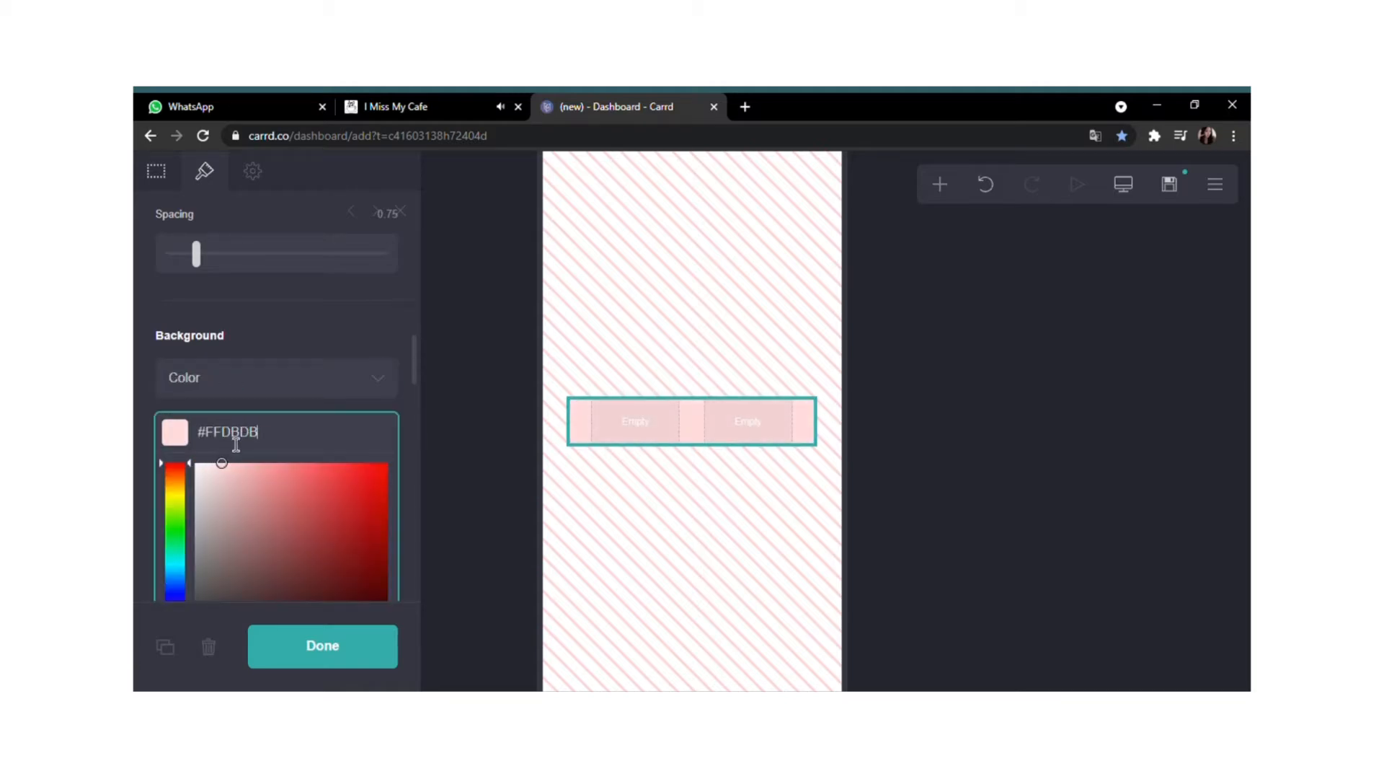
left_click(322, 645)
Set the pink container's border width to 2.
left_click(570, 389)
scroll(260, 402, "down", 2)
left_click(349, 649)
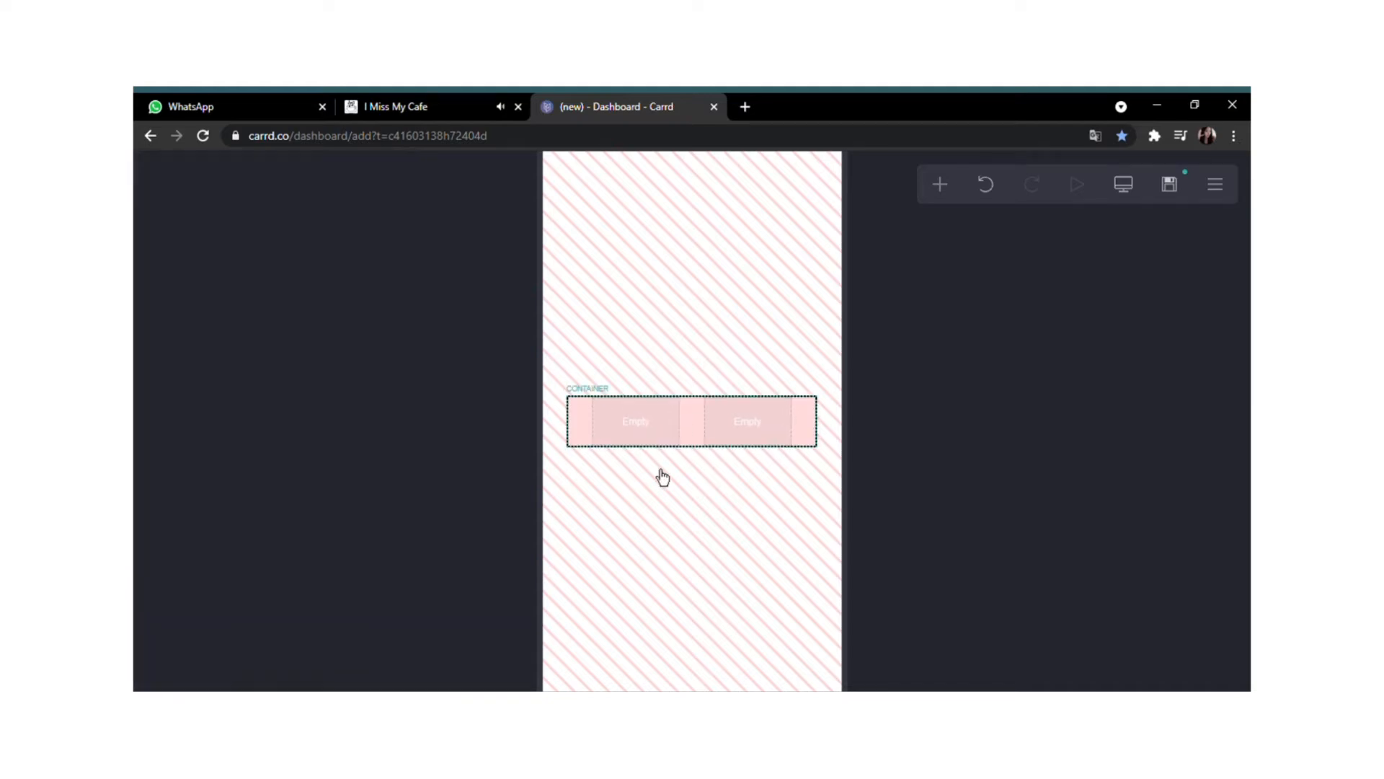
Duplicate the pink container and set the copy's background color to #FFFFFF.
left_click(546, 429)
left_click(166, 649)
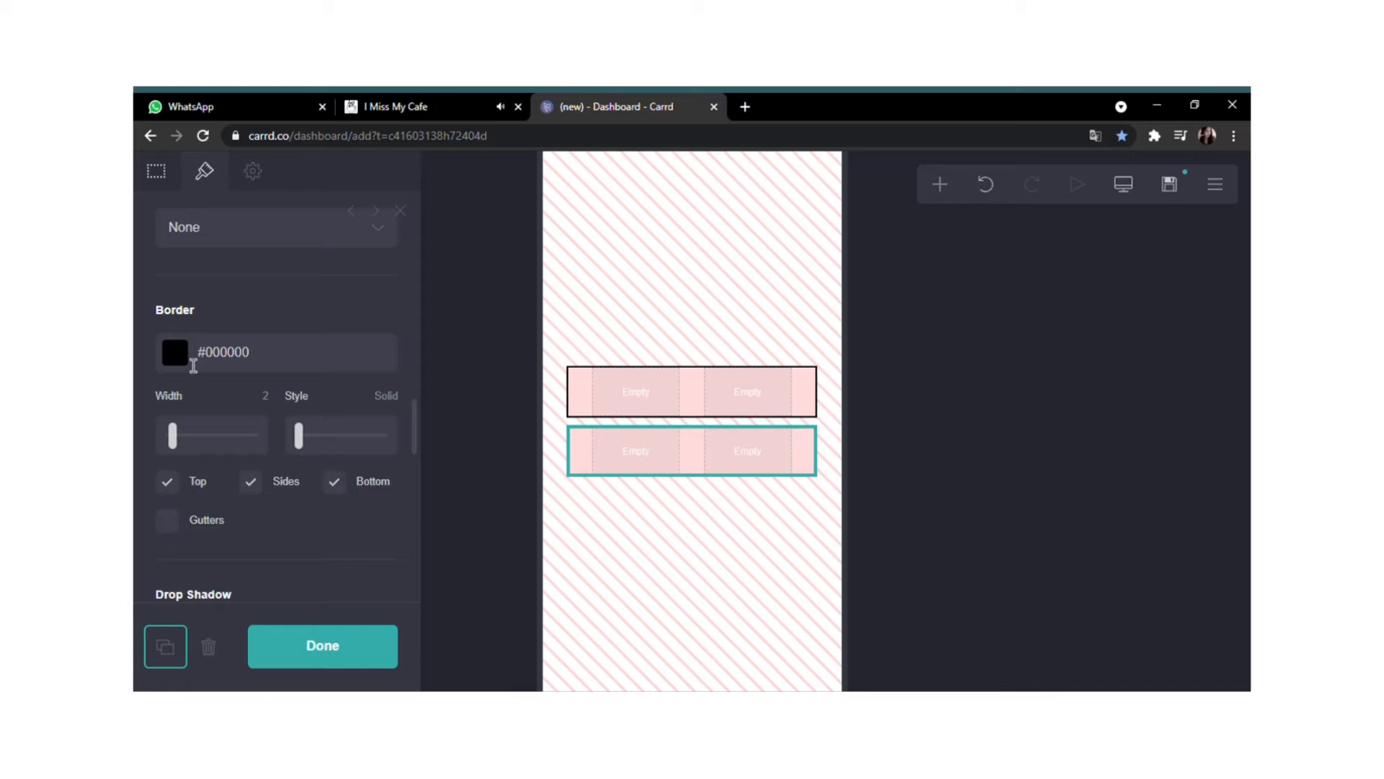
scroll(192, 370, "up", 3)
left_click(183, 352)
left_click_drag(205, 391, 150, 292)
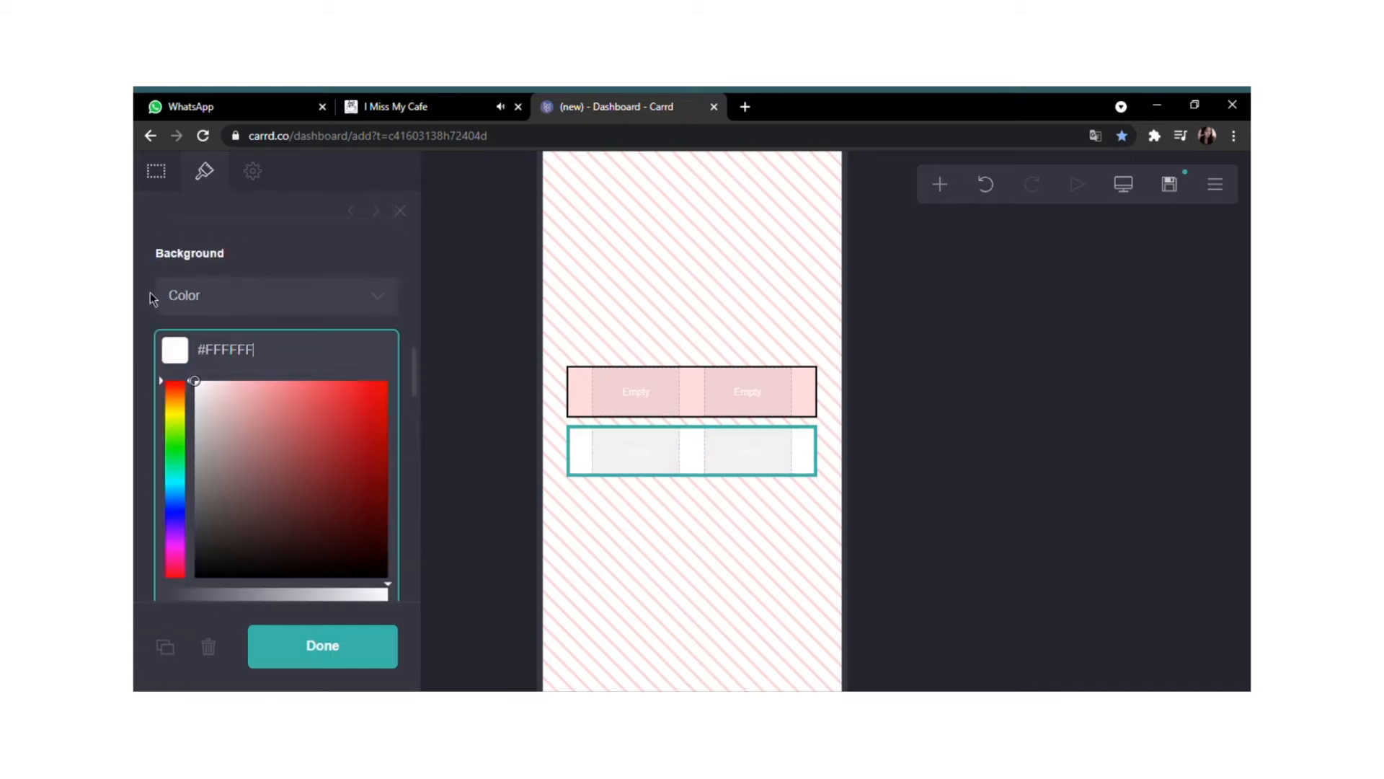
left_click(227, 279)
Remove the top border from the white container.
scroll(300, 451, "down", 3)
left_click(177, 573)
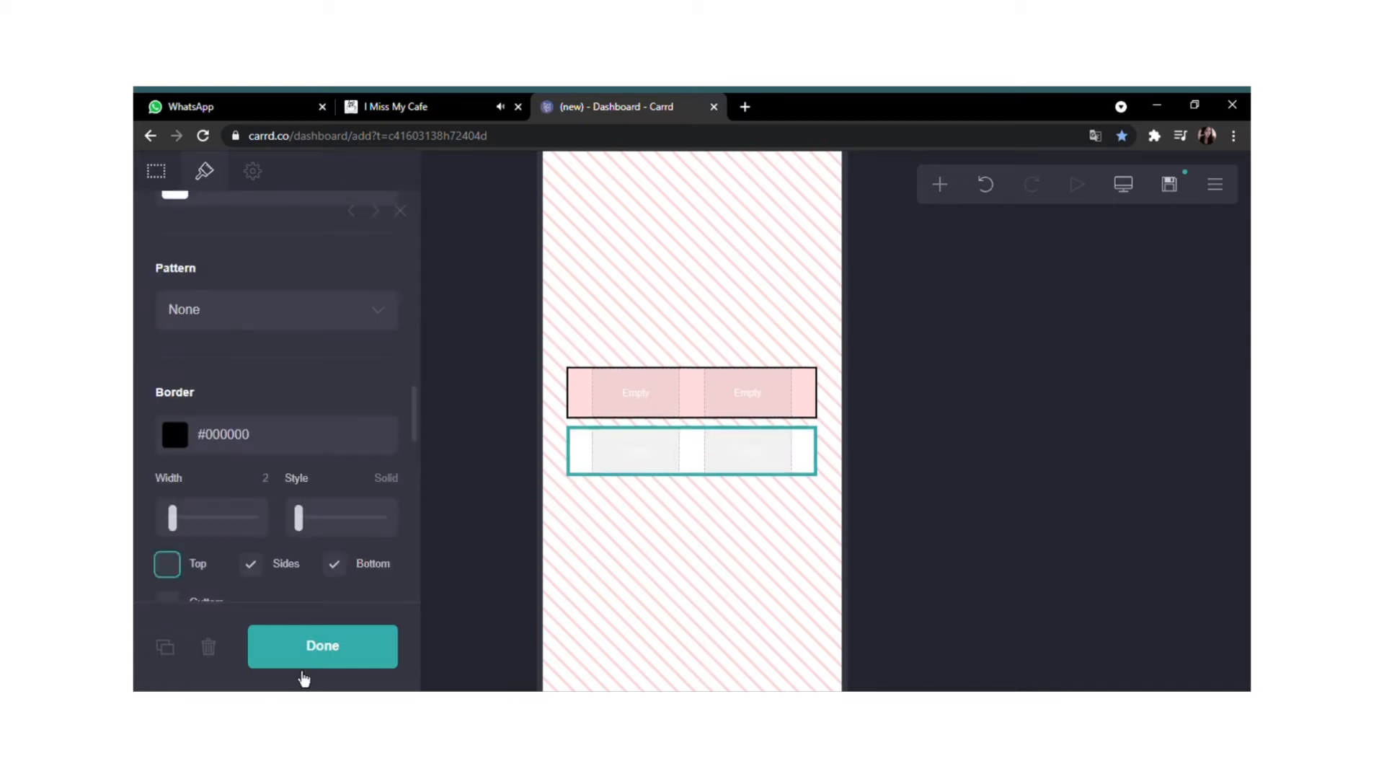
left_click(303, 649)
left_click(724, 326)
scroll(175, 227, "up", 2)
scroll(200, 253, "down", 2)
left_click(204, 173)
left_click(168, 182)
left_click(698, 329)
Try the Box style in the page settings and restore the page's style without a box.
left_click(1224, 191)
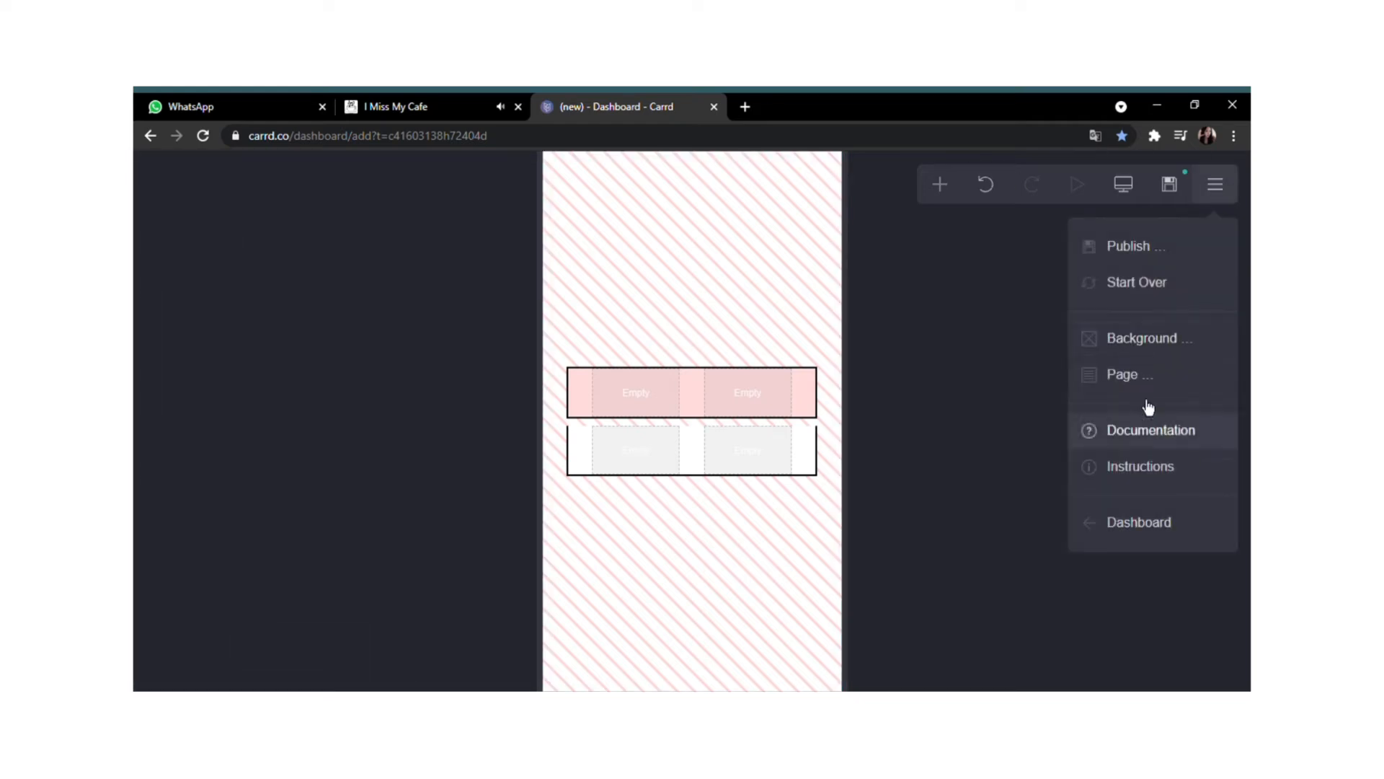
left_click(227, 350)
left_click(209, 369)
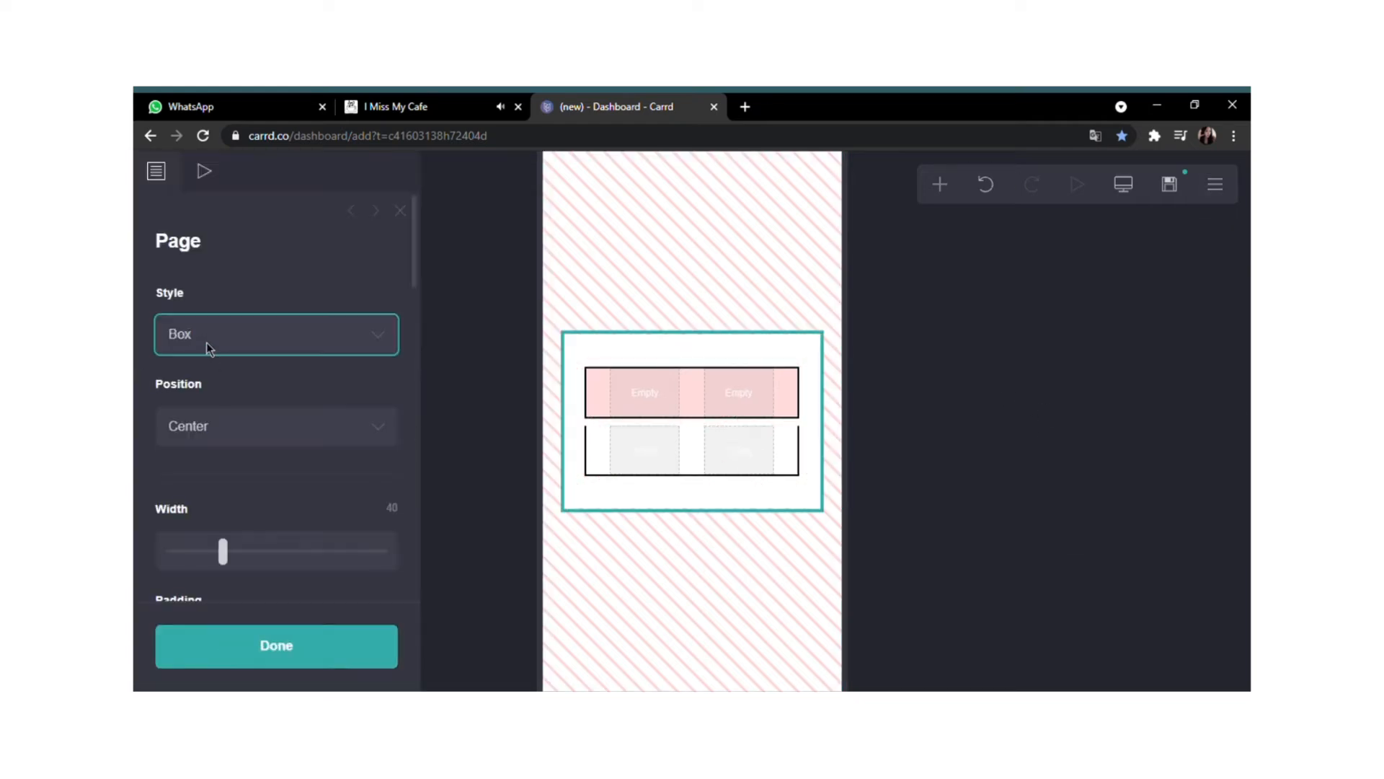
left_click(207, 342)
left_click(209, 366)
Set the page's vertical padding to 3.125 and the base size of all elements to 15.
left_click(283, 433)
scroll(212, 583, "down", 3)
left_click(205, 425)
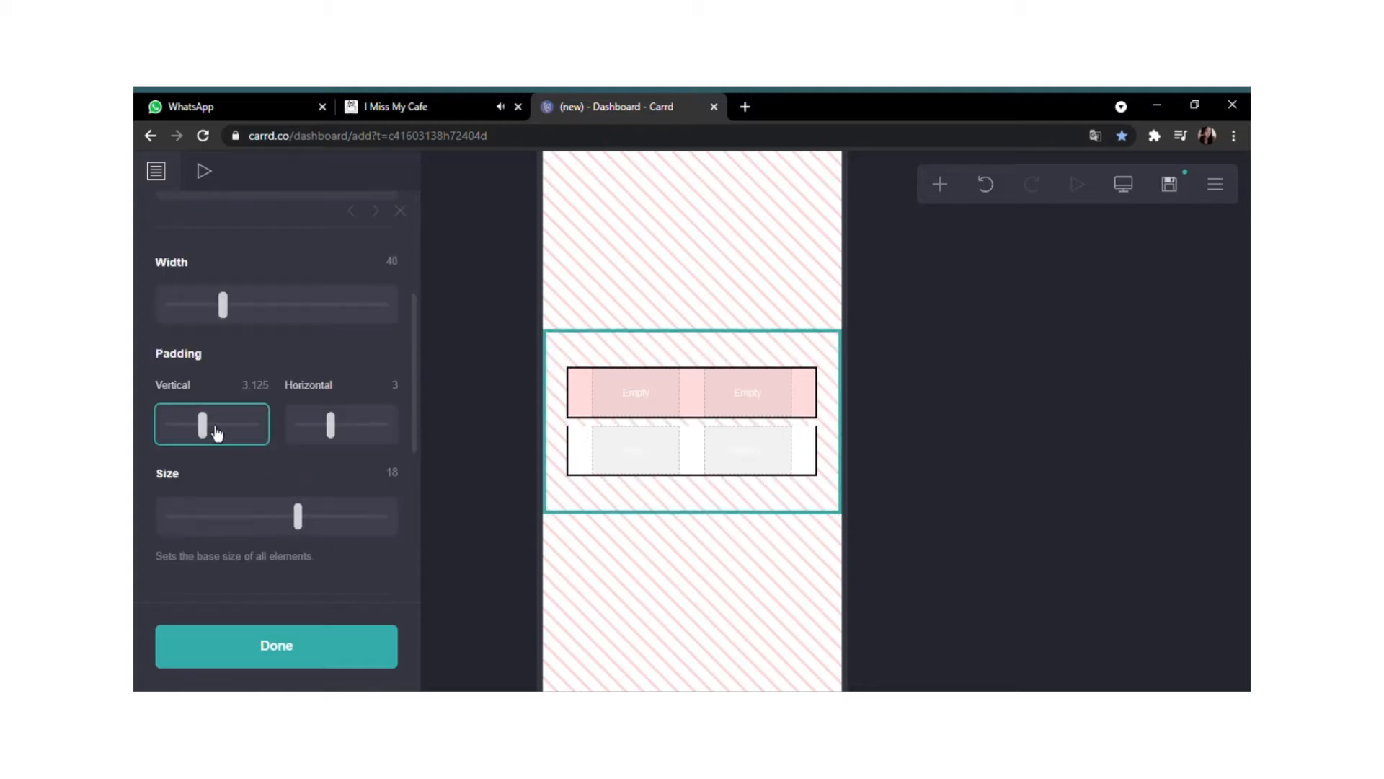
left_click_drag(270, 519, 262, 531)
Reduce the spacing of the page contents to its minimum so the two containers touch.
scroll(267, 505, "down", 5)
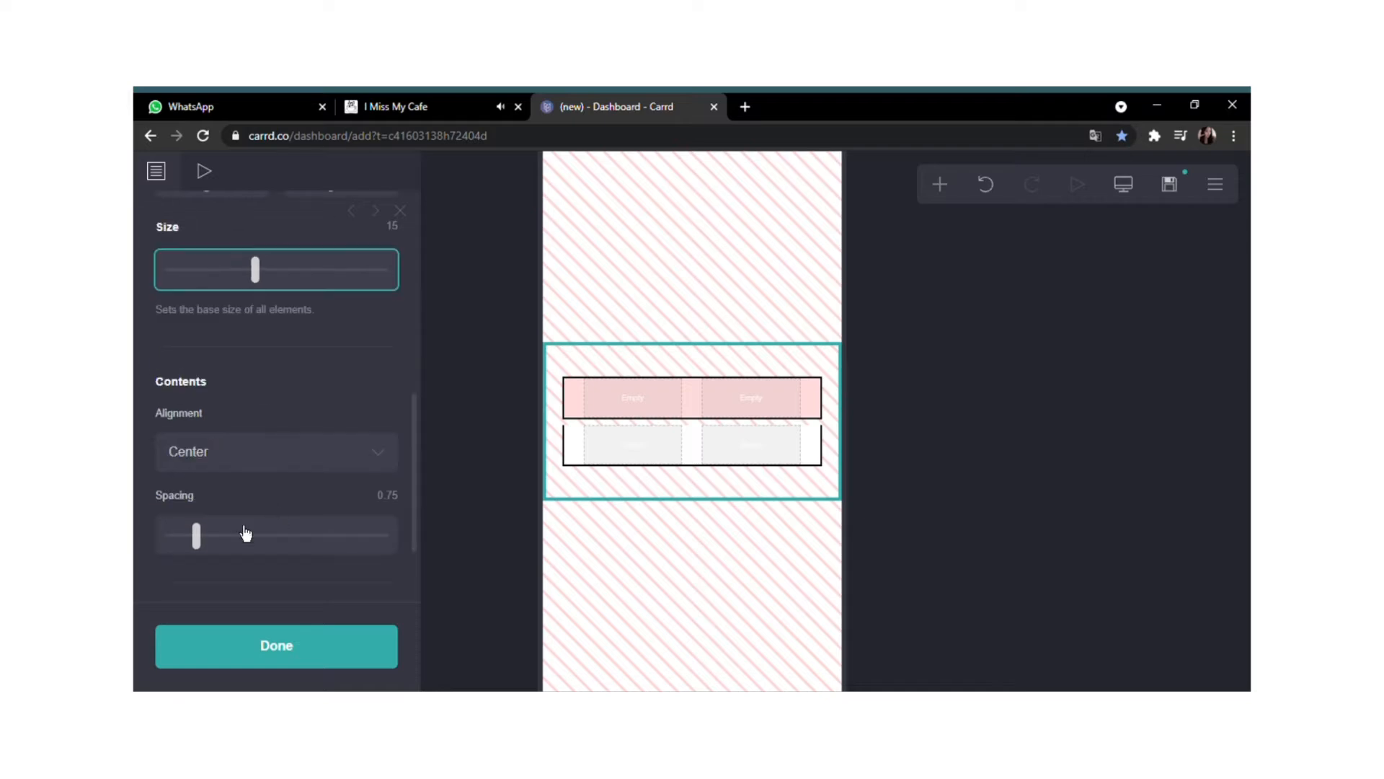
left_click_drag(173, 443, 144, 447)
left_click(276, 646)
Add a text element to the first column of the pink container and replace its placeholder text with "My Site".
left_click(940, 184)
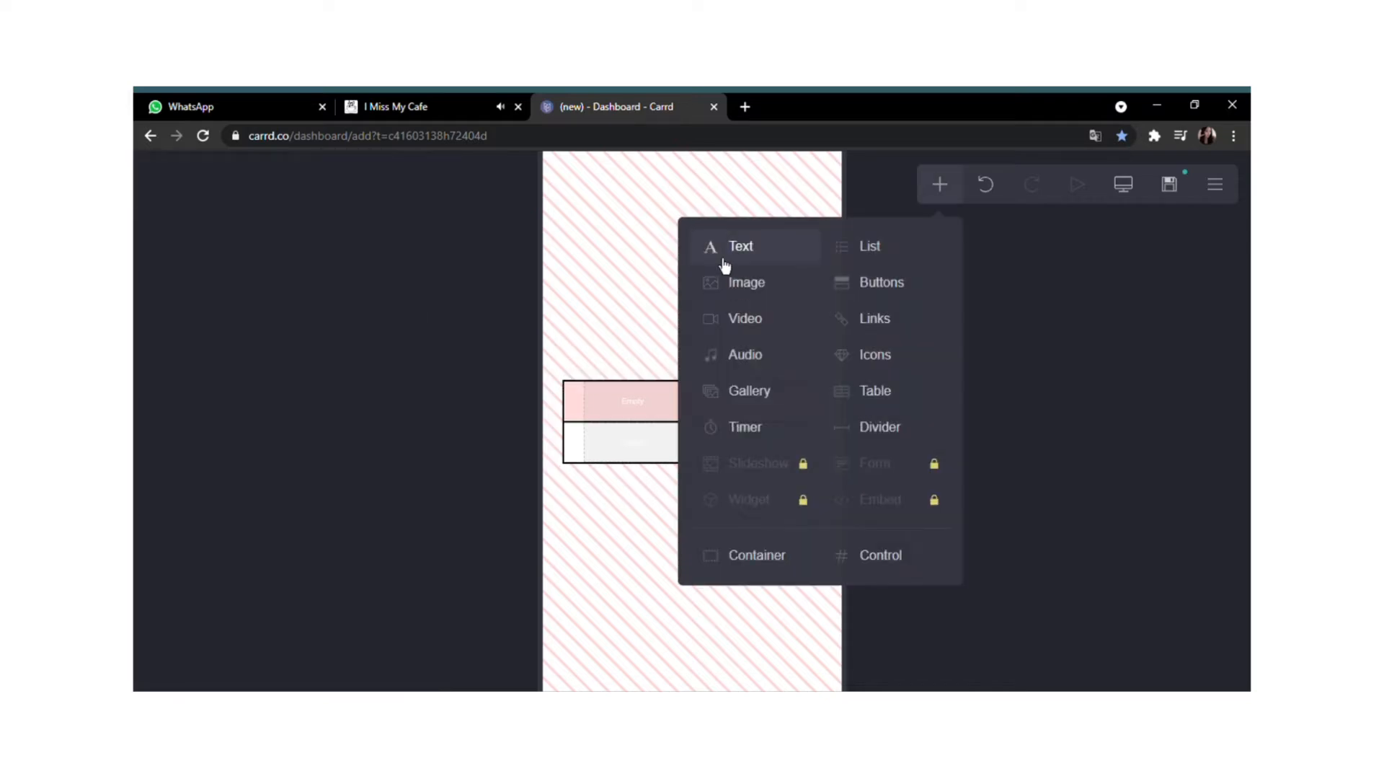
left_click(723, 265)
left_click_drag(706, 466, 634, 385)
left_click_drag(219, 279, 138, 266)
key("BackSpace")
type("My Site ")
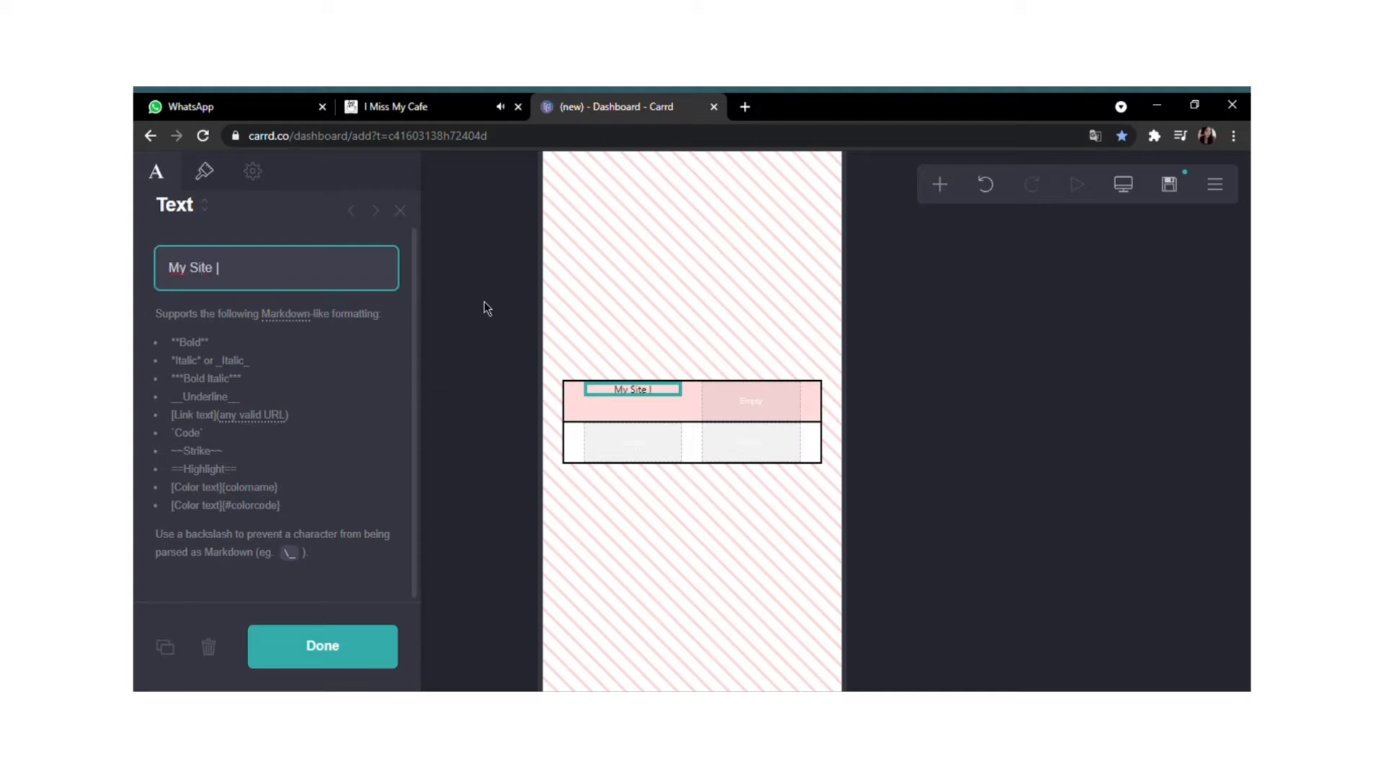
Extend the text with a separator and a Home link so it reads "My Site | [Home](#)".
type("| Home")
left_click(224, 268)
type("|")
left_click(301, 292)
type("](#) [")
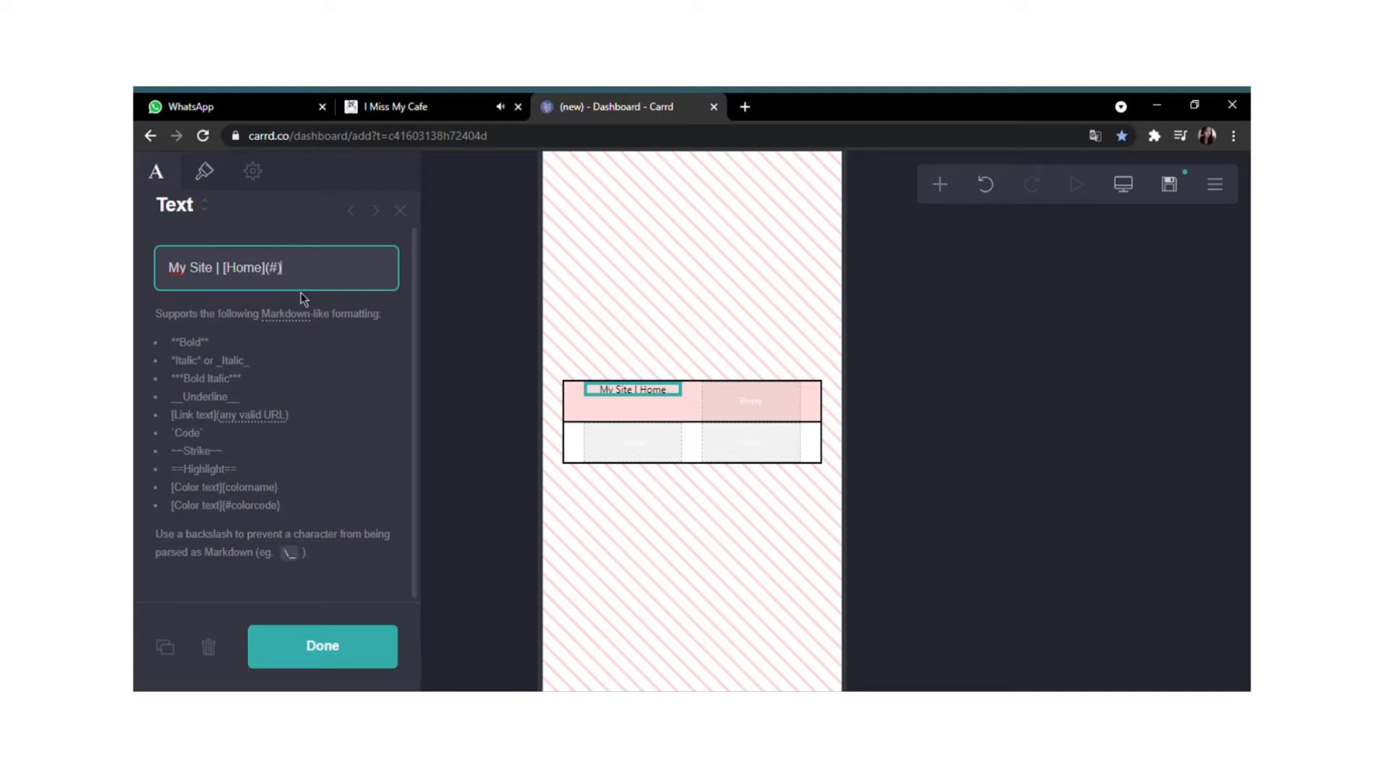
key("BackSpace")
type("John, 12 anos de idade, é três vezes mais velho que seu irmão. Quantos anos terá John quando a sua idade for o dobro da idade do seu irmão?")
left_click_drag(285, 267, 431, 442)
key("BackSpace")
Append "| [Abt Me](#me) |" to the text and point the Home link to #home.
left_click(356, 298)
type("| [Abt Me")
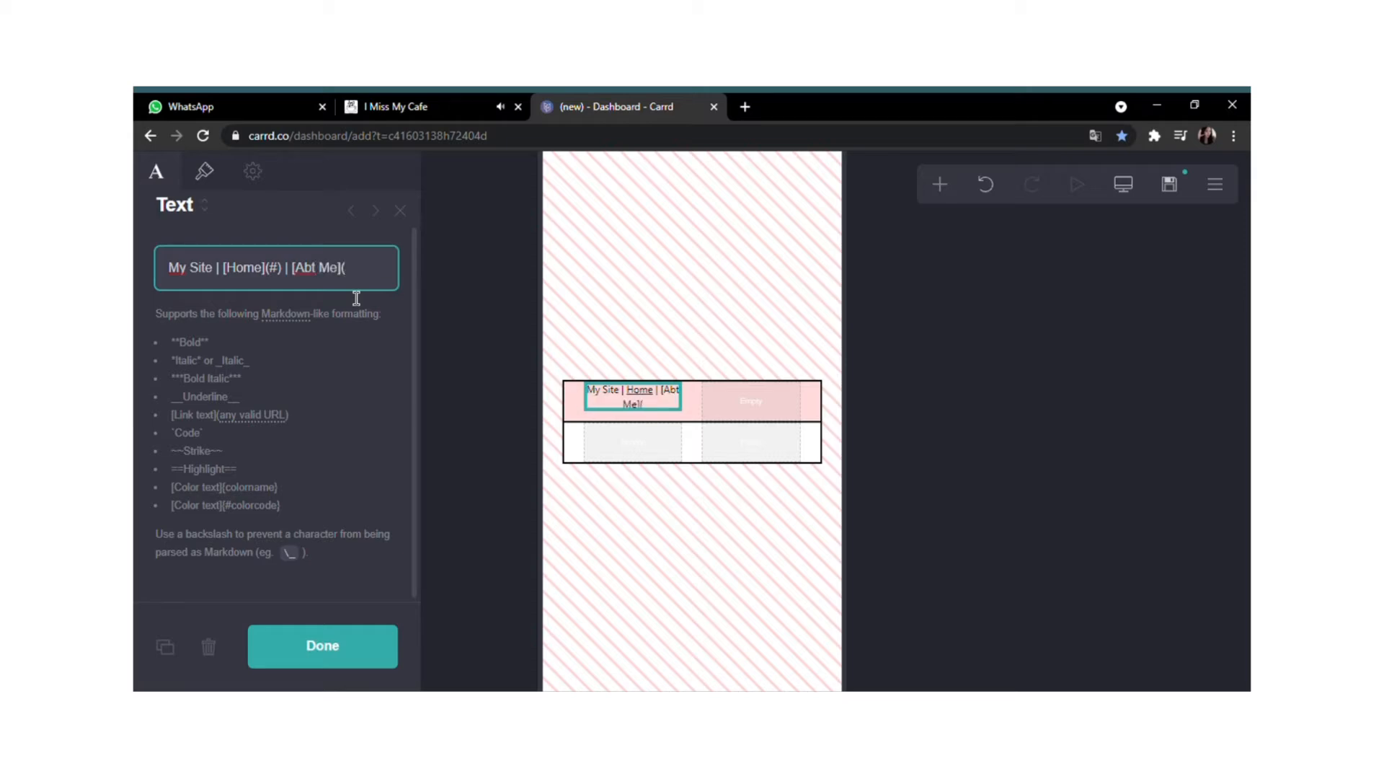
type("](#me) |")
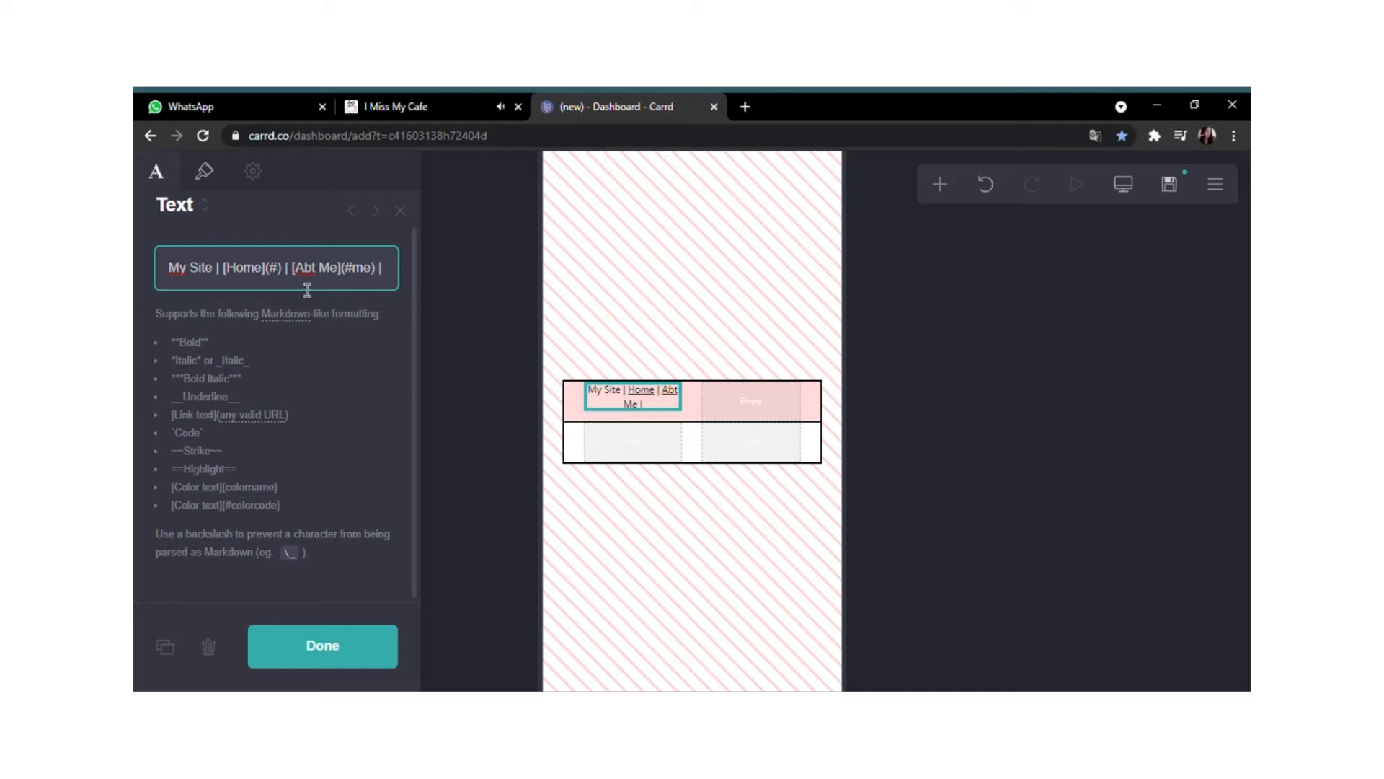
left_click_drag(295, 288, 375, 290)
left_click(377, 293)
type("home")
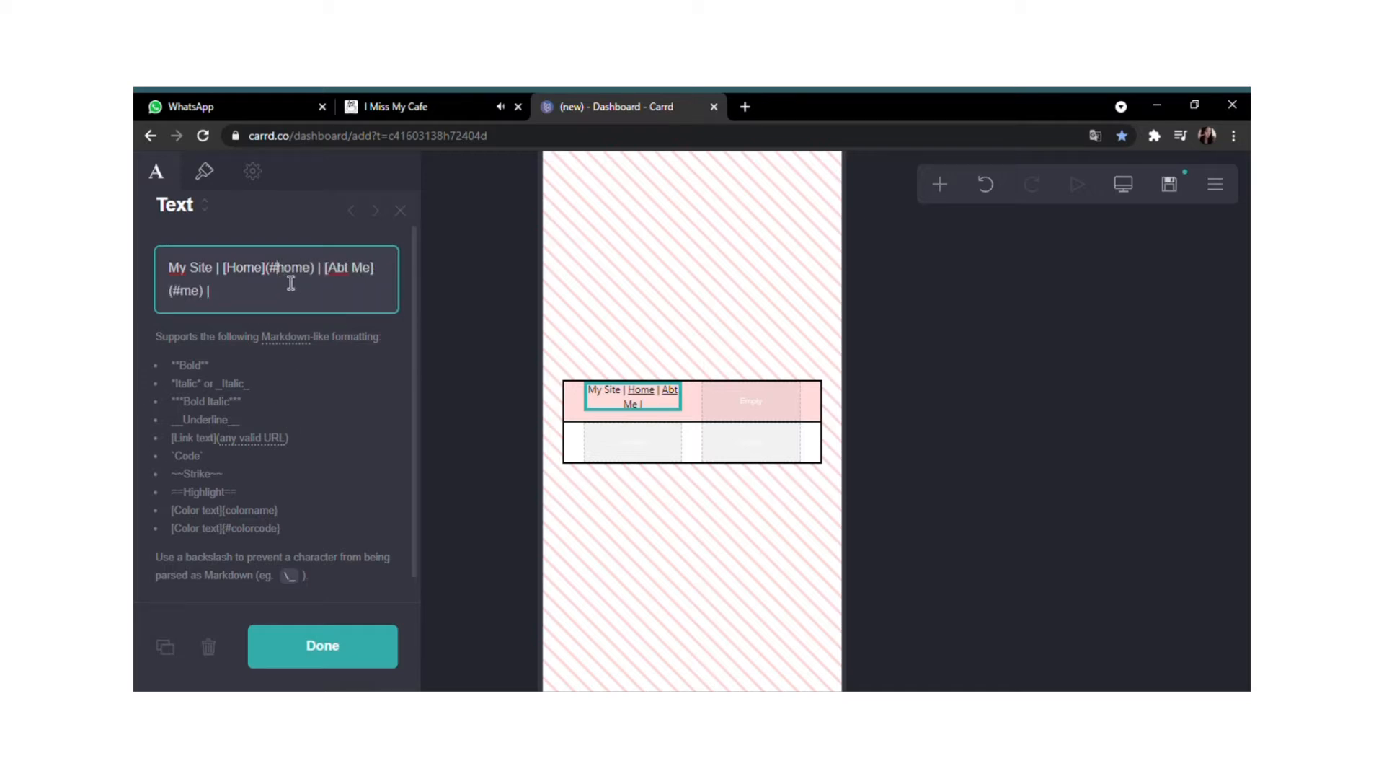
Replace the "Abt Me" link label with "Rules".
left_click_drag(326, 268, 375, 274)
type("St")
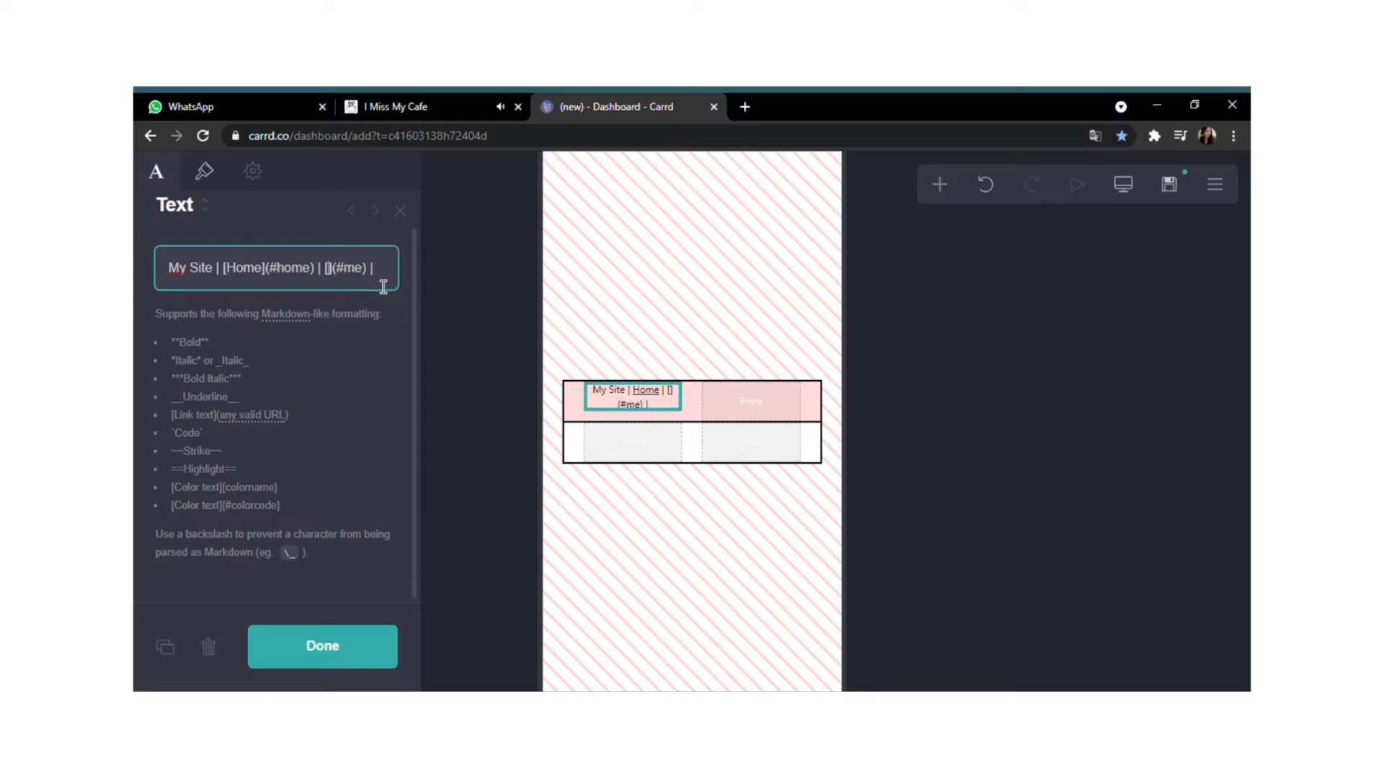
type("a")
key("BackSpace")
key("BackSpace")
key("BackSpace")
type("Rules")
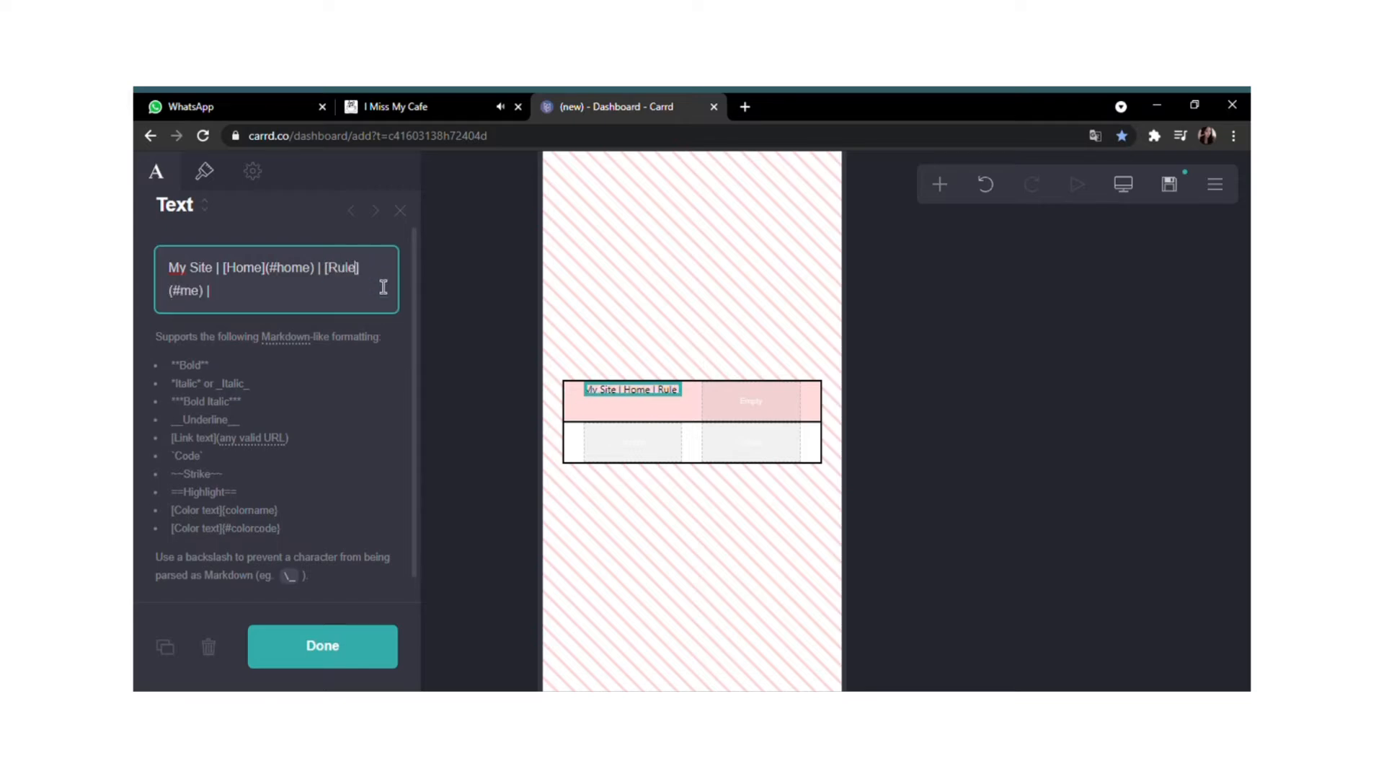
Point the Rules link to #rules and append "Stans](#stans)" after the last separator.
key("BackSpace")
key("BackSpace")
type("rules) |S")
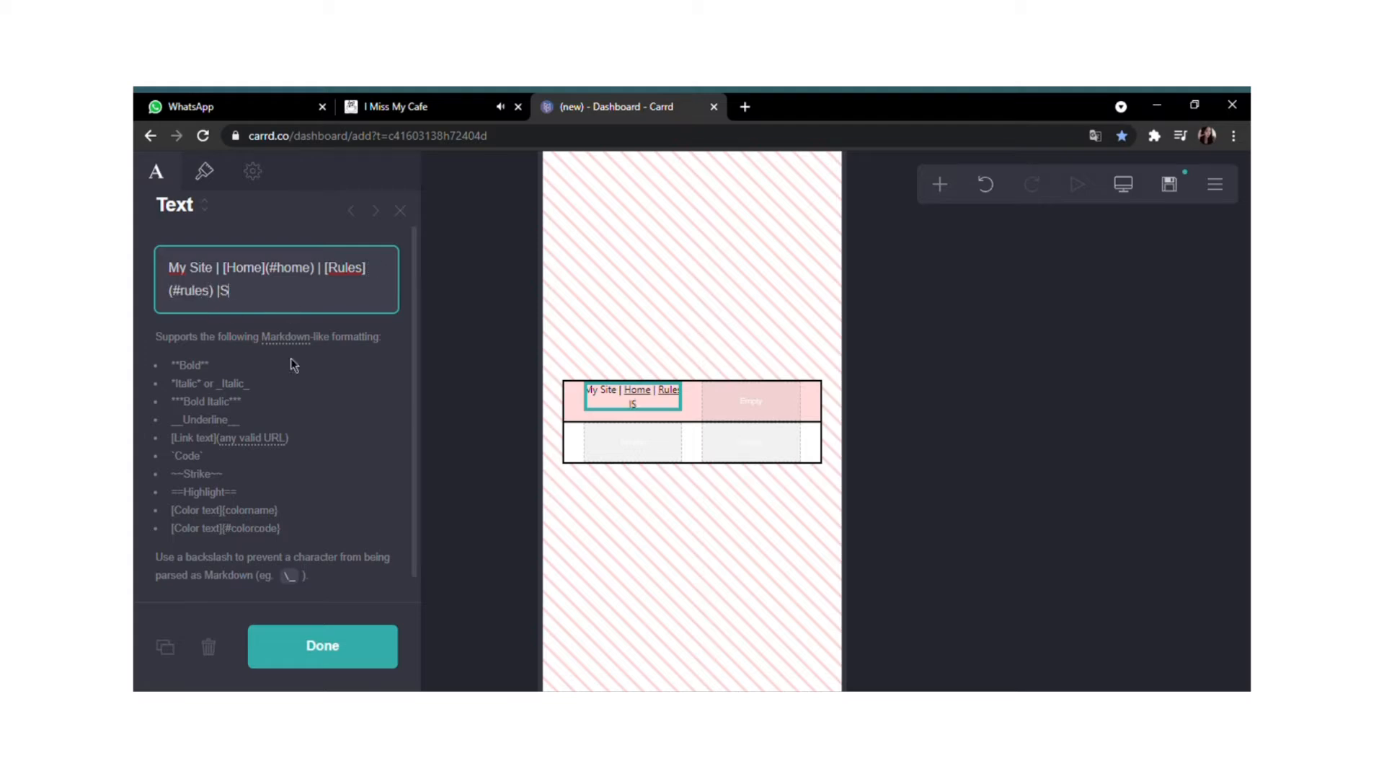
type("tans](#stans)")
Set the navigation text's font to Poppins with Medium weight and size 0.875.
left_click(209, 173)
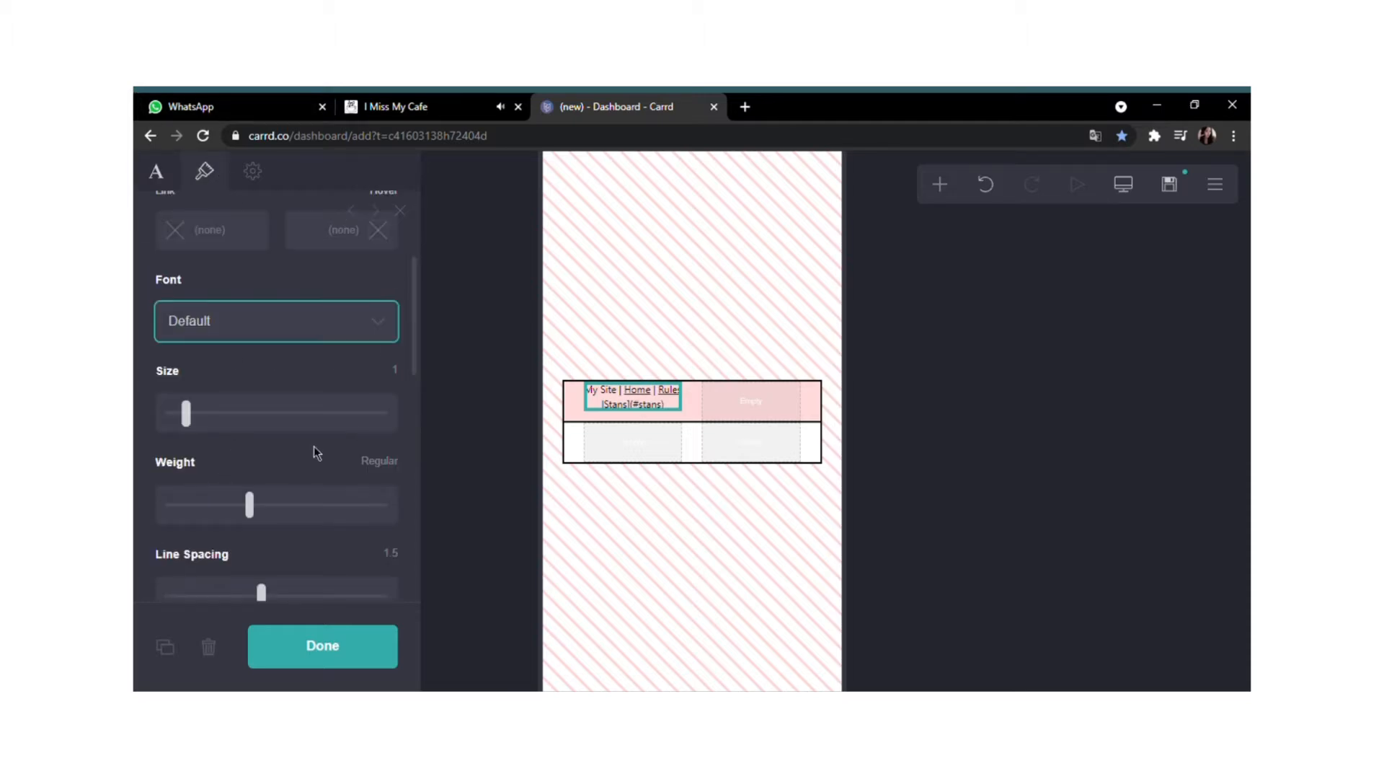
left_click(226, 501)
left_click(278, 509)
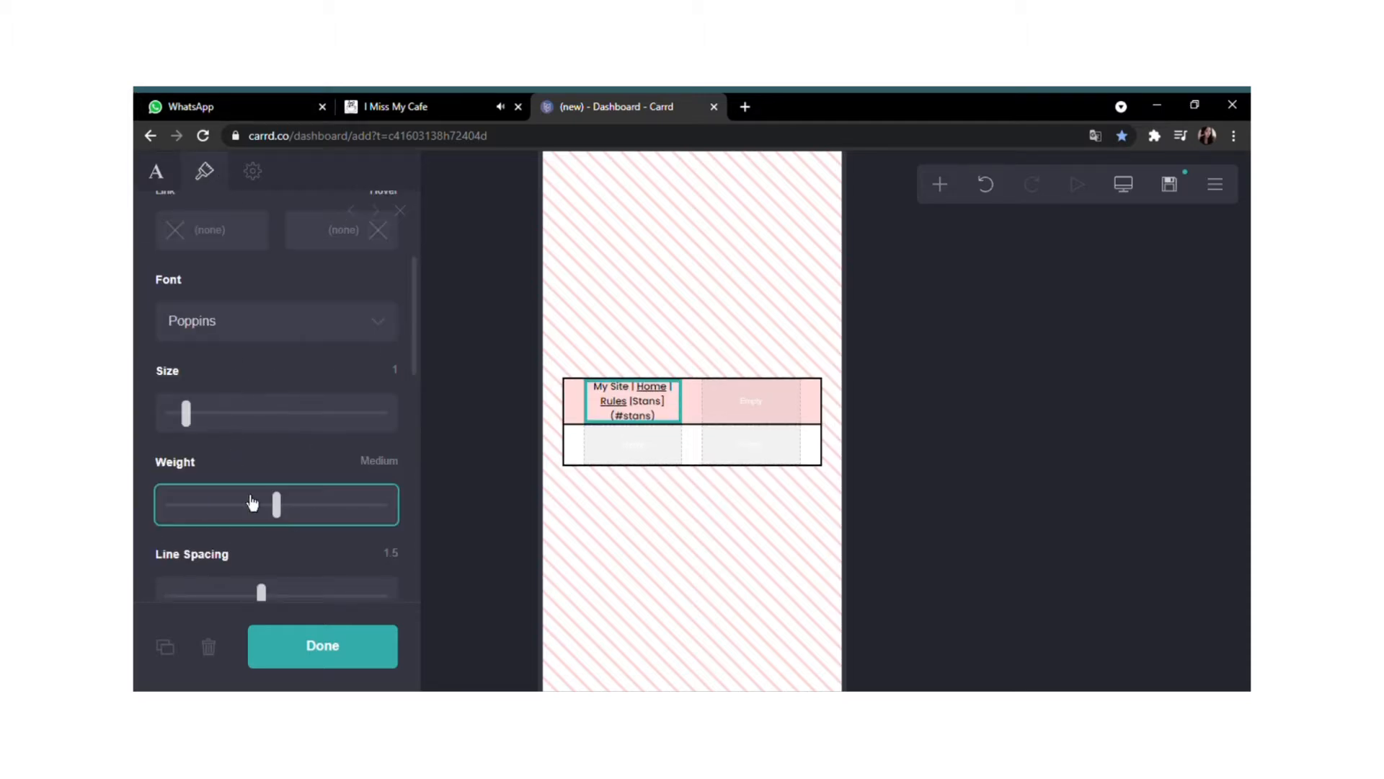
left_click_drag(199, 433, 186, 436)
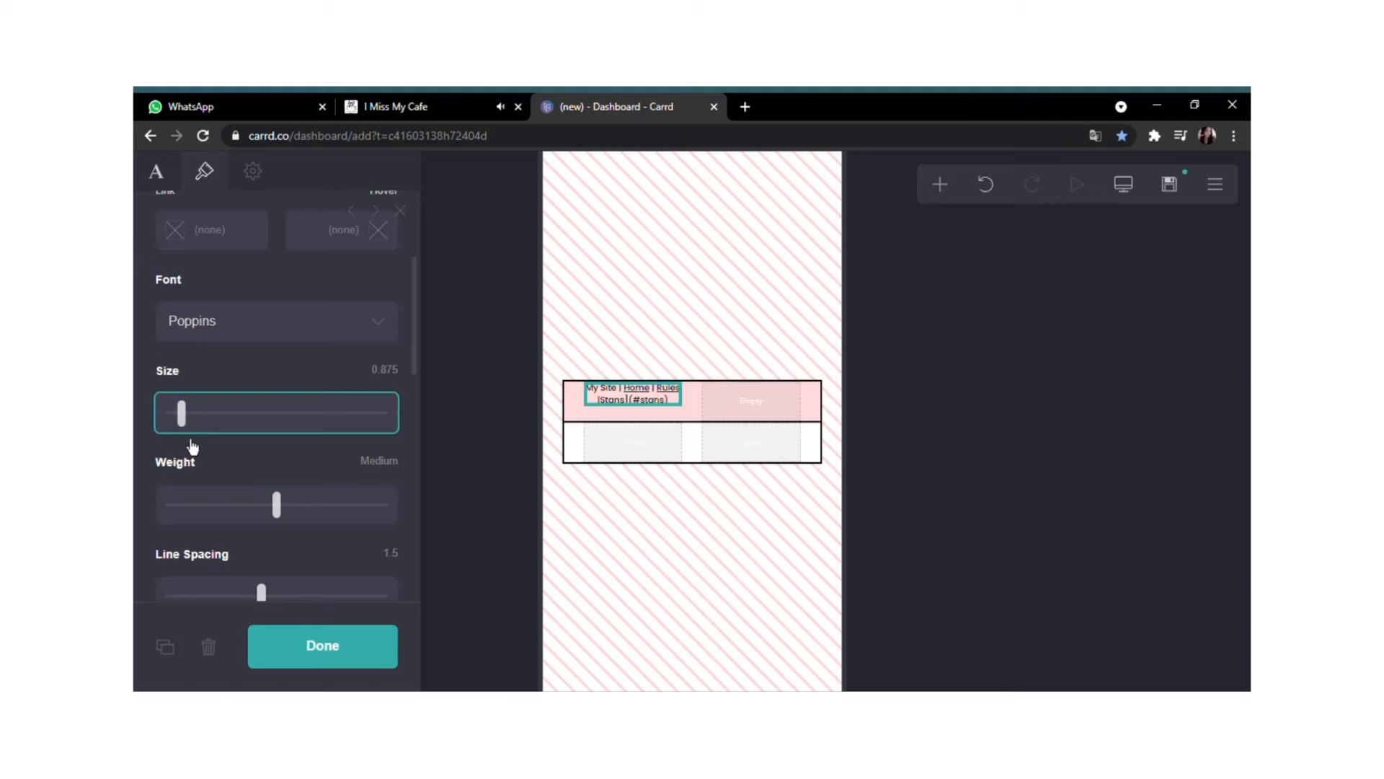
Change the pink container's type from Columns to Default.
left_click(779, 413)
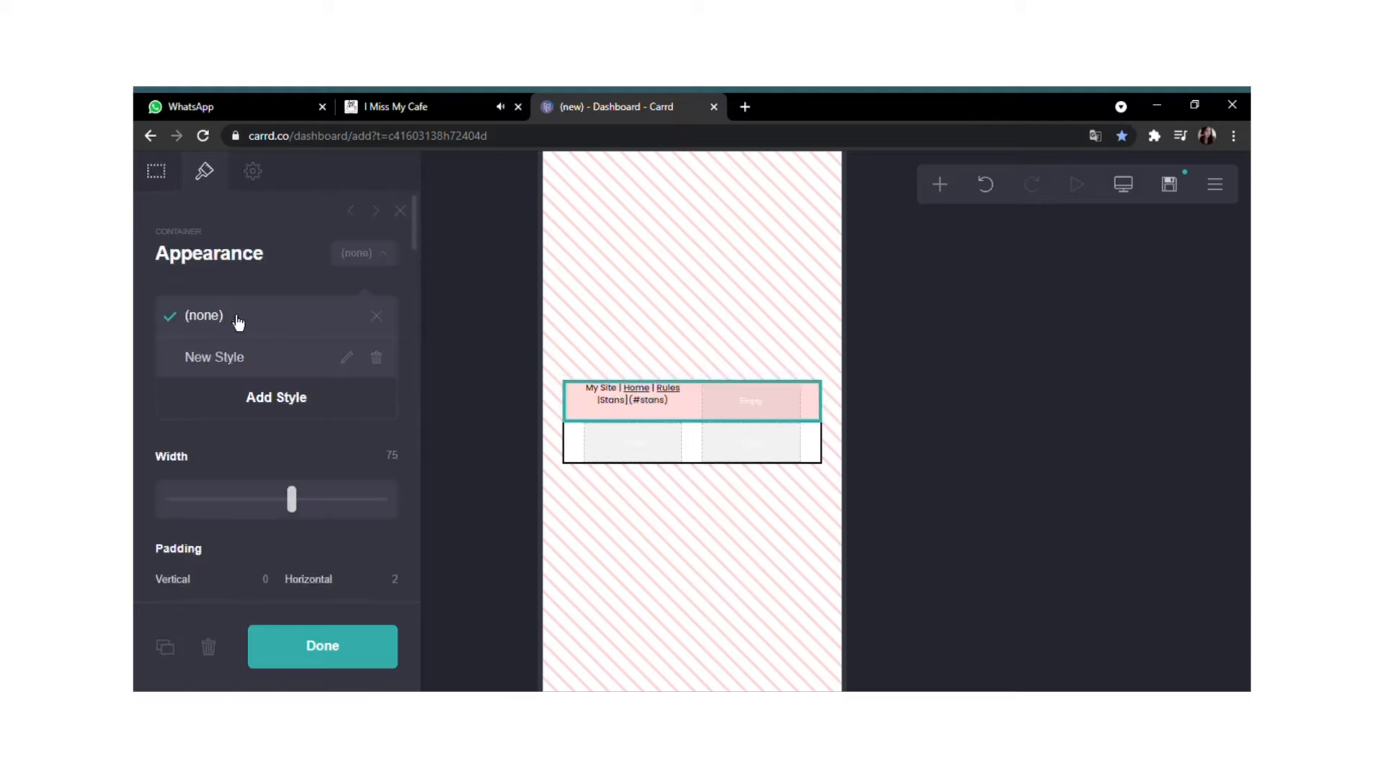
left_click(156, 171)
scroll(249, 335, "down", 2)
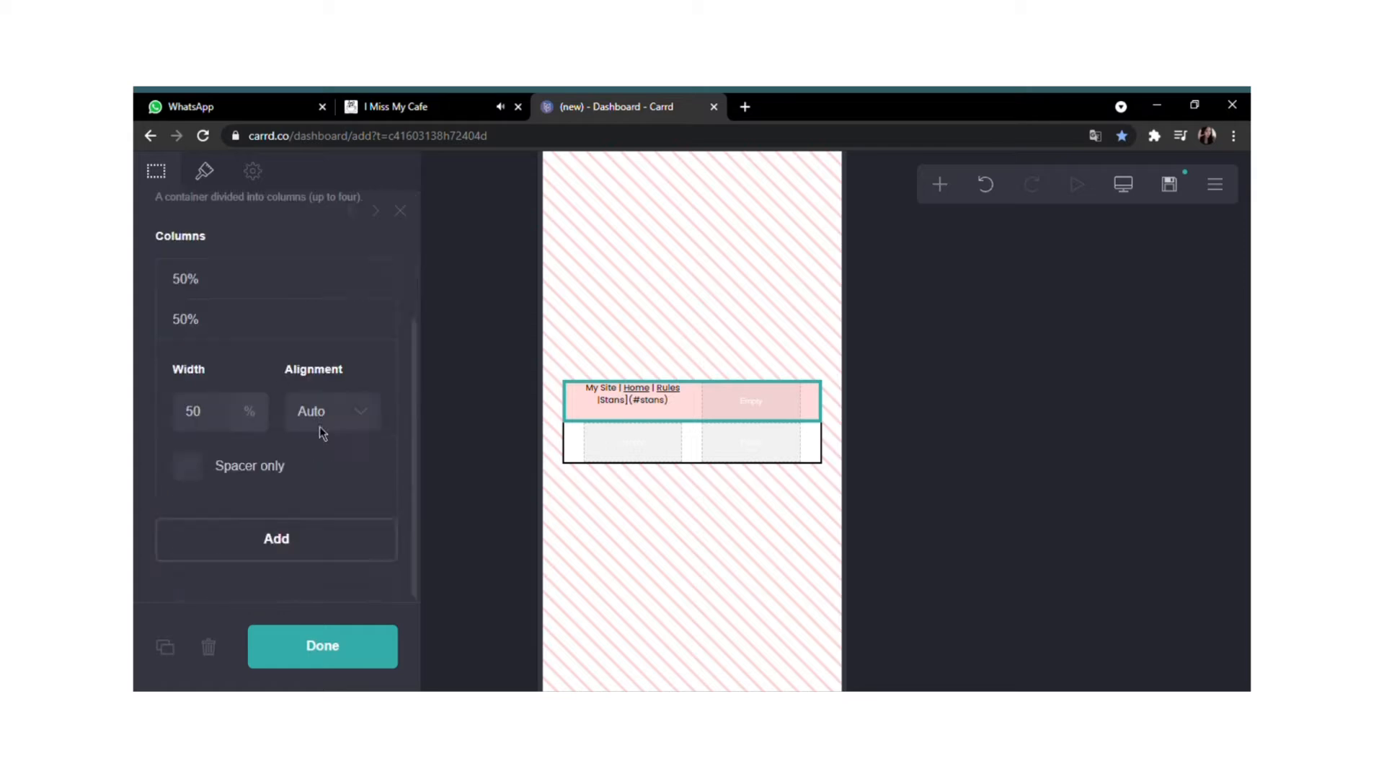
left_click(334, 374)
left_click(267, 238)
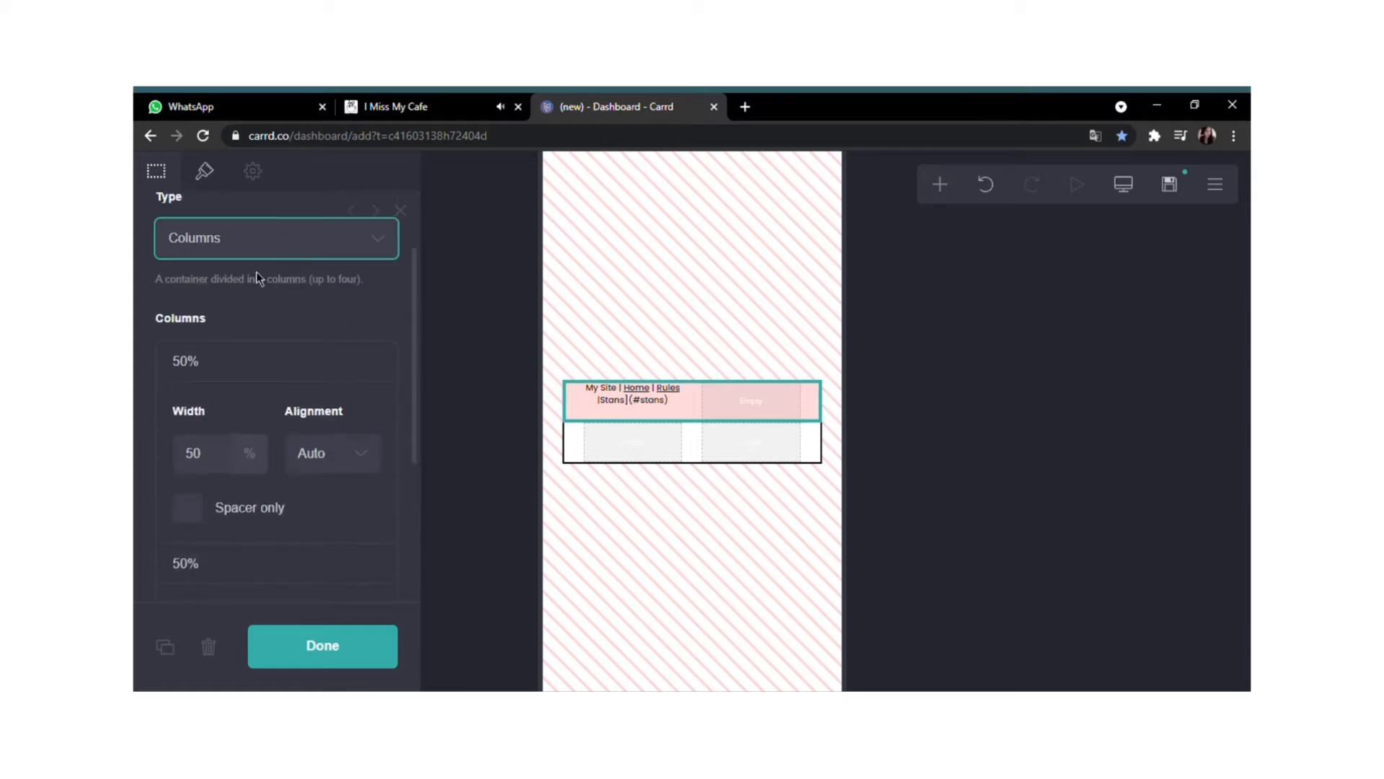
left_click(259, 281)
left_click(312, 630)
Insert the missing opening bracket before "Stans" in the navigation text so it forms a link.
left_click(624, 401)
left_click(156, 171)
left_click(227, 327)
key("Left")
type("[")
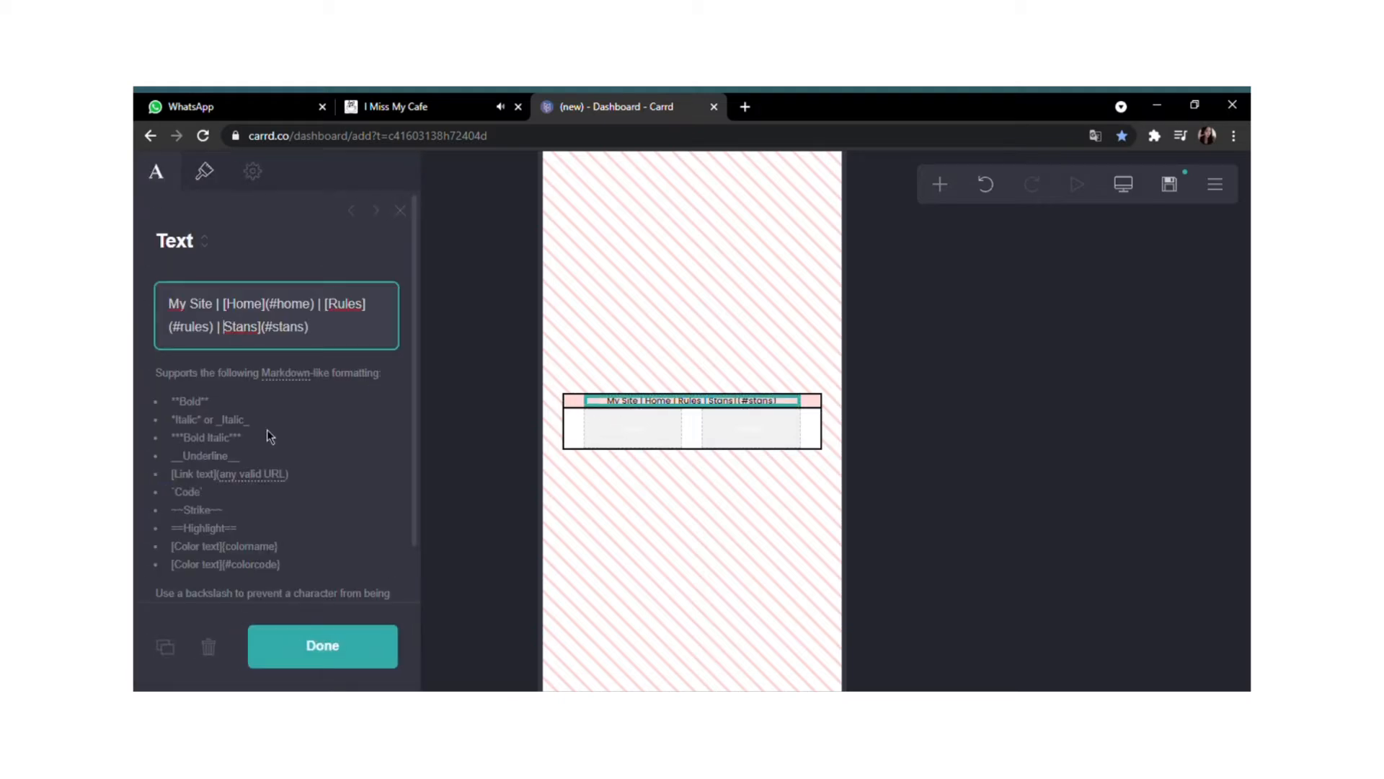
Change the navigation text's alignment so the line starts at the left edge of the pink container's content.
left_click(195, 181)
scroll(236, 491, "down", 4)
scroll(235, 491, "down", 3)
left_click(218, 498)
left_click(212, 577)
left_click(198, 545)
Append "Help | Sing Up" after the Stans link in the navigation text.
left_click(156, 171)
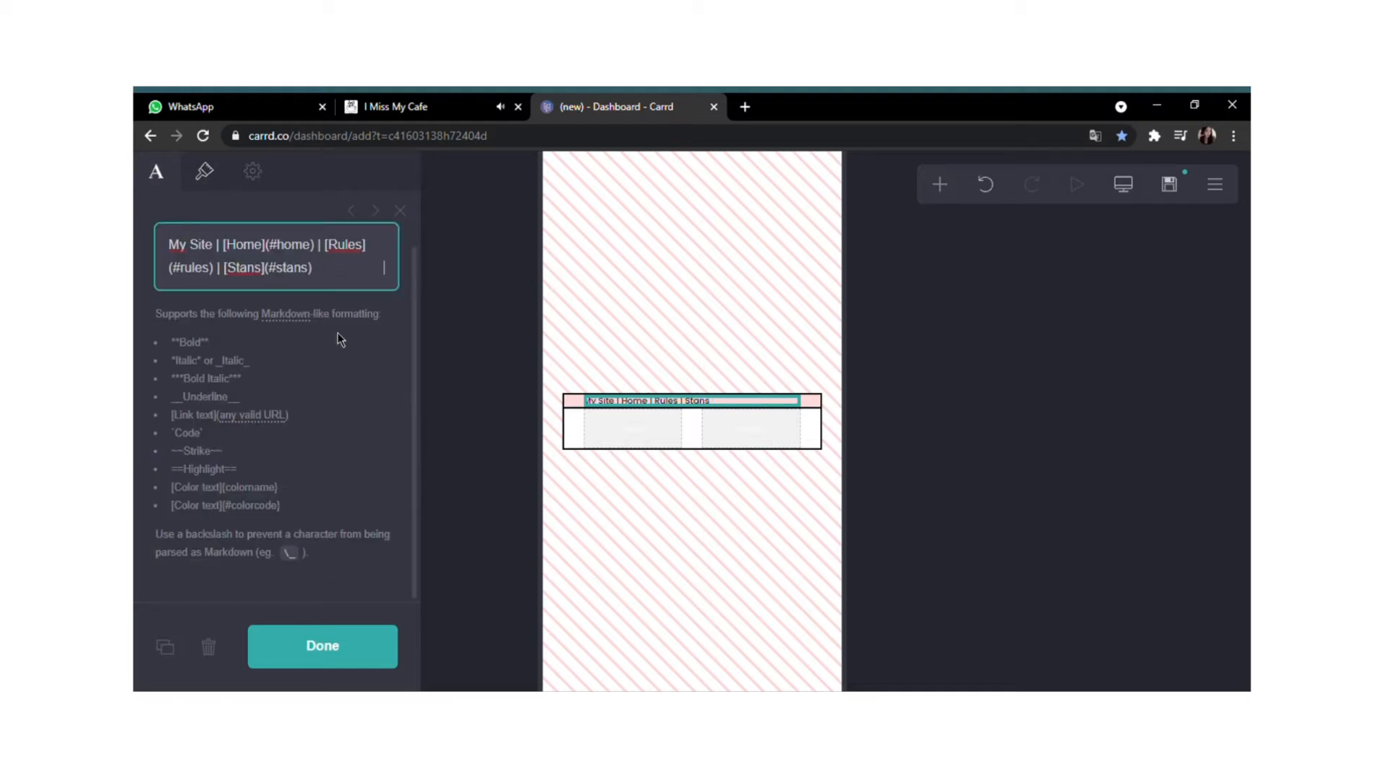
type("Hle")
key("BackSpace")
key("BackSpace")
type("elp | Sing Up")
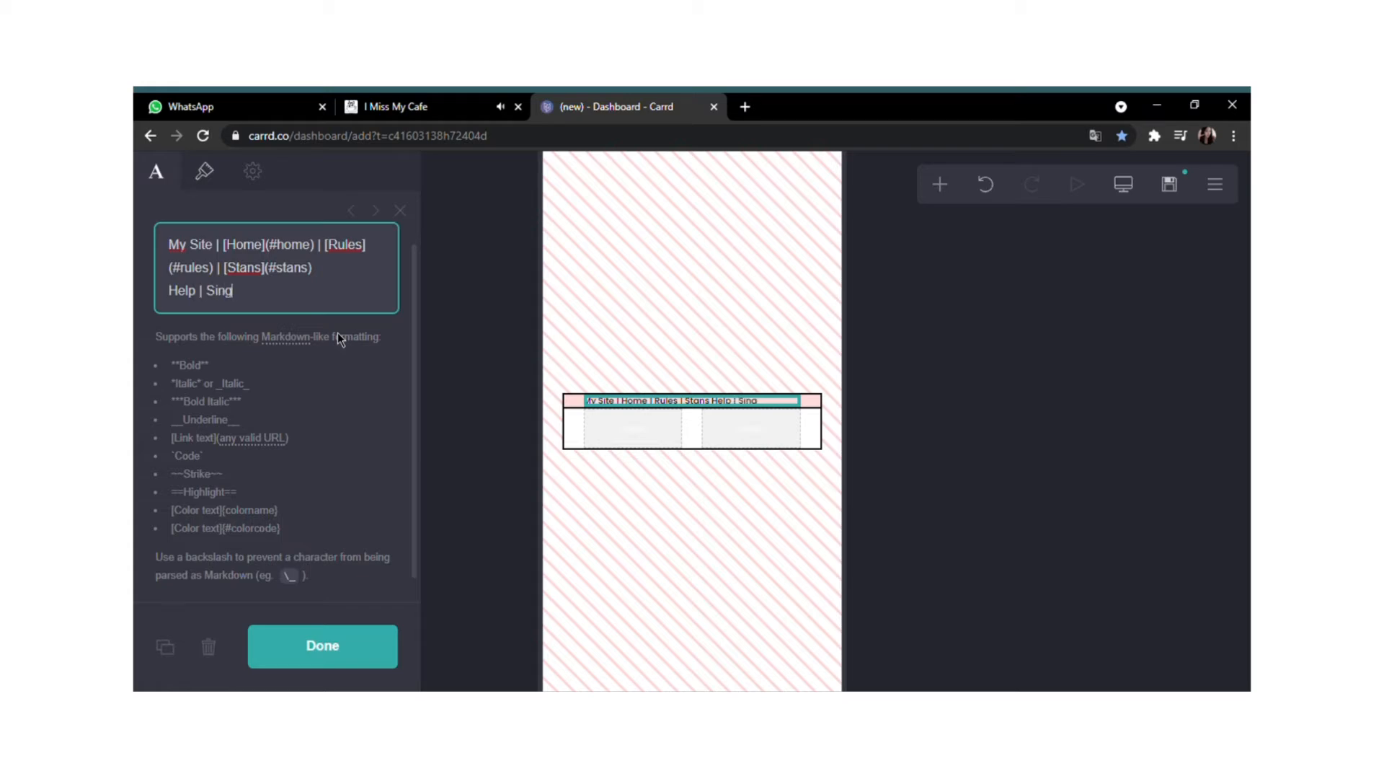
Correct "Sing" to "Sign" in the navigation text.
double_click(219, 291)
key("BackSpace")
key("BackSpace")
key("BackSpace")
type("ign")
left_click_drag(329, 280, 362, 286)
key("ctrl+c")
key("ctrl+v")
key("ctrl+v")
Search the web for "espaço invisivel pequeno" in a new browser tab.
left_click(748, 103)
type("spaco")
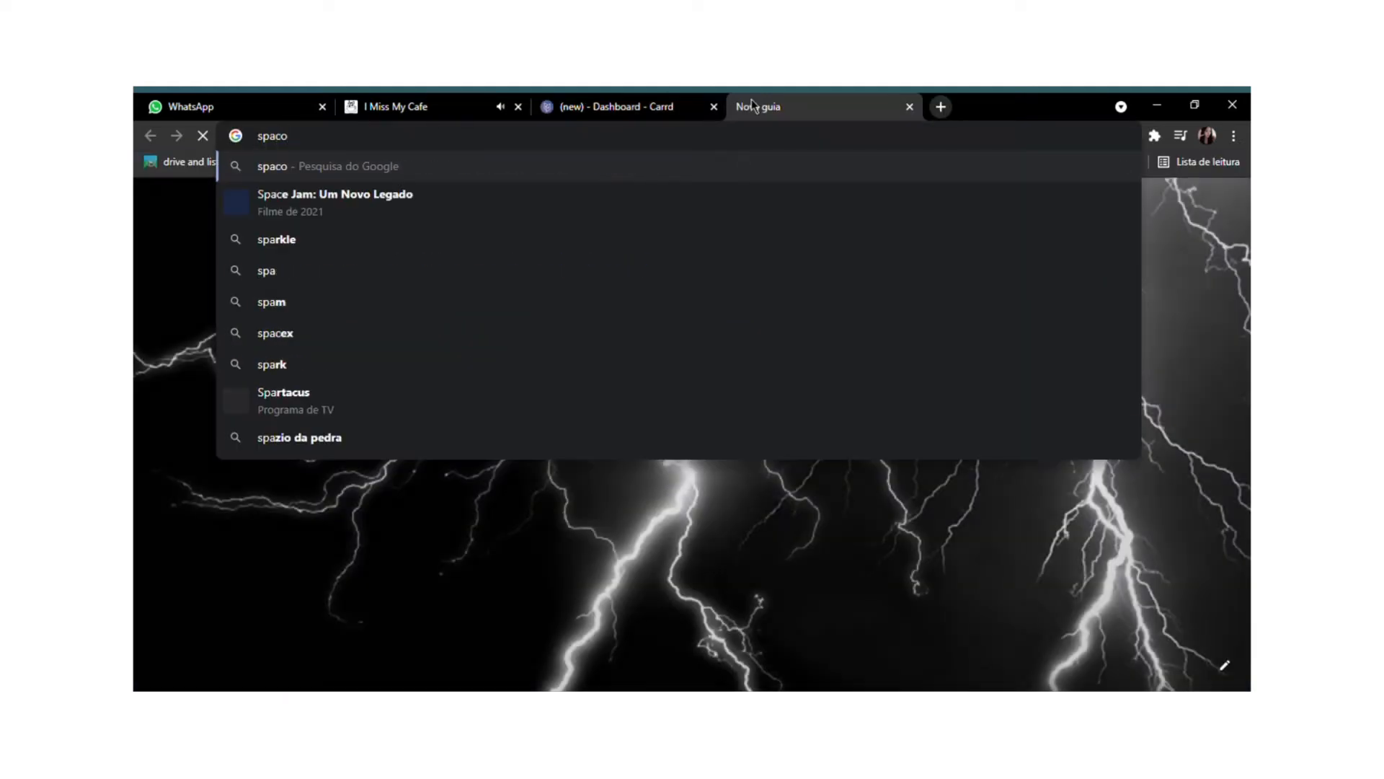
type(" invisiles&aqs=chrome.2.69i57j0i13l9.6319j0j7&sourceid=chrome&ie=UTF-8")
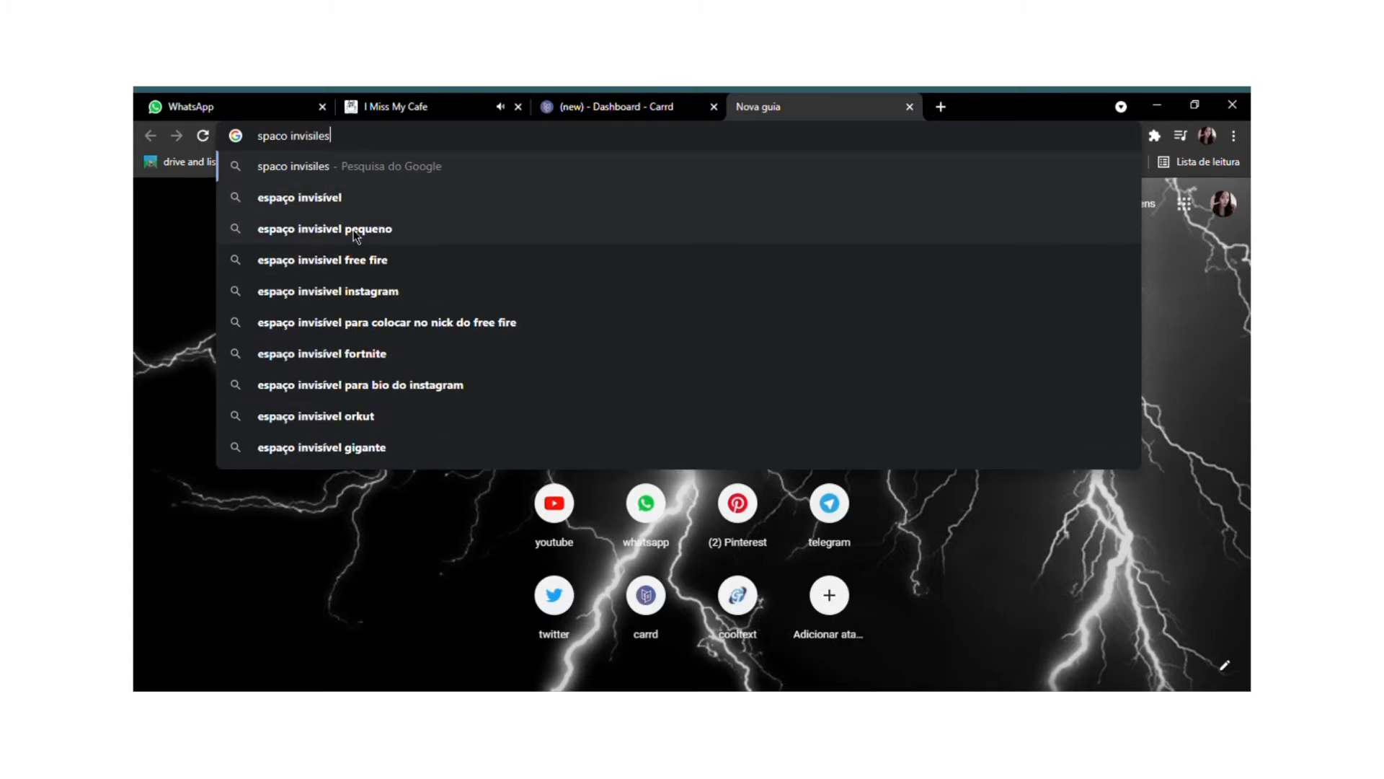
left_click(334, 230)
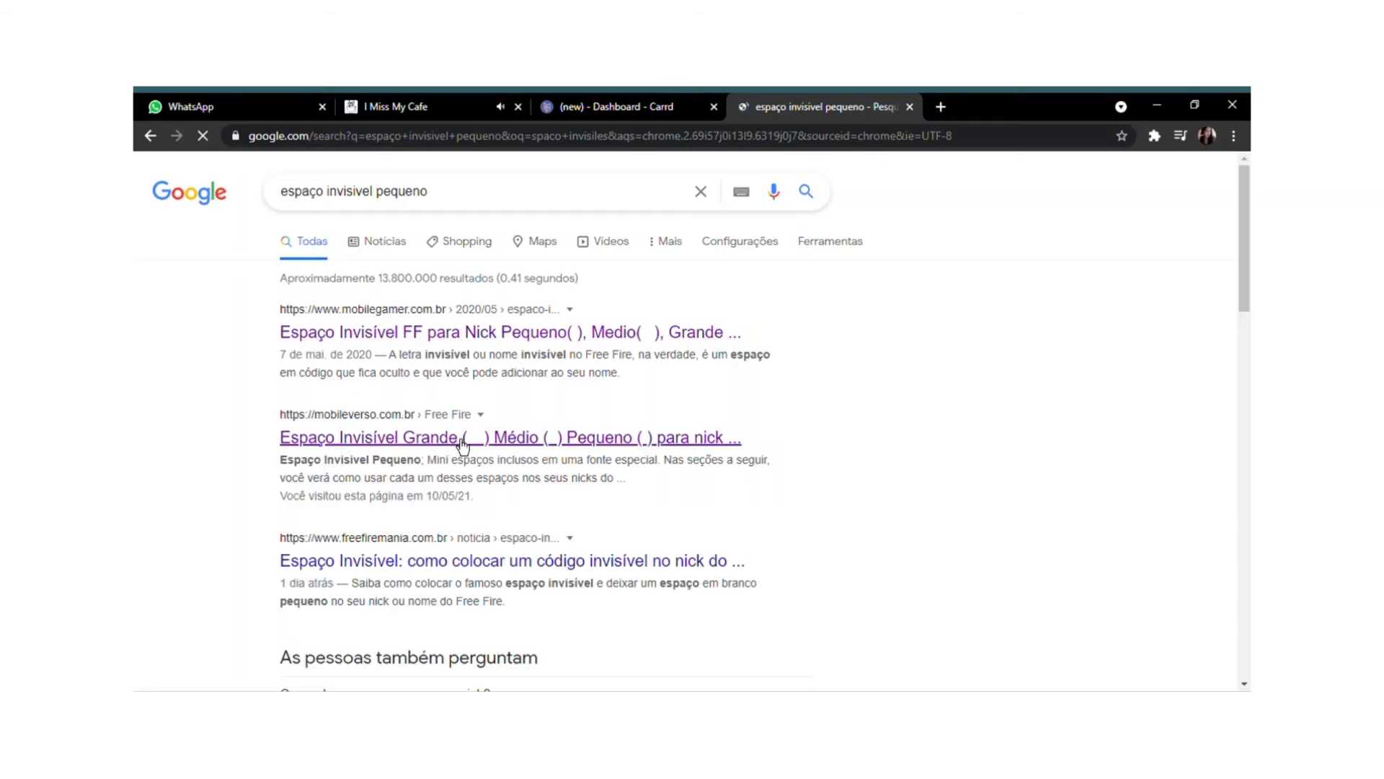
Open the mobileverso.com.br result and copy the large invisible space from the page.
left_click(458, 437)
scroll(685, 433, "down", 10)
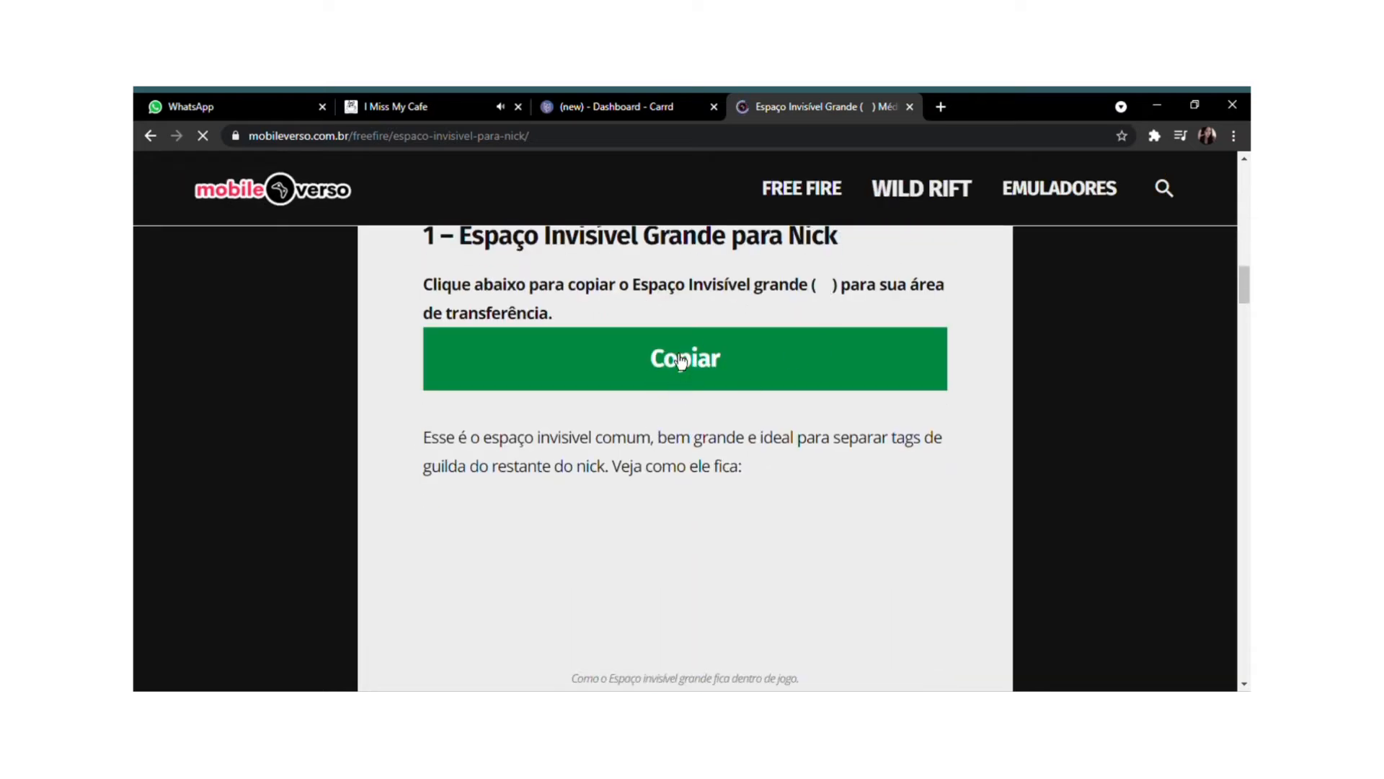
left_click(741, 333)
Switch back to Carrd and paste invisible spaces between the Stans link and "Help | Sign Up" in the navigation text.
left_click(619, 106)
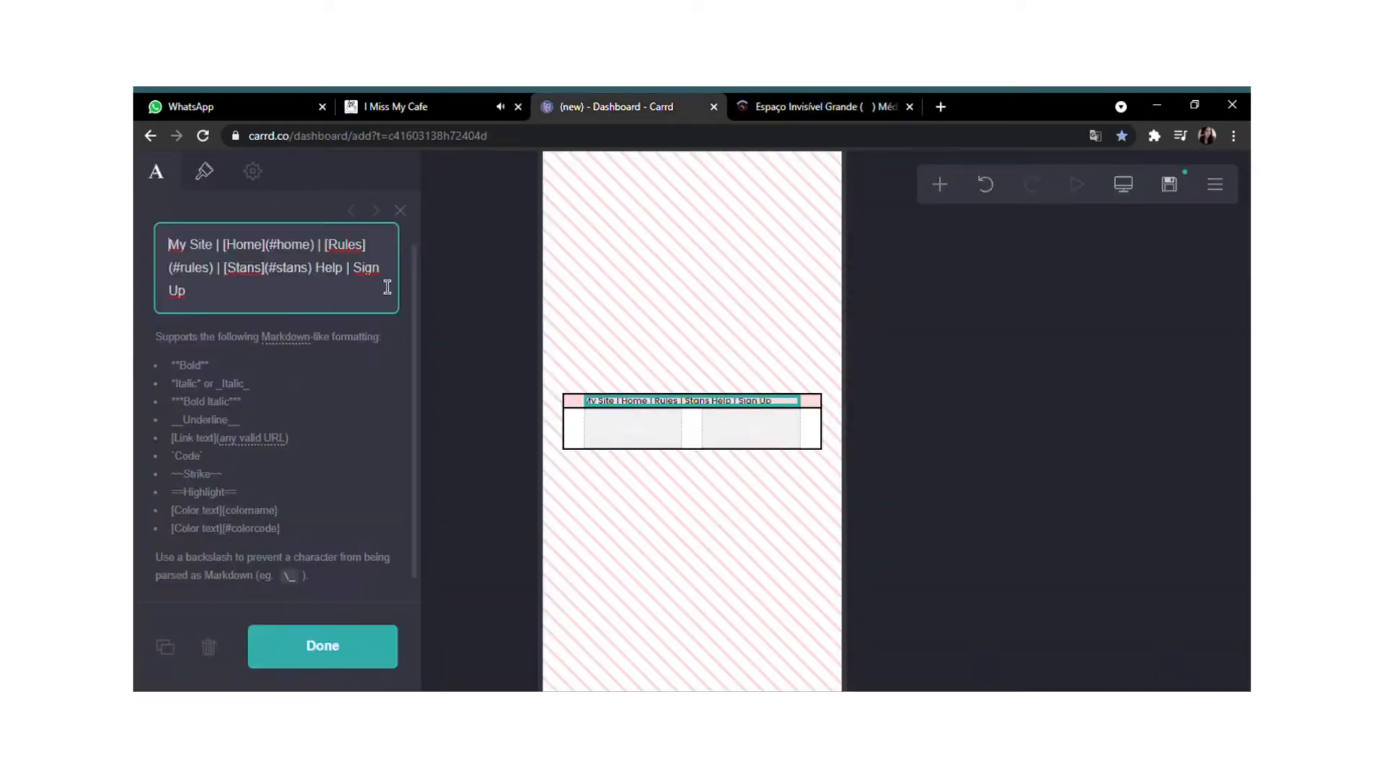
left_click(321, 284)
key("ctrl+v")
key("BackSpace")
left_click(204, 172)
left_click(279, 644)
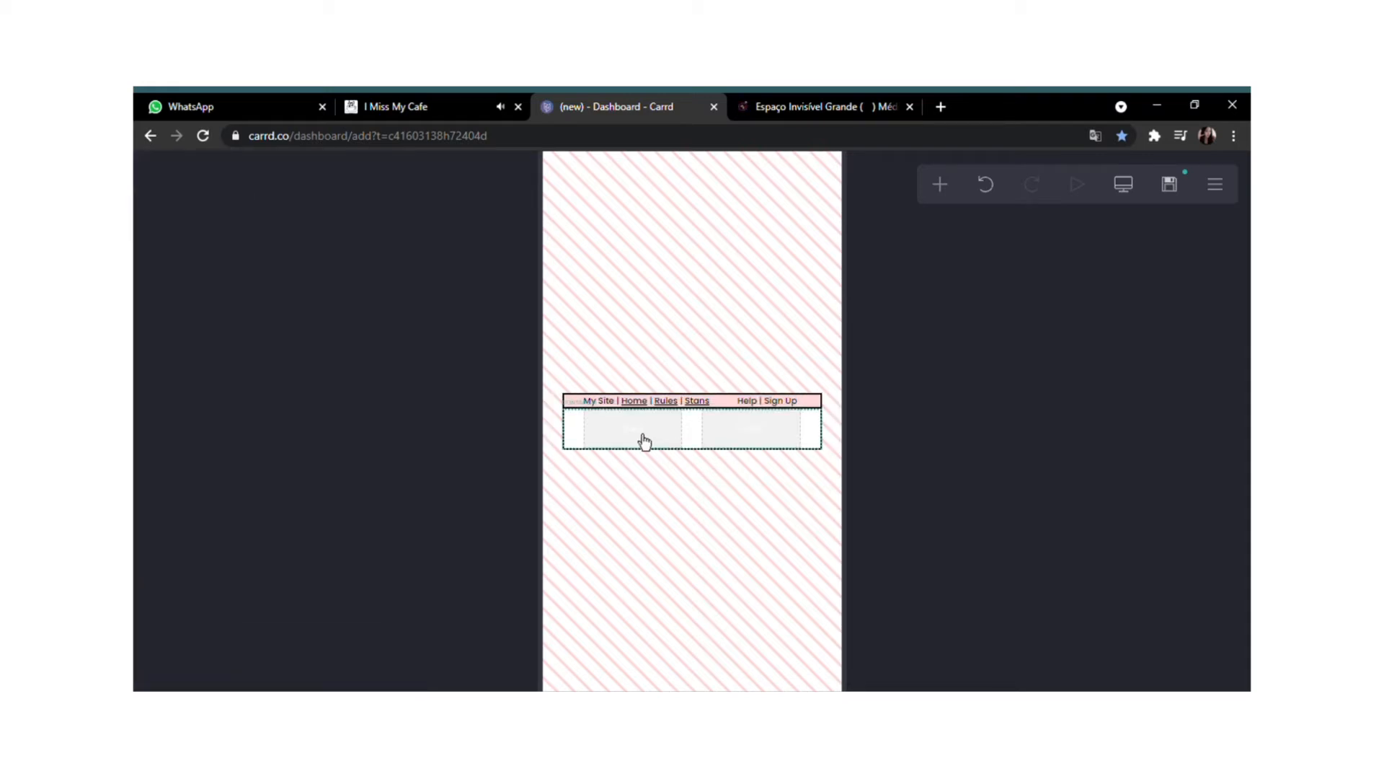
Reduce the pink container's horizontal padding and widen the gap before "Help | Sign Up" in the navigation text.
left_click(565, 404)
left_click(205, 172)
left_click(291, 502)
scroll(300, 519, "down", 1)
left_click_drag(328, 537, 305, 546)
left_click(156, 171)
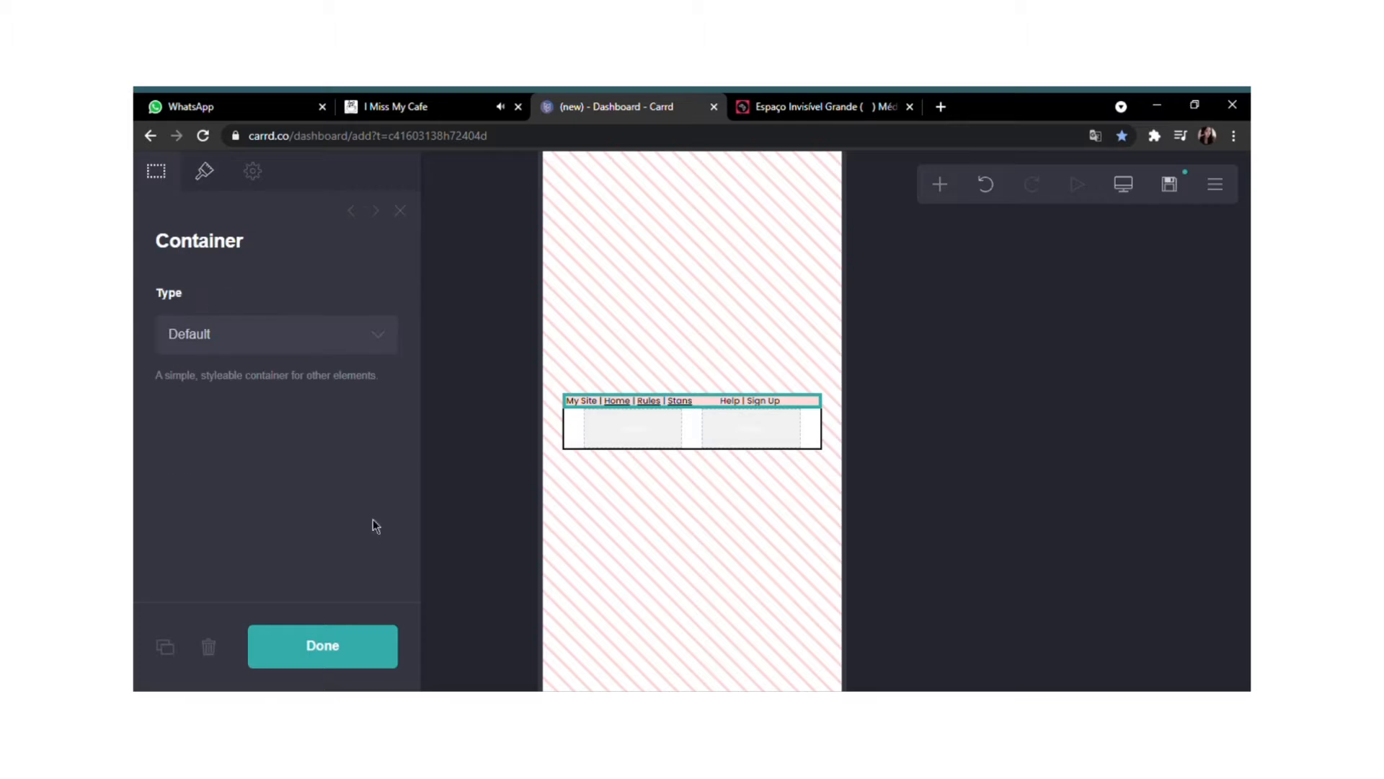
left_click(652, 405)
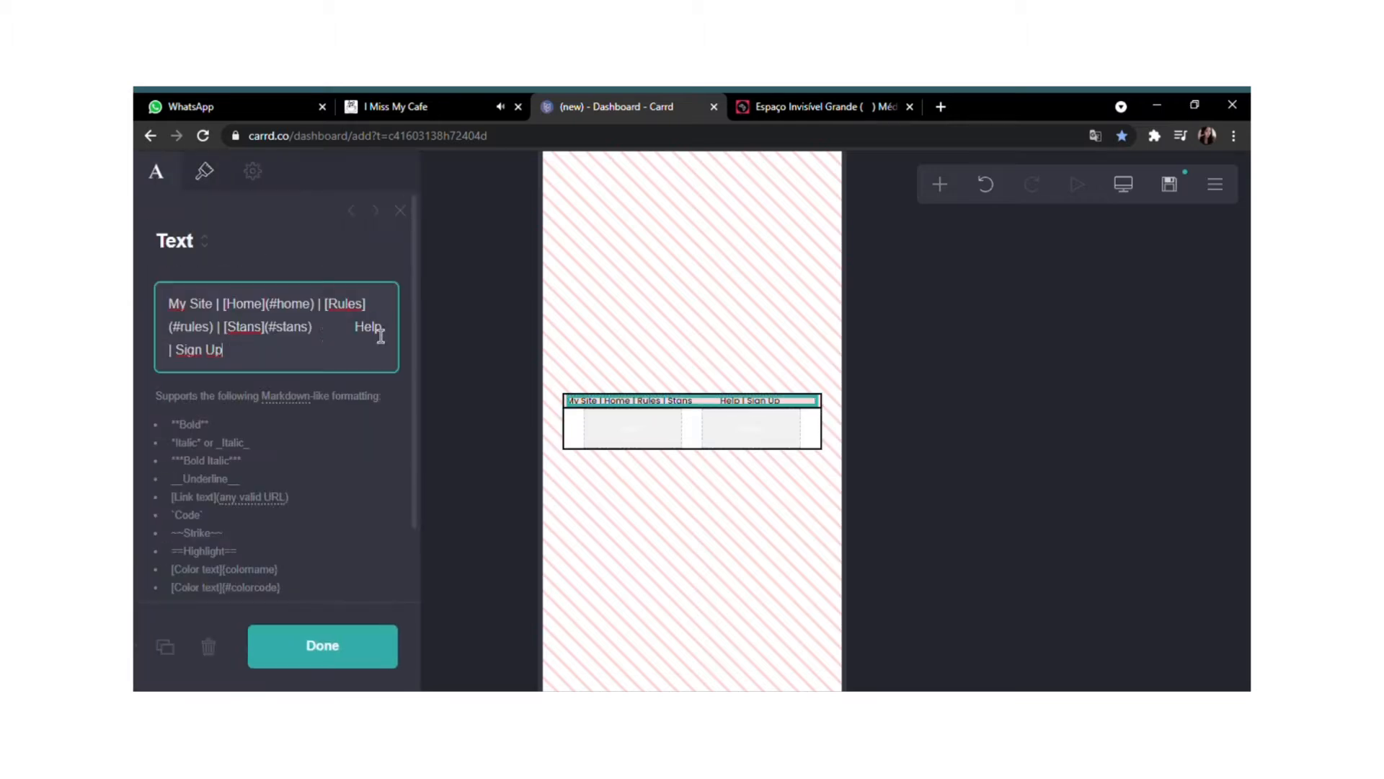
left_click(321, 653)
Add an image element to the first column of the white container and upload the heart cookie picture.
left_click(940, 185)
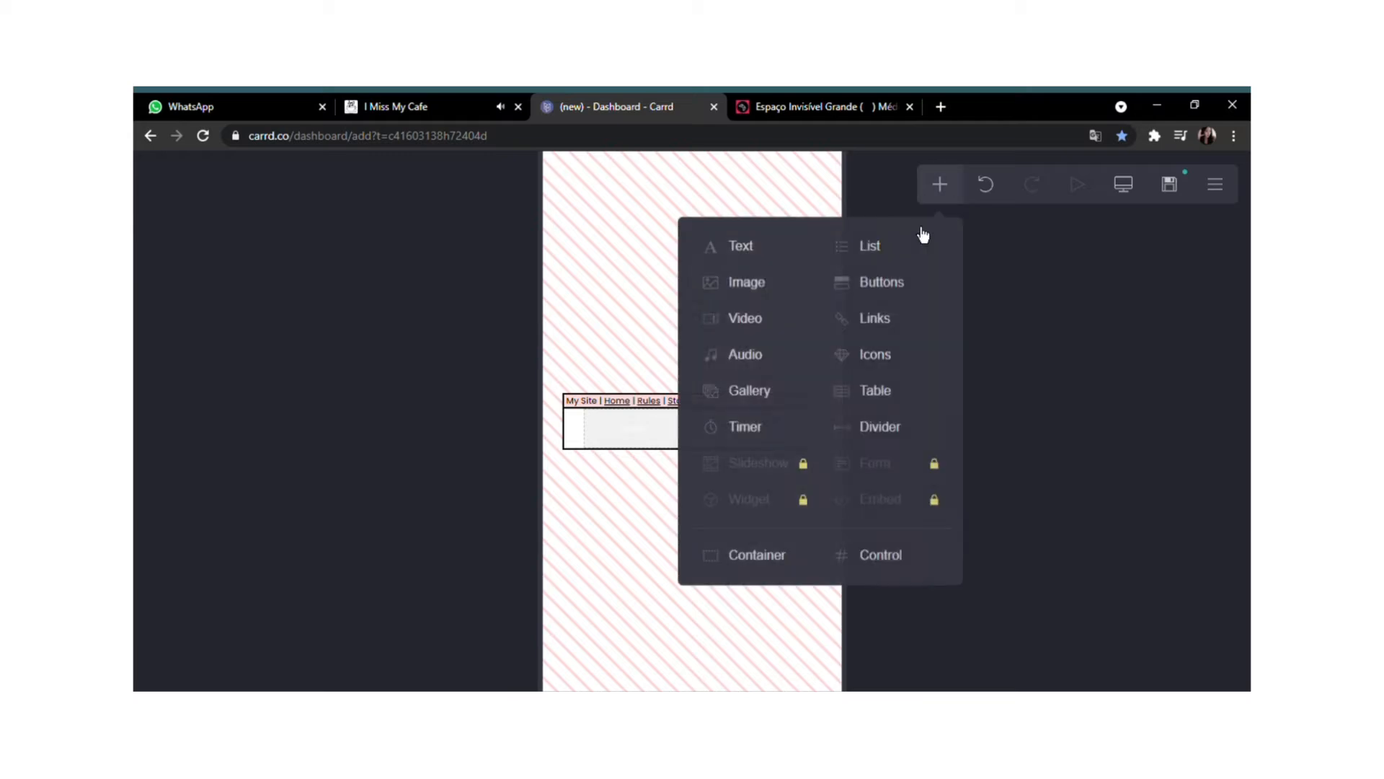
left_click(755, 303)
left_click(259, 360)
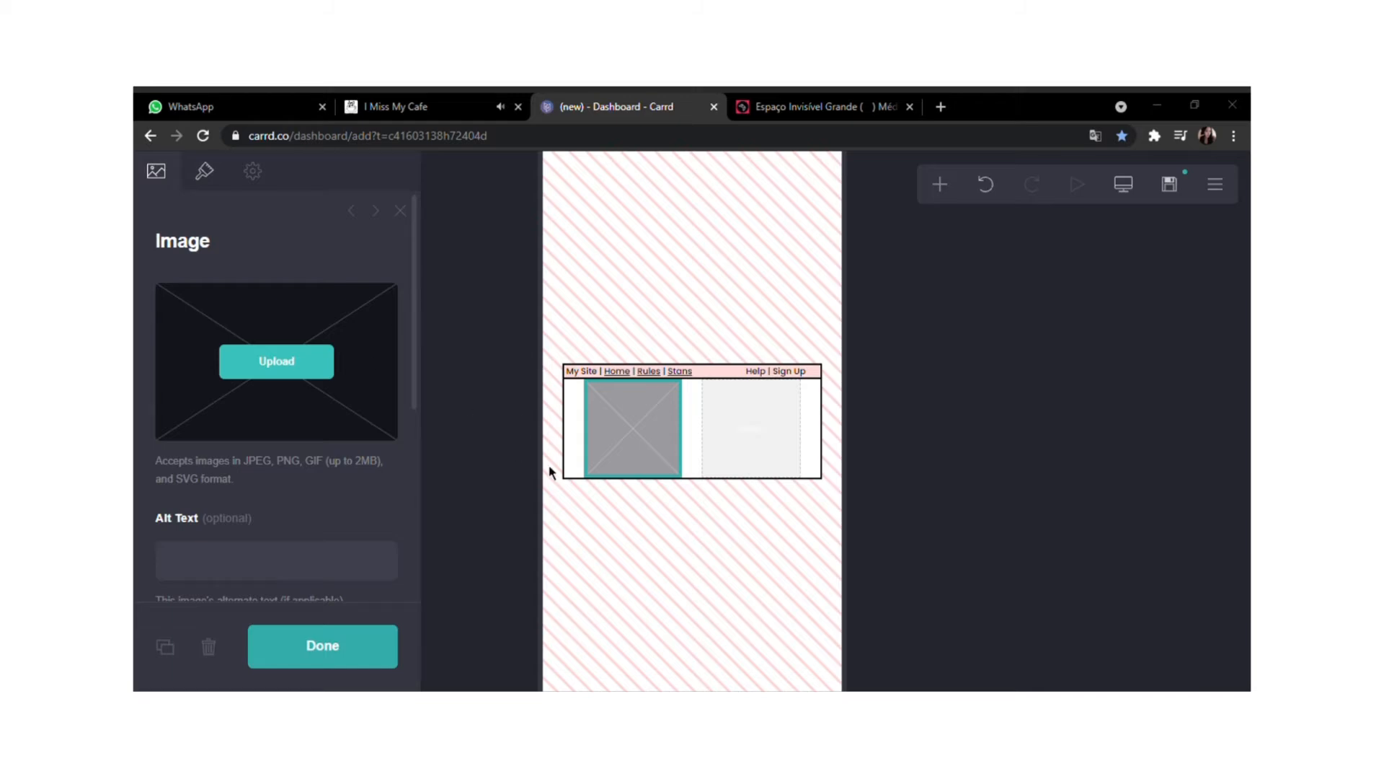
left_click(336, 654)
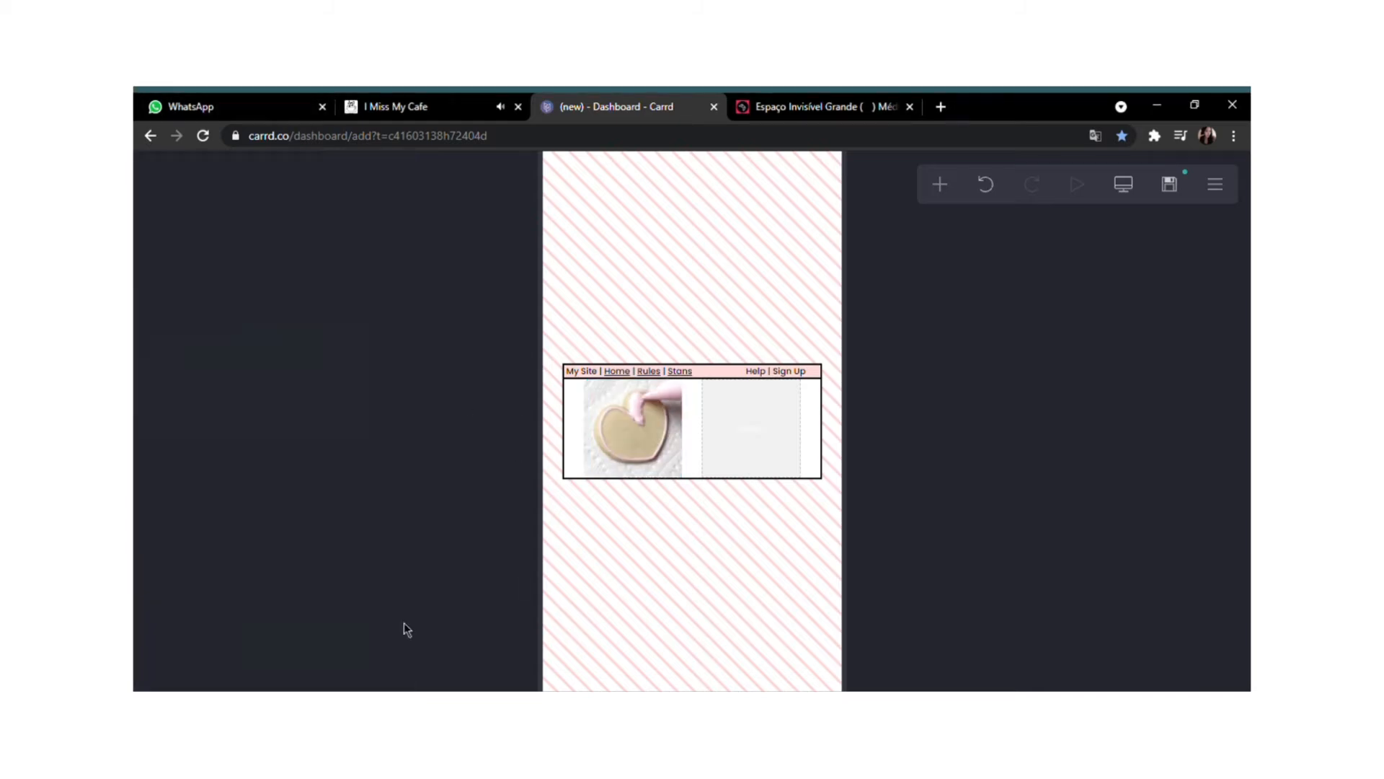
Add a text element below the heart cookie image reading "nick tutorials!".
left_click(948, 187)
left_click(792, 253)
mouse_move(676, 479)
left_mouse_down()
mouse_move(661, 473)
mouse_move(661, 489)
left_mouse_up()
left_click_drag(195, 306, 137, 311)
key("BackSpace")
type("NiC")
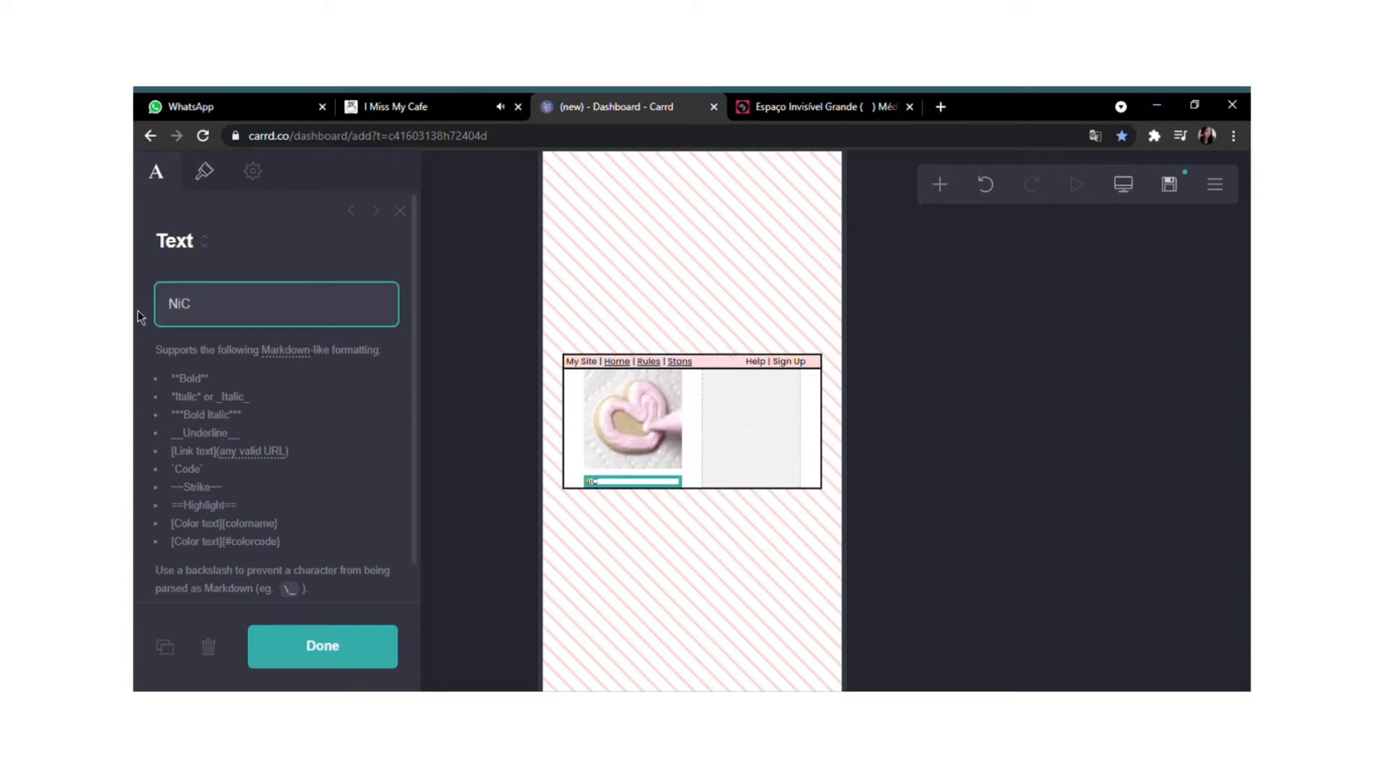
key("BackSpace")
key("BackSpace")
key("BackSpace")
type("nick tutorials!")
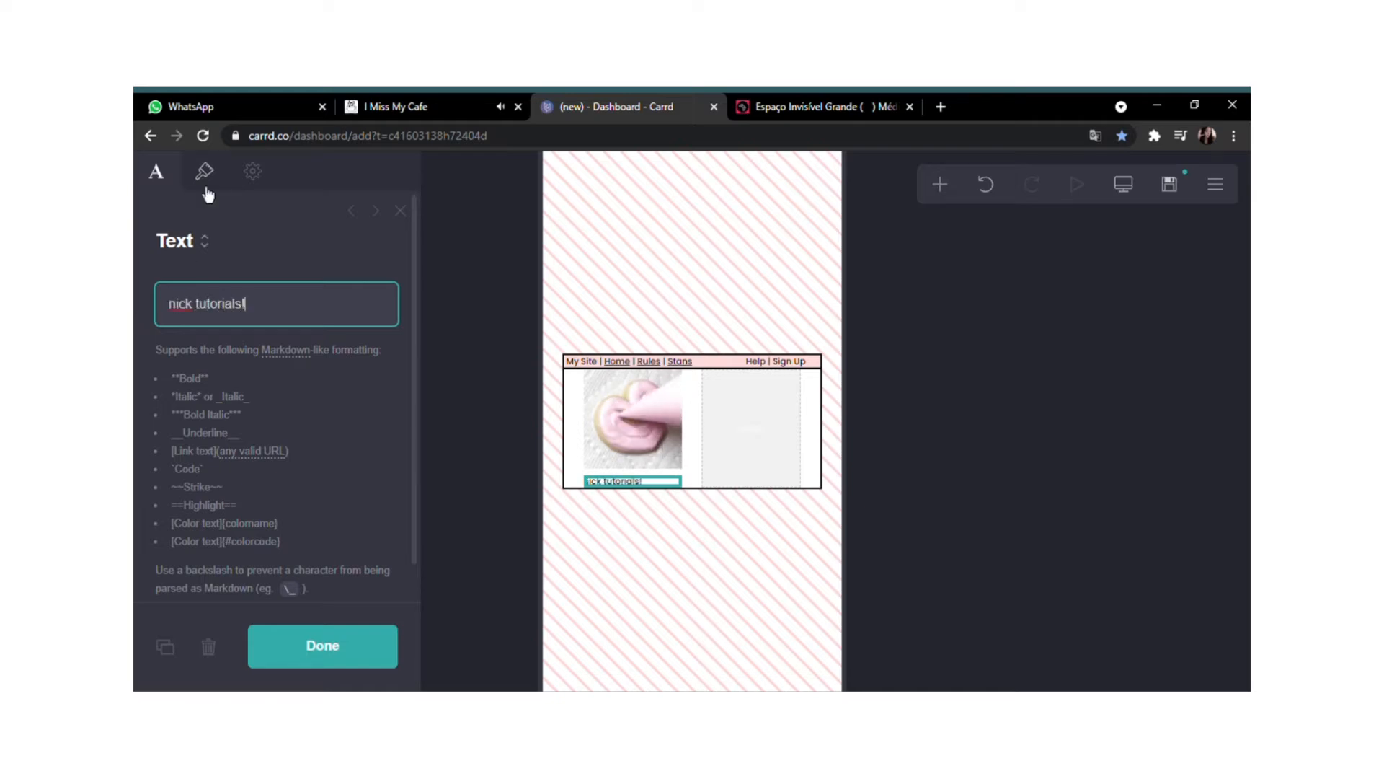
Give the "nick tutorials!" text a heavier weight and append a cup emoji to it.
left_click(208, 193)
left_click(198, 530)
scroll(329, 483, "down", 2)
left_click_drag(328, 461, 303, 462)
left_click(156, 171)
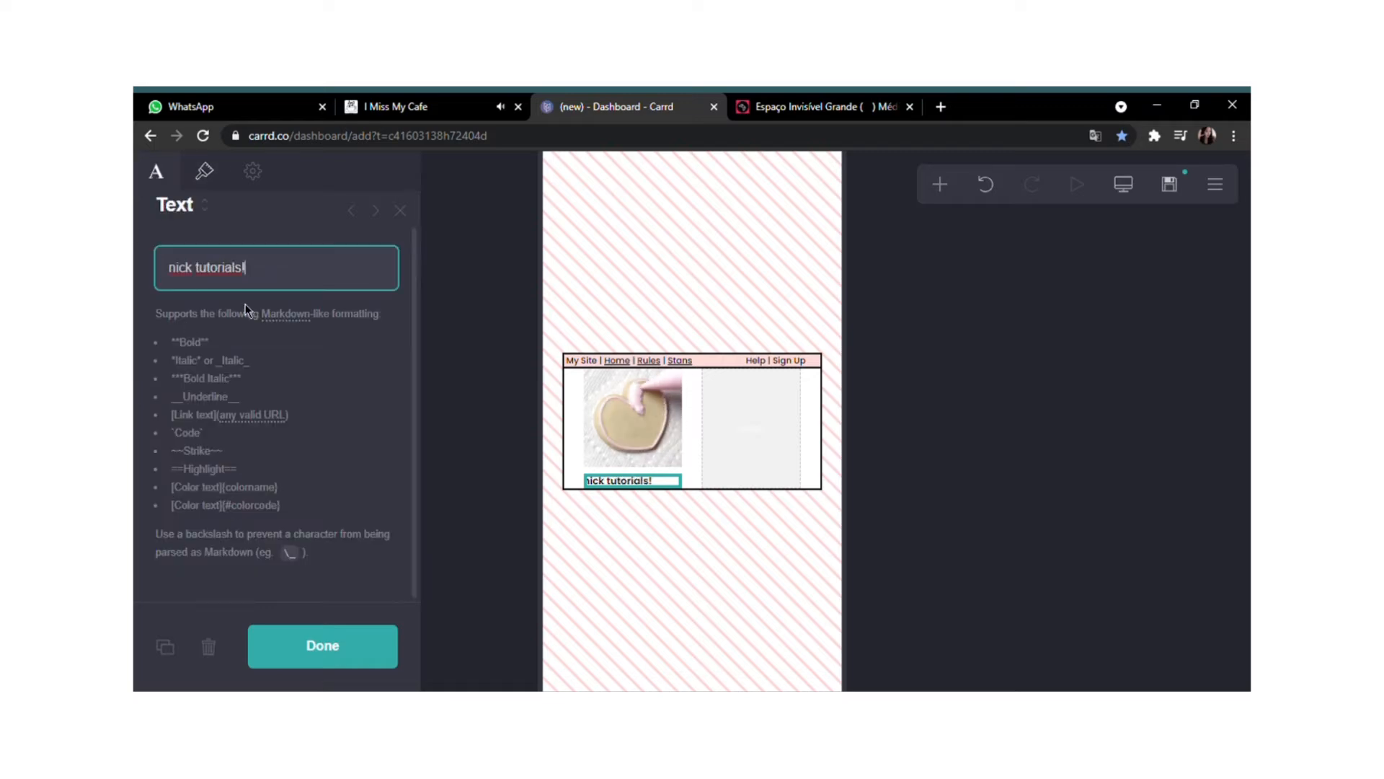
key("ctrl+v")
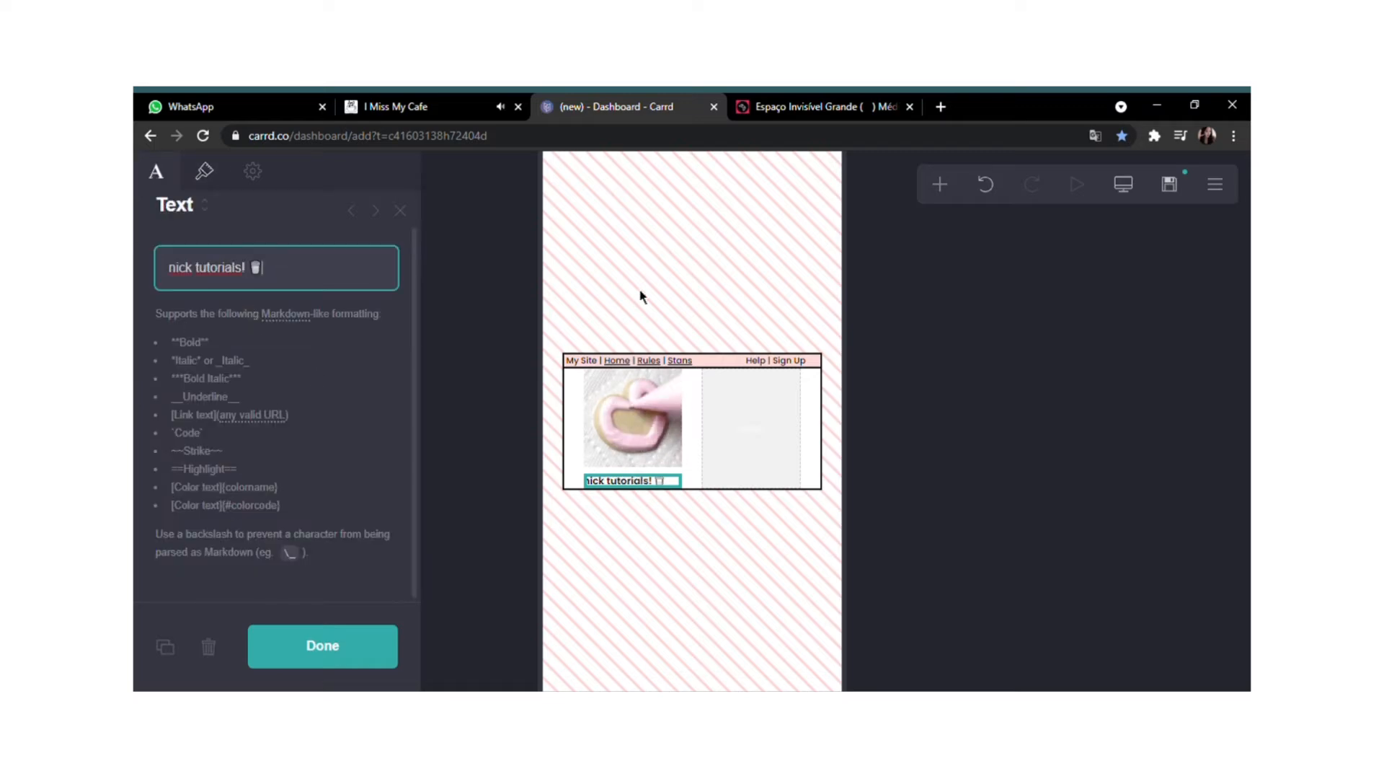
Duplicate the "nick tutorials!" text and replace the copy's content with "ela/ele intp", the birthday, "==menor== vegetariana" and a purple emoji.
left_click(165, 647)
left_click_drag(365, 279, 137, 268)
key("BackSpace")
type("ela")
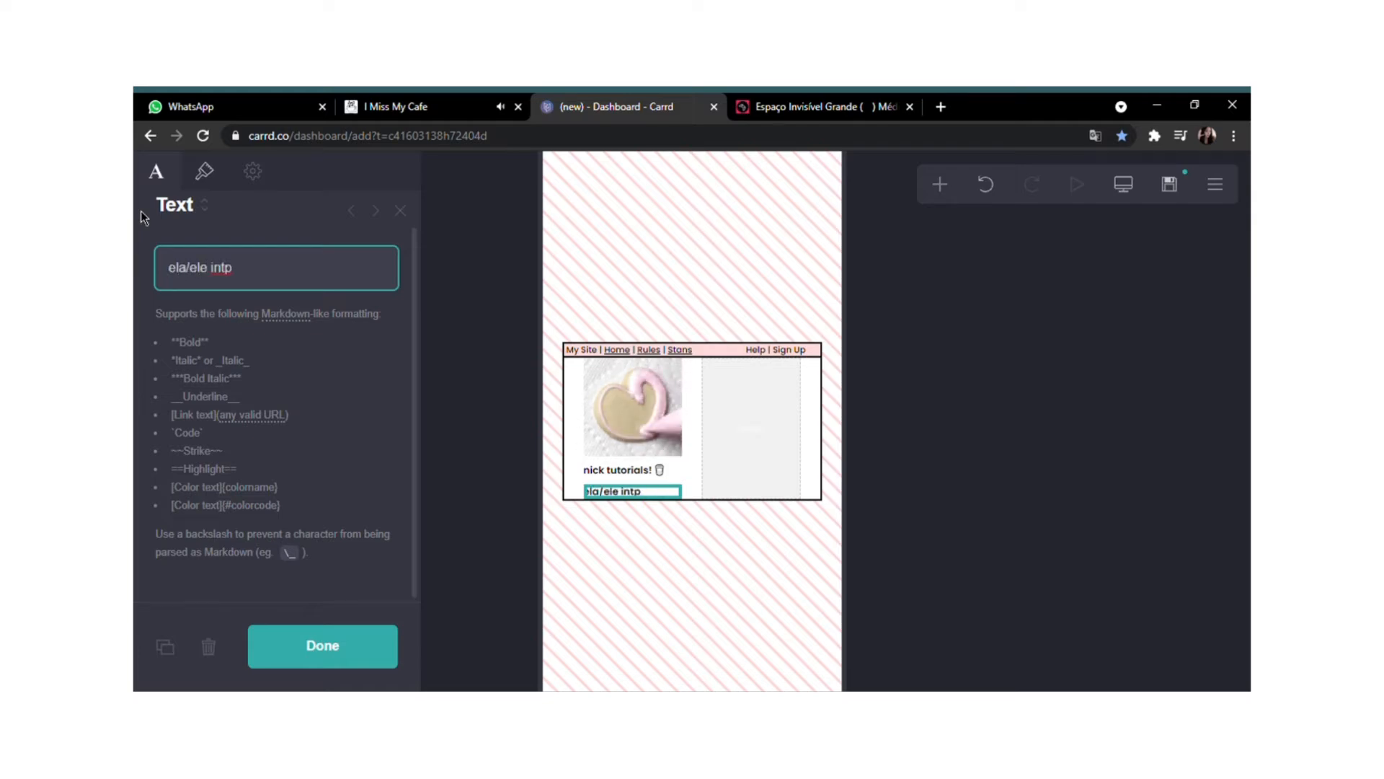
type("/ele intp")
key("ctrl+v")
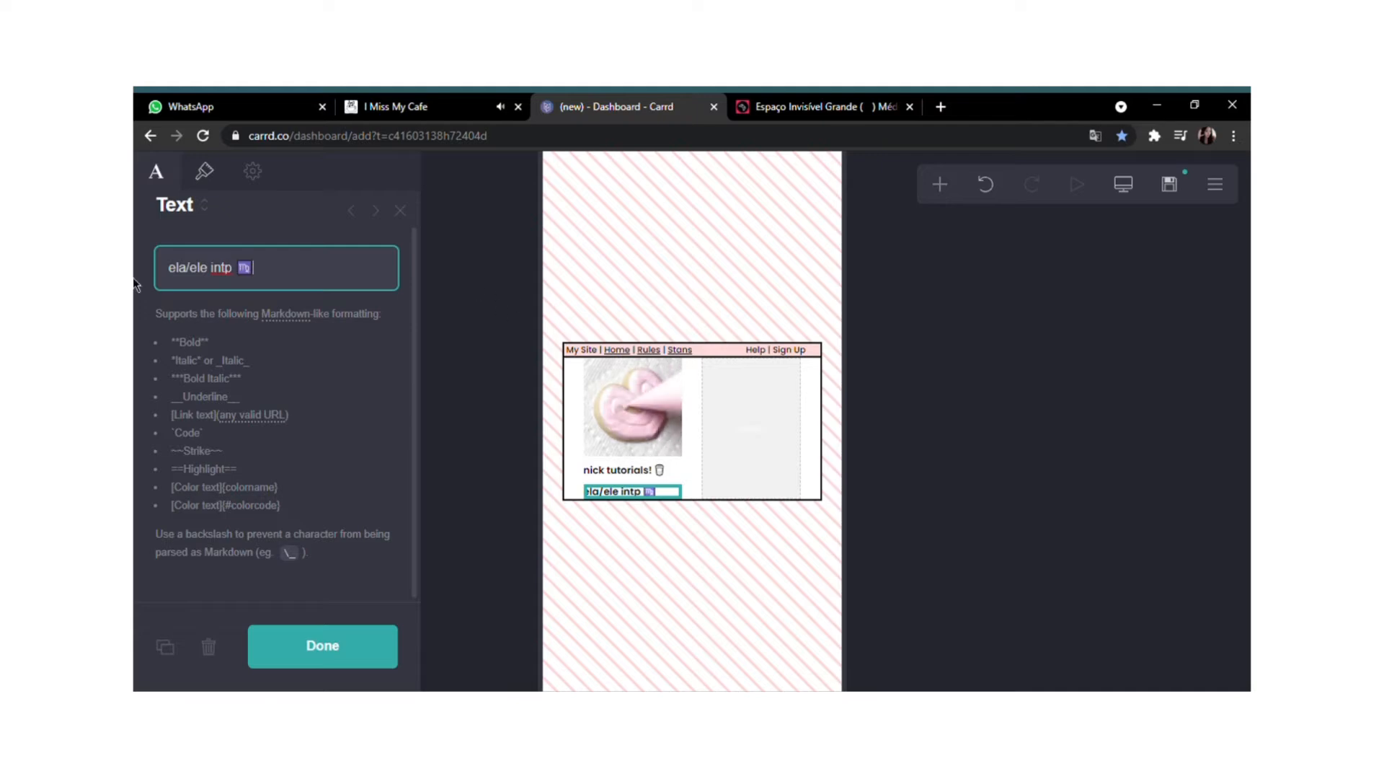
type("10.")
type("==menor== ")
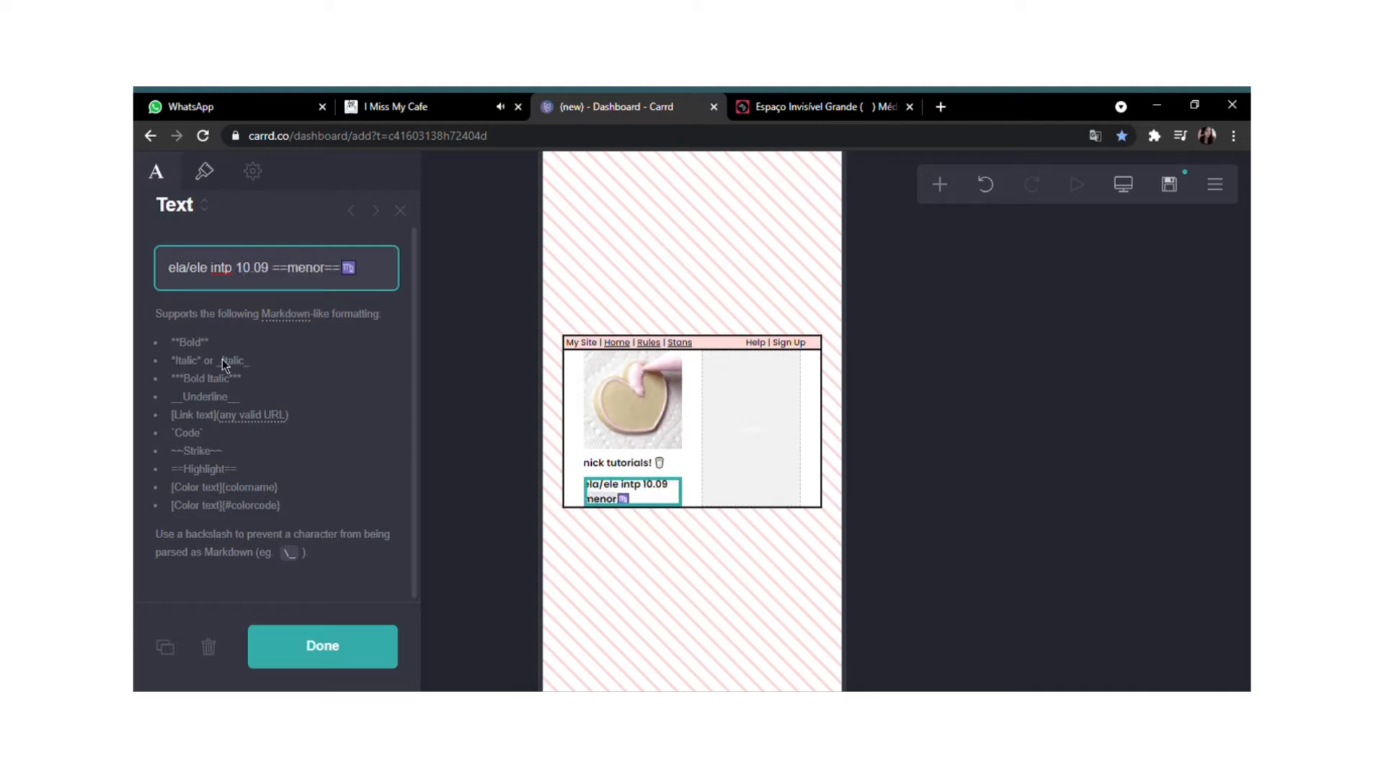
type(" vegetariana")
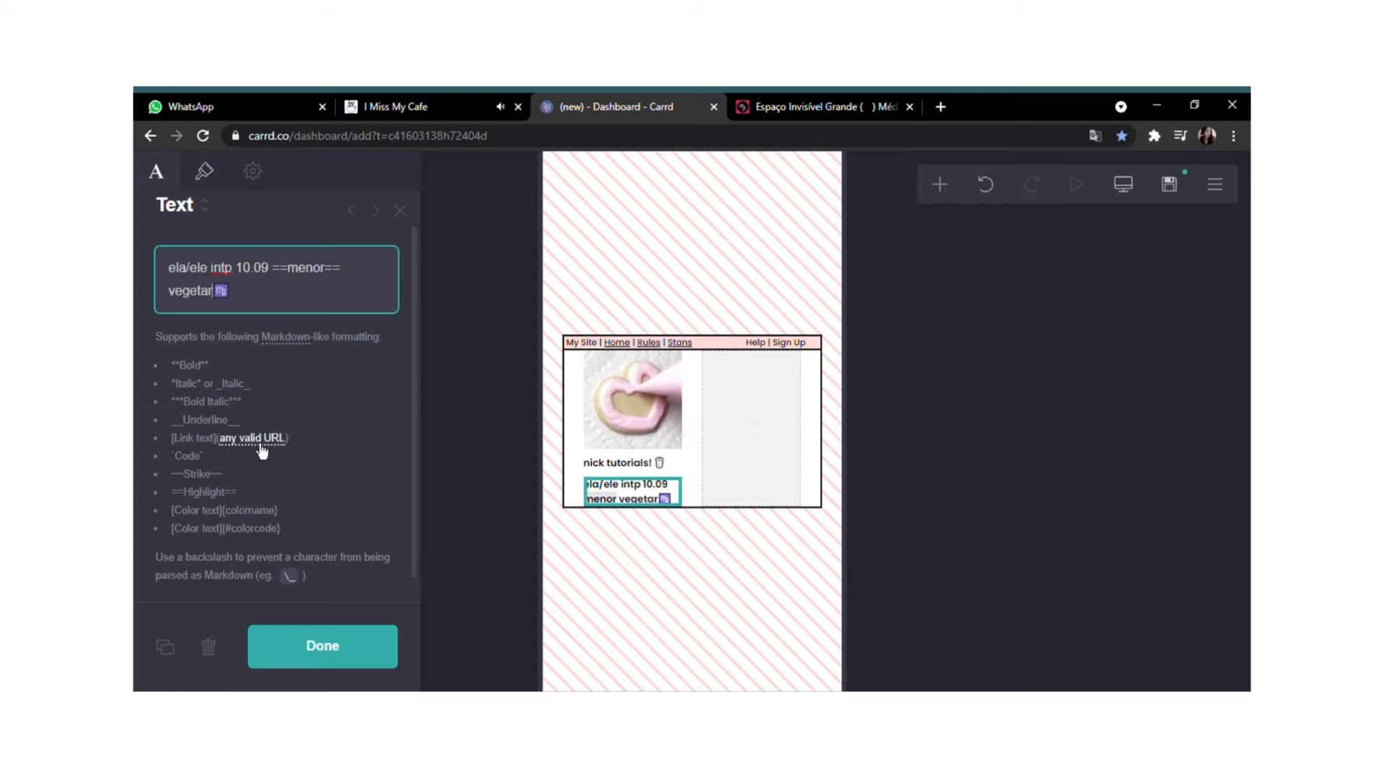
Make the "ela/ele intp" text smaller and set its highlight color to #FFE0E0.
left_click(213, 177)
left_click_drag(191, 580, 184, 586)
left_click(321, 410)
left_click_drag(260, 470, 217, 420)
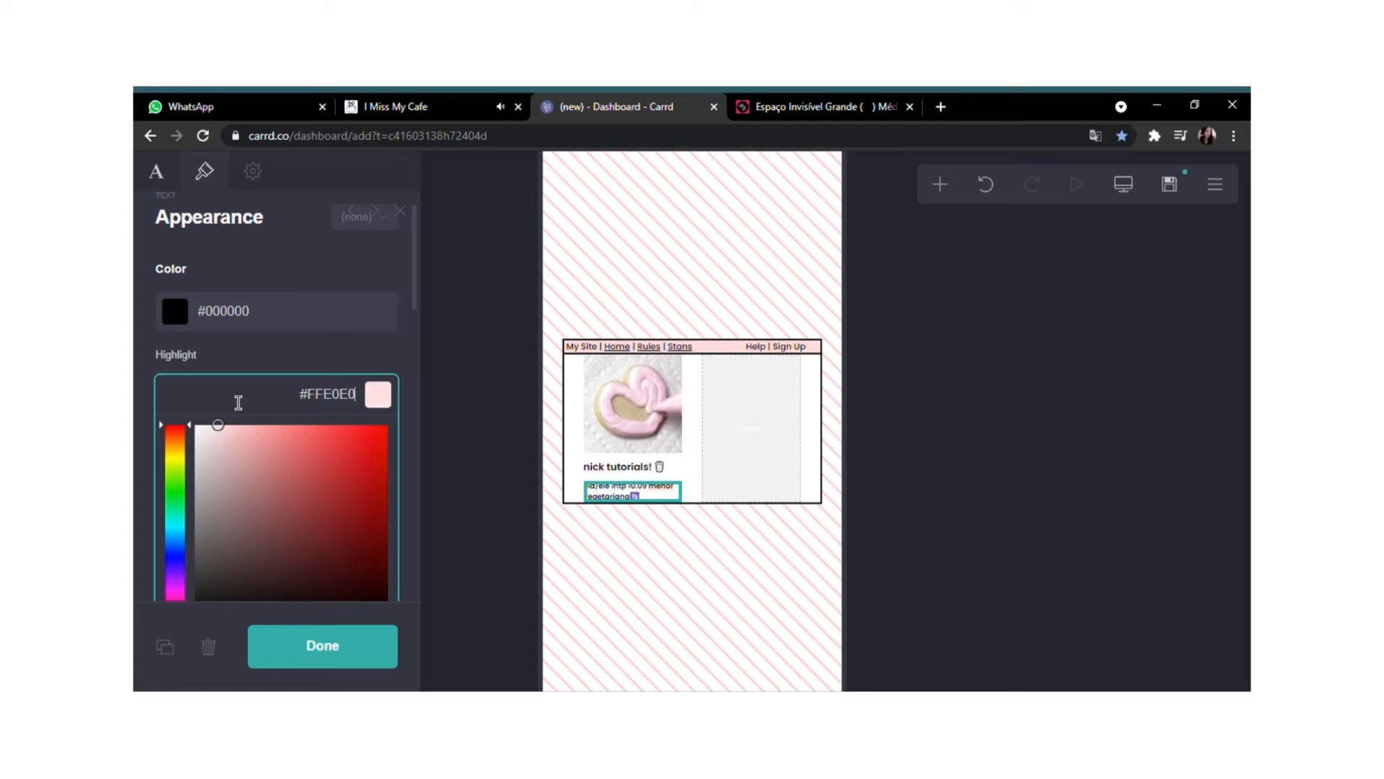
left_click(287, 341)
Set the white container's horizontal padding to 0.5.
left_click(798, 455)
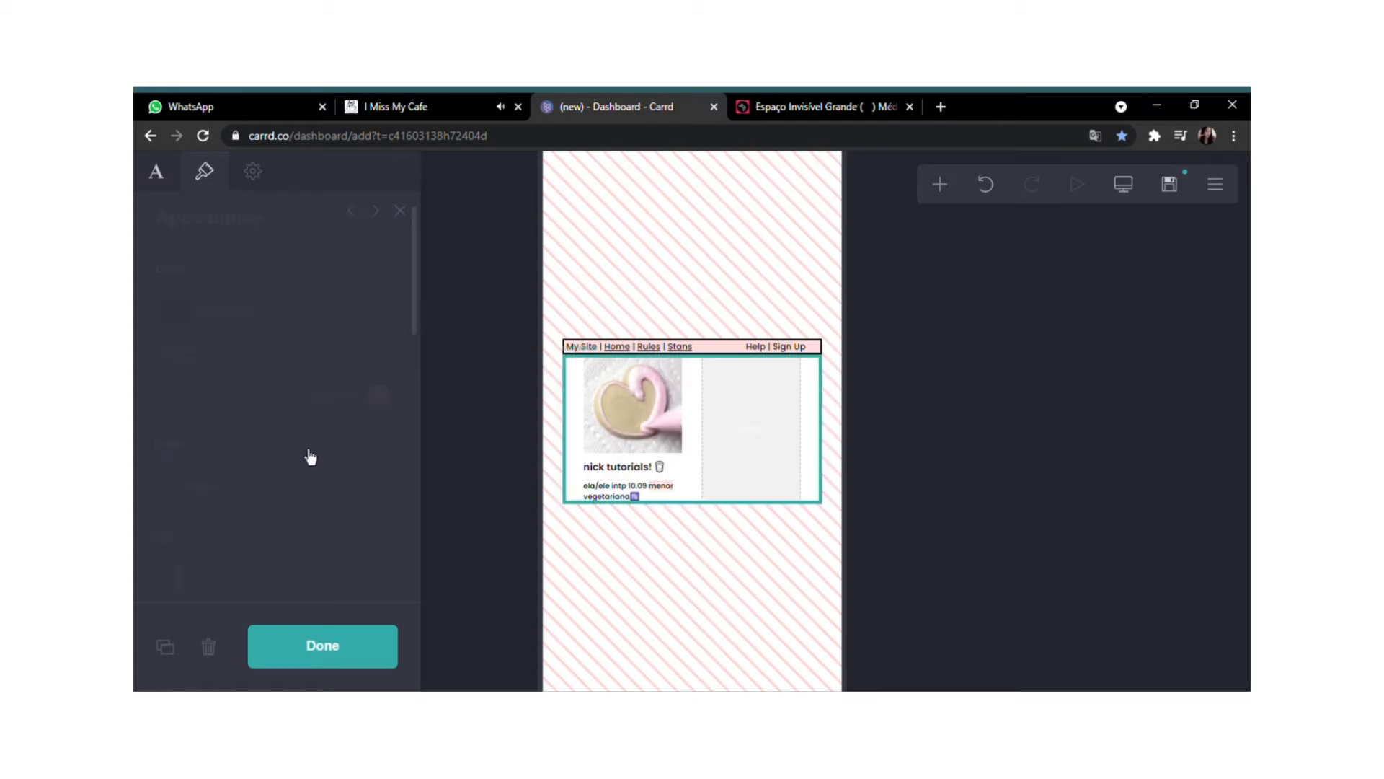
left_click(204, 171)
left_click_drag(325, 442, 317, 460)
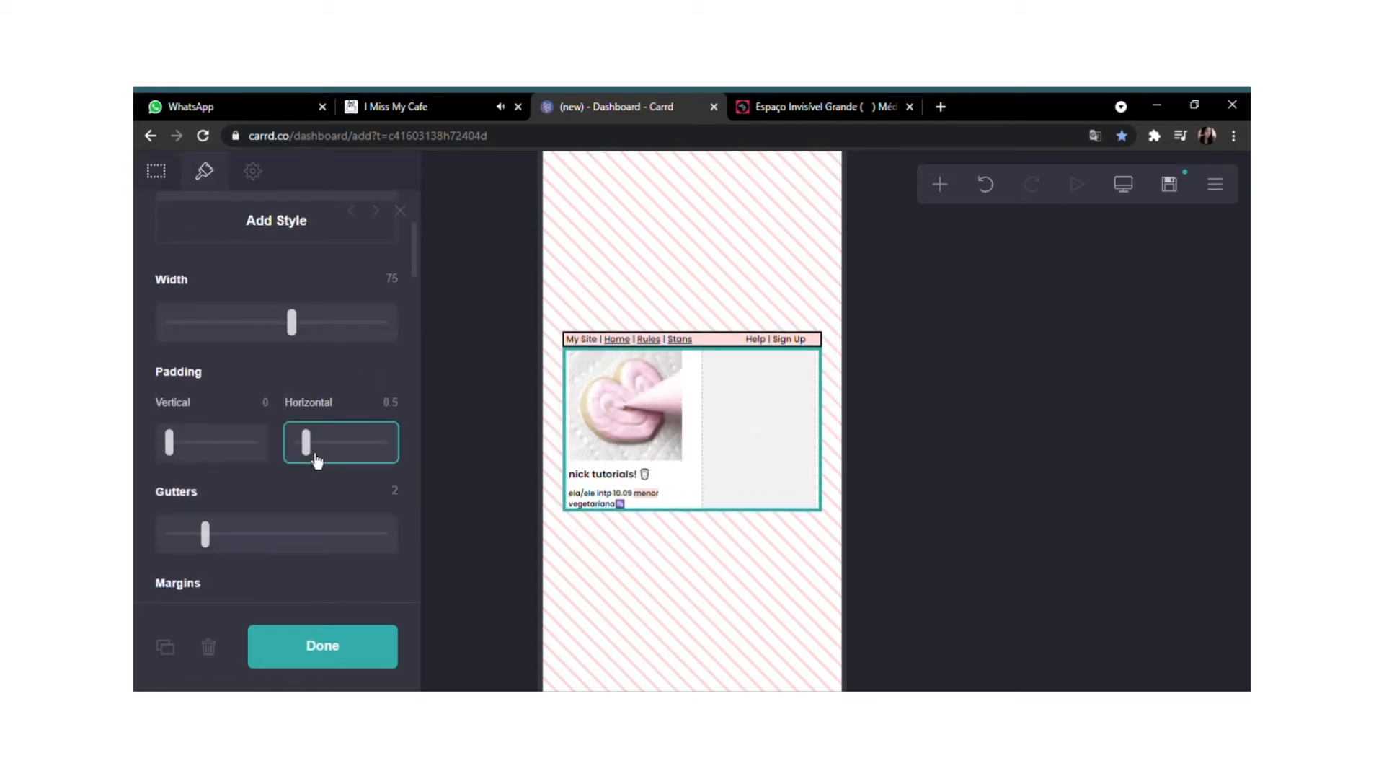
left_click(315, 670)
Slightly increase the white container's vertical padding and adjust its layout, with content spacing set to 0.
left_click(723, 479)
left_click_drag(171, 449, 183, 470)
scroll(193, 463, "down", 3)
left_click_drag(208, 294, 218, 307)
scroll(235, 360, "down", 4)
left_click_drag(196, 501, 171, 503)
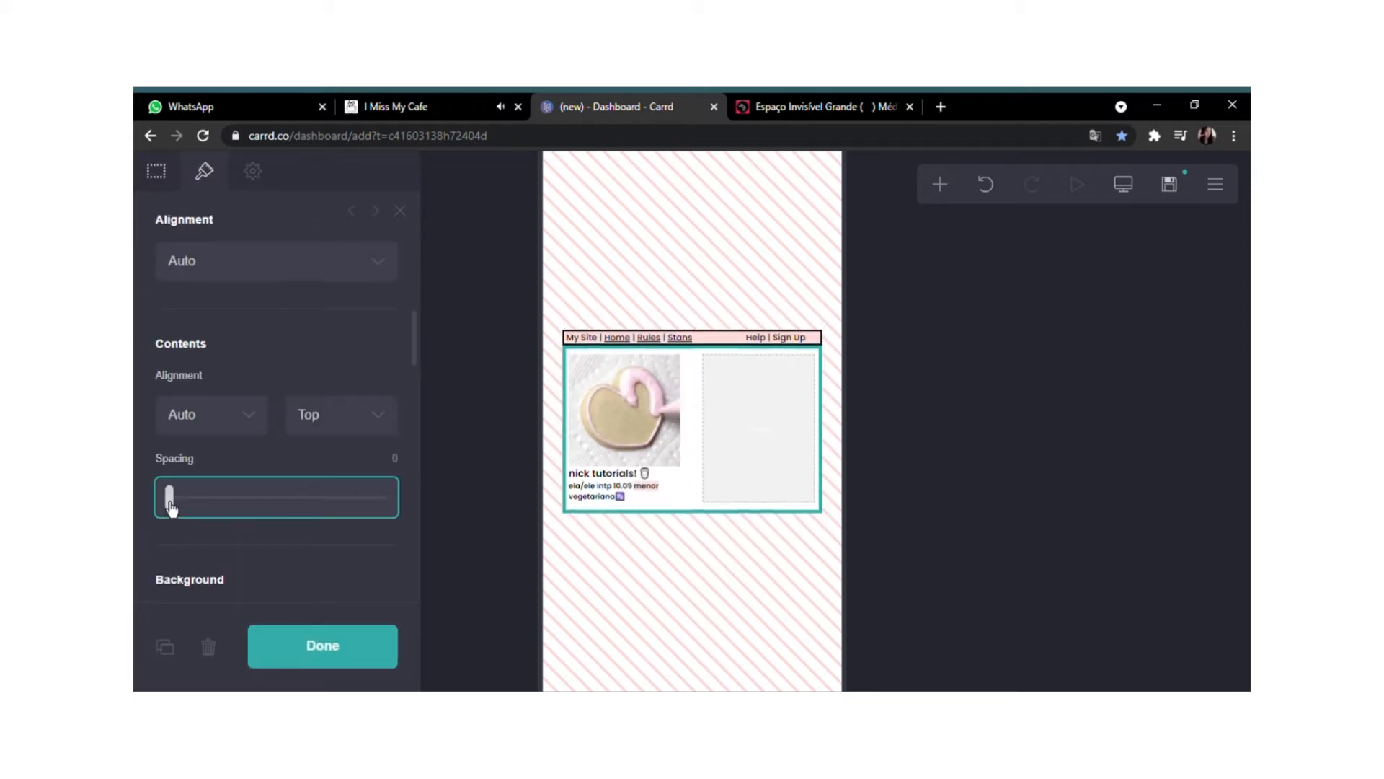
left_click(322, 646)
Add a table to the empty second column of the white container with the single heading "sobre o cana!".
left_click(940, 183)
left_click(874, 390)
left_click_drag(712, 548, 757, 403)
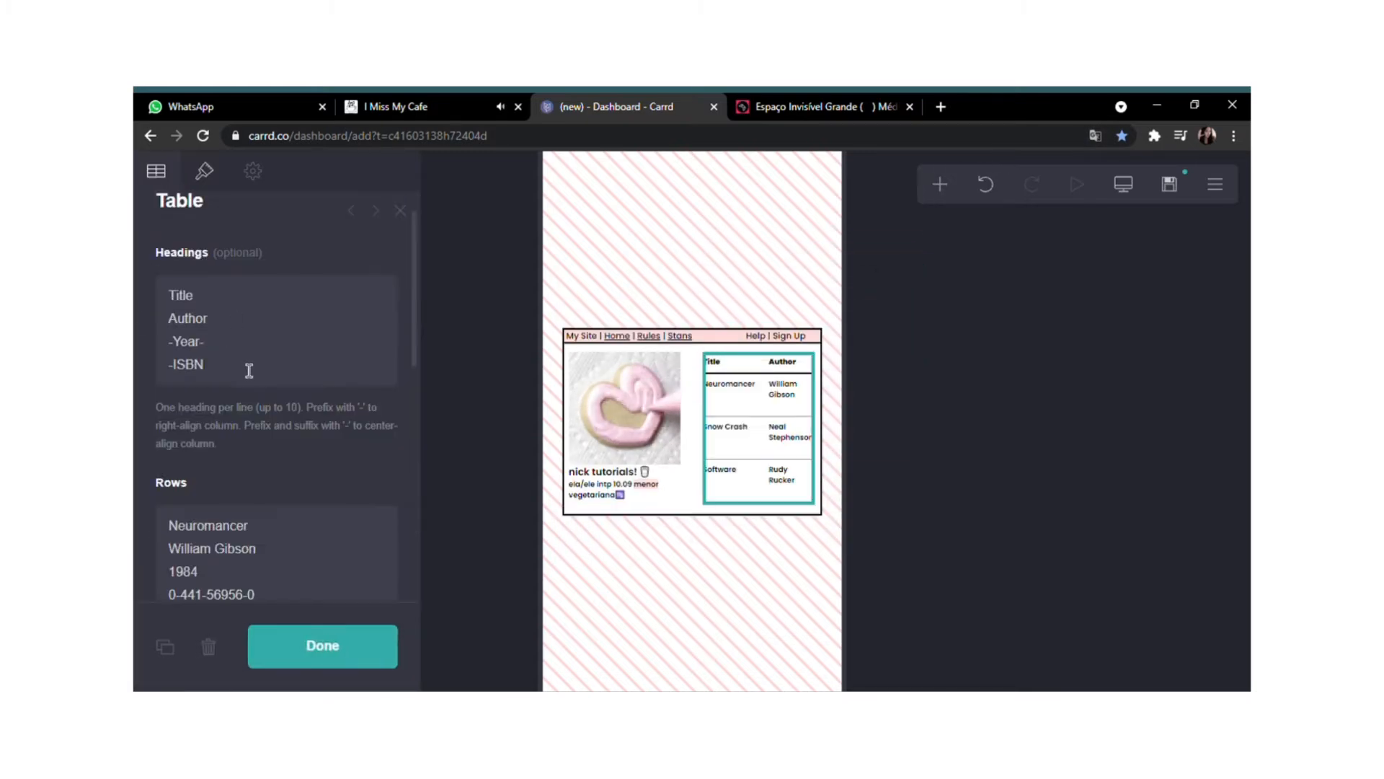
left_click_drag(248, 370, 153, 304)
type("sobre o canal!")
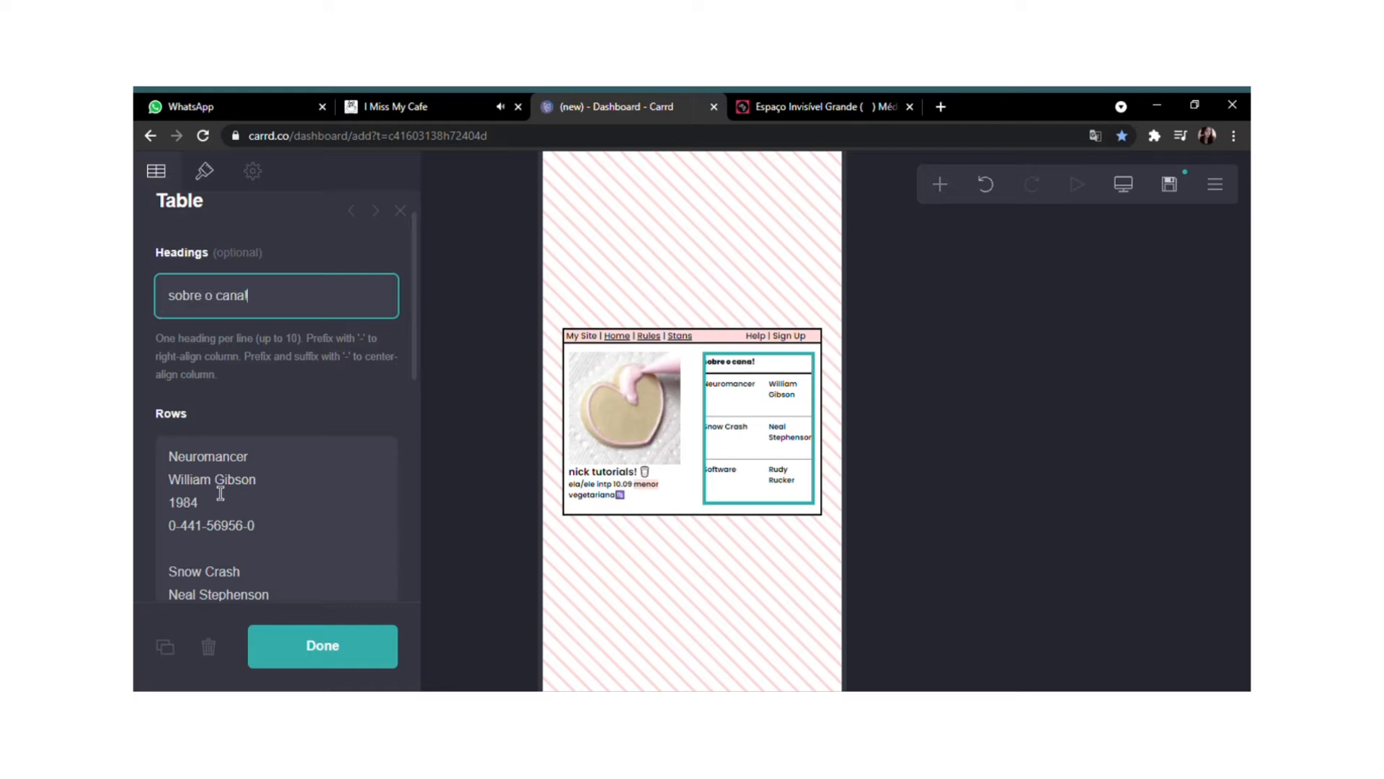
Replace the table's sample rows with "posto conteudos de tutorials! posso postar edits e personalizando tbm!".
left_click_drag(173, 455, 317, 613)
key("BackSpace")
left_click_drag(321, 562, 134, 417)
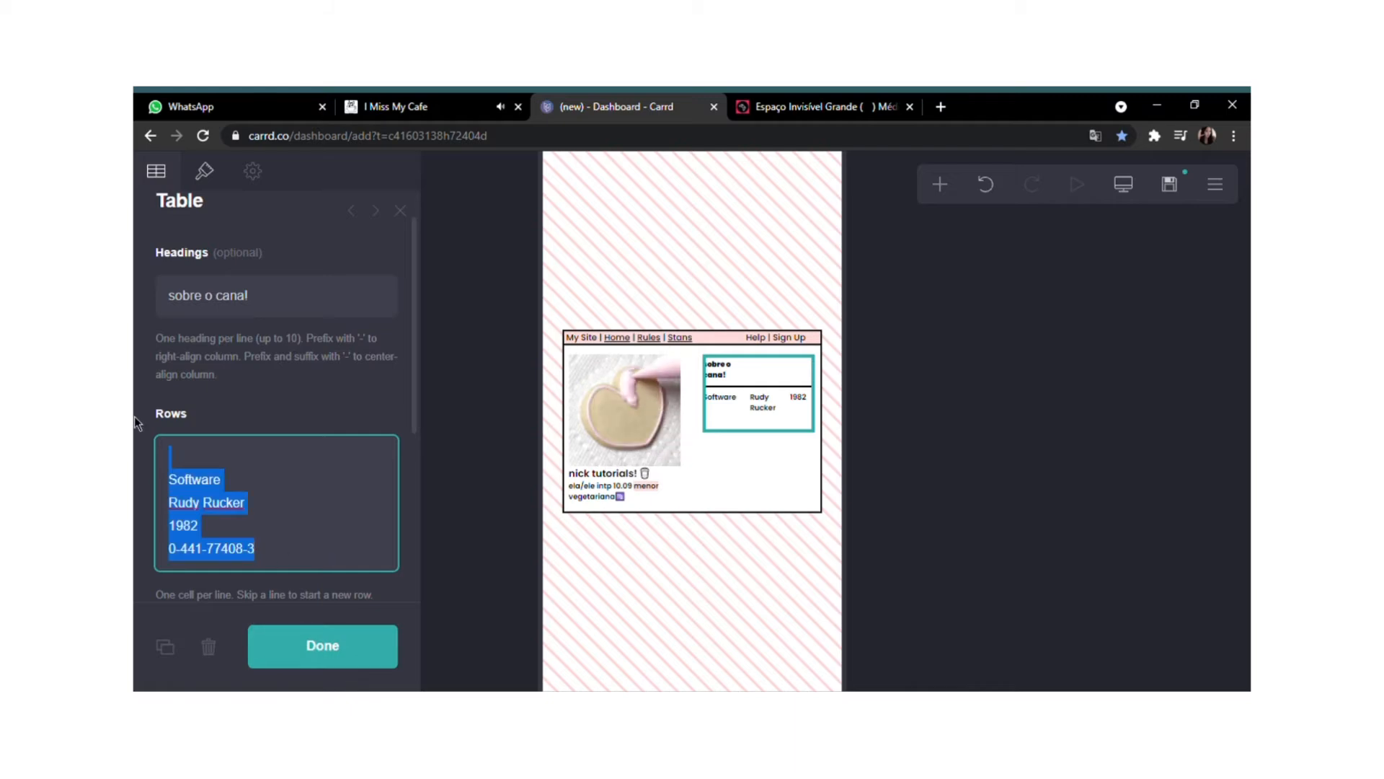
key("BackSpace")
type("posto")
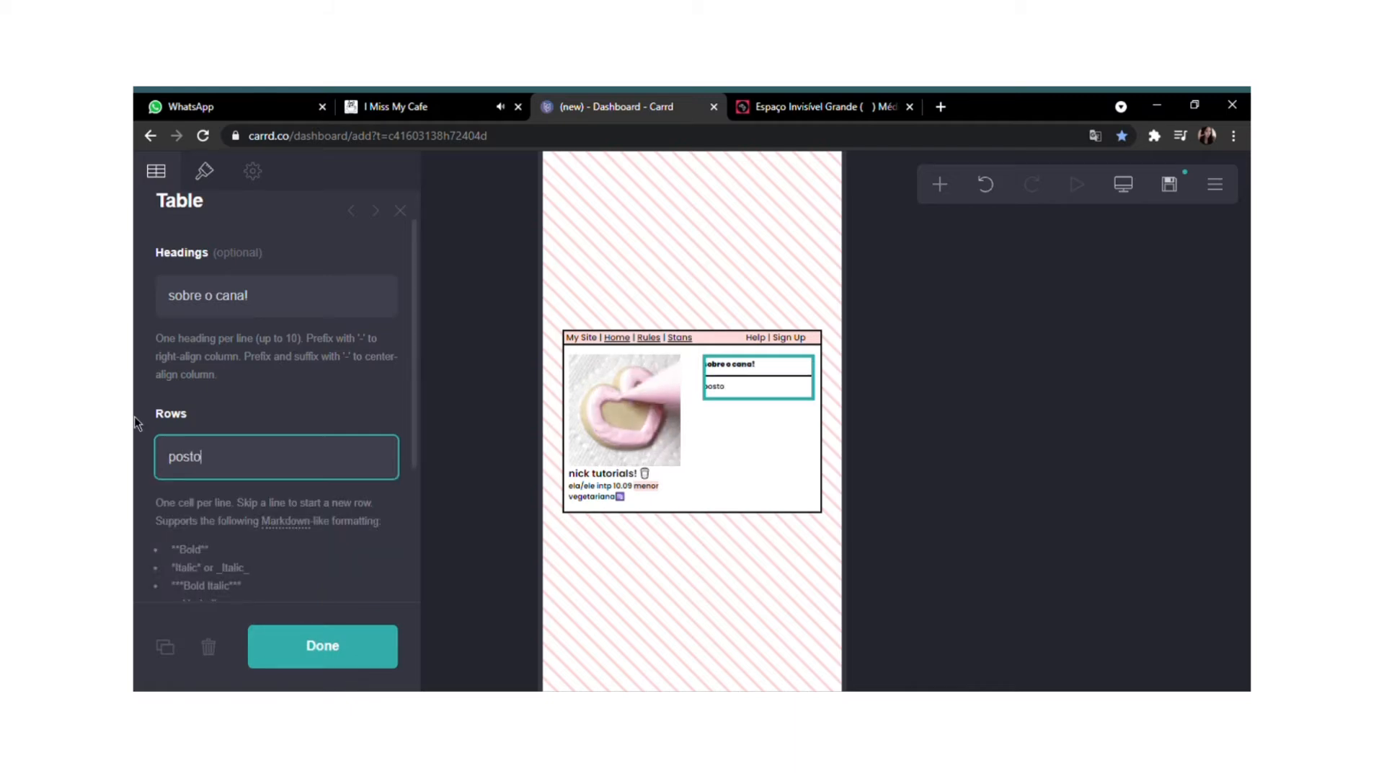
type(" conteudos de ")
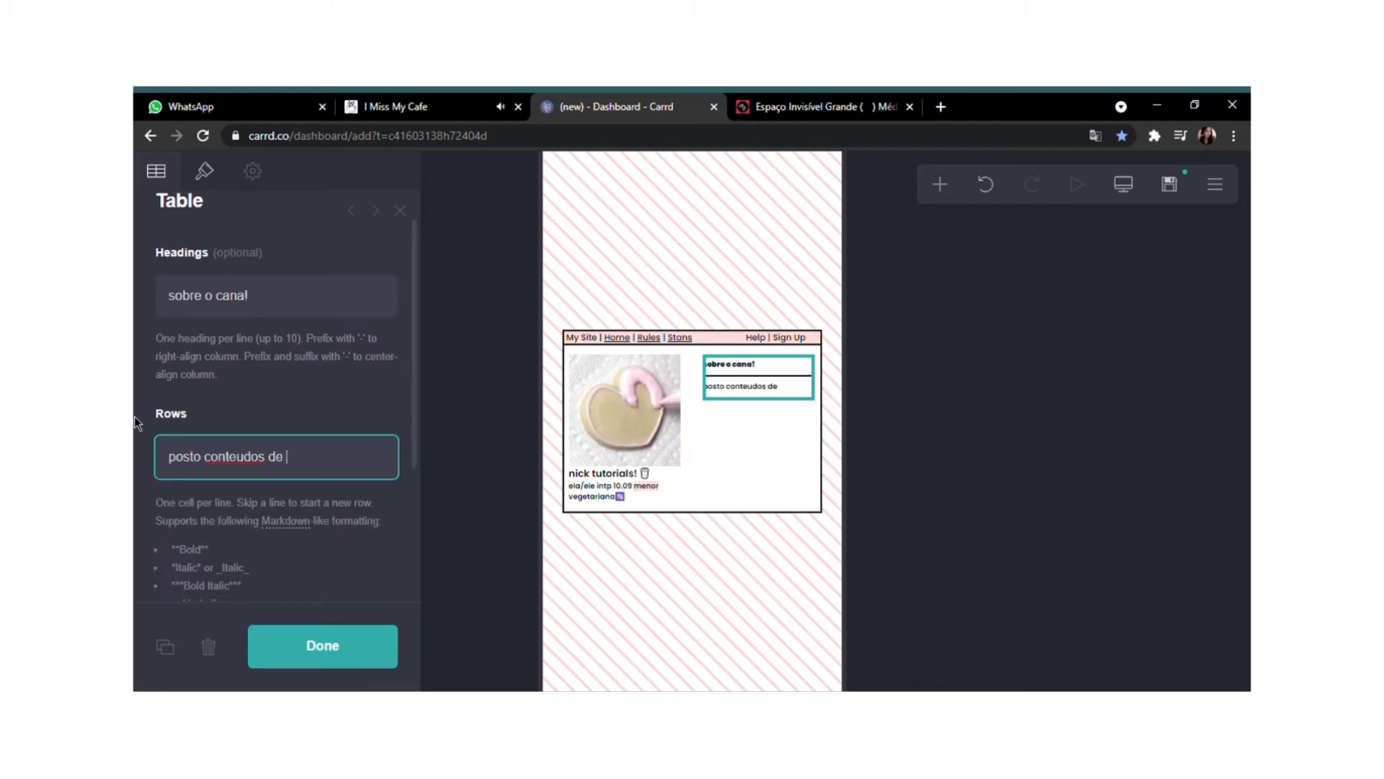
type("tutorials! ")
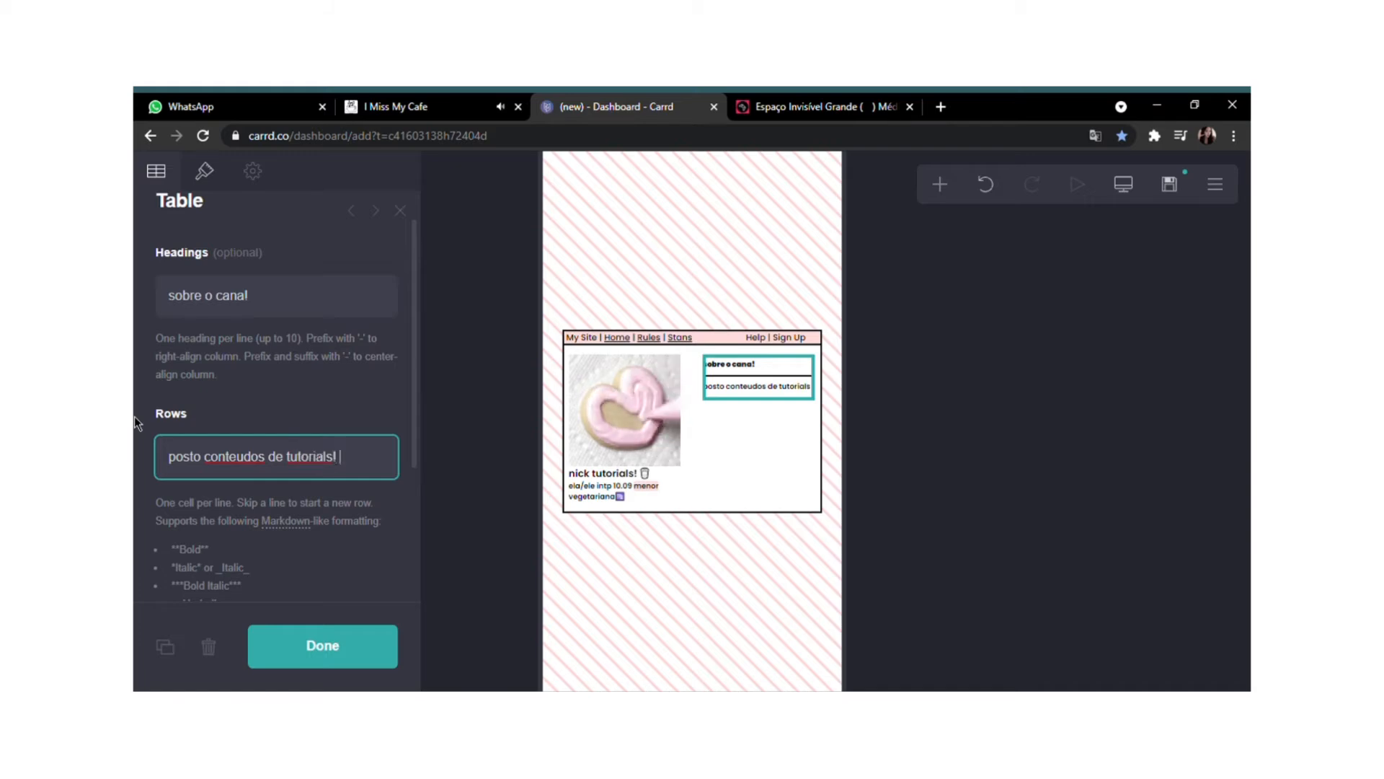
type("posso ")
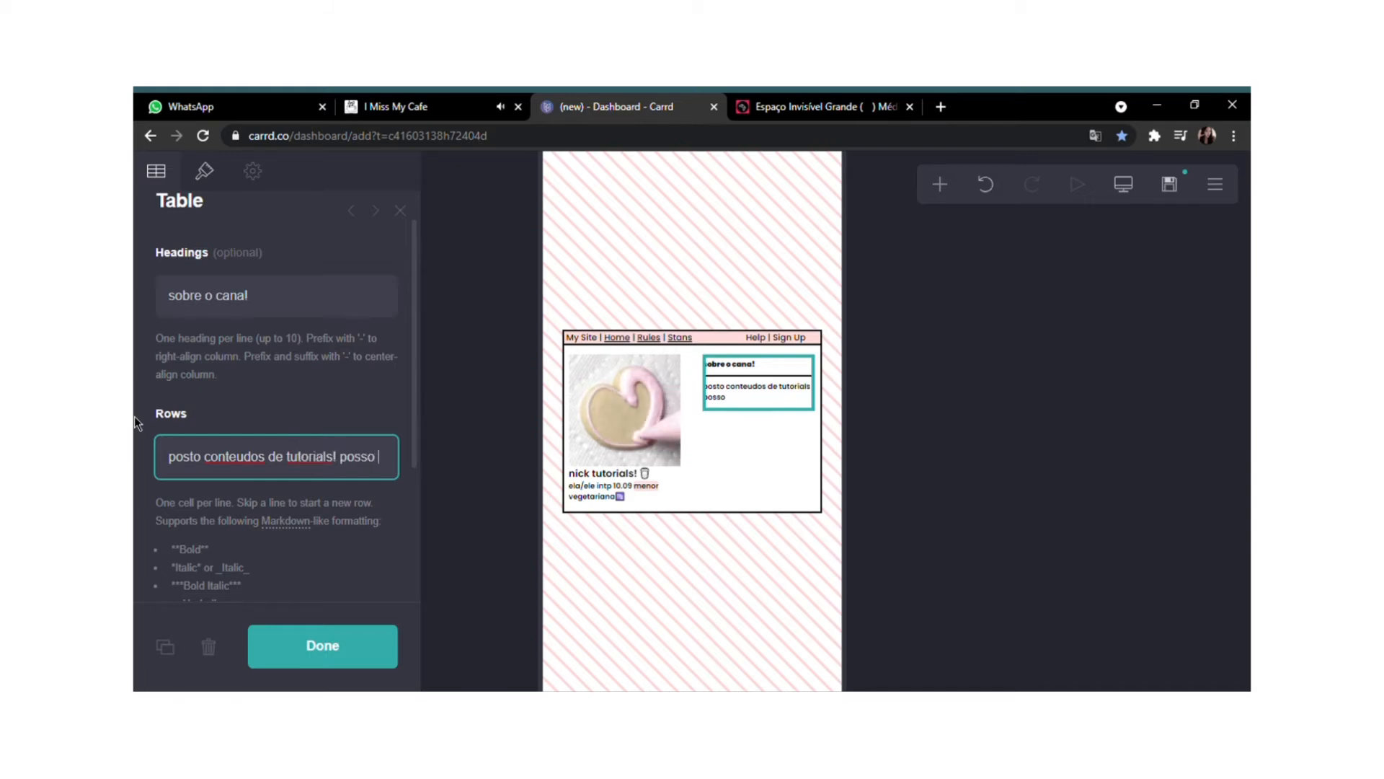
type("postar edits e")
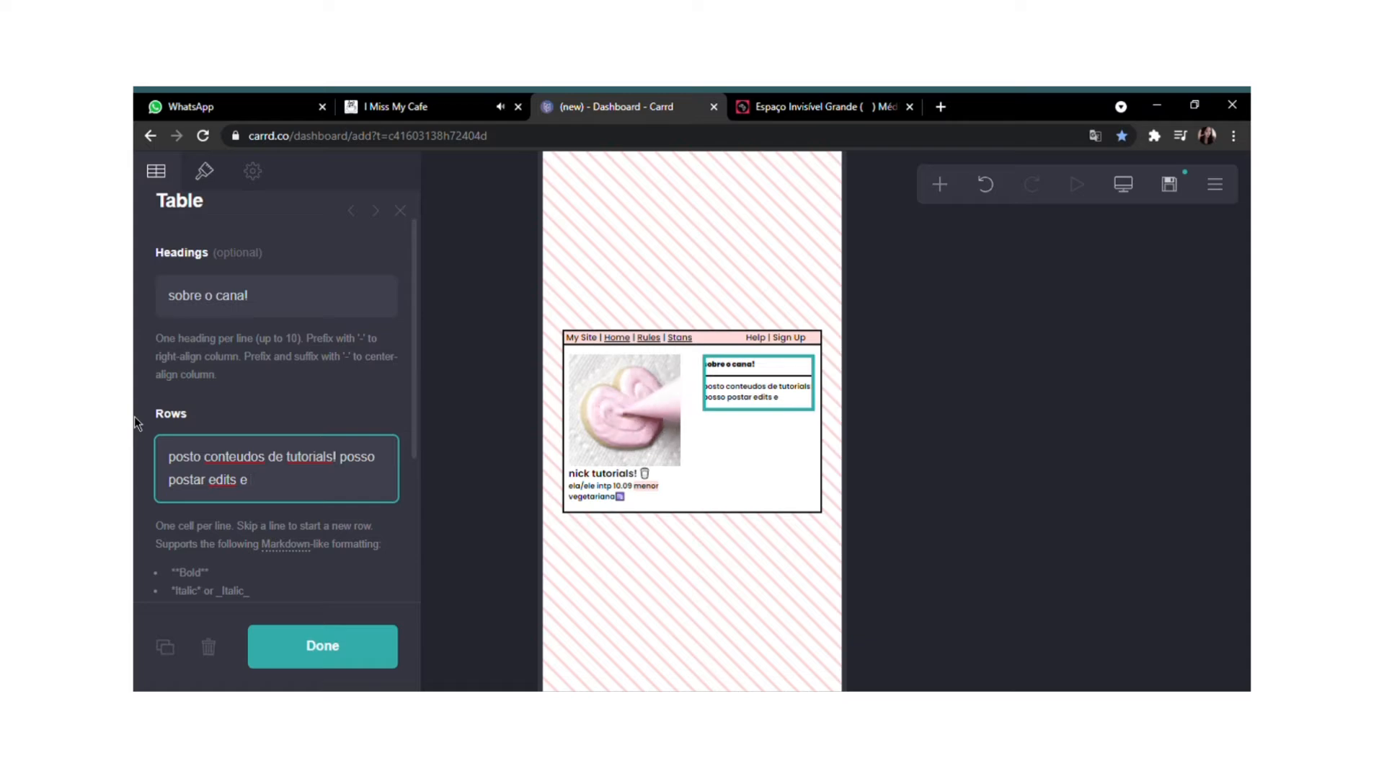
type(" personalizando tbm!")
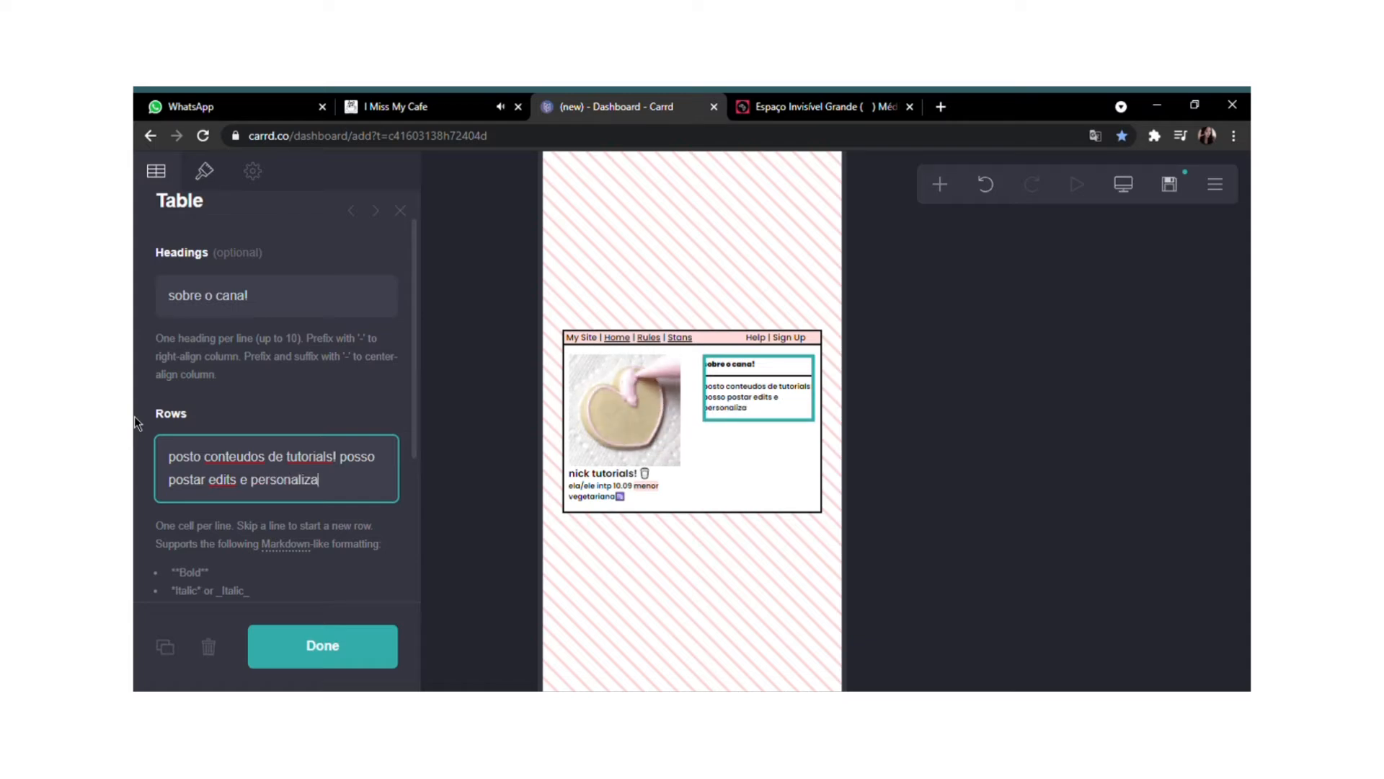
Set the table's padding to 0.25 and its style to Grid.
left_click(204, 170)
scroll(192, 472, "down", 3)
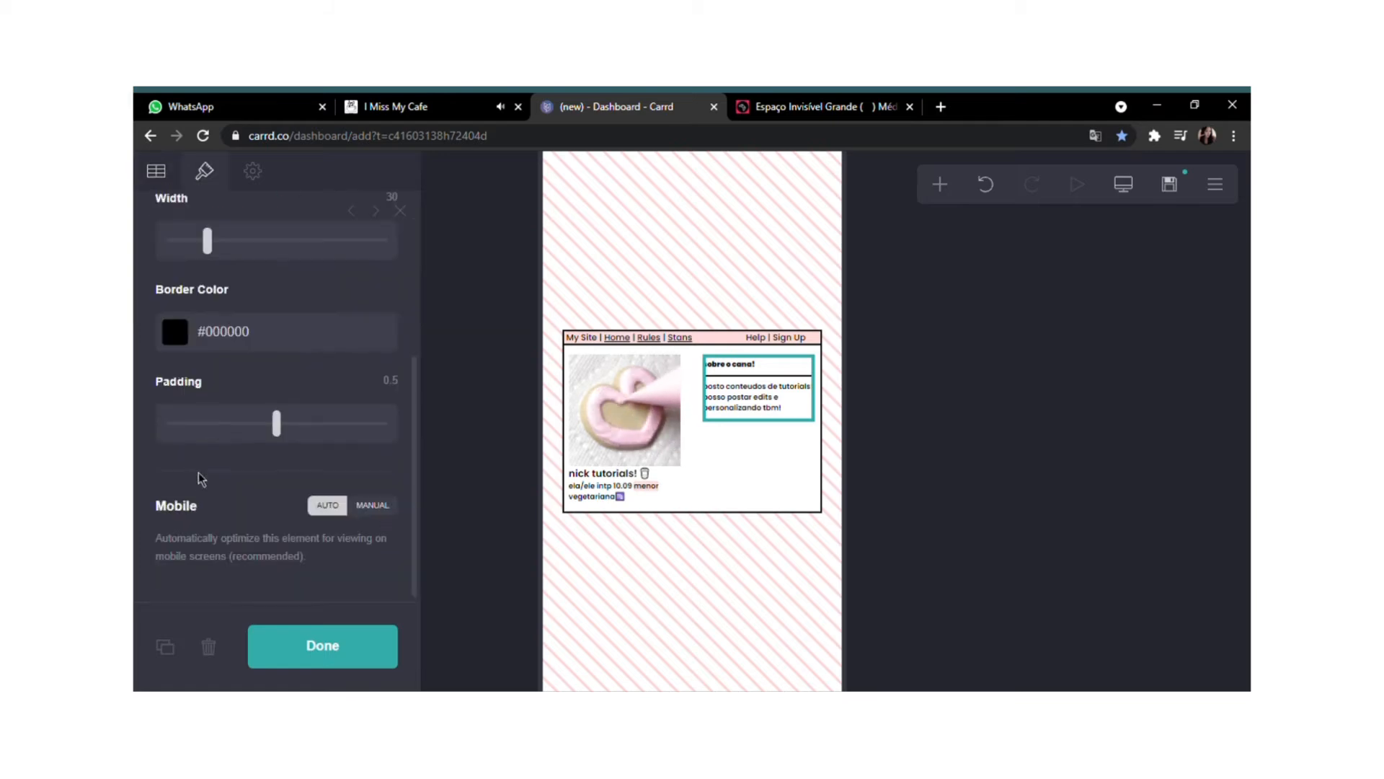
left_click(243, 441)
scroll(200, 393, "up", 3)
left_click(209, 314)
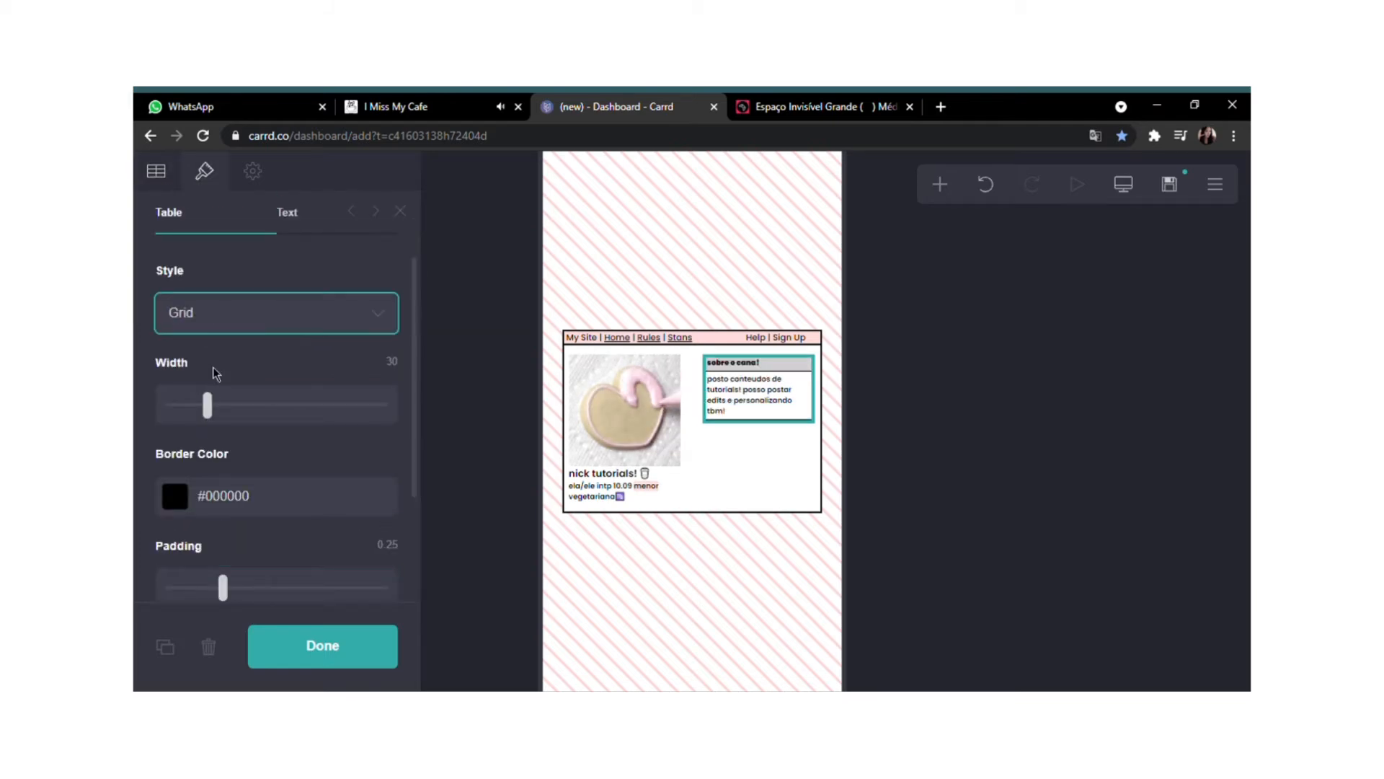
left_click(213, 370)
Set the table's border color to #FF8787.
left_click(189, 496)
left_click_drag(220, 541, 287, 524)
left_click(317, 456)
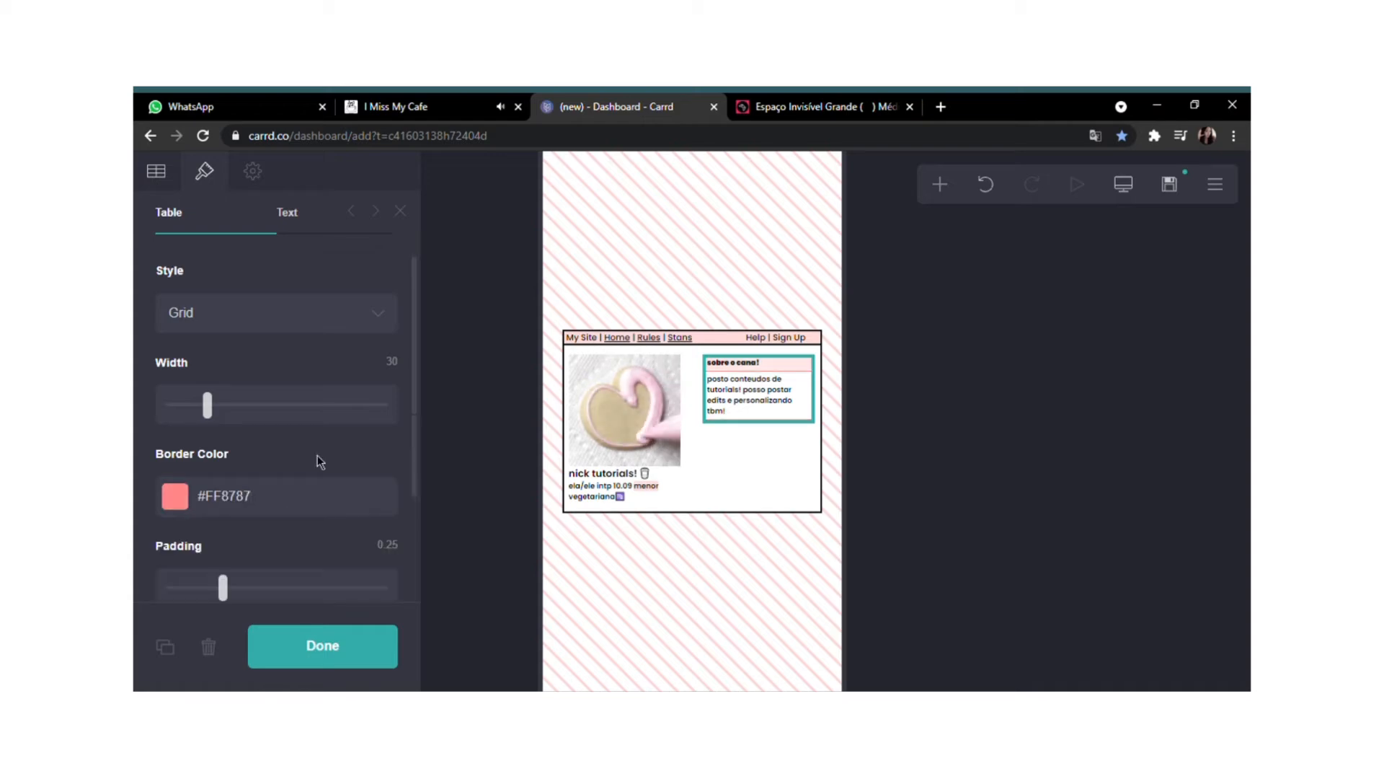
Reduce the table's padding slightly and lighten its border color to a paler pink.
scroll(318, 456, "down", 1)
left_click(202, 513)
left_click(217, 414)
left_click_drag(234, 453, 258, 436)
left_click(327, 383)
left_click(314, 644)
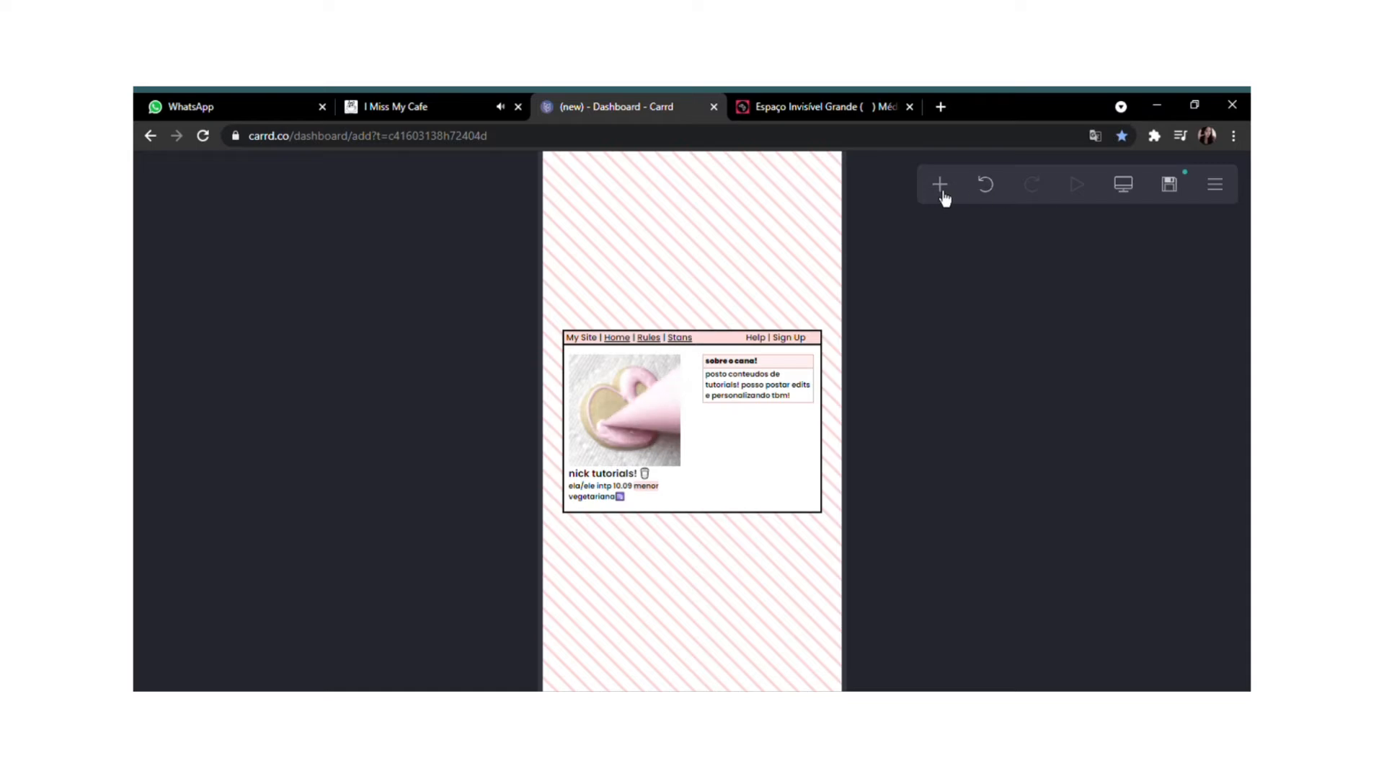
Add a gallery below the table in the second column and extend it with a third image slot.
left_click(940, 184)
left_click(750, 390)
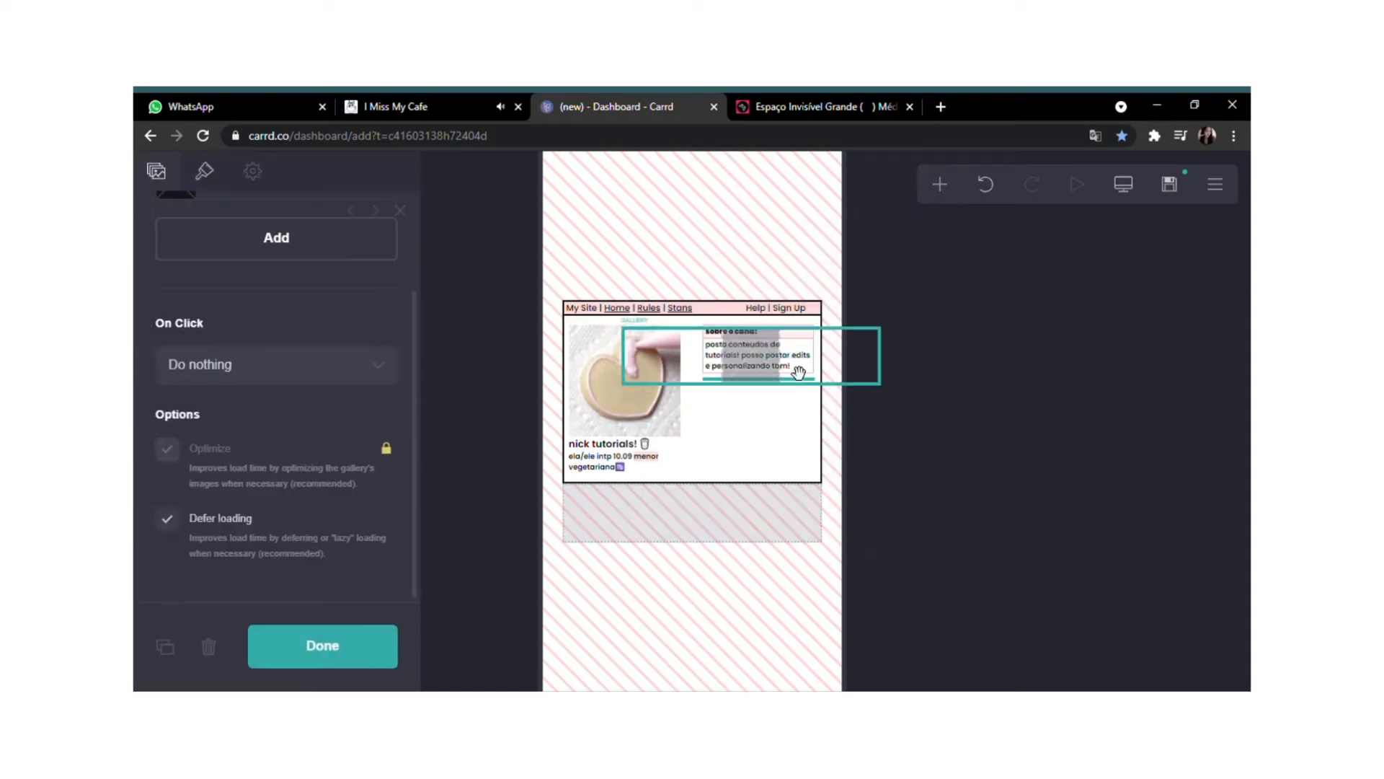
scroll(251, 332, "up", 5)
scroll(248, 505, "down", 5)
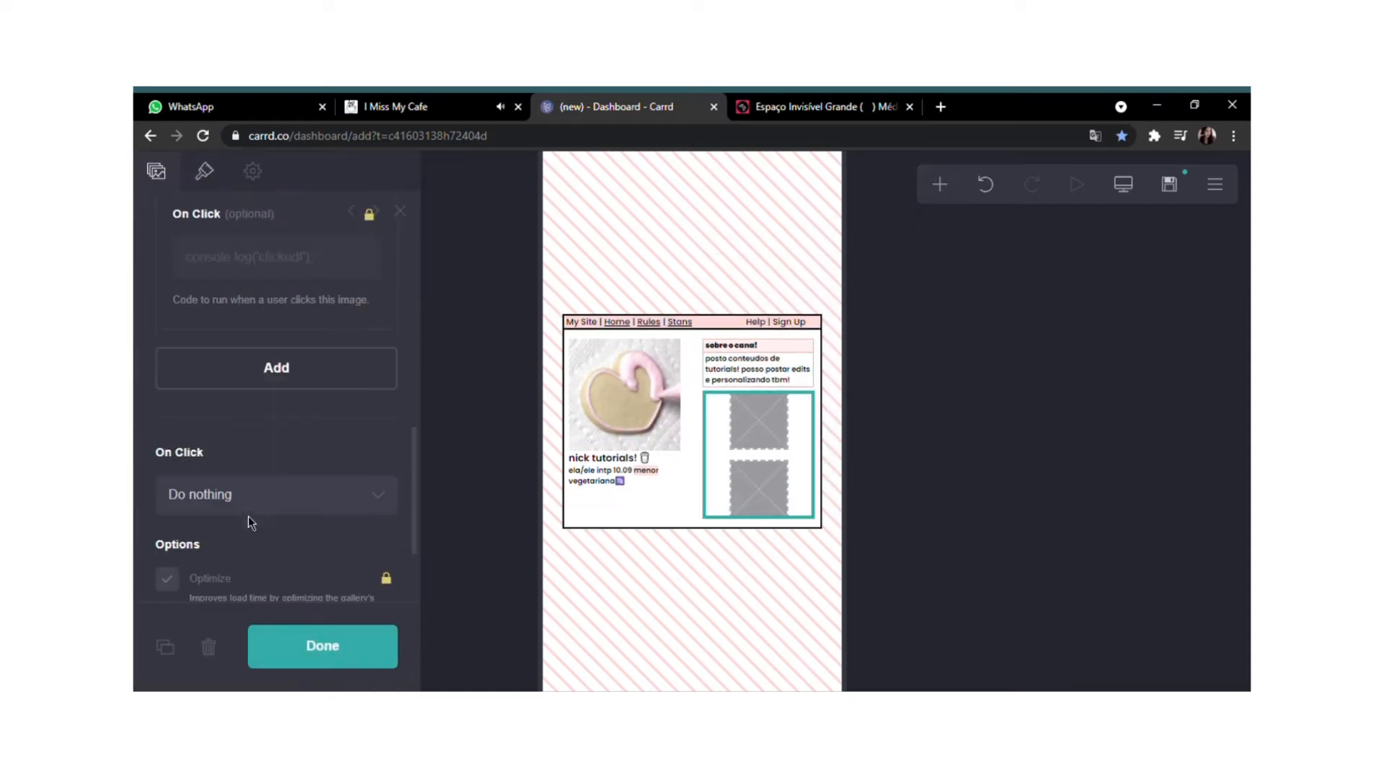
left_click(278, 377)
Upload the cake picture with the white bunny into the gallery's first image slot.
left_click(280, 436)
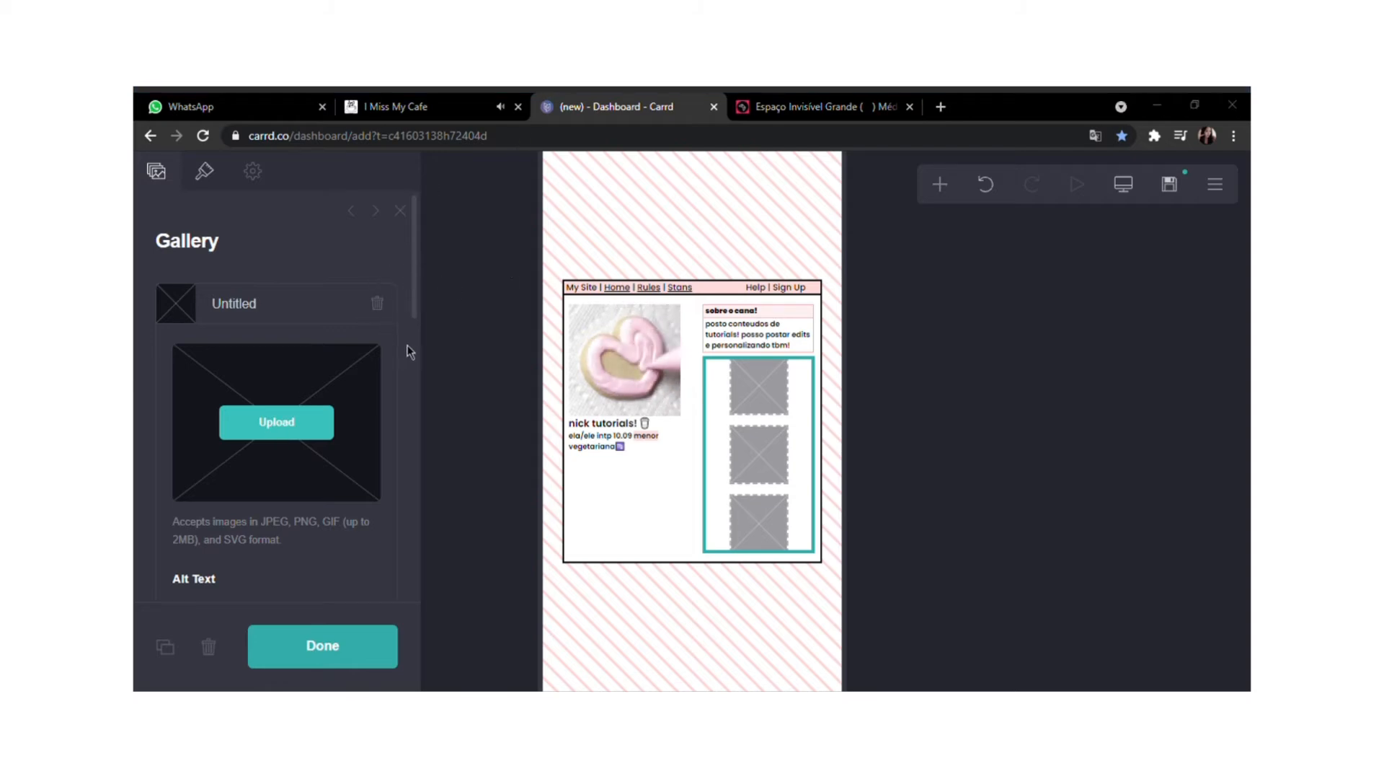
double_click(636, 438)
left_click(160, 177)
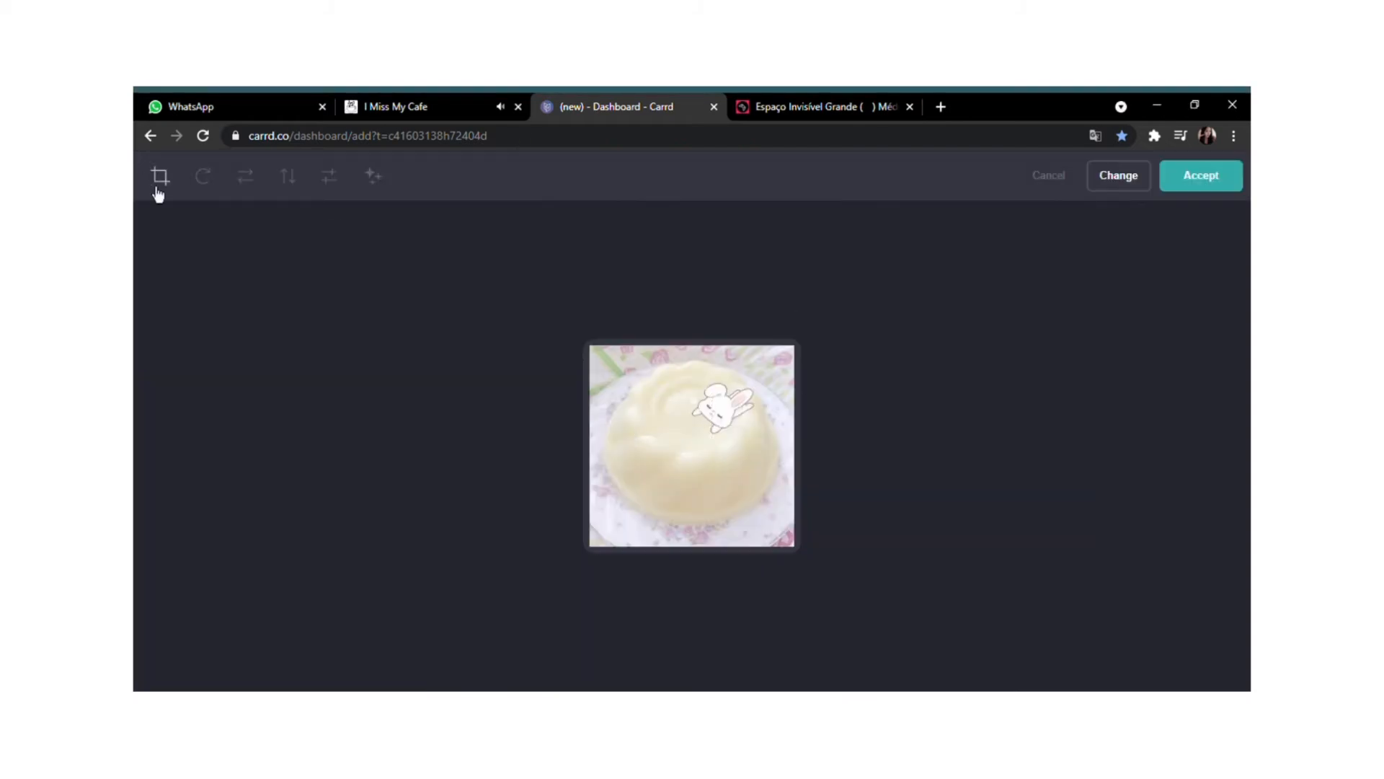
left_click(1218, 173)
Set the gallery's spacing to 0 and its size to 4.
scroll(202, 217, "down", 3)
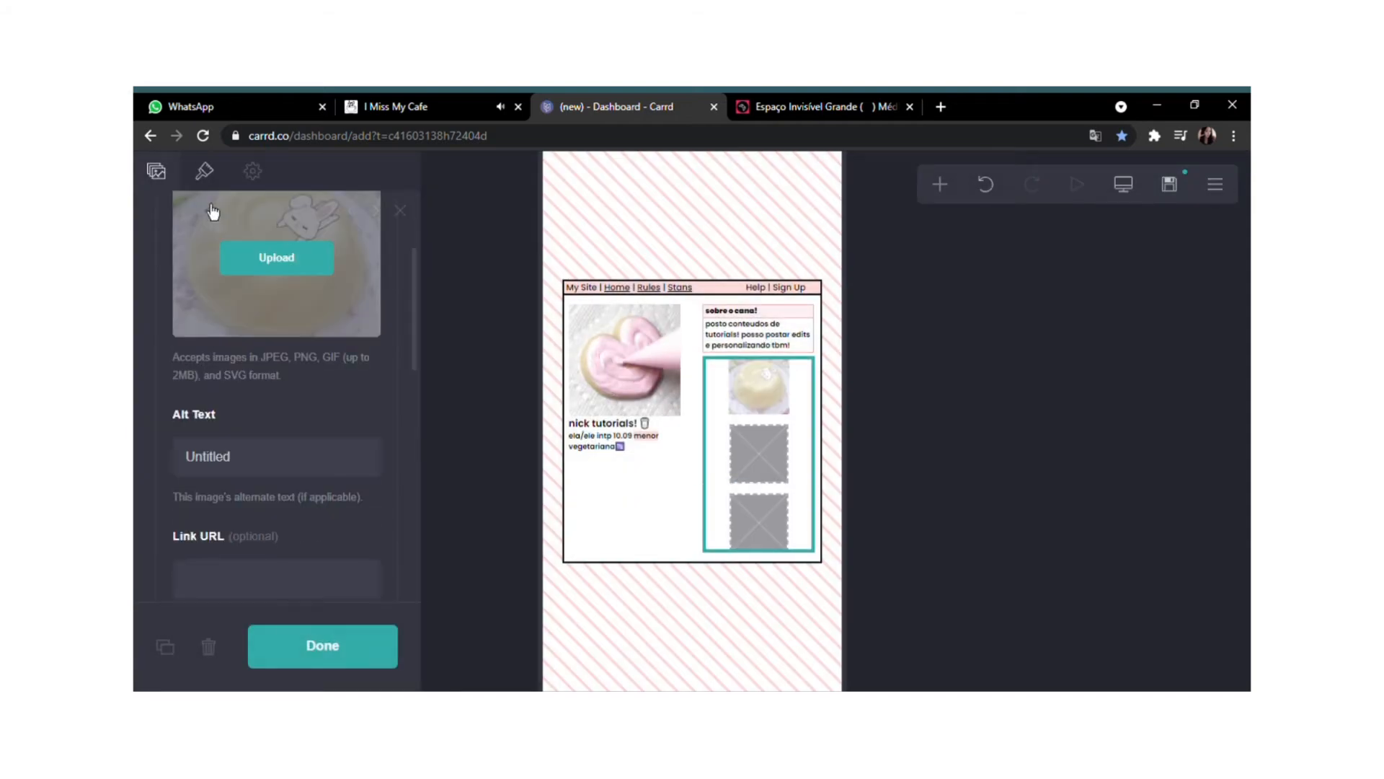
left_click(204, 170)
left_click_drag(198, 449, 144, 449)
left_click_drag(199, 354, 192, 354)
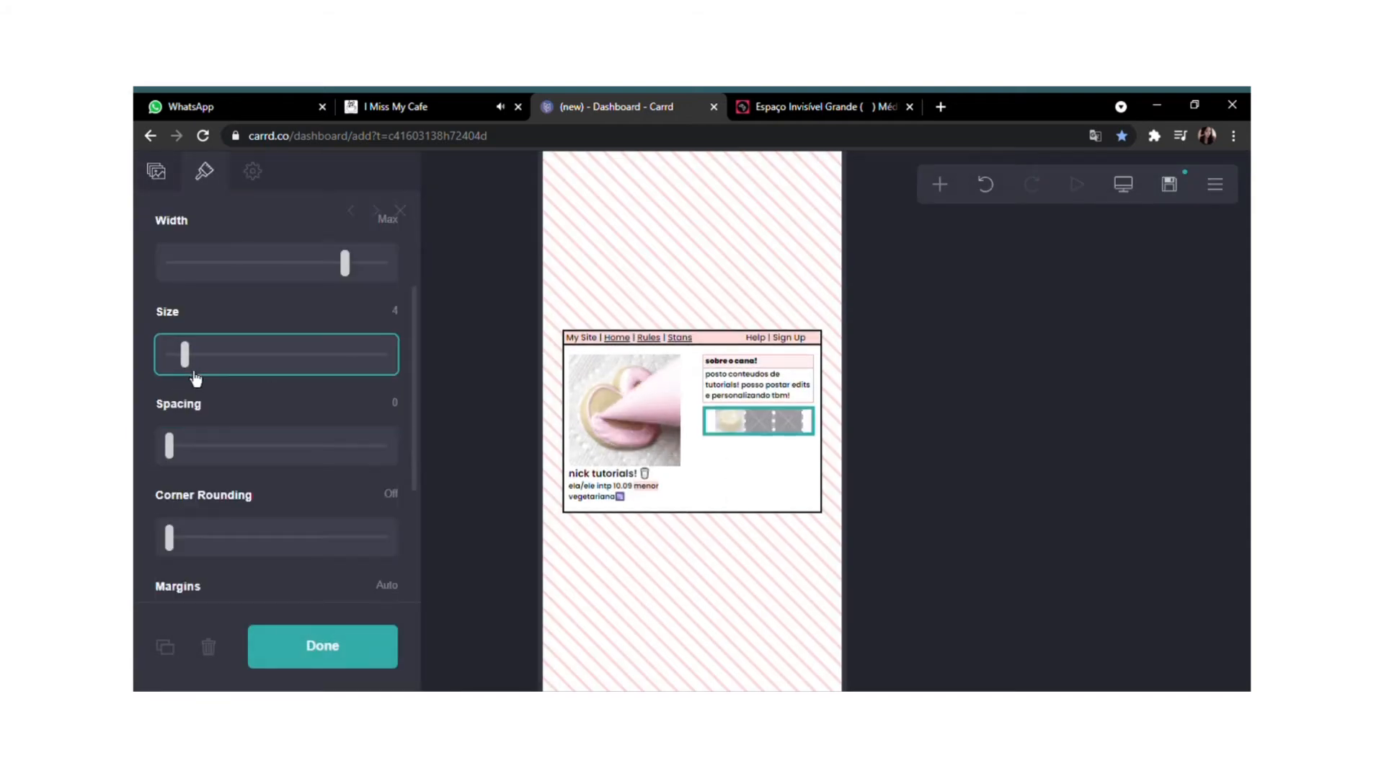
Upload the portrait with long pink-blonde hair into the gallery's second image slot.
left_click(155, 171)
scroll(264, 258, "up", 2)
scroll(257, 346, "down", 7)
left_click(255, 353)
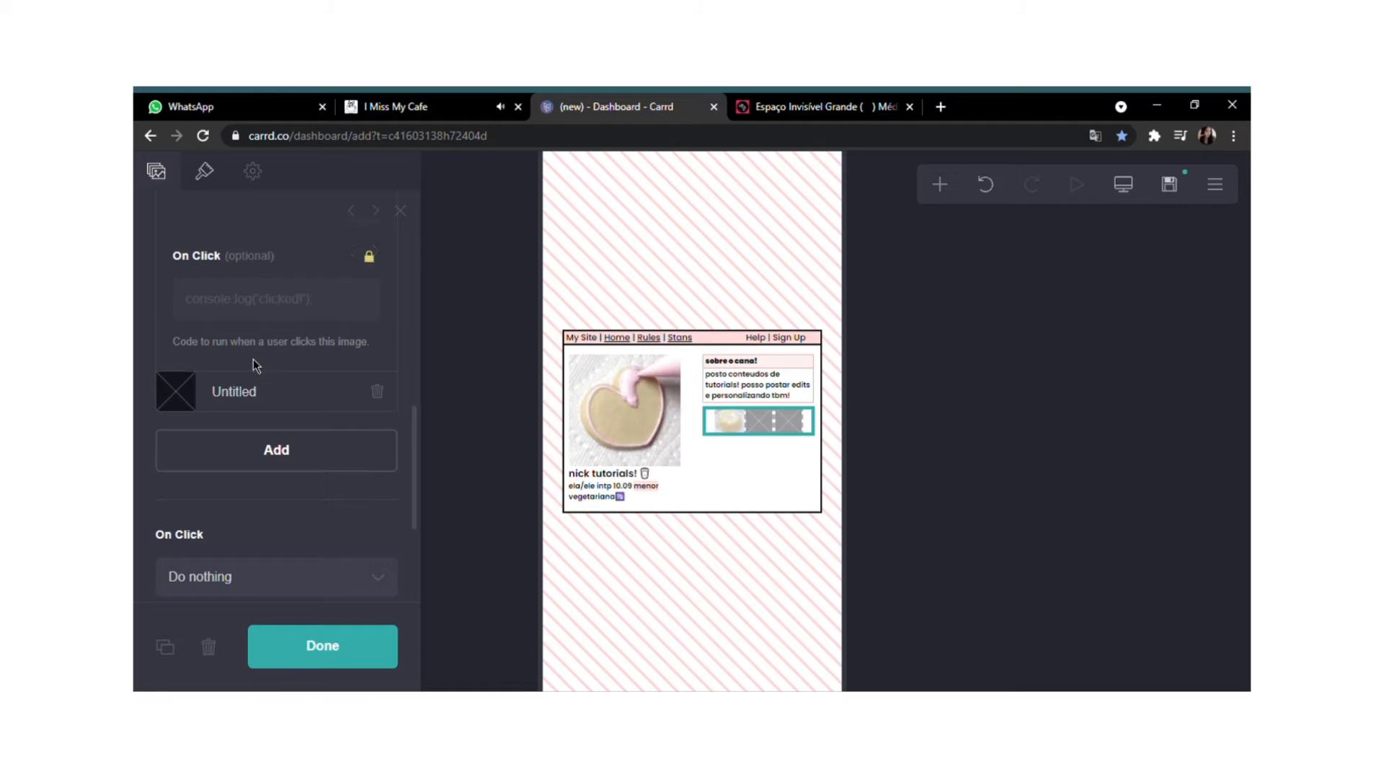
scroll(257, 359, "up", 5)
left_click(272, 311)
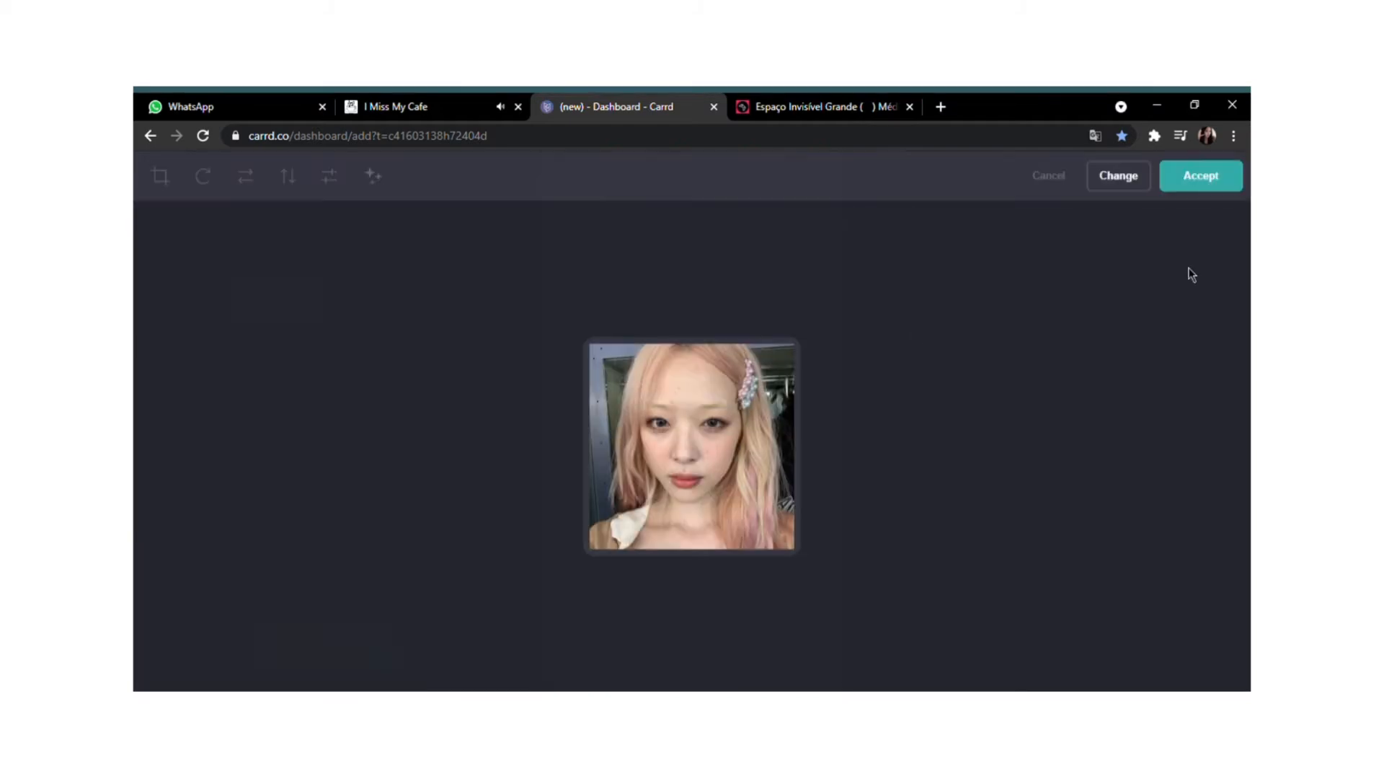
left_click(1199, 173)
Upload the sticker sheets photo into the gallery's third image slot and finish editing the gallery.
left_click(280, 317)
left_click(278, 258)
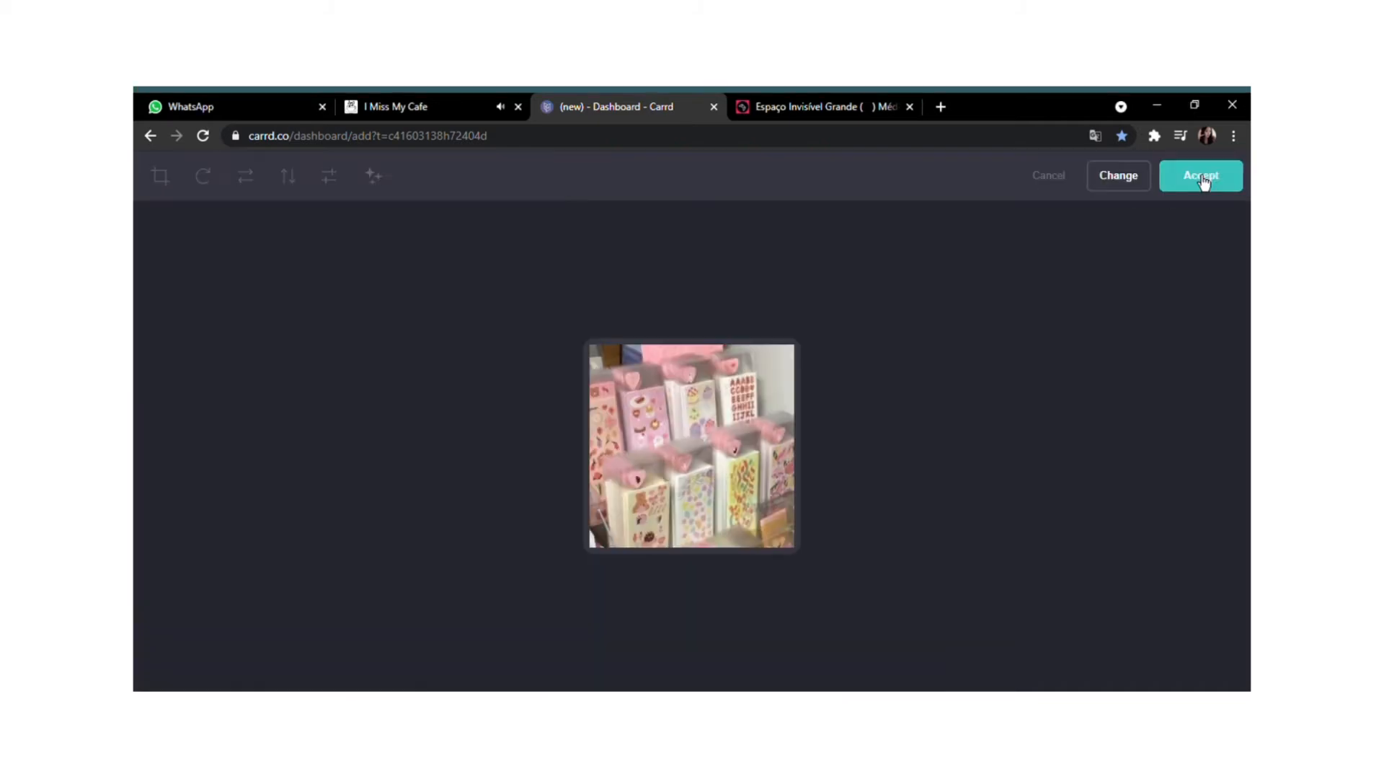
left_click(1201, 177)
left_click(261, 649)
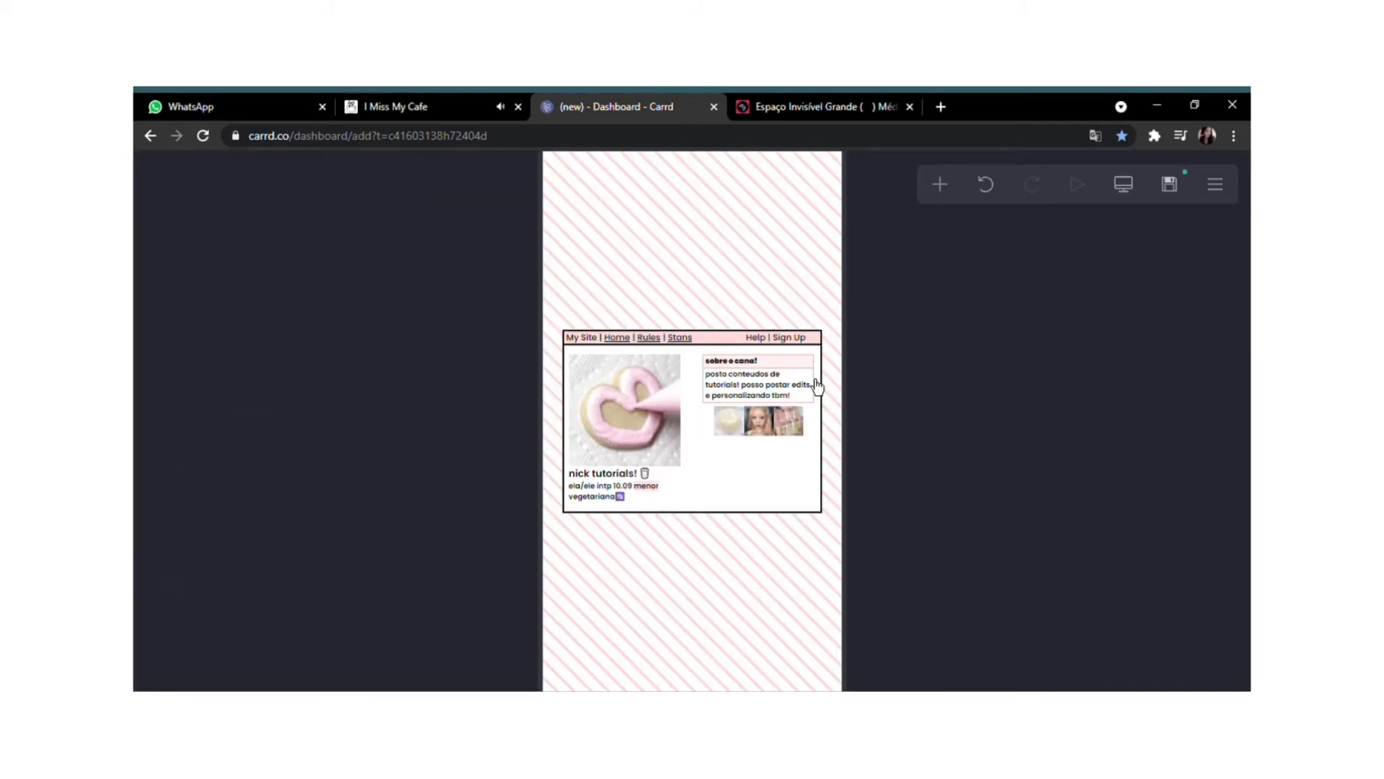
Duplicate the "ela/ele intp" bio text and clear the contents of the lower copy.
left_click(620, 498)
left_click(165, 646)
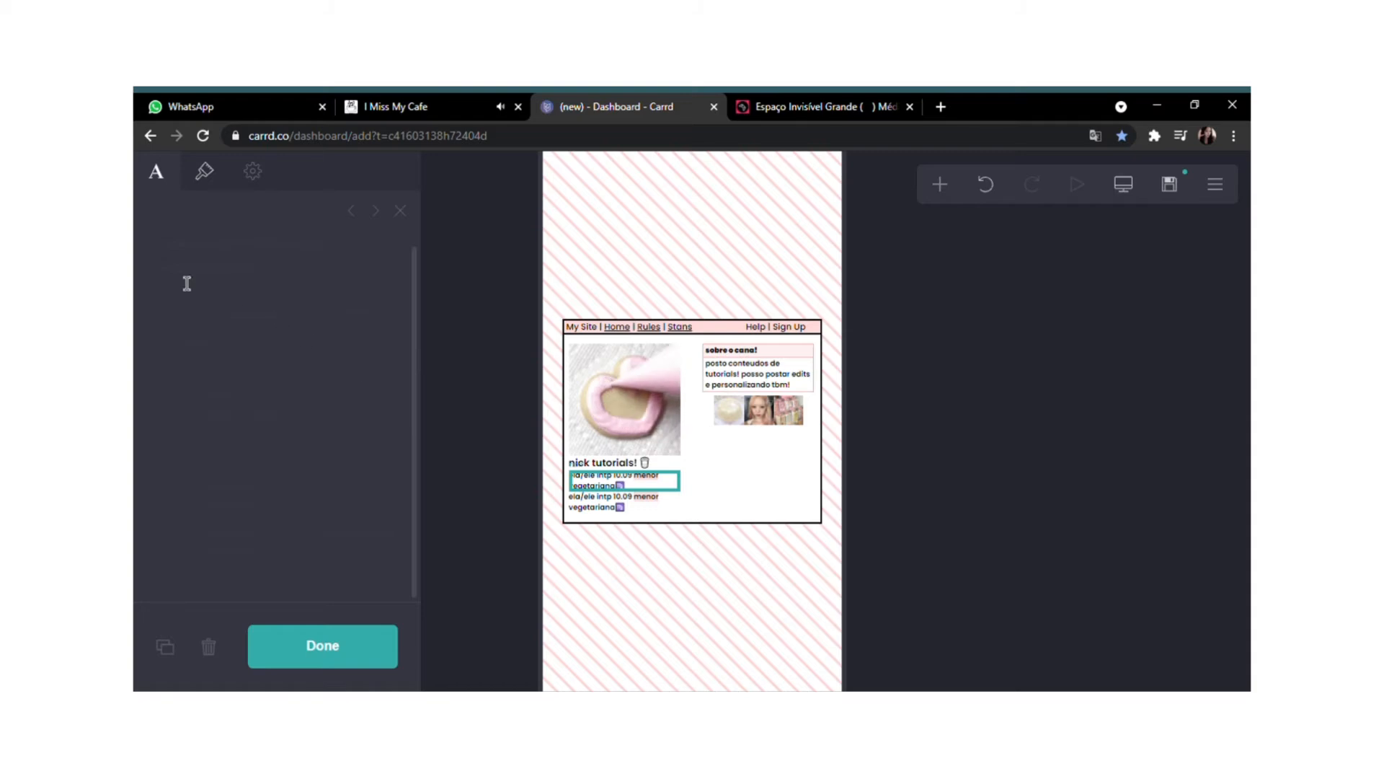
left_click(624, 503)
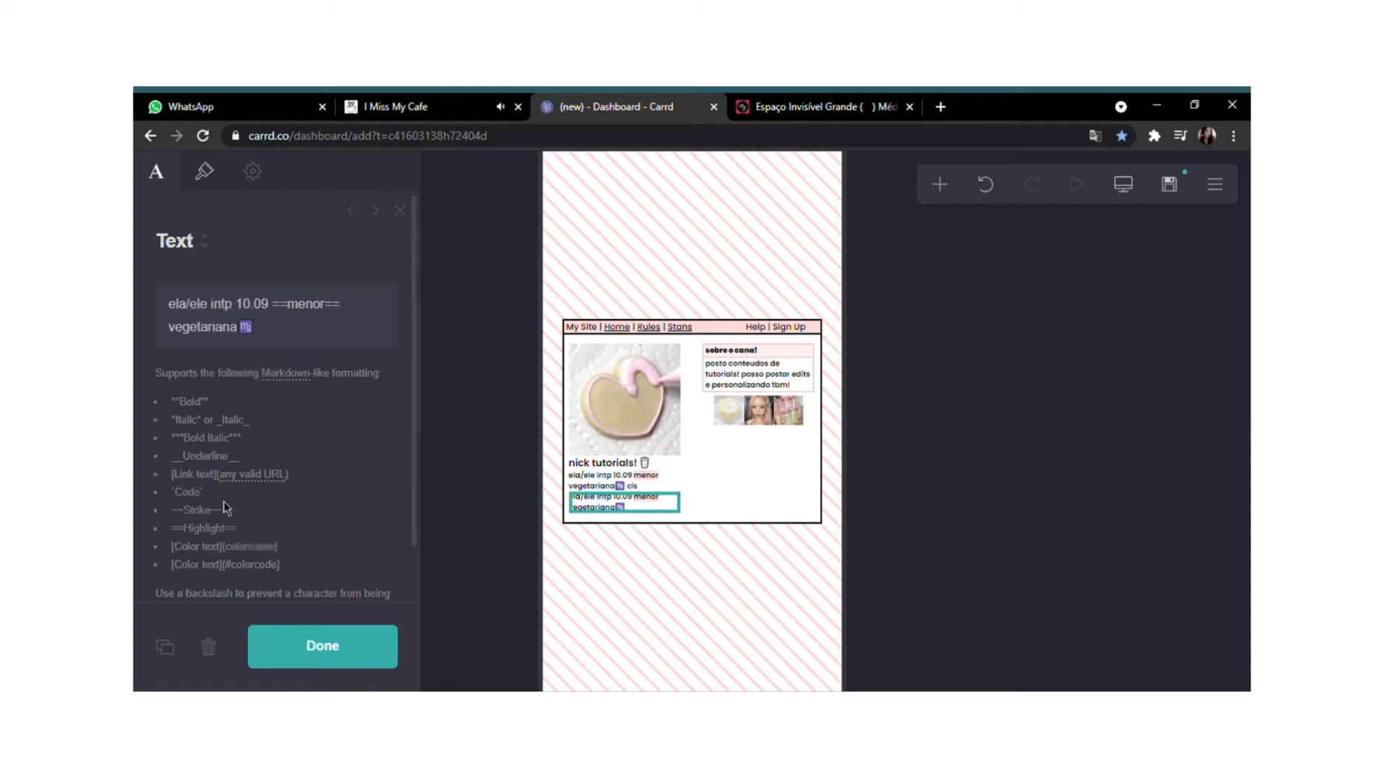
left_click_drag(292, 333, 134, 301)
key("BackSpace")
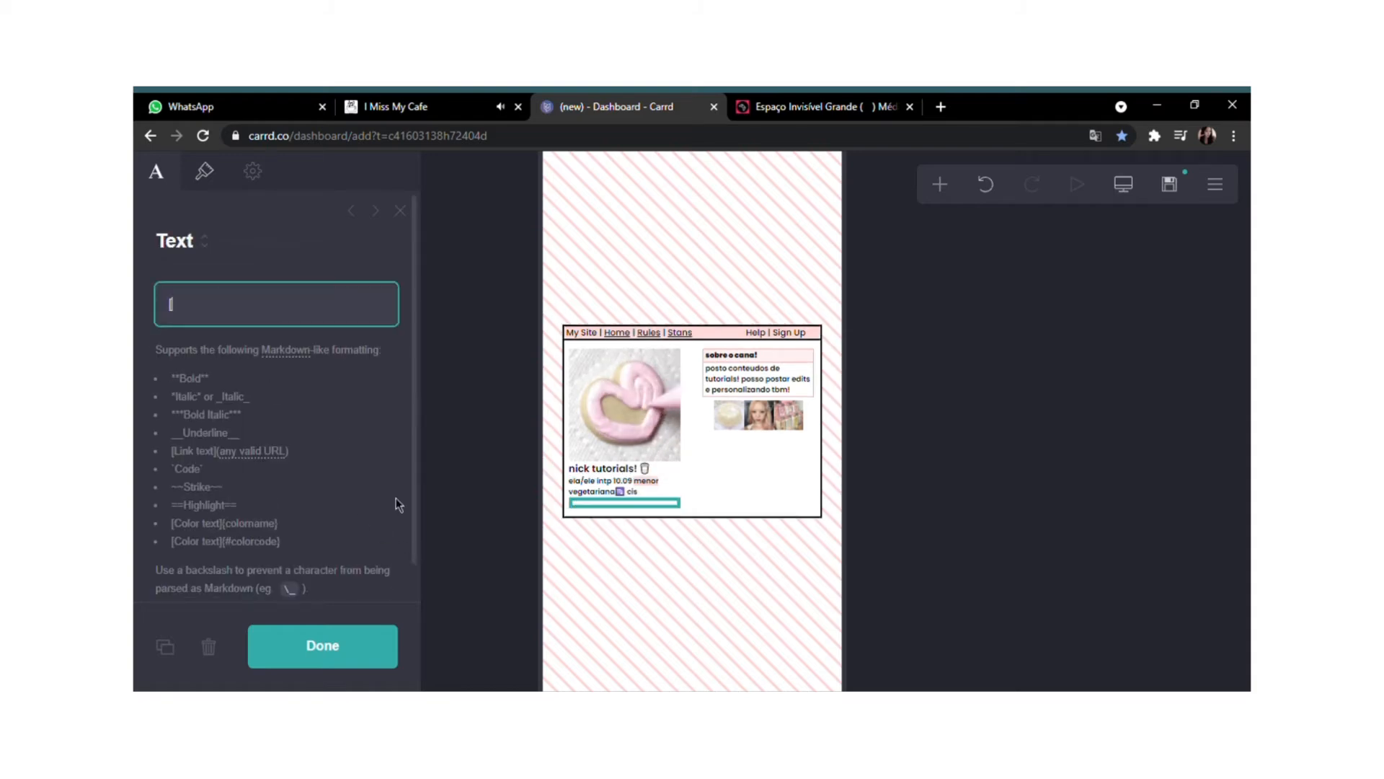
Remove the stray "cis" from the end of the upper bio text.
left_click(579, 493)
key("BackSpace")
key("BackSpace")
key("BackSpace")
Enter a "tumblr" Markdown link to kyukie.tumblr.com in the emptied text below the bio, followed by "[pinterest]".
left_click(583, 506)
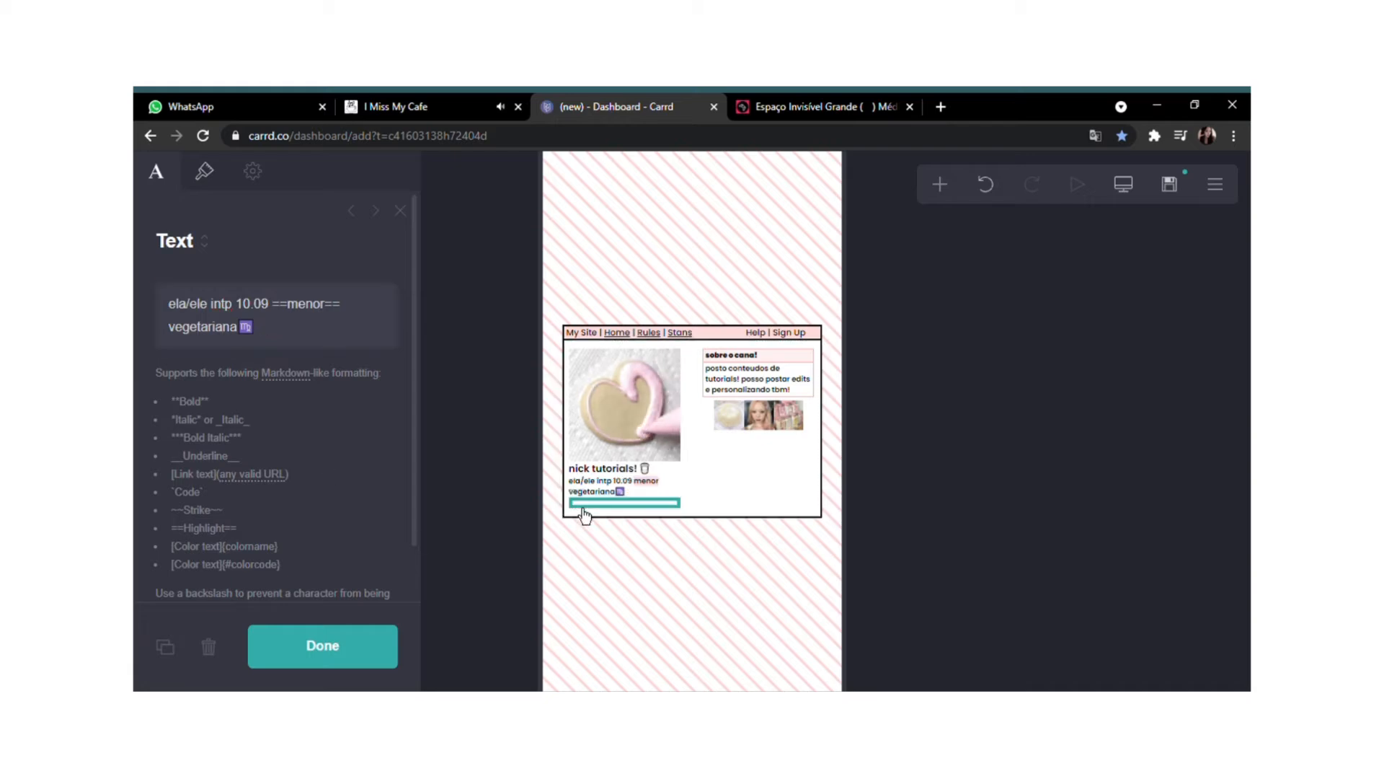
left_click(223, 317)
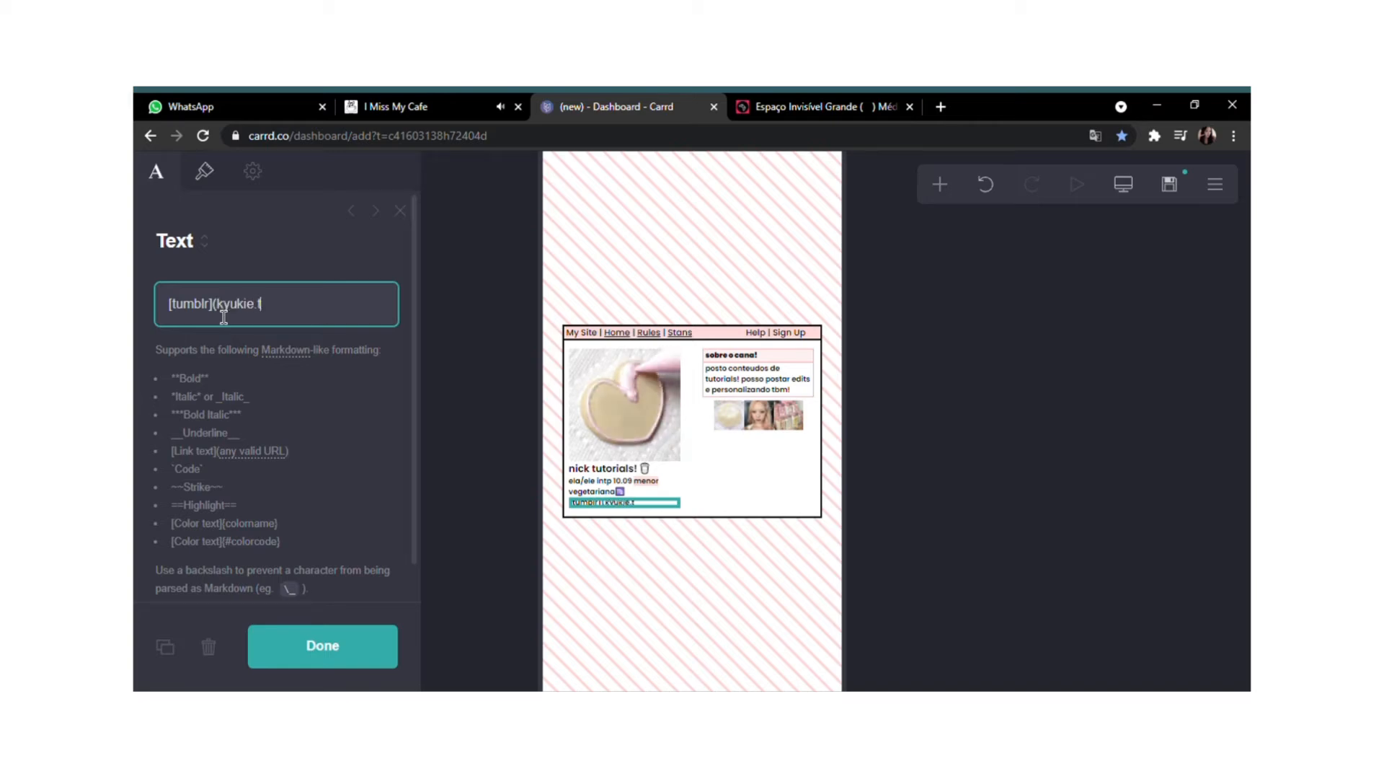
type("[tumblr](kyukie.tumblr.com)")
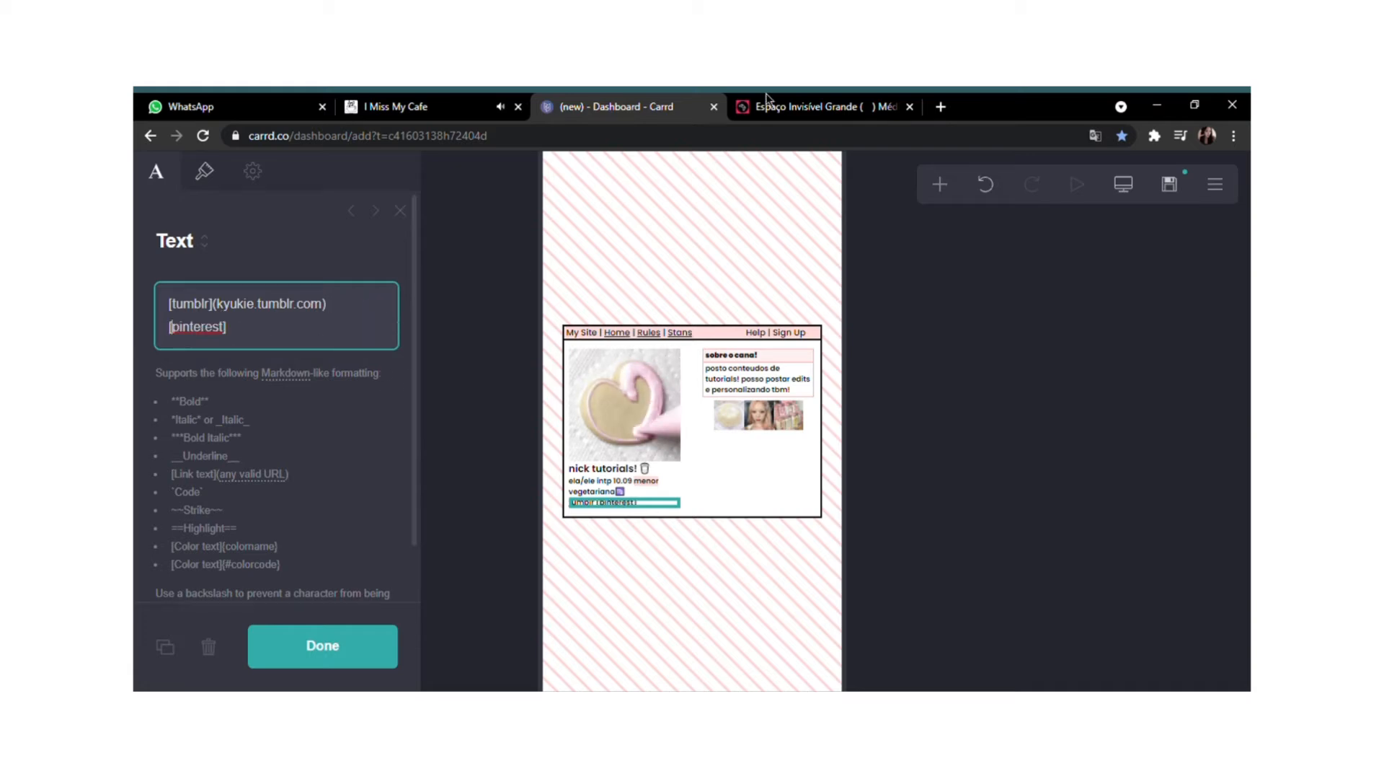
left_click(941, 107)
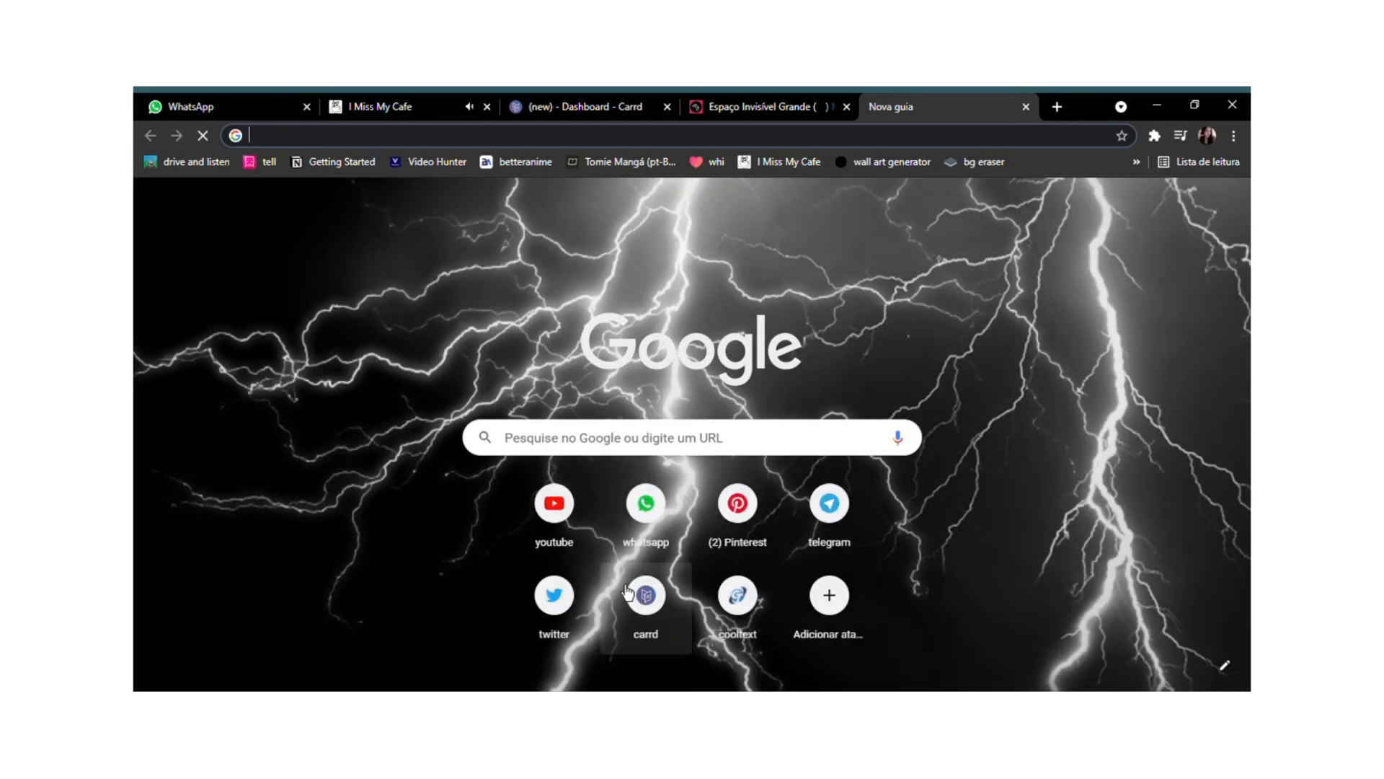
left_click(737, 505)
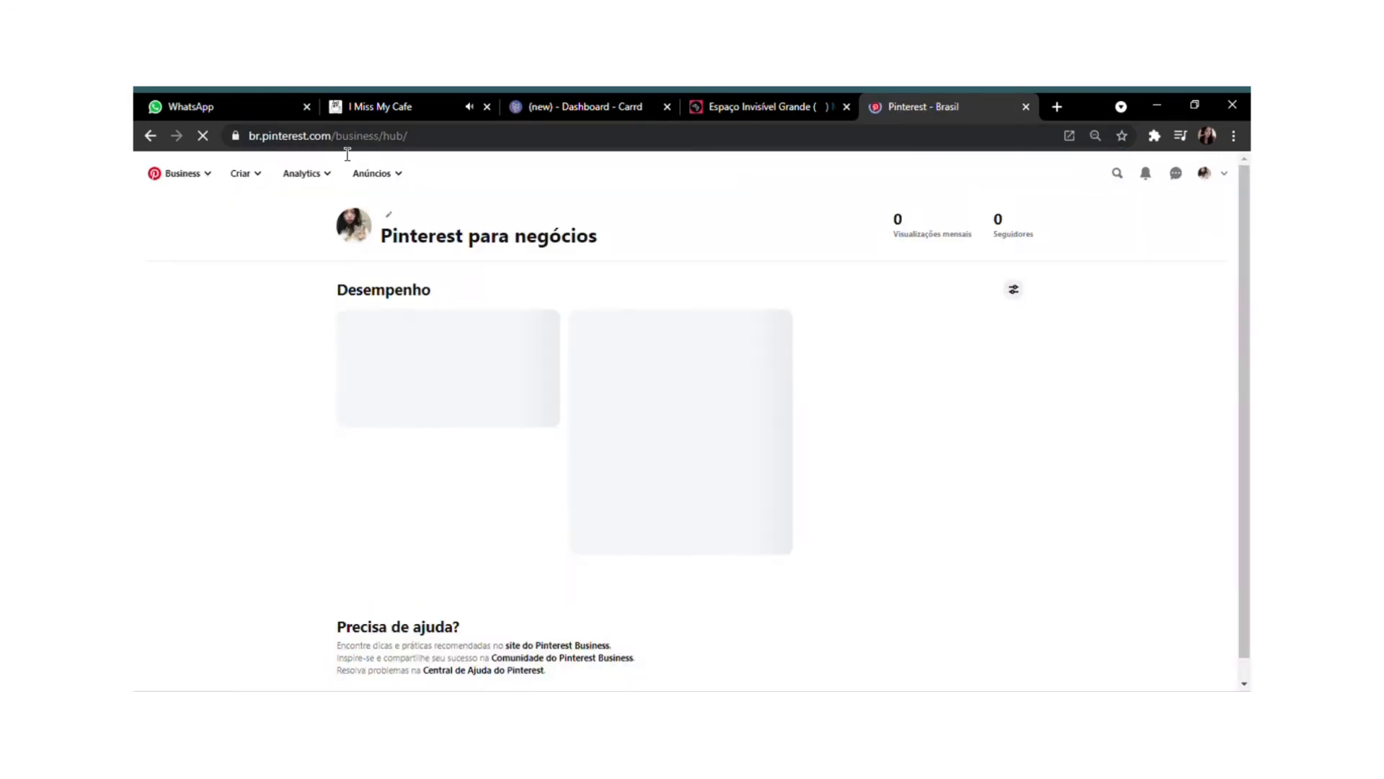
left_click_drag(357, 146, 241, 152)
key("ctrl+c")
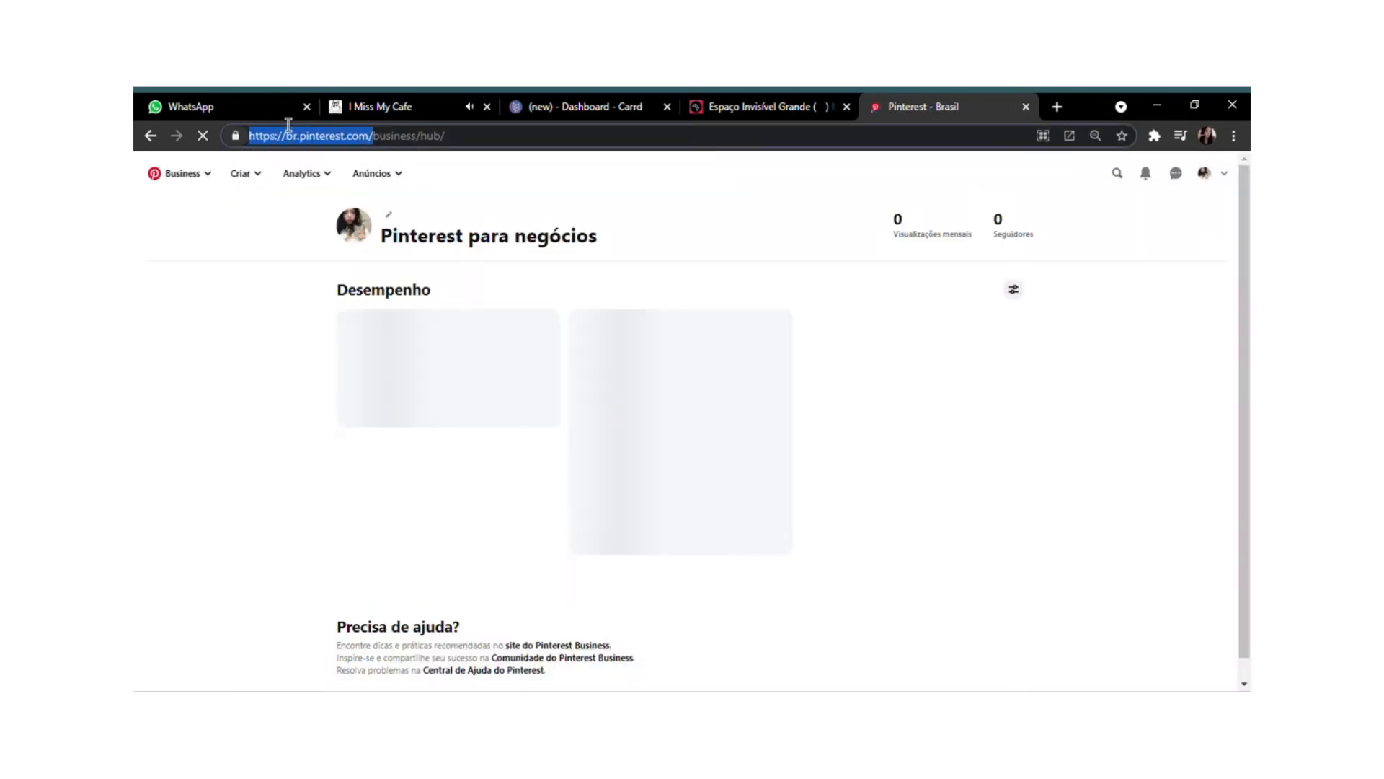
left_click(1026, 106)
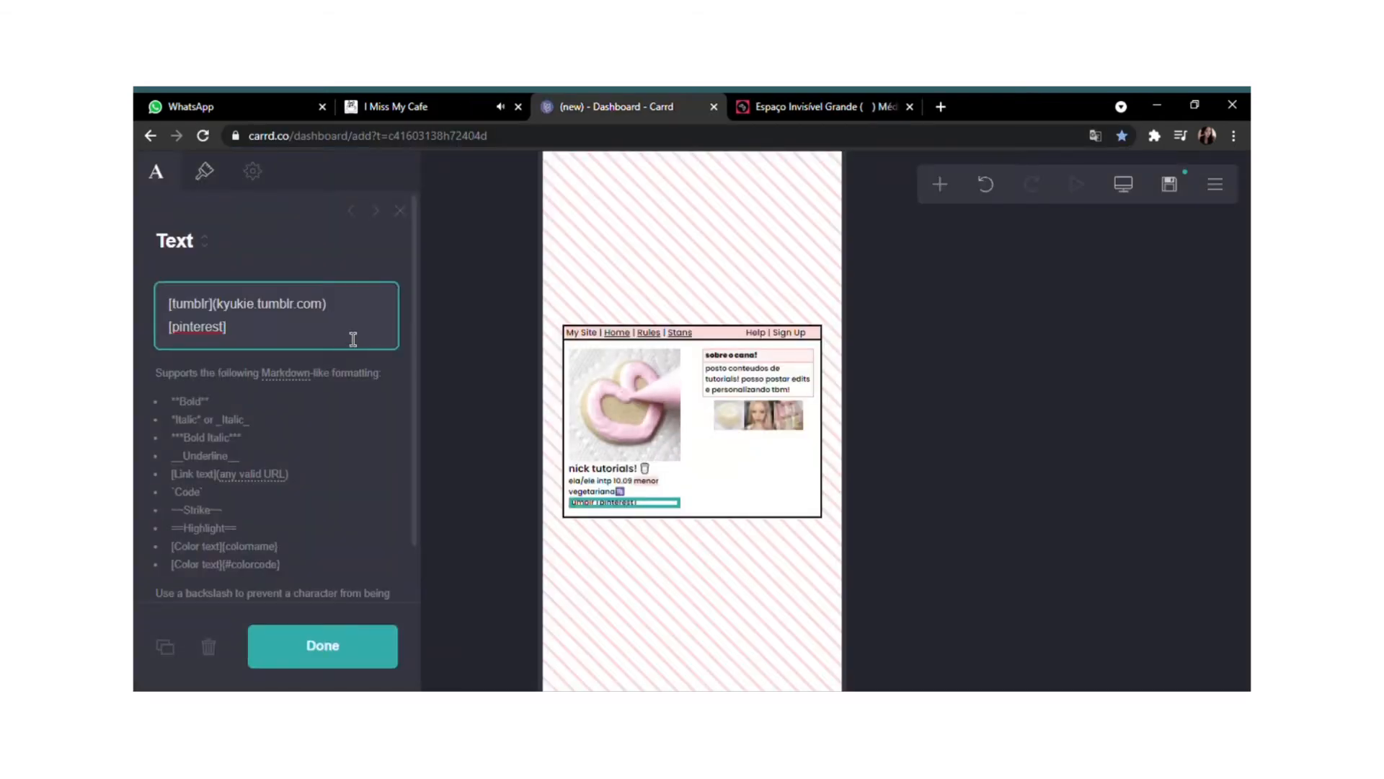
key("ctrl+v")
type("i4b")
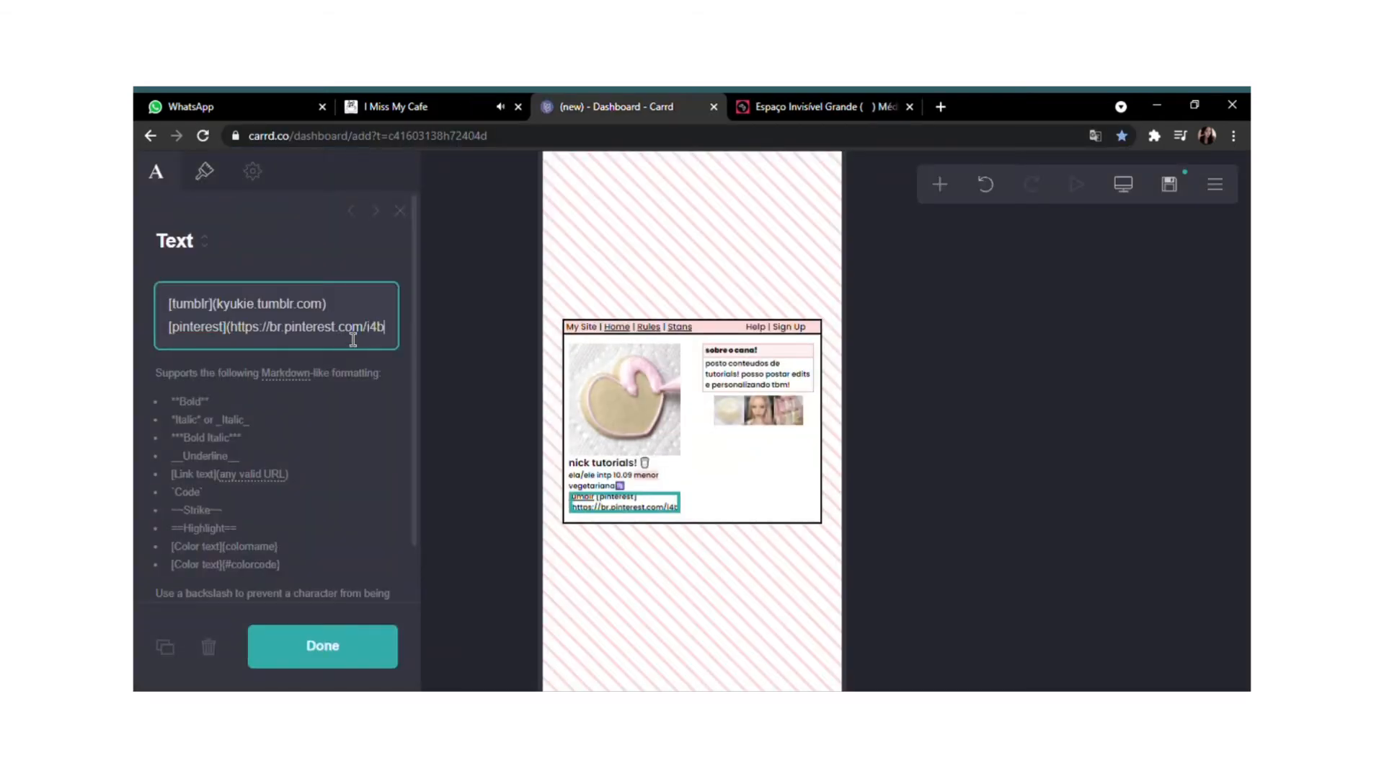
type("ibi)")
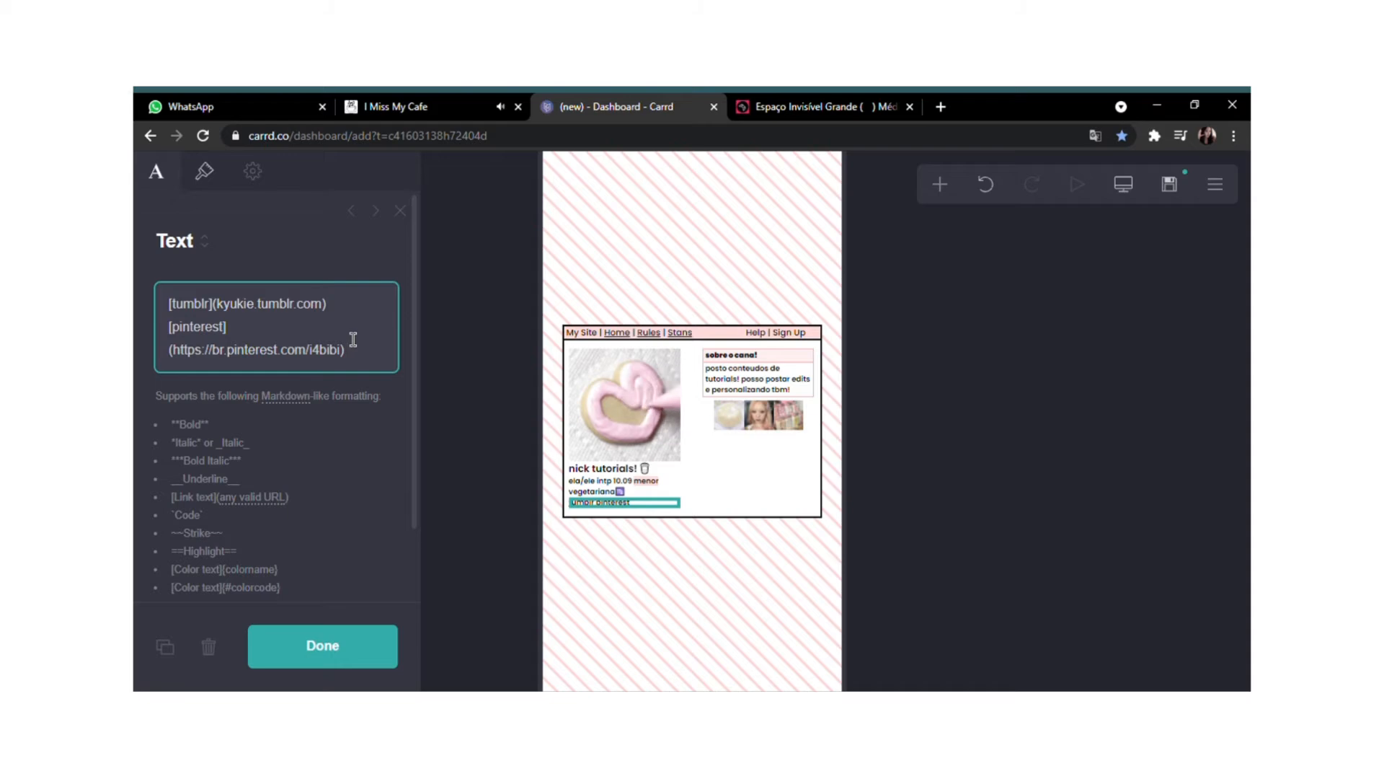
type(" [instagram")
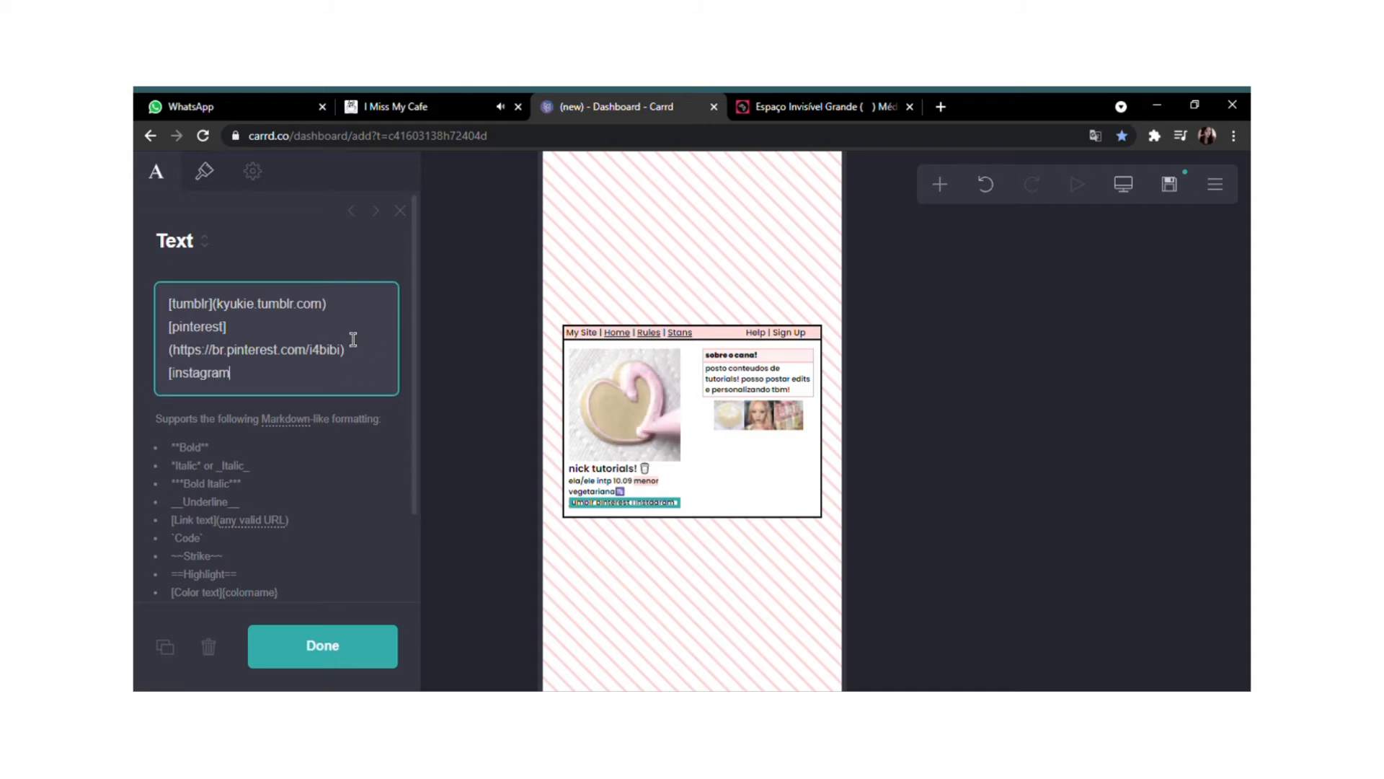
key("BackSpace")
key("BackSpace")
key("BackSpace")
key("BackSpace")
key("BackSpace")
key("BackSpace")
key("BackSpace")
key("BackSpace")
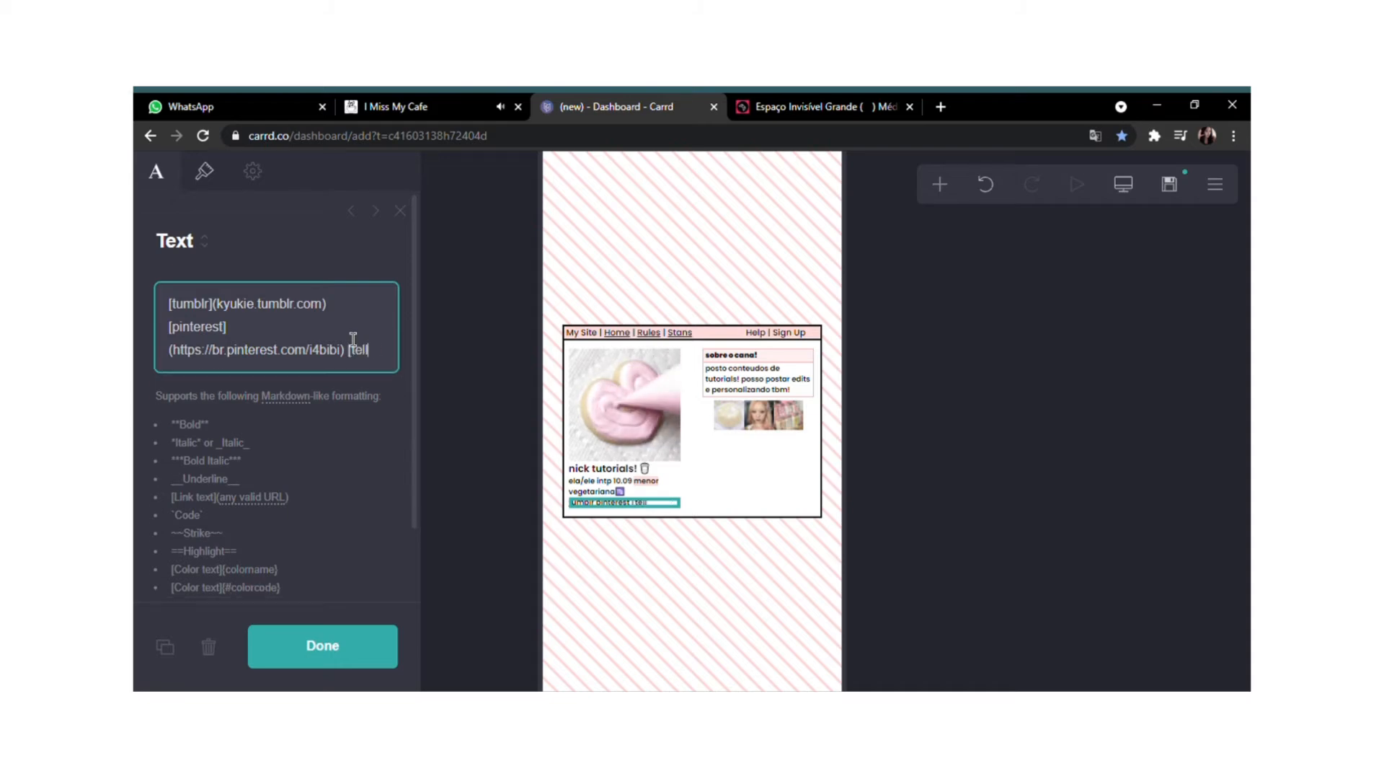
Append "[tell]" to the links text and copy the profile page's address from Tellonym in a new browser tab.
type("tell]")
left_click(941, 106)
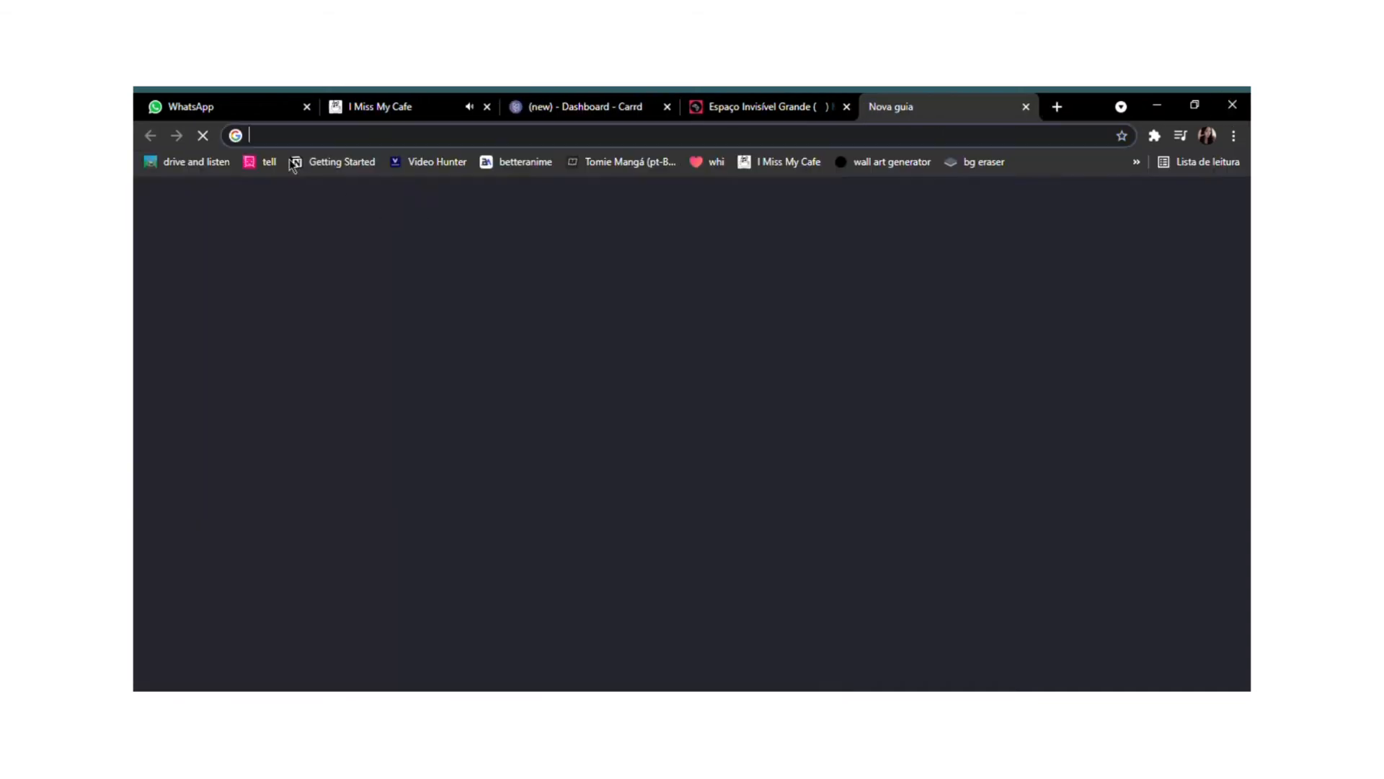
left_click(332, 159)
left_click(1026, 107)
left_click(941, 107)
left_click(270, 158)
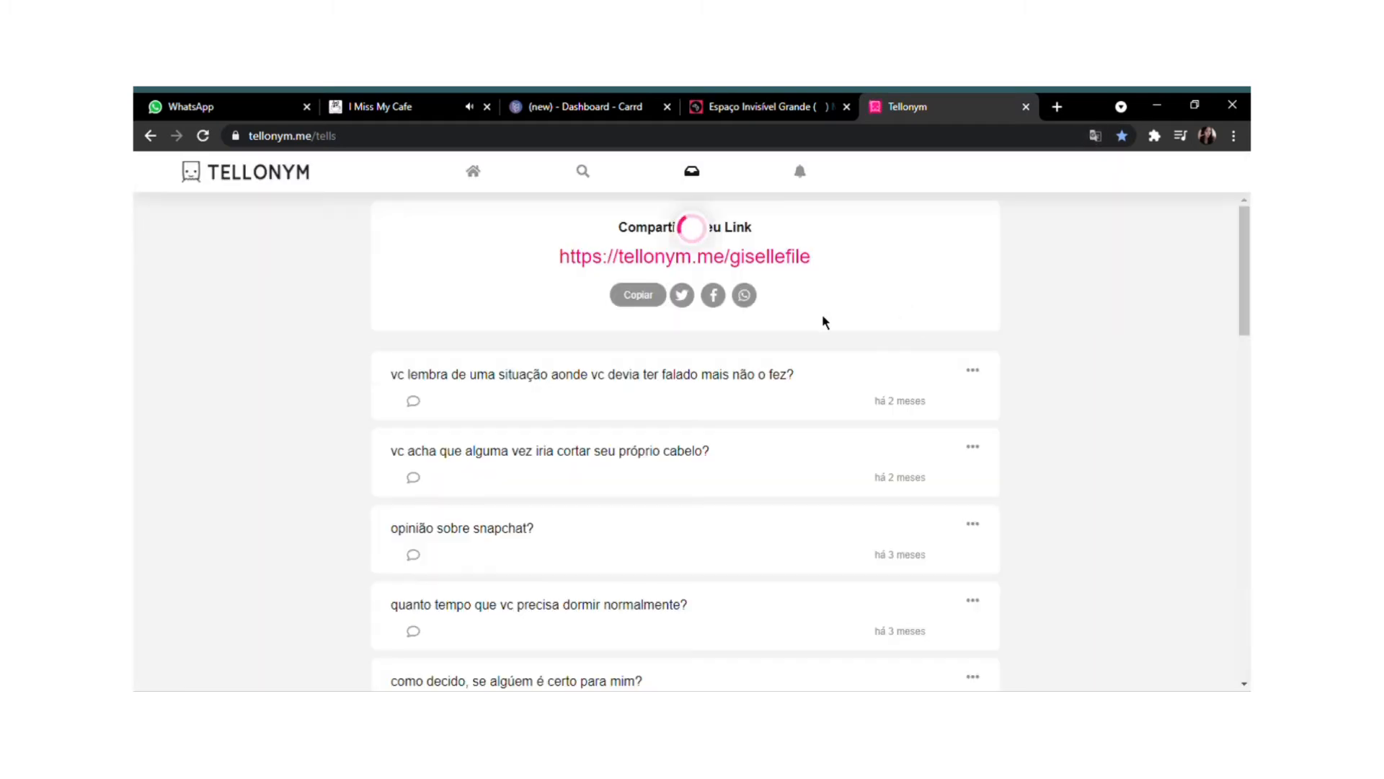
left_click(910, 173)
left_click(671, 135)
key("ctrl+c")
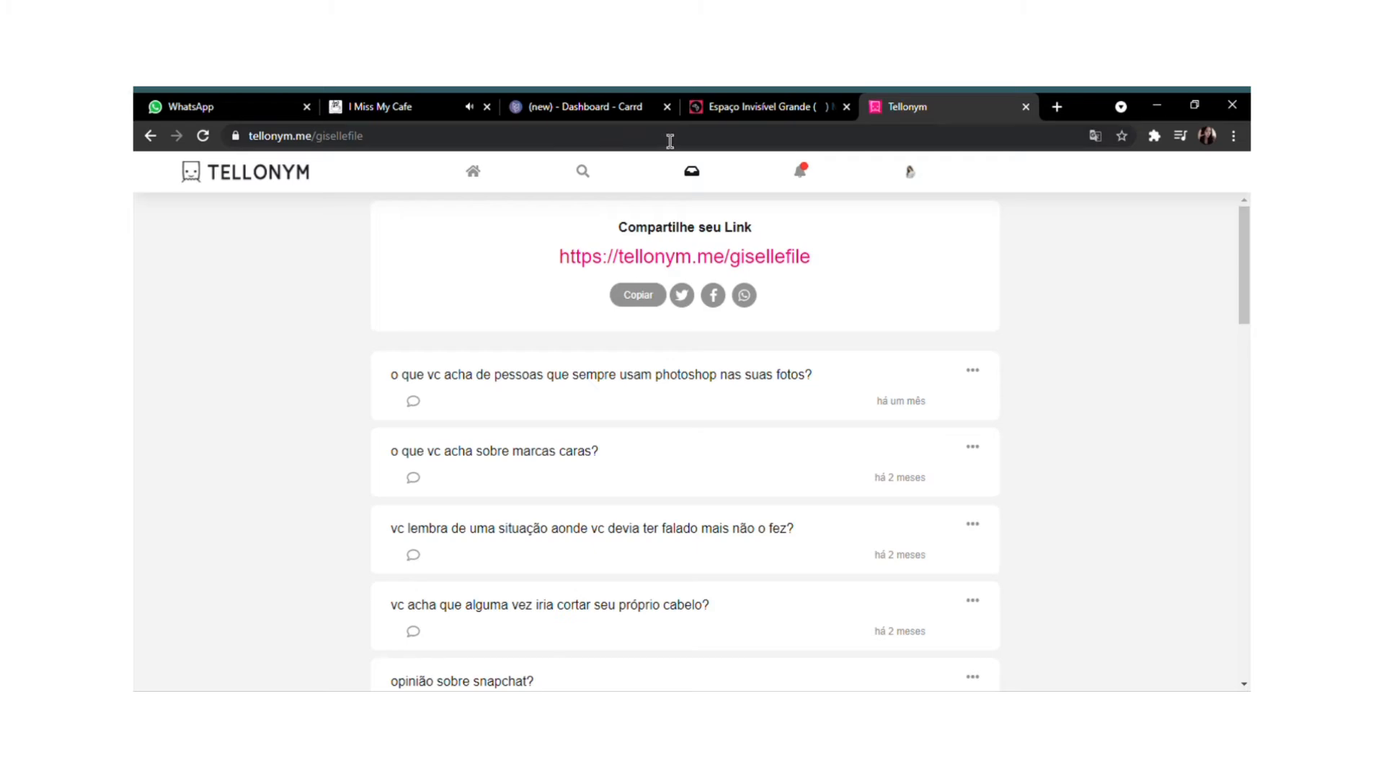
Paste the copied Tellonym address in parentheses as the target of the "tell" link and finish editing the text.
left_click(1026, 107)
left_click(528, 106)
key("ctrl+v")
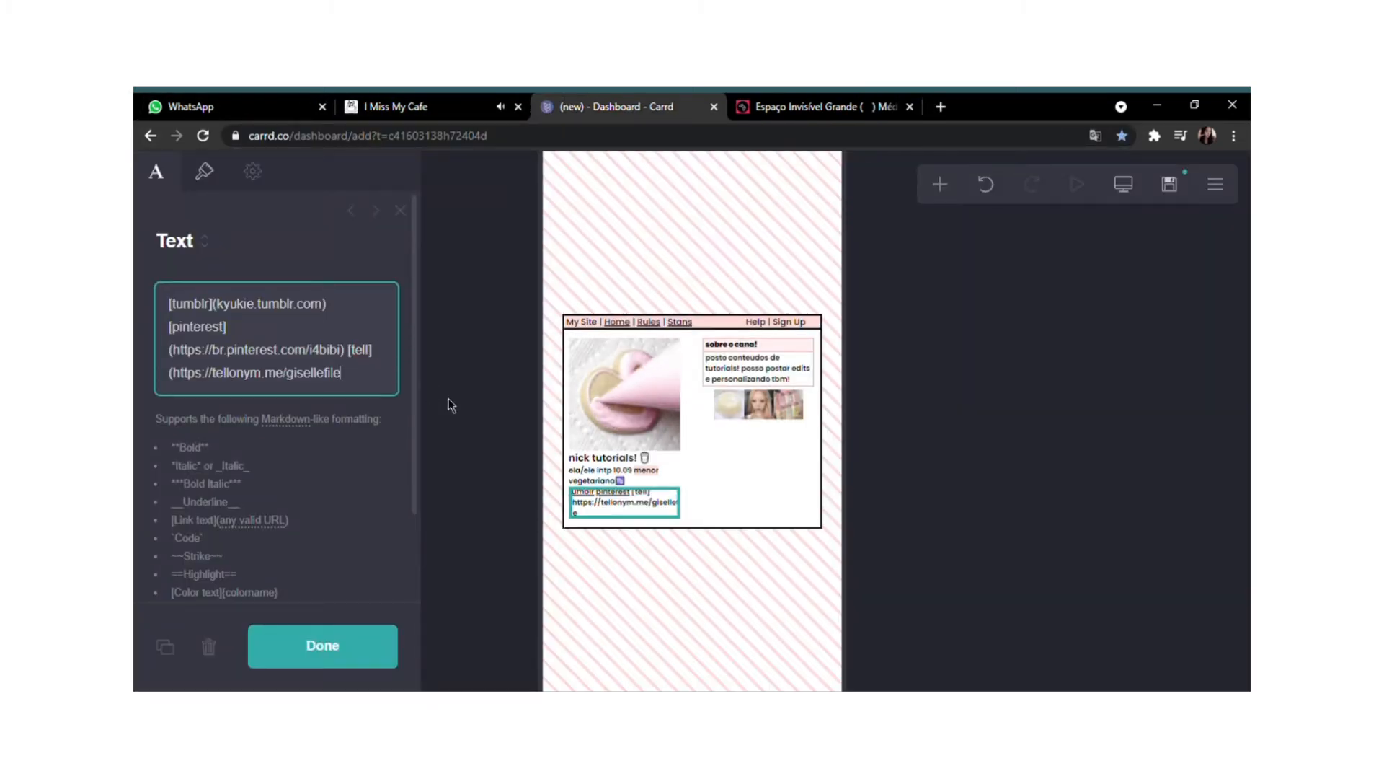
type(")")
left_click(346, 648)
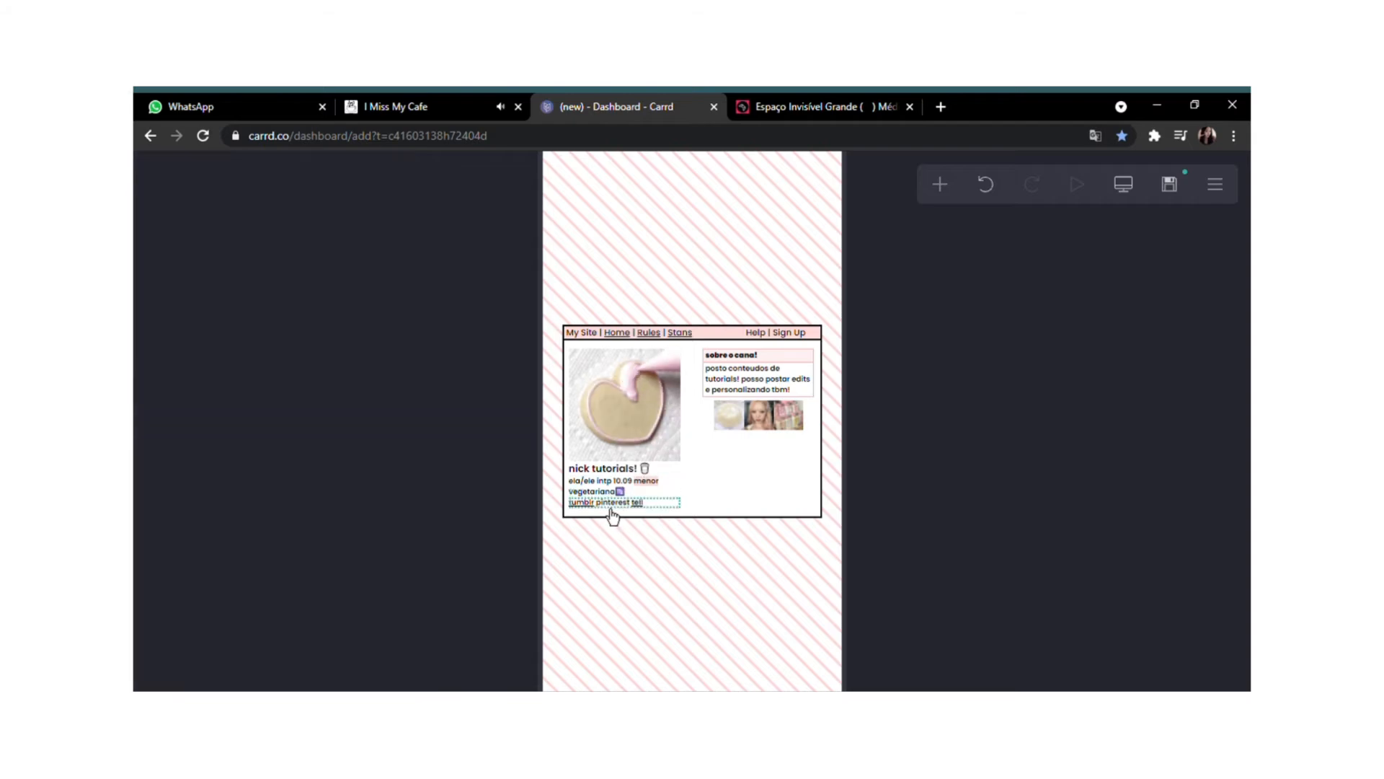
Increase the gallery's width and image size so the three pictures span the second column.
left_click(612, 508)
left_click(389, 649)
left_click(793, 417)
left_click_drag(345, 439, 386, 451)
left_click_drag(186, 534, 202, 551)
left_click(312, 669)
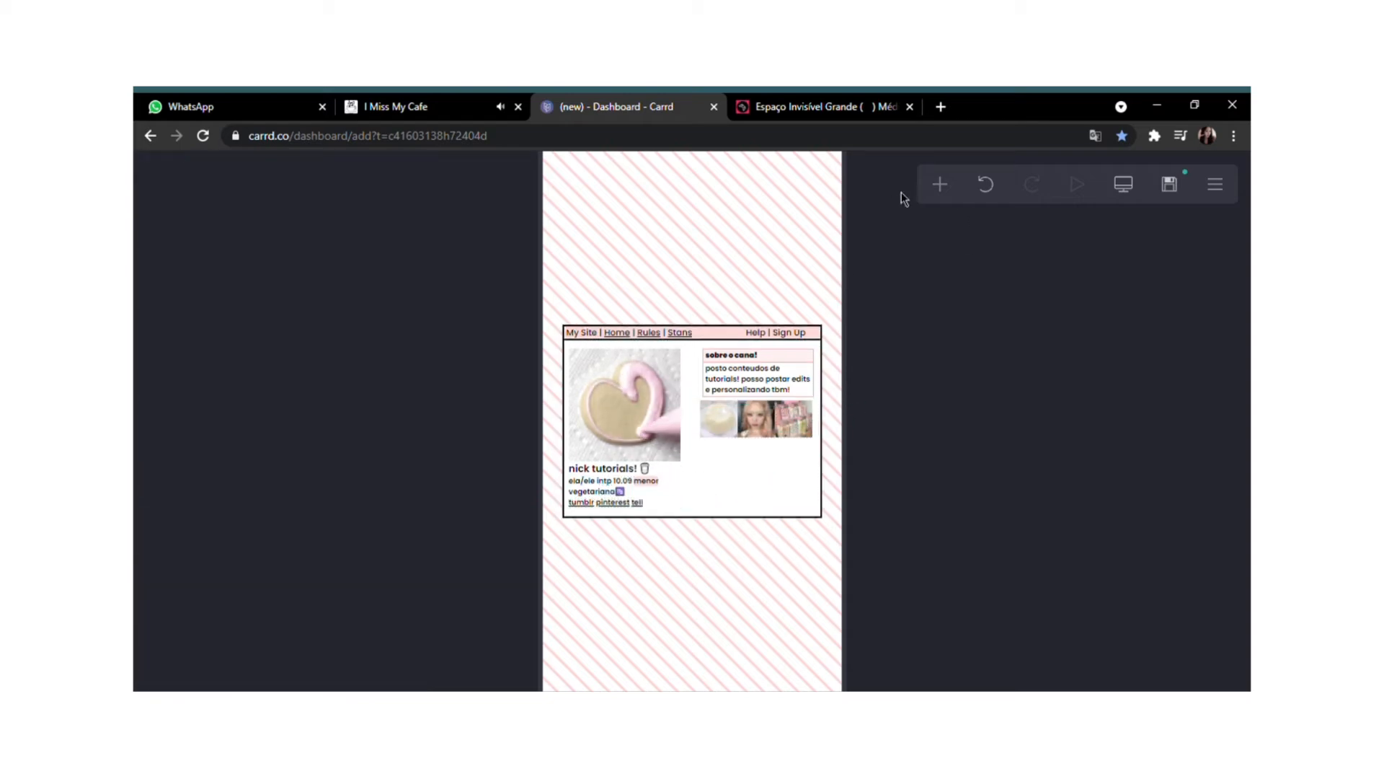
left_click(942, 187)
left_click(881, 282)
left_click_drag(729, 531, 771, 439)
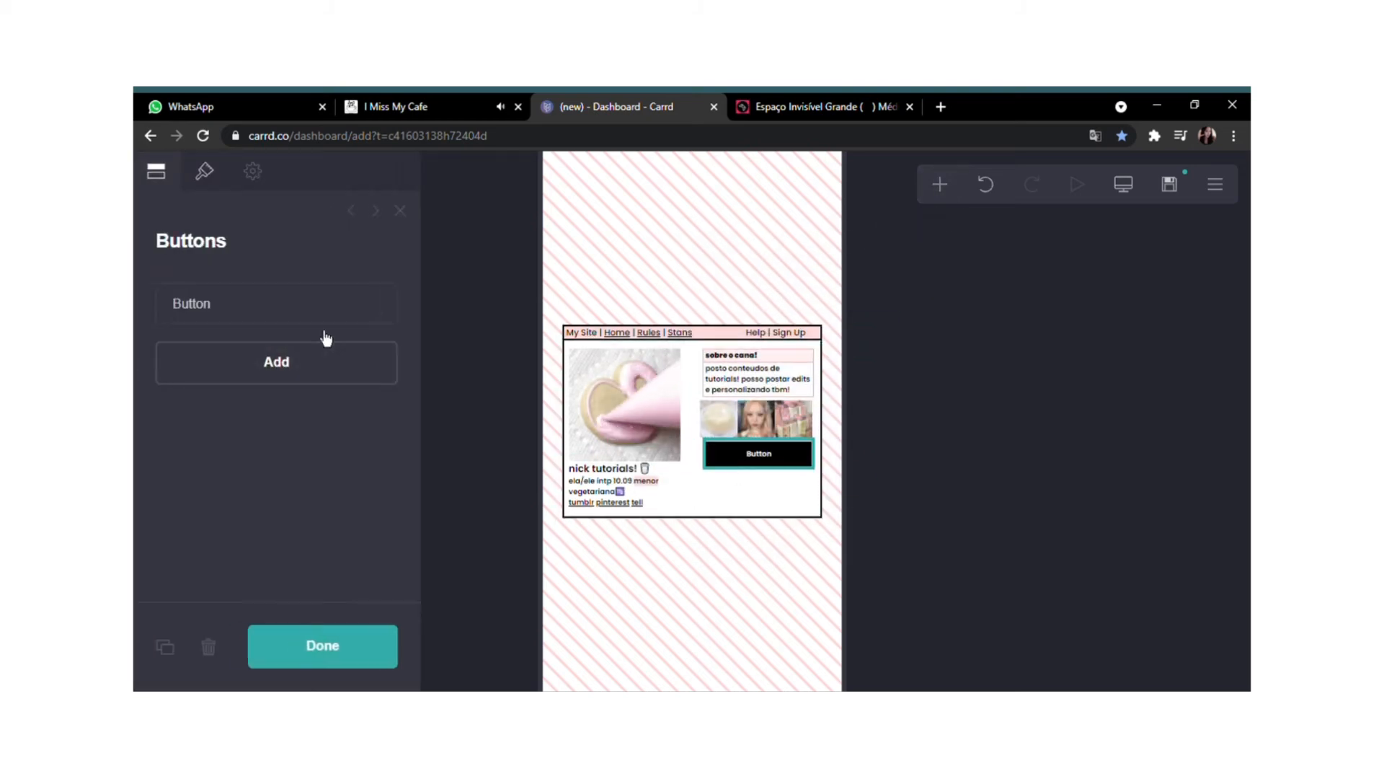
left_click(326, 317)
left_click(208, 647)
Add an icons element below the gallery in the second column and change its icon to a heart.
left_click(941, 185)
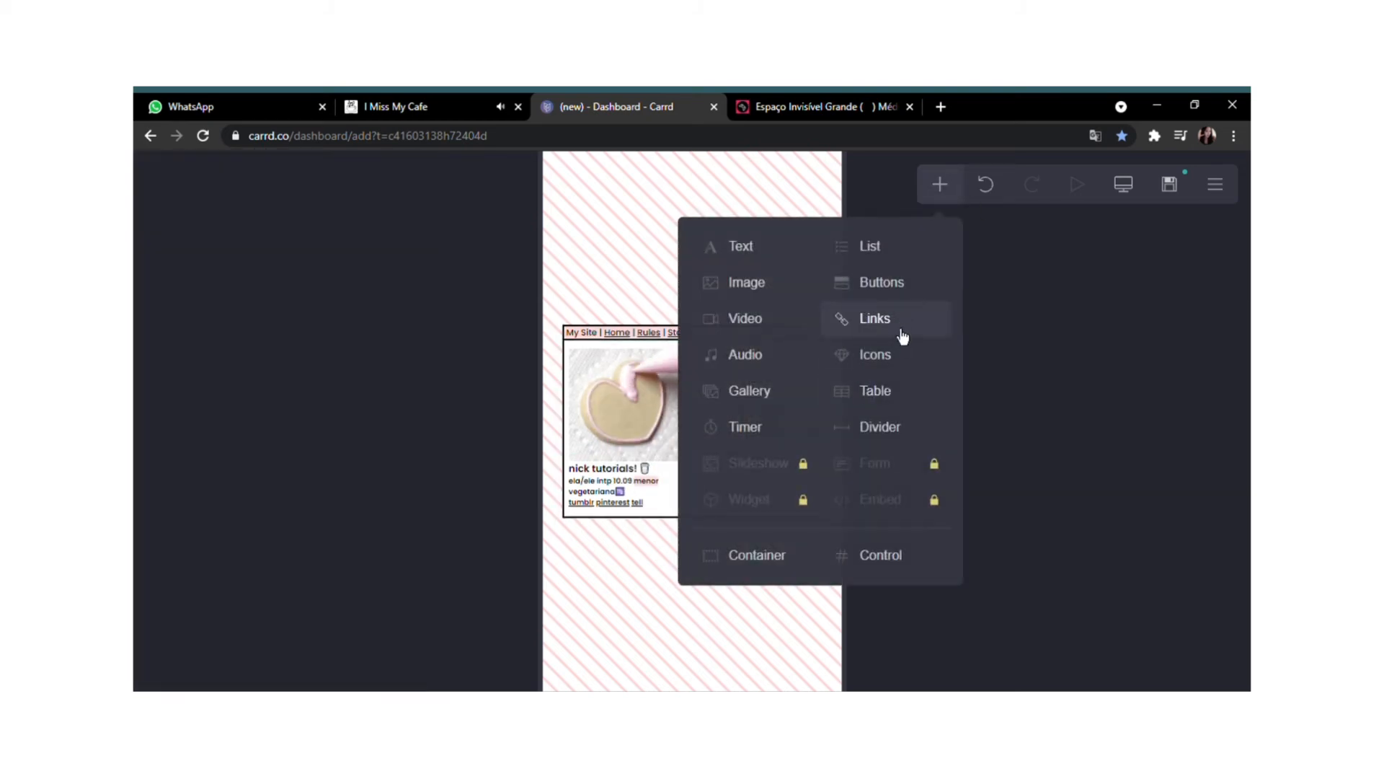
left_click(875, 354)
left_click_drag(699, 525, 759, 447)
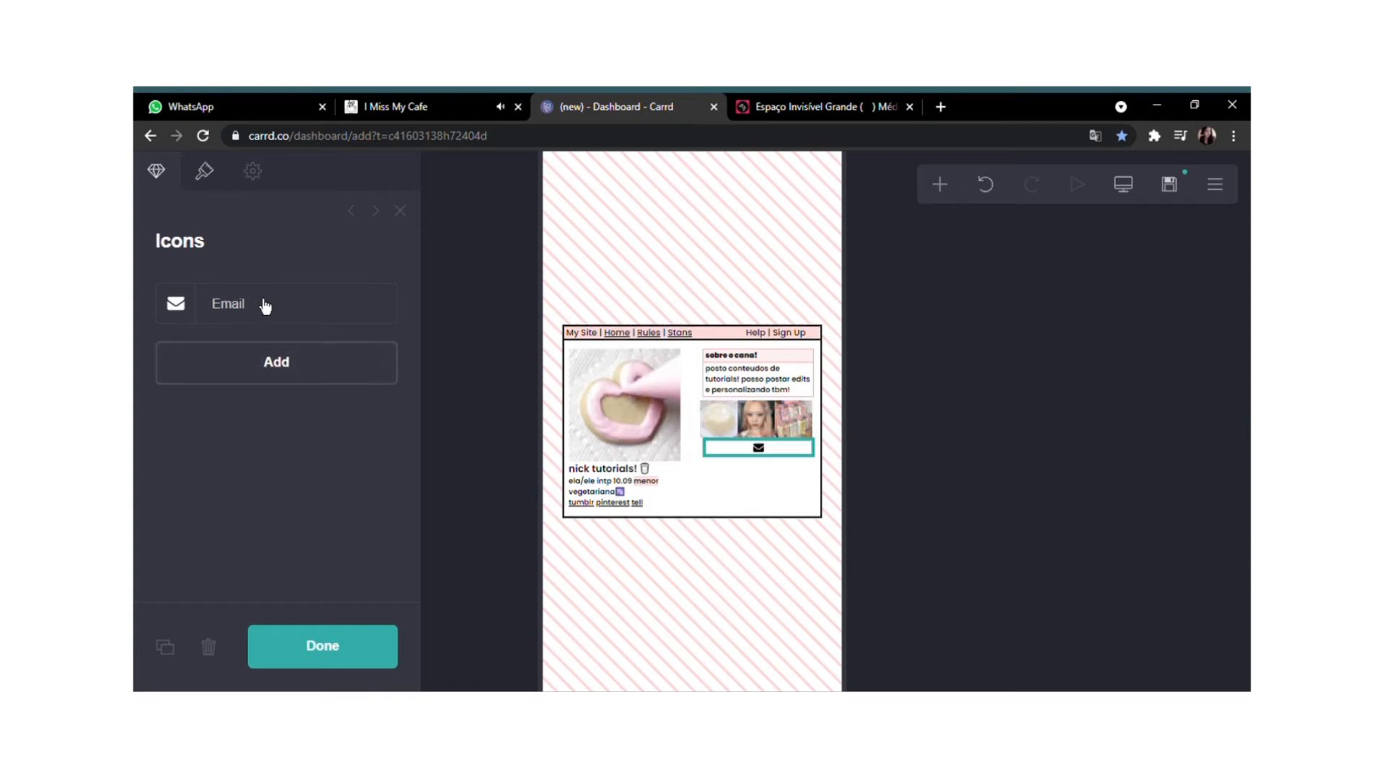
left_click(265, 305)
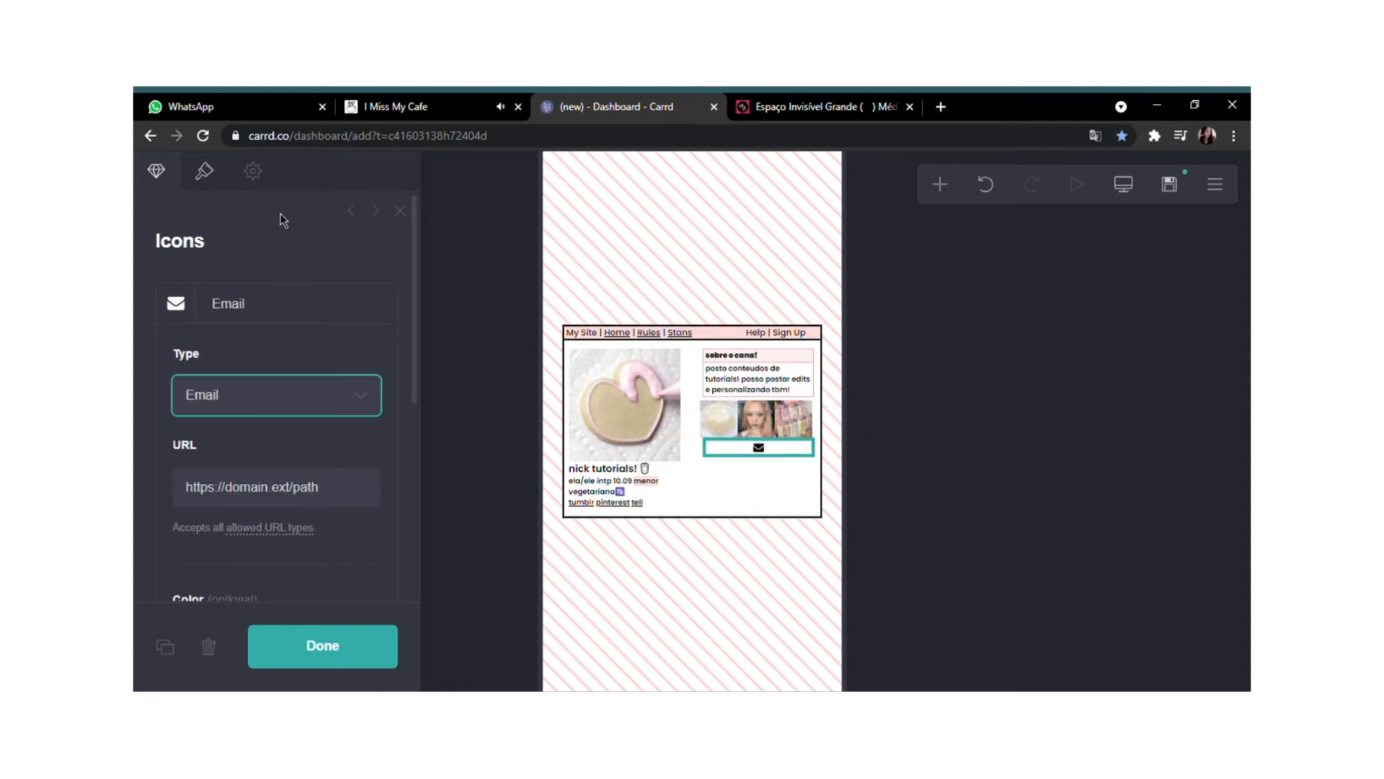
key("h")
Style the heart icon with color #FFBDBD, size 1.75 and spacing 1.875.
left_click(204, 171)
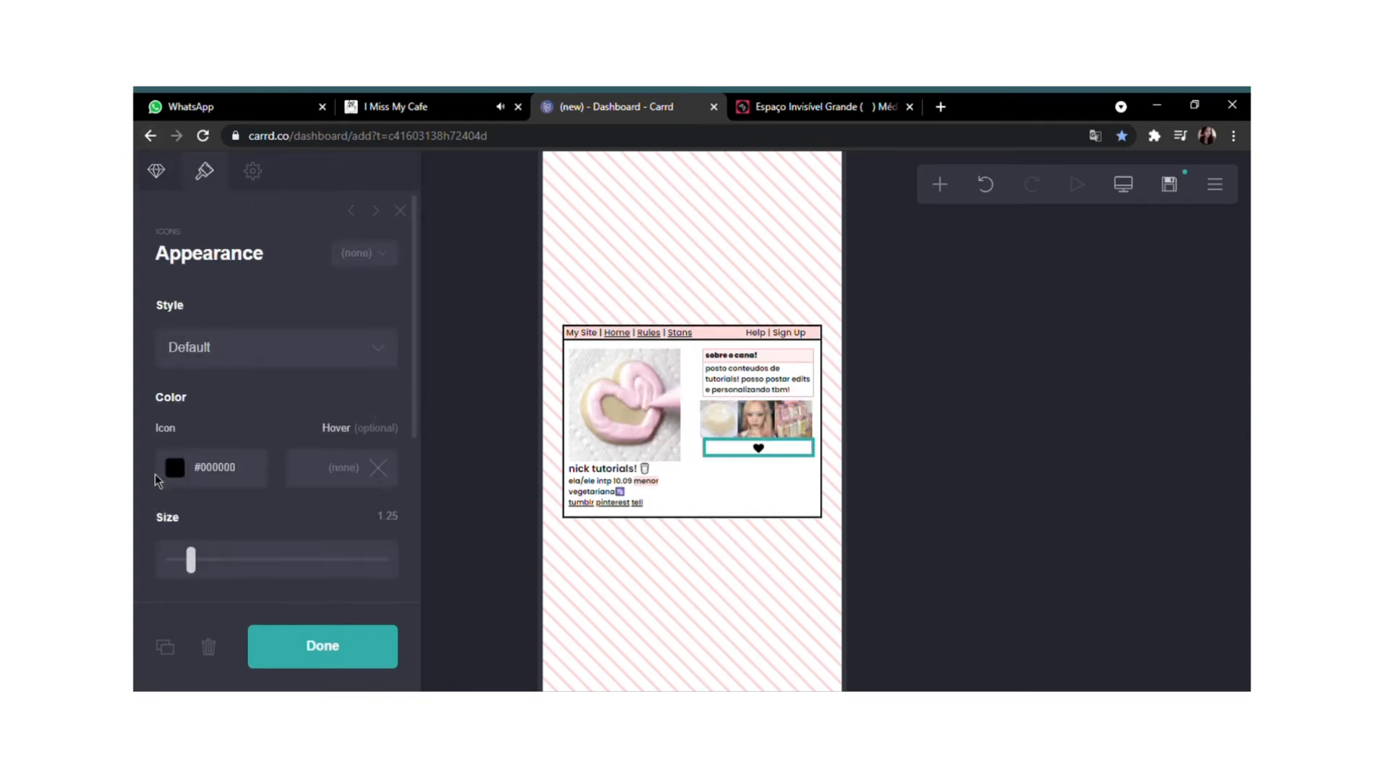
left_click(173, 468)
left_click(219, 499)
left_click_drag(254, 497, 249, 499)
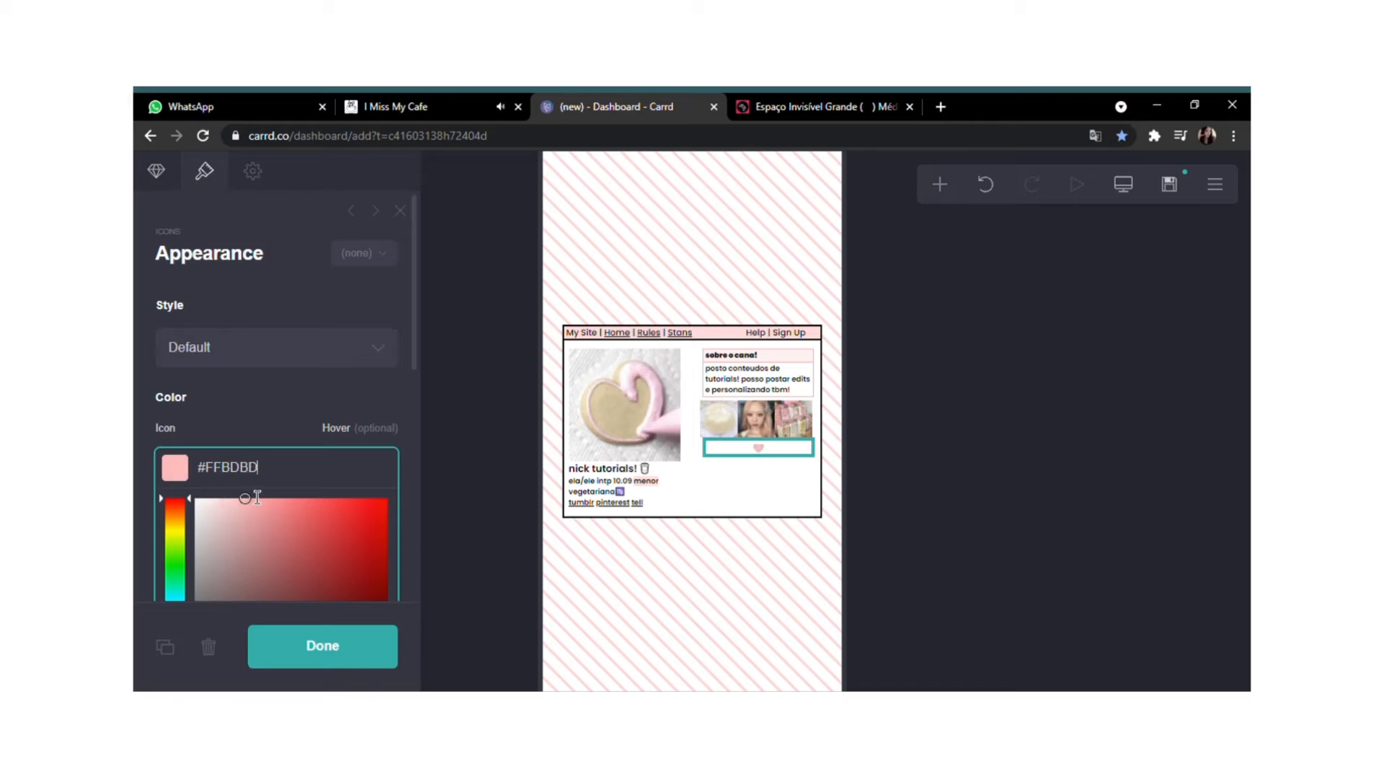
left_click(281, 473)
left_click(212, 564)
scroll(225, 495, "down", 3)
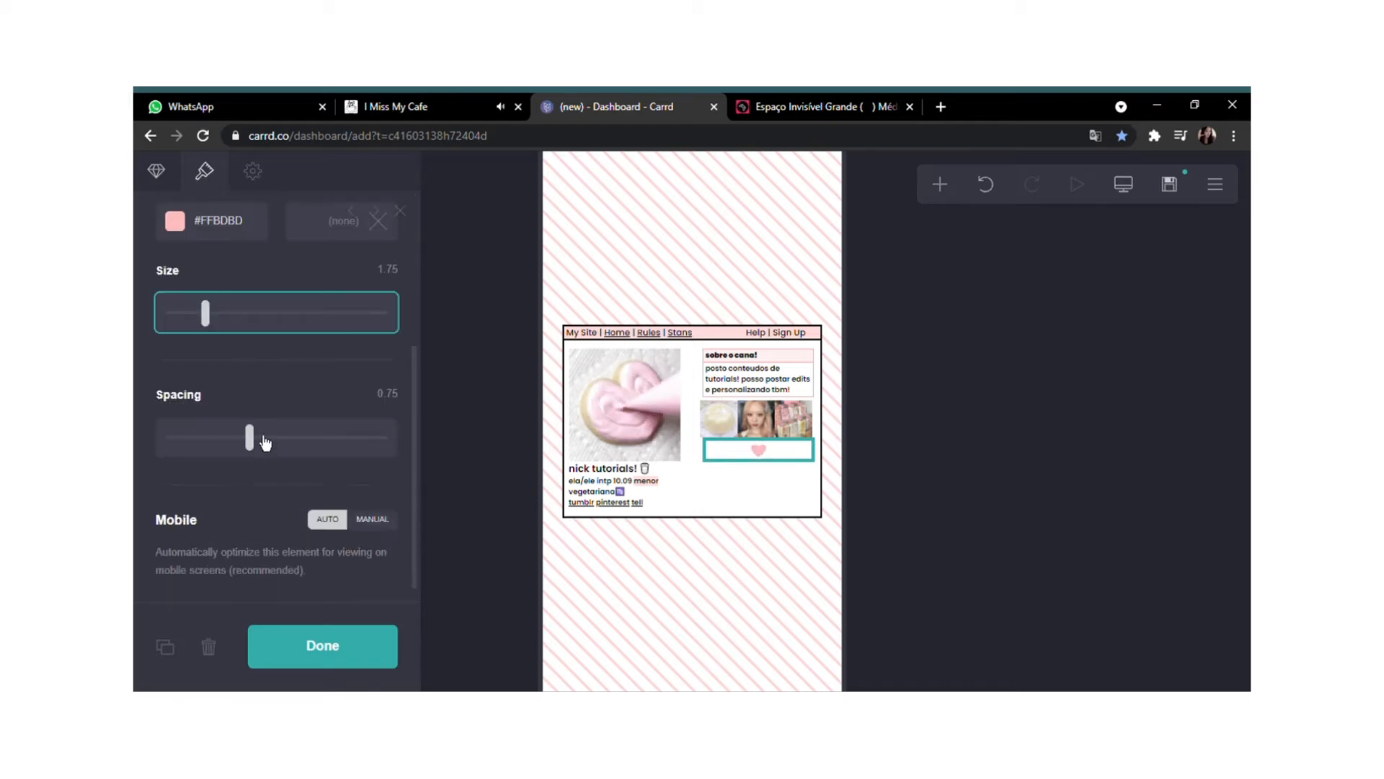
left_click_drag(266, 442, 428, 469)
left_click(365, 661)
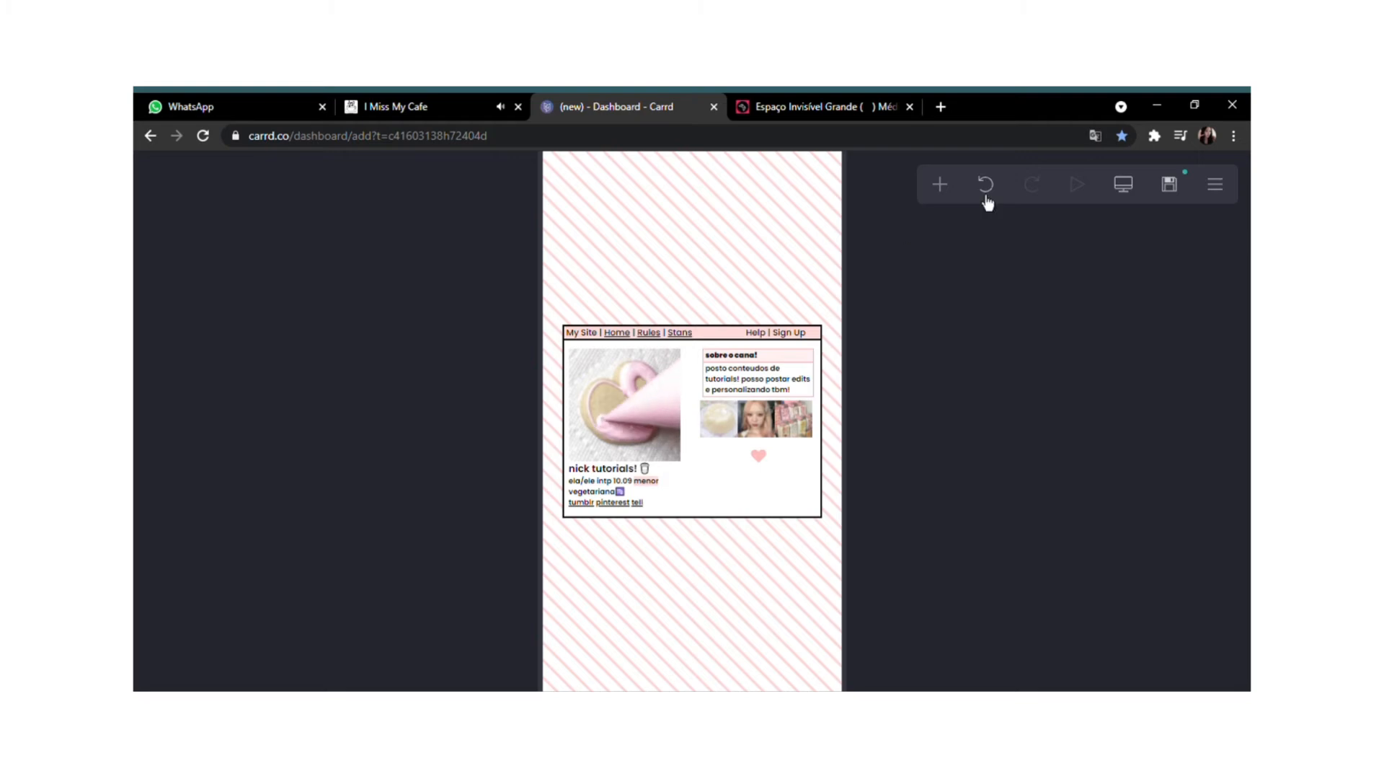
Add a video element below the heart icon in the second column.
left_click(782, 429)
left_click(364, 665)
left_click(941, 186)
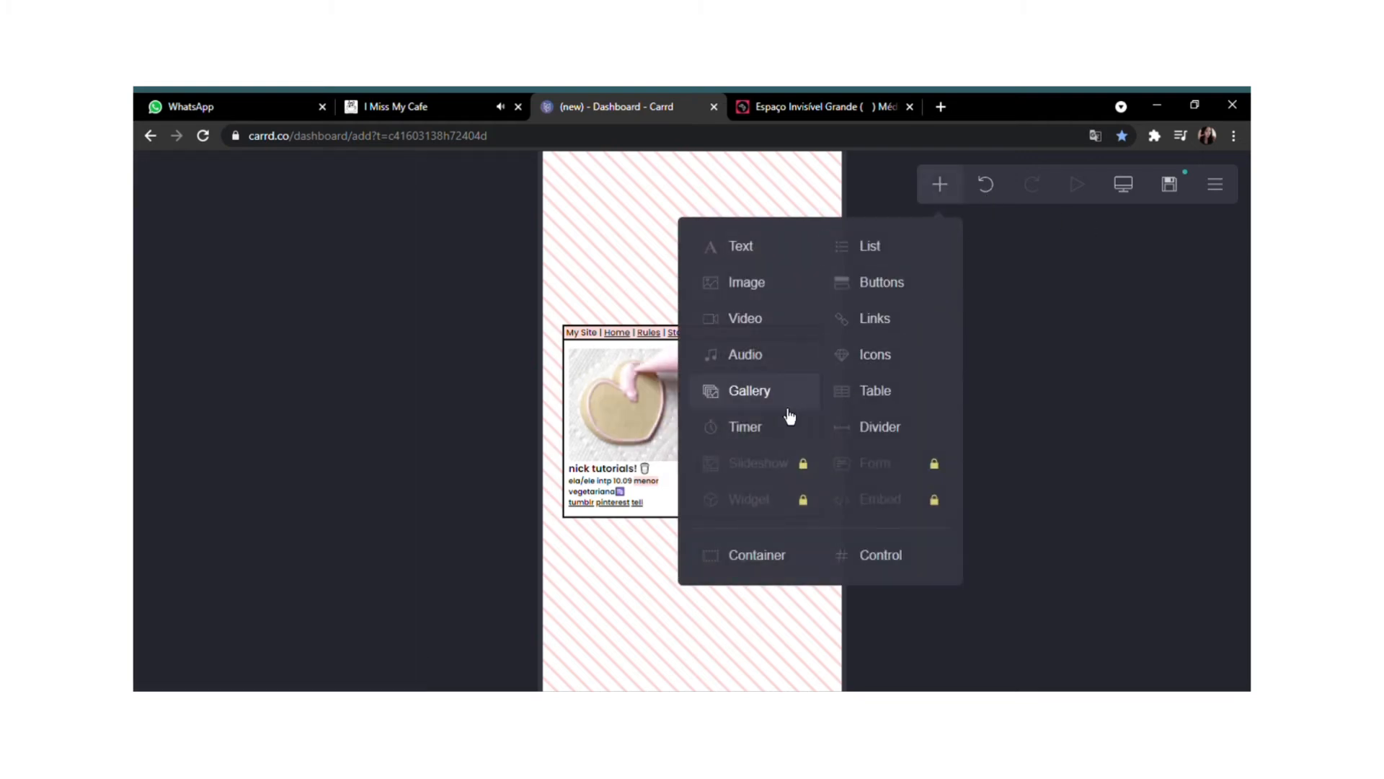
left_click(776, 330)
left_click_drag(671, 558, 734, 534)
Delete the heart icon element between the gallery and the video.
left_click(759, 442)
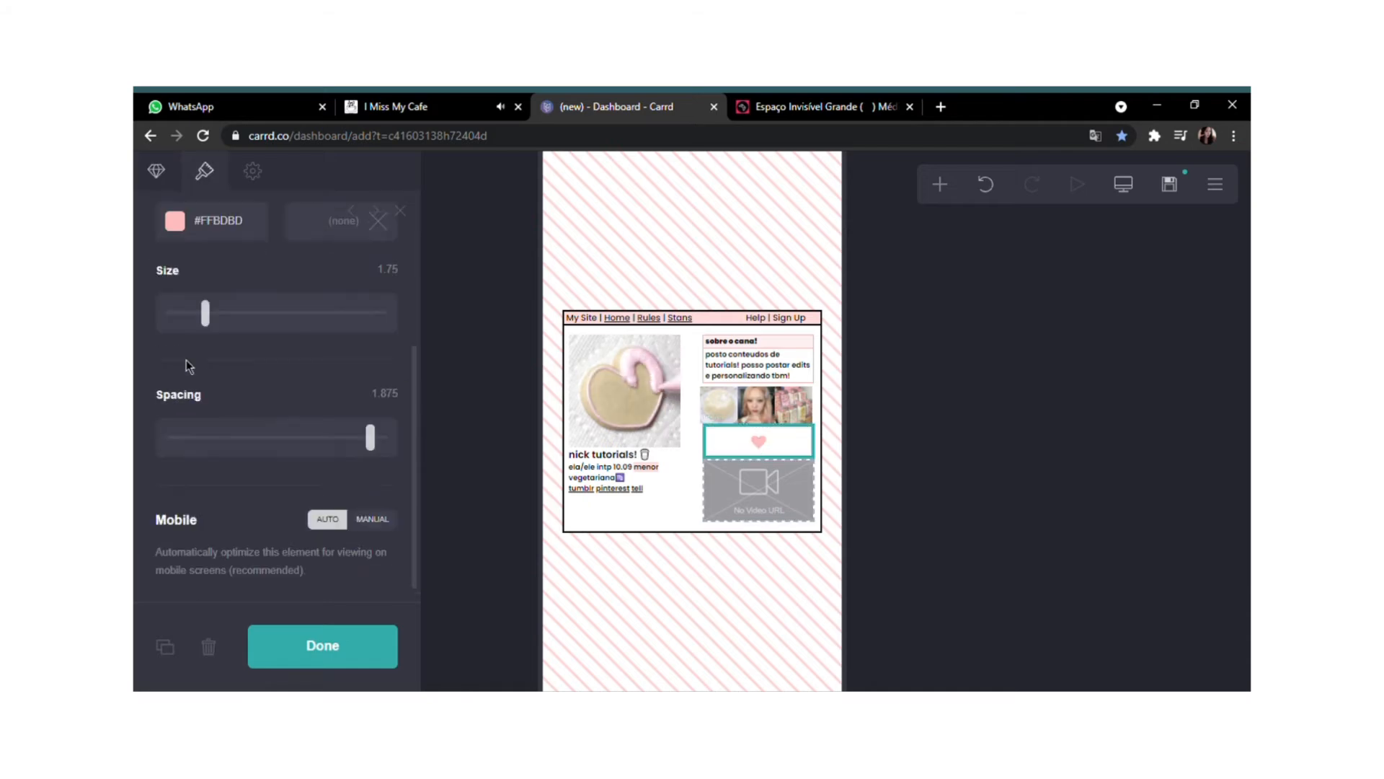
left_click(341, 665)
left_click(770, 442)
key("Delete")
Find the "goblin mv" video on YouTube through a web search in a new browser tab and copy its address.
left_click(940, 107)
type("gob")
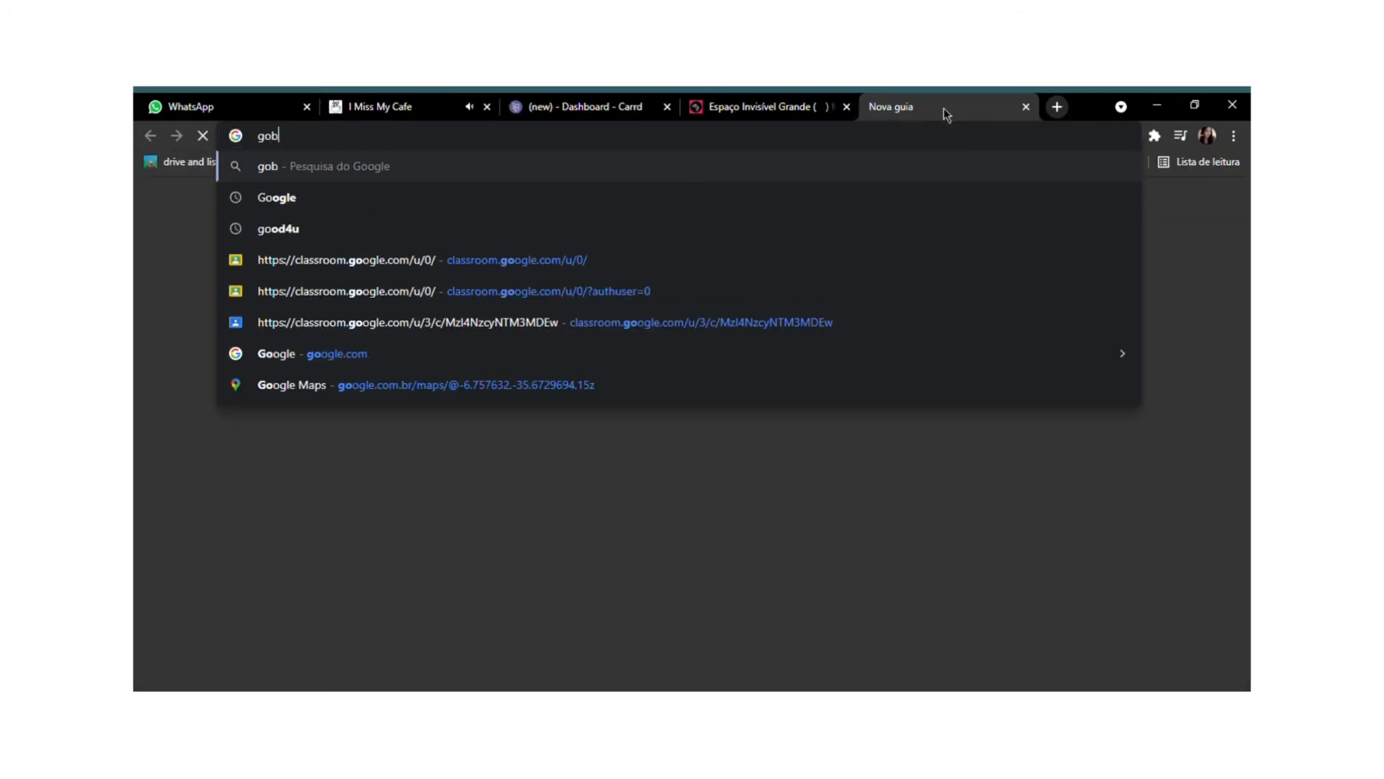
type("lin mv")
key("Return")
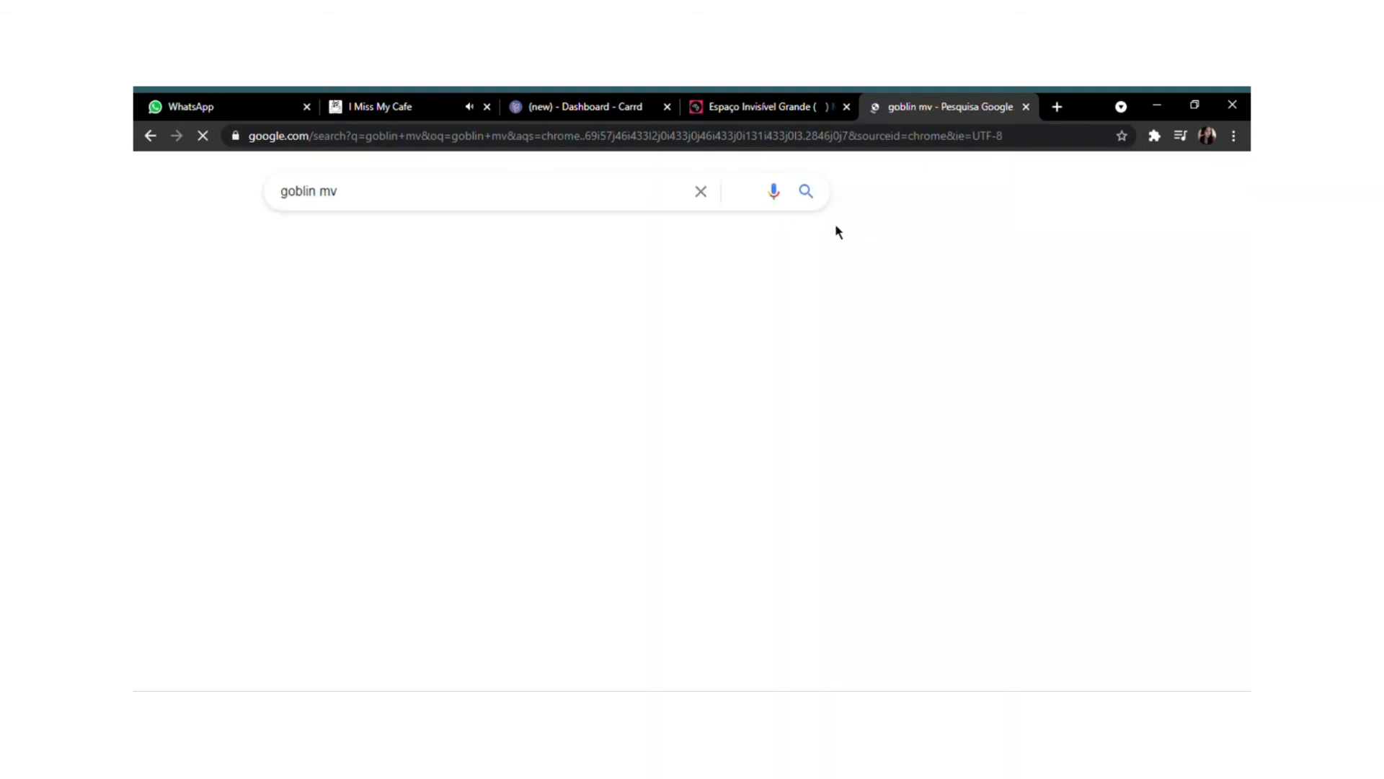
left_click(416, 384)
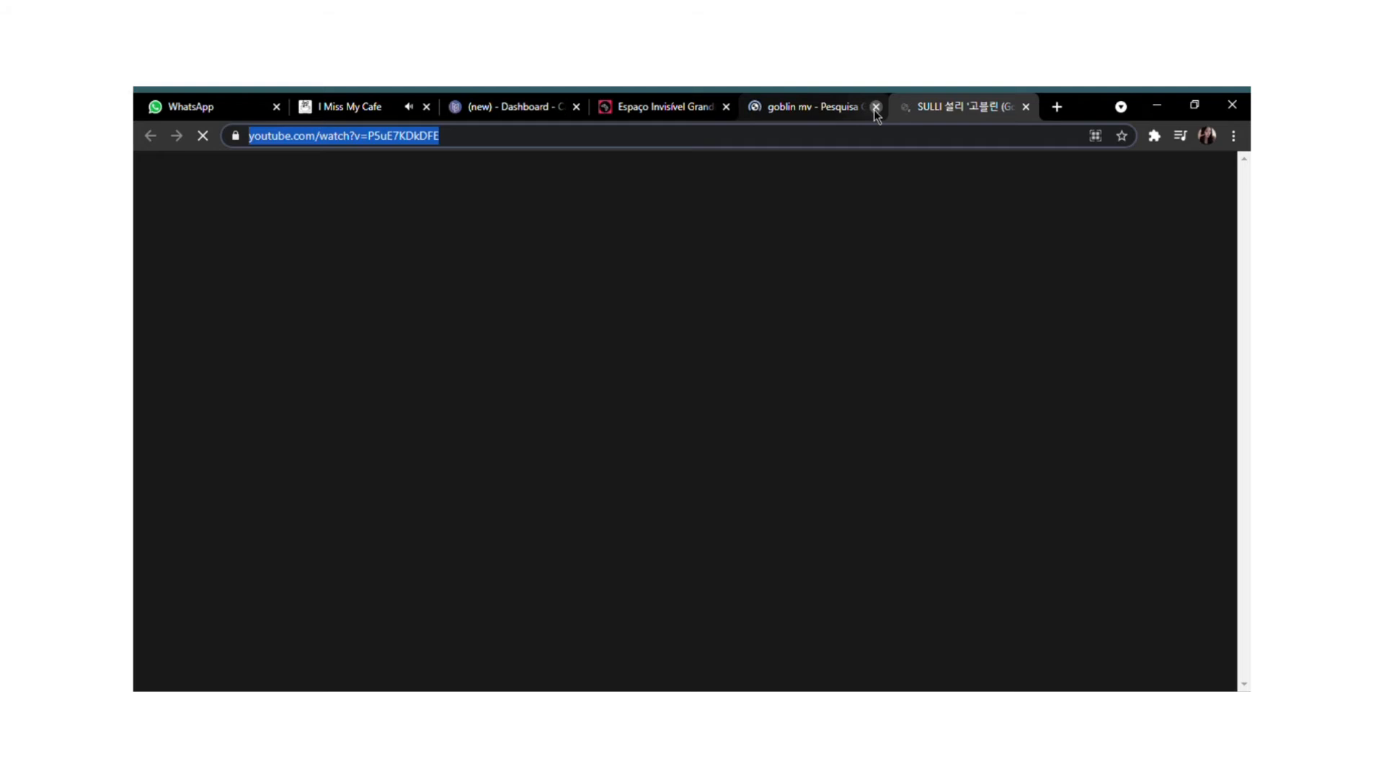
left_click(876, 107)
left_click(516, 100)
left_click(876, 107)
Paste the copied YouTube address as the video element's source and add a little space above the video.
left_click(763, 487)
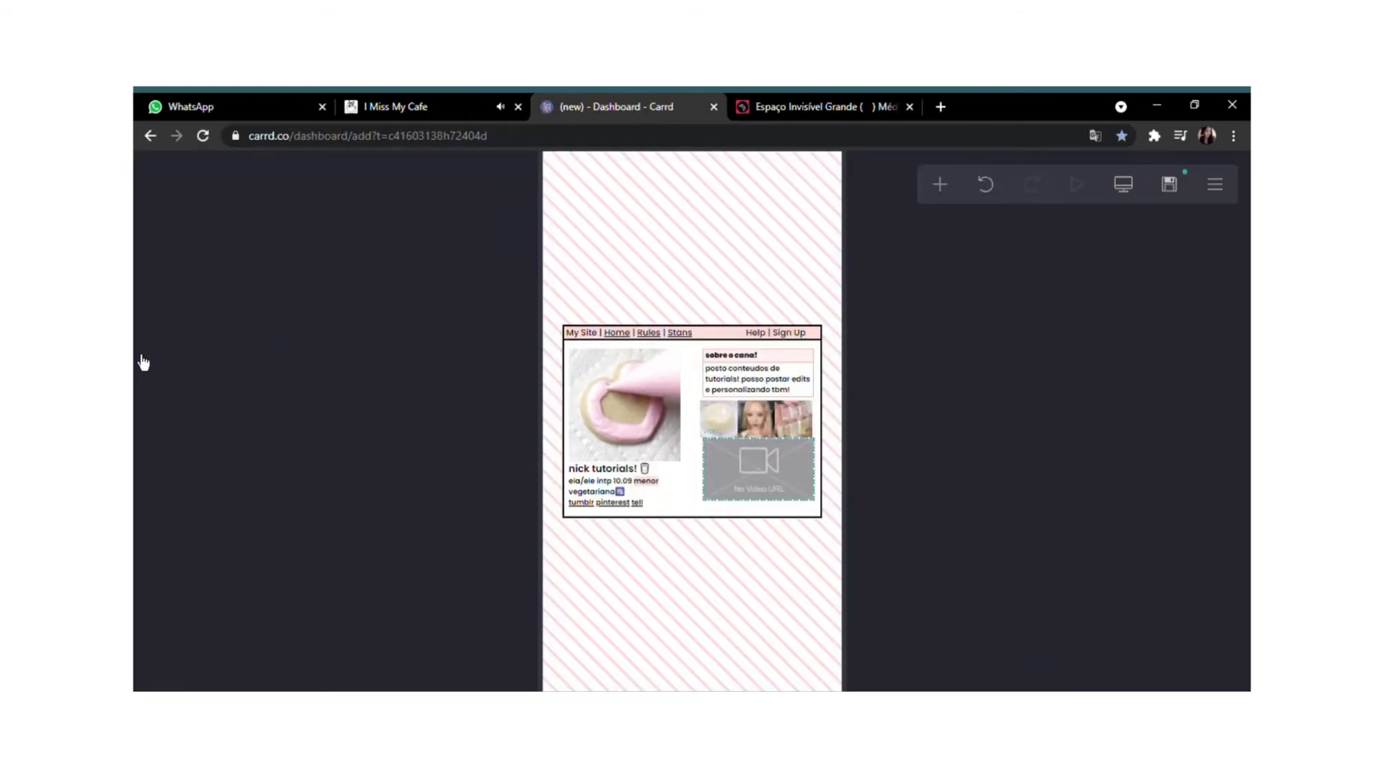
left_click(221, 324)
key("ctrl+v")
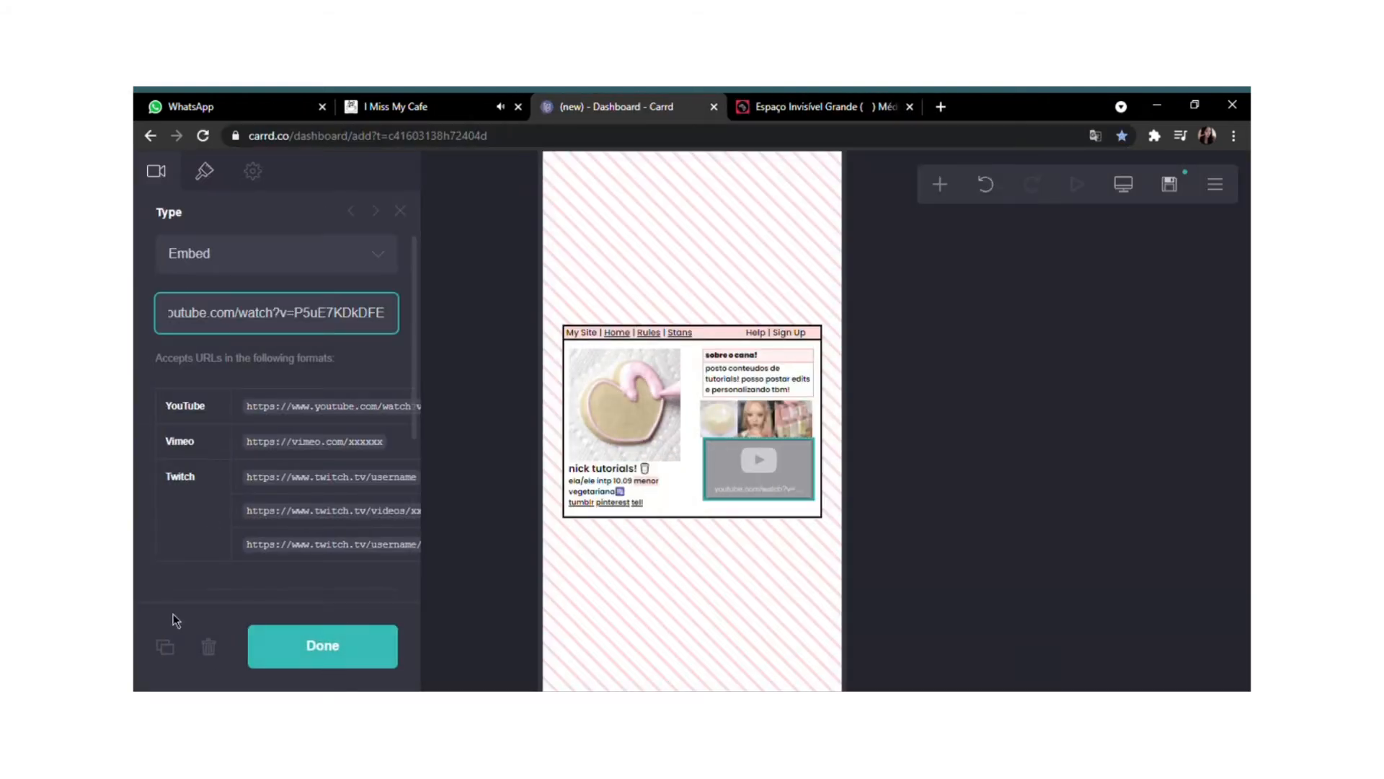
left_click(322, 646)
left_click(735, 496)
left_click_drag(173, 424, 195, 425)
left_click(338, 665)
Add a section break control and place it between the navigation bar and the content container.
left_click(940, 184)
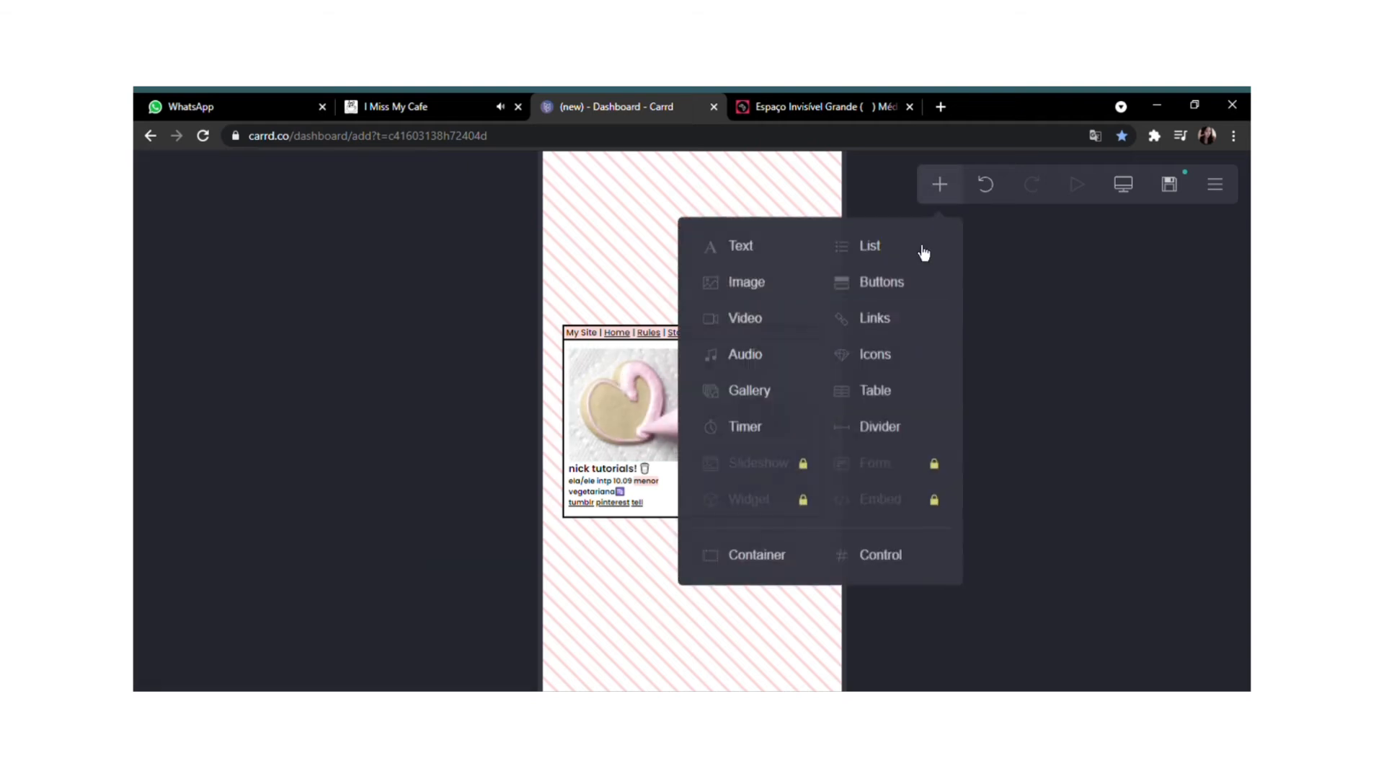
left_click(853, 573)
left_click_drag(766, 556, 621, 340)
left_click_drag(728, 324, 729, 364)
left_click_drag(718, 358, 696, 326)
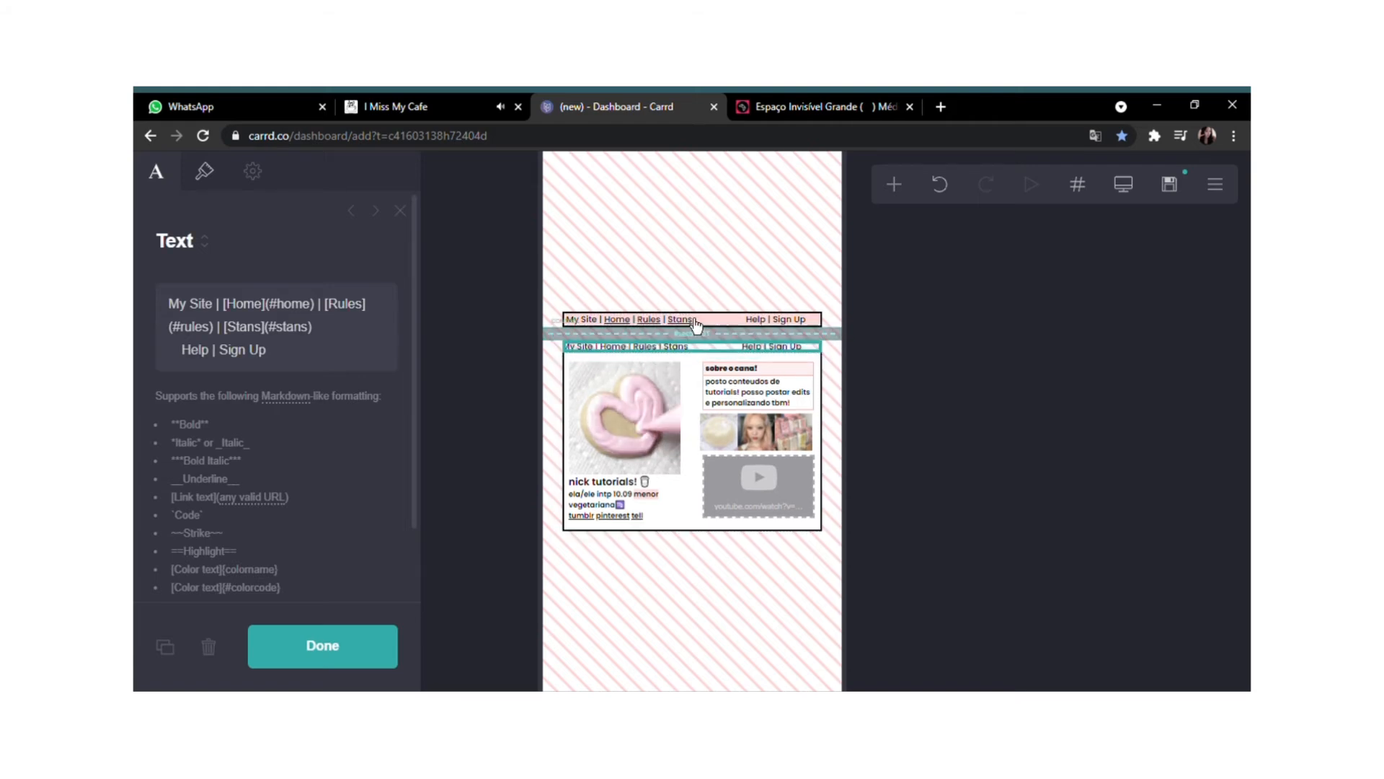
Name the section break below the navigation bar "home".
left_click(658, 336)
scroll(205, 299, "down", 3)
left_click_drag(270, 402, 134, 405)
type("home")
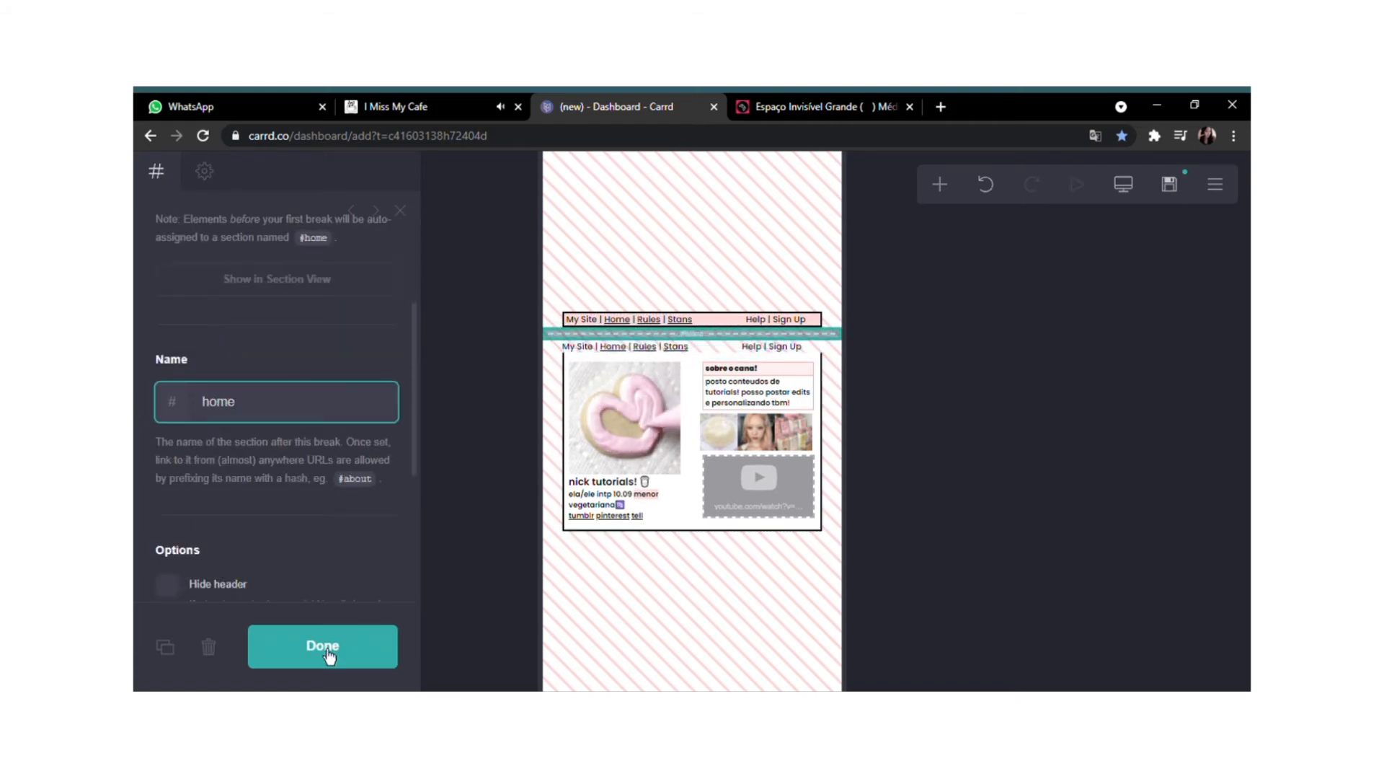
left_click(322, 645)
Duplicate the content container and delete the image, bio text and table from the copy.
left_click(940, 185)
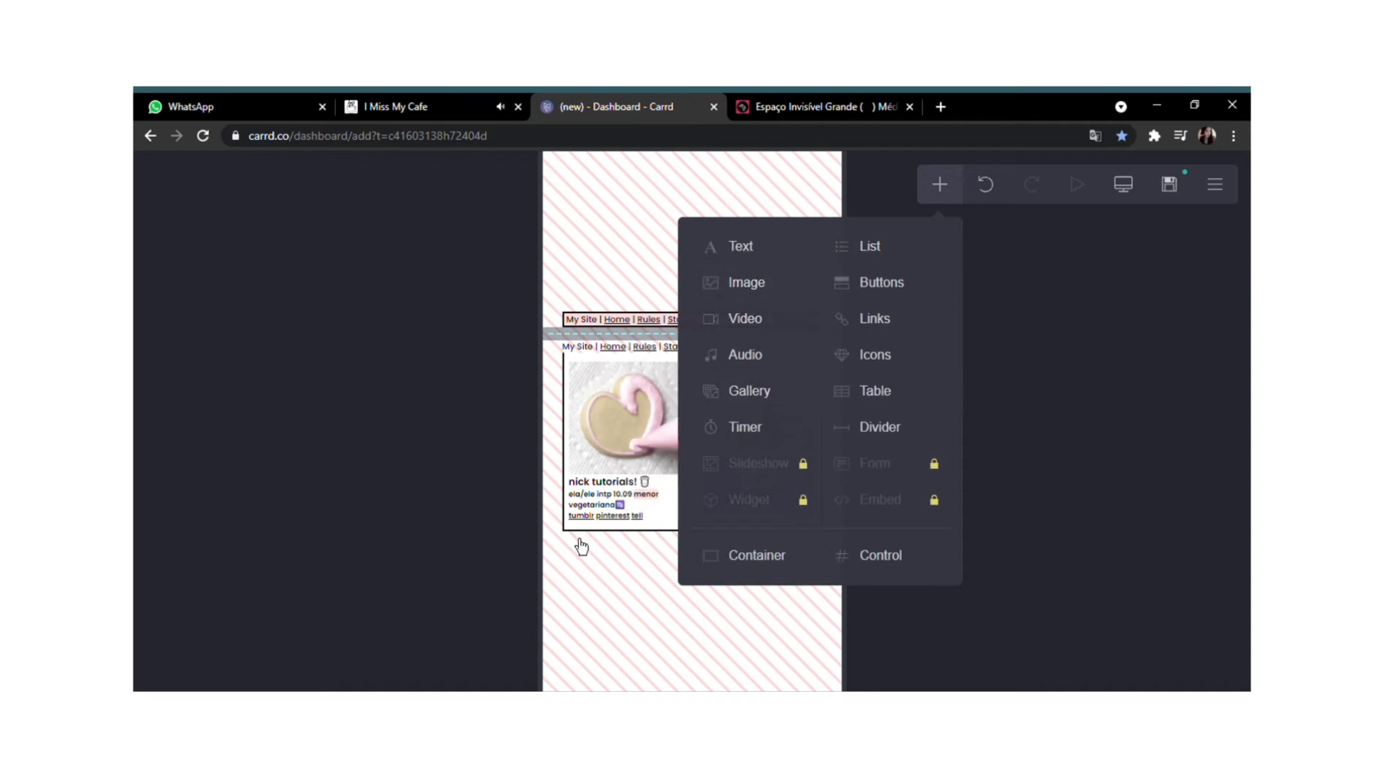
left_click(620, 524)
left_click(165, 646)
left_click(625, 505)
left_click(209, 646)
left_click(613, 479)
left_click(208, 646)
left_click(757, 476)
left_click(228, 663)
Delete the gallery, the heading, the social links and the video from the duplicated container so it is empty.
left_click(757, 489)
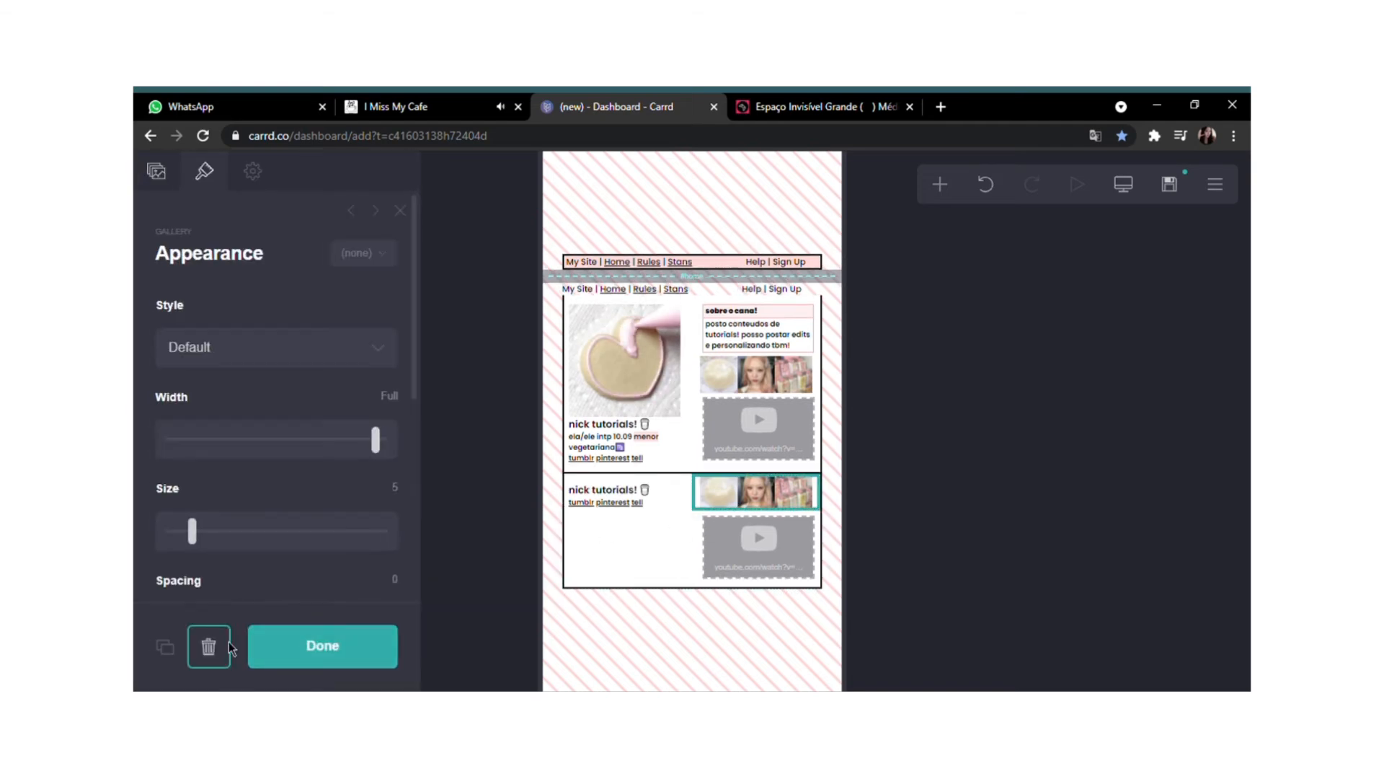
left_click(228, 658)
left_click(613, 520)
left_click(210, 649)
left_click(641, 506)
left_click(165, 646)
left_click(210, 649)
left_click(603, 506)
left_click(209, 646)
left_click(613, 506)
left_click(757, 534)
left_click(209, 646)
Move the emptied container above the section break, under the navigation bar, and set its type to Default.
left_click_drag(732, 546, 736, 317)
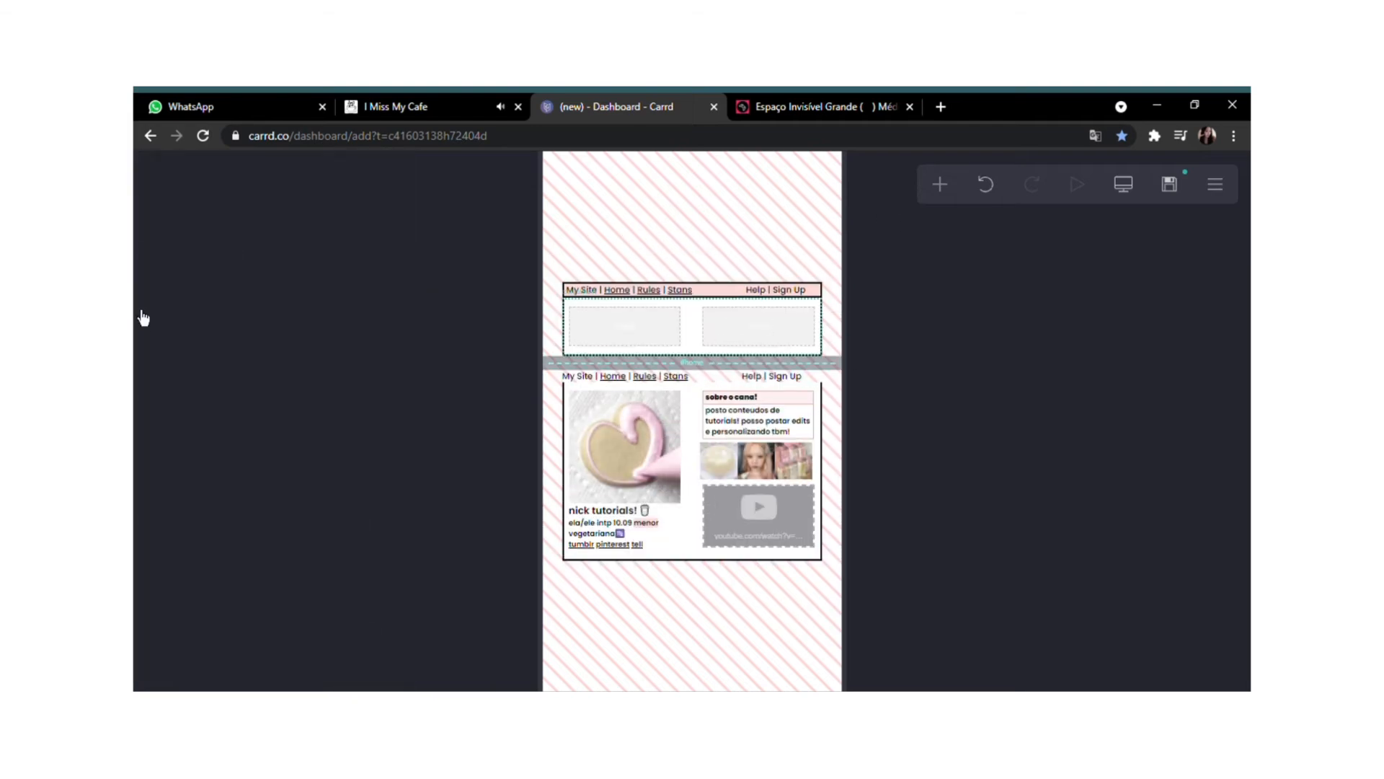
left_click(146, 168)
left_click(237, 328)
left_click(237, 366)
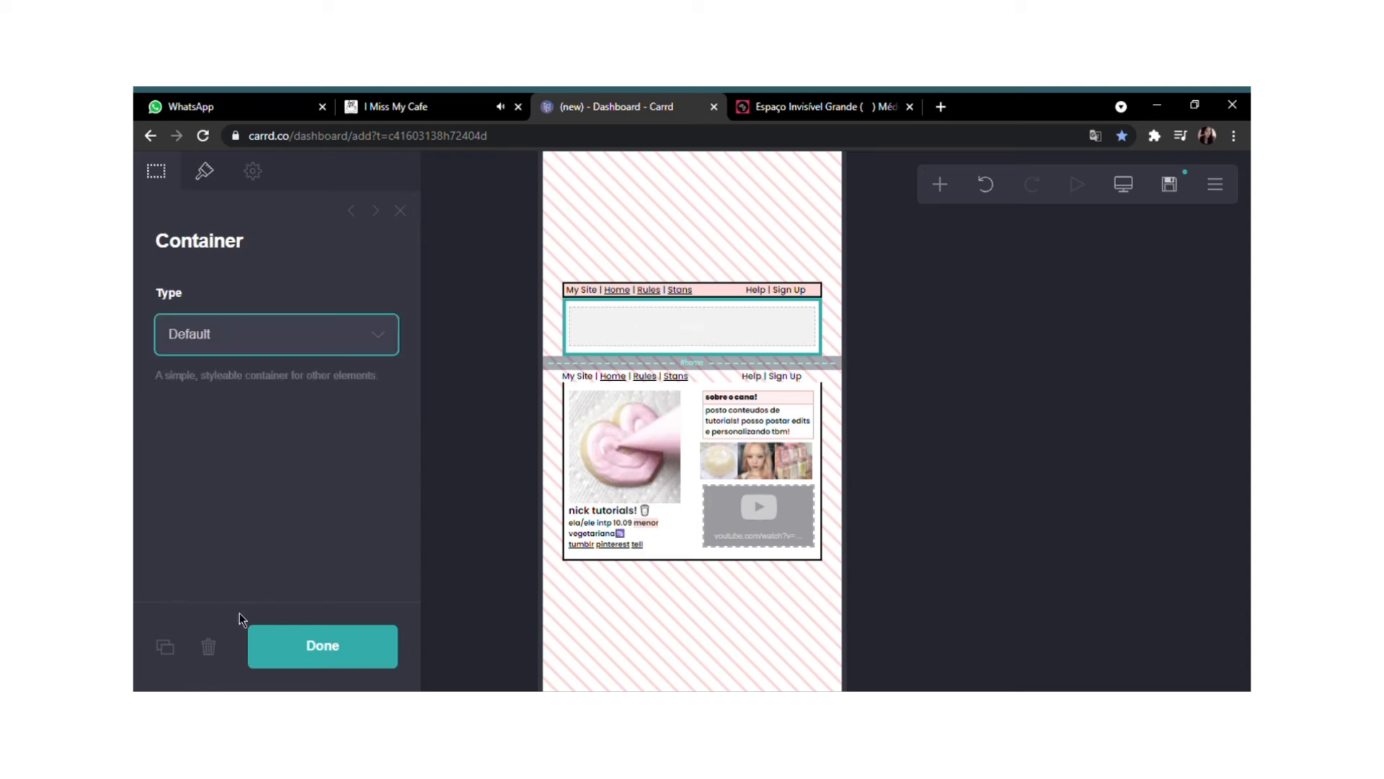
left_click(259, 634)
Try a new buttons element below the content container, and delete it.
left_click(939, 184)
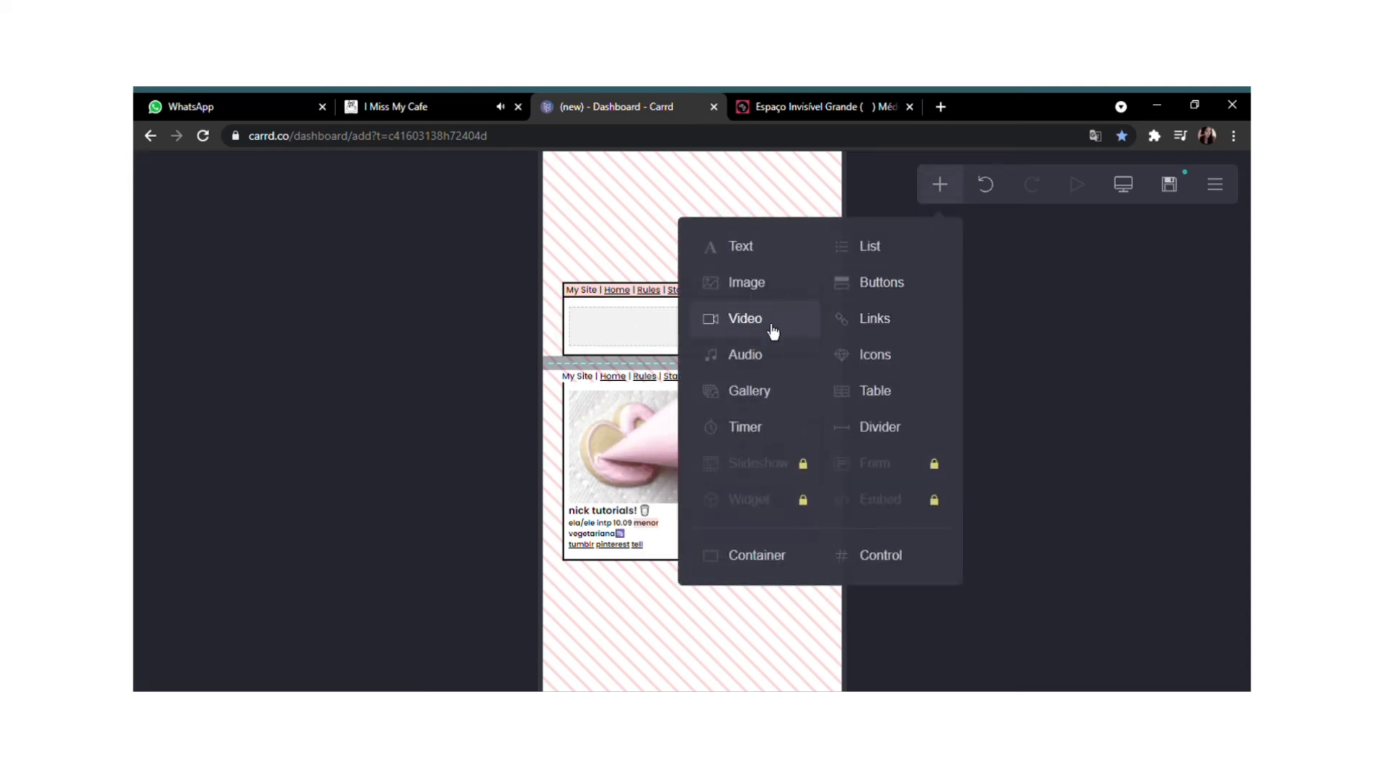
left_click(651, 642)
mouse_move(786, 523)
left_mouse_down()
mouse_move(728, 350)
mouse_move(781, 553)
mouse_move(777, 523)
left_mouse_up()
left_click(287, 638)
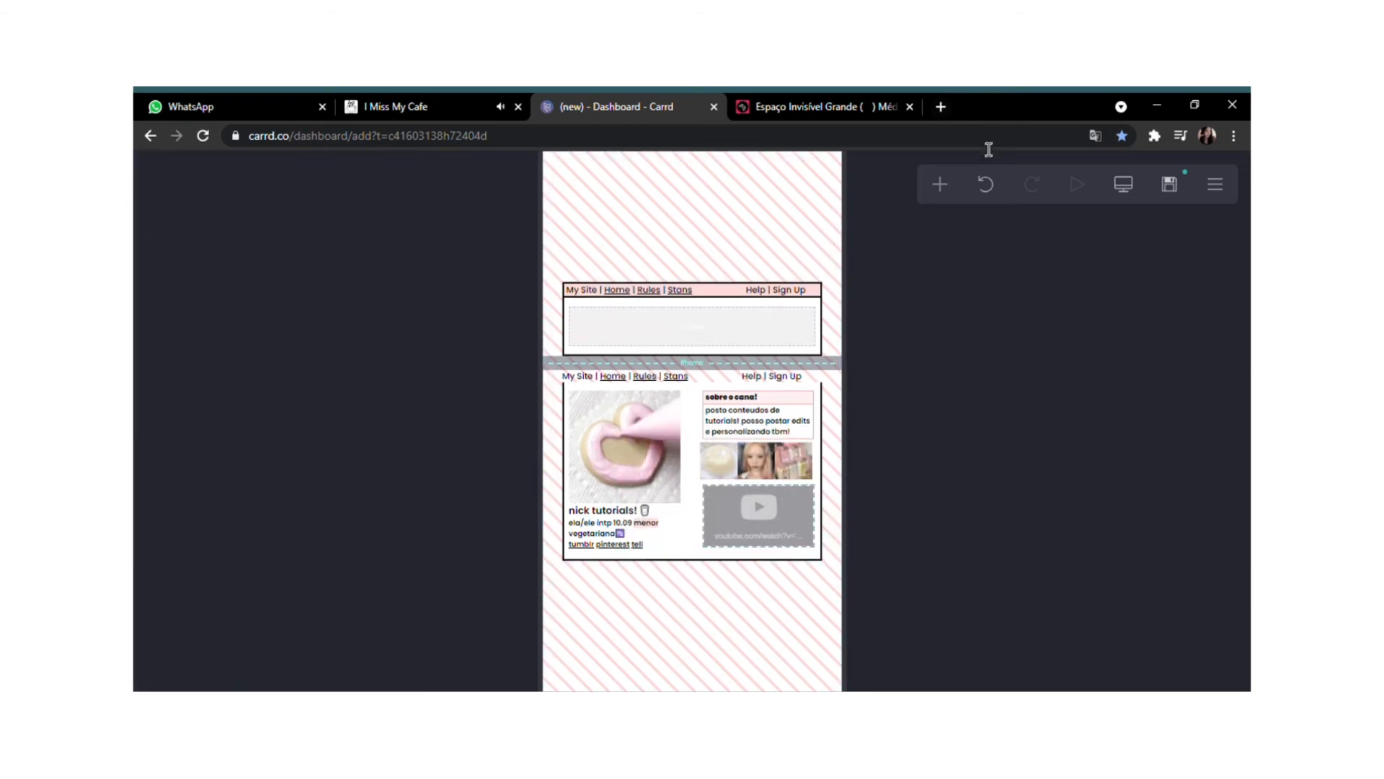
left_click(940, 184)
left_click(861, 297)
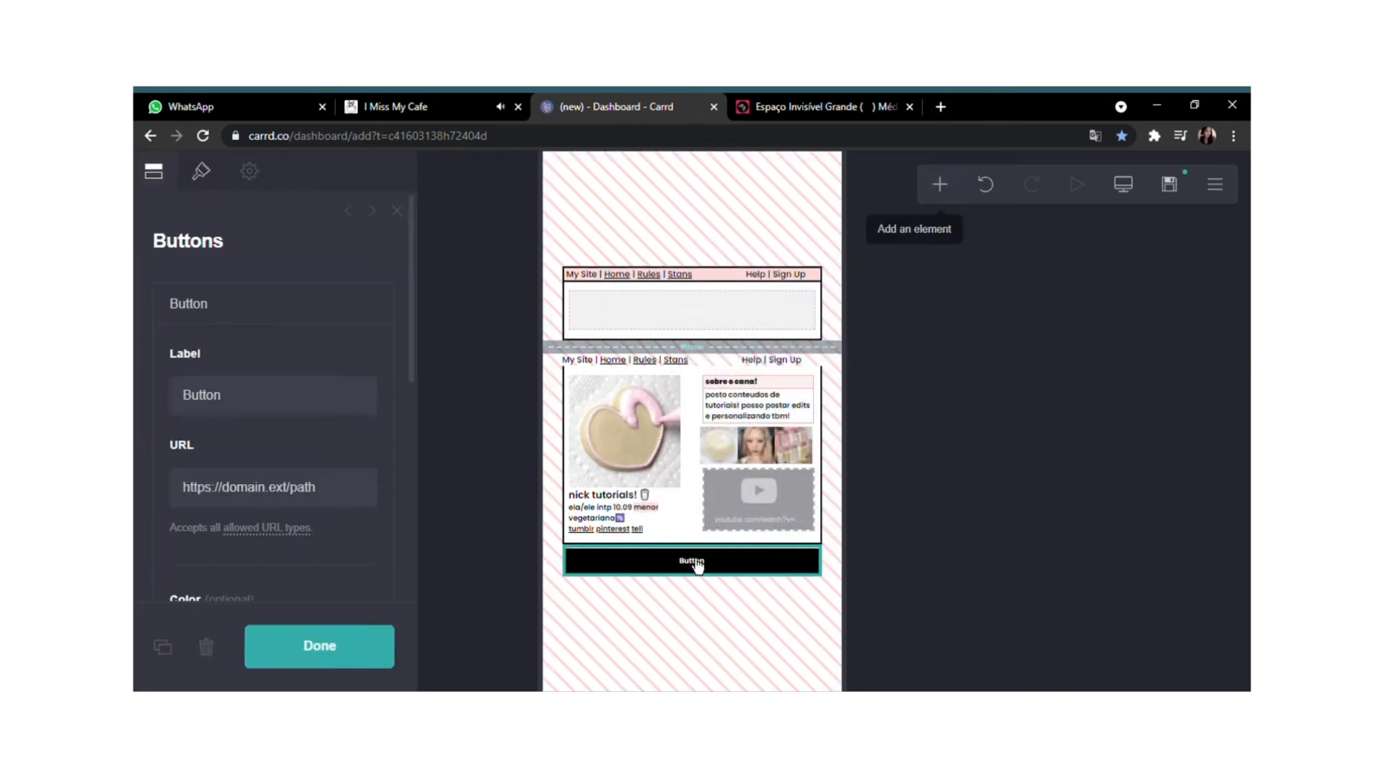
left_click(208, 647)
Try placing a duplicate of the gallery in the empty container above the section break.
left_click(755, 444)
left_click(166, 647)
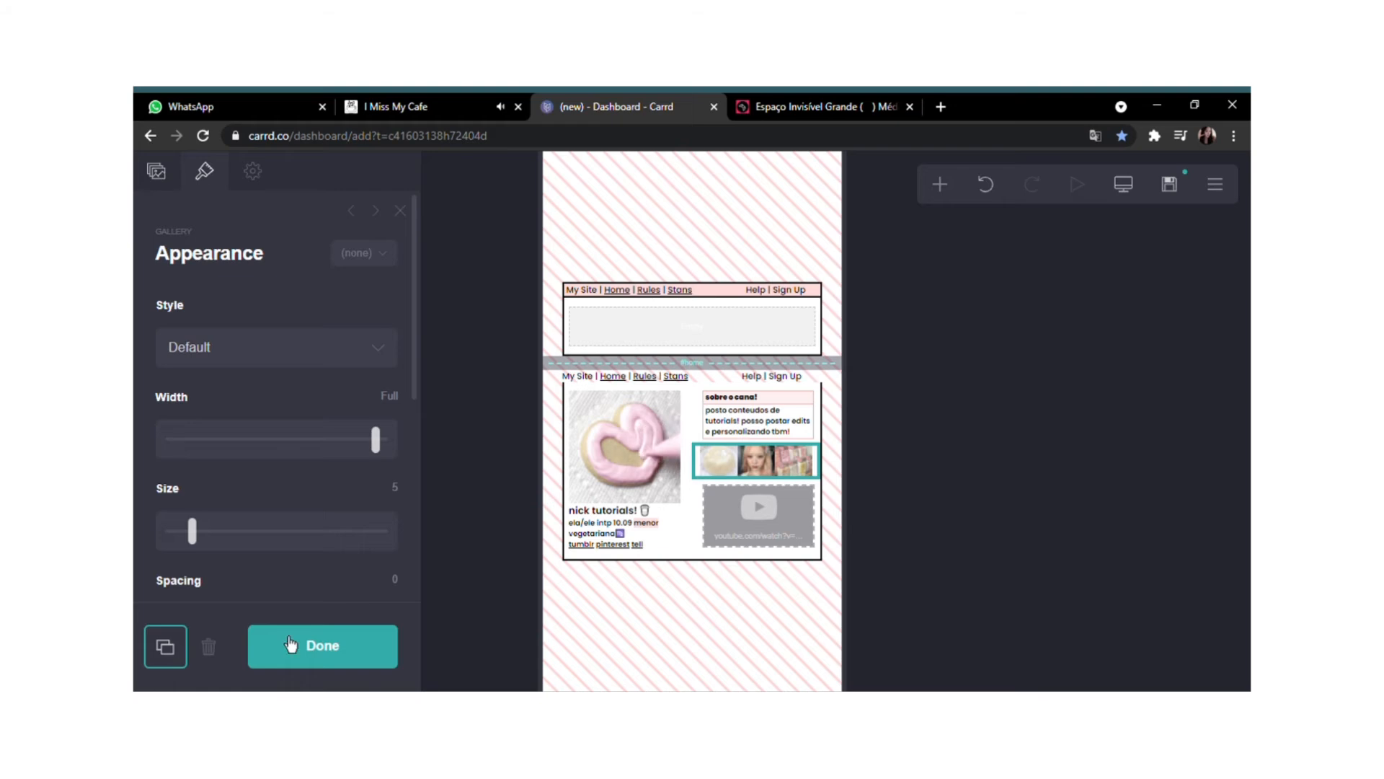
left_click_drag(744, 488, 692, 309)
scroll(192, 457, "down", 1)
left_click_drag(192, 448, 245, 487)
left_click(328, 634)
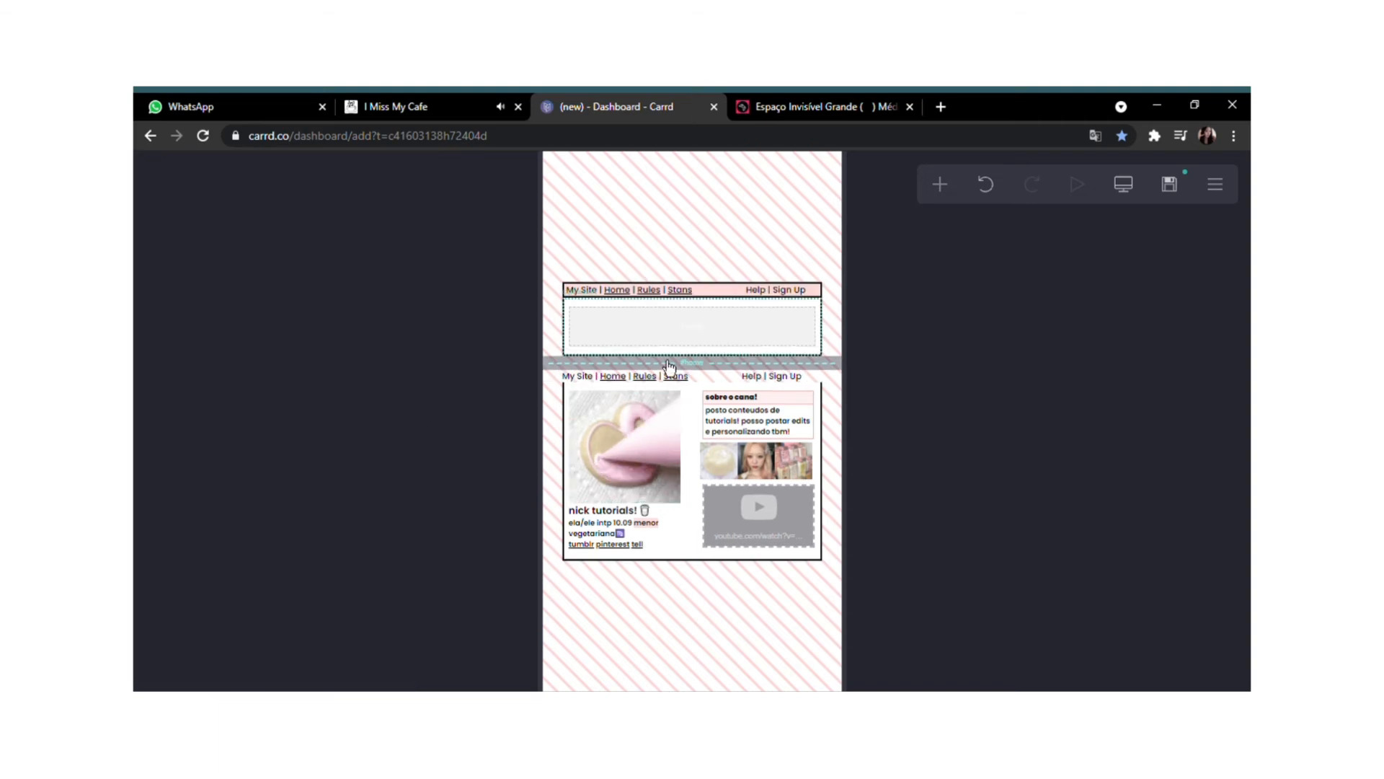
Try duplicating only the navigation text inside the pink bar.
left_click(719, 292)
left_click(165, 646)
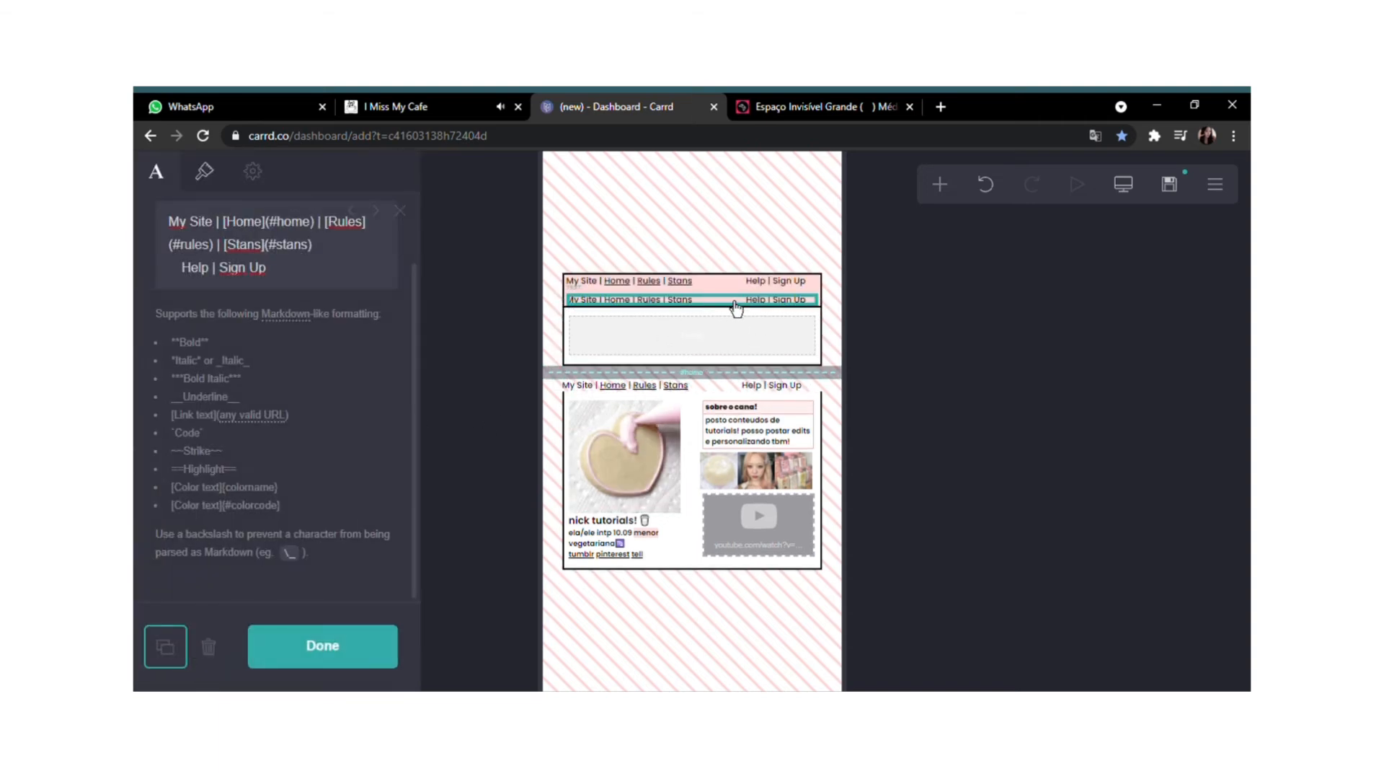
left_click(322, 645)
left_click(690, 309)
left_click(145, 649)
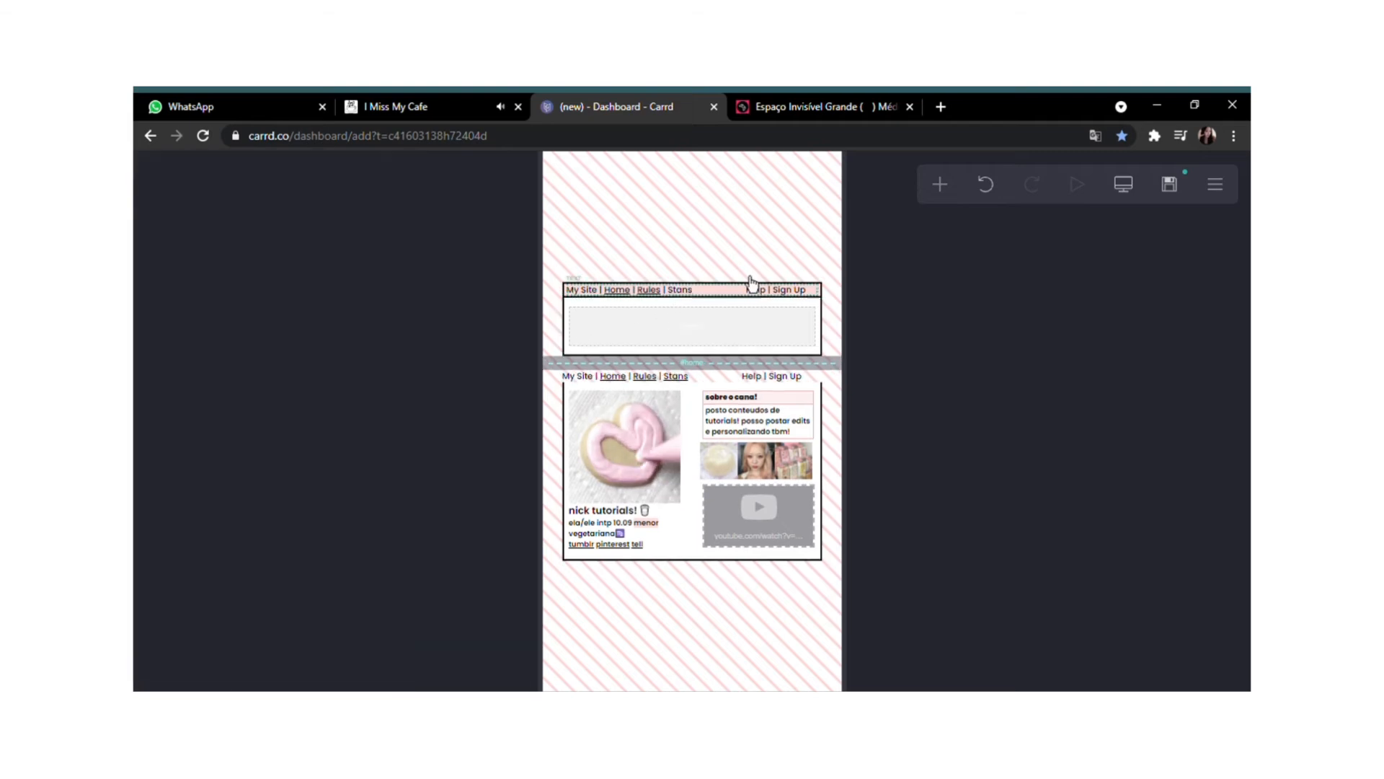
Duplicate the whole pink navigation container and move the copy below the home section break.
left_click(829, 306)
left_click(164, 646)
left_click_drag(716, 310, 822, 303)
left_click(356, 662)
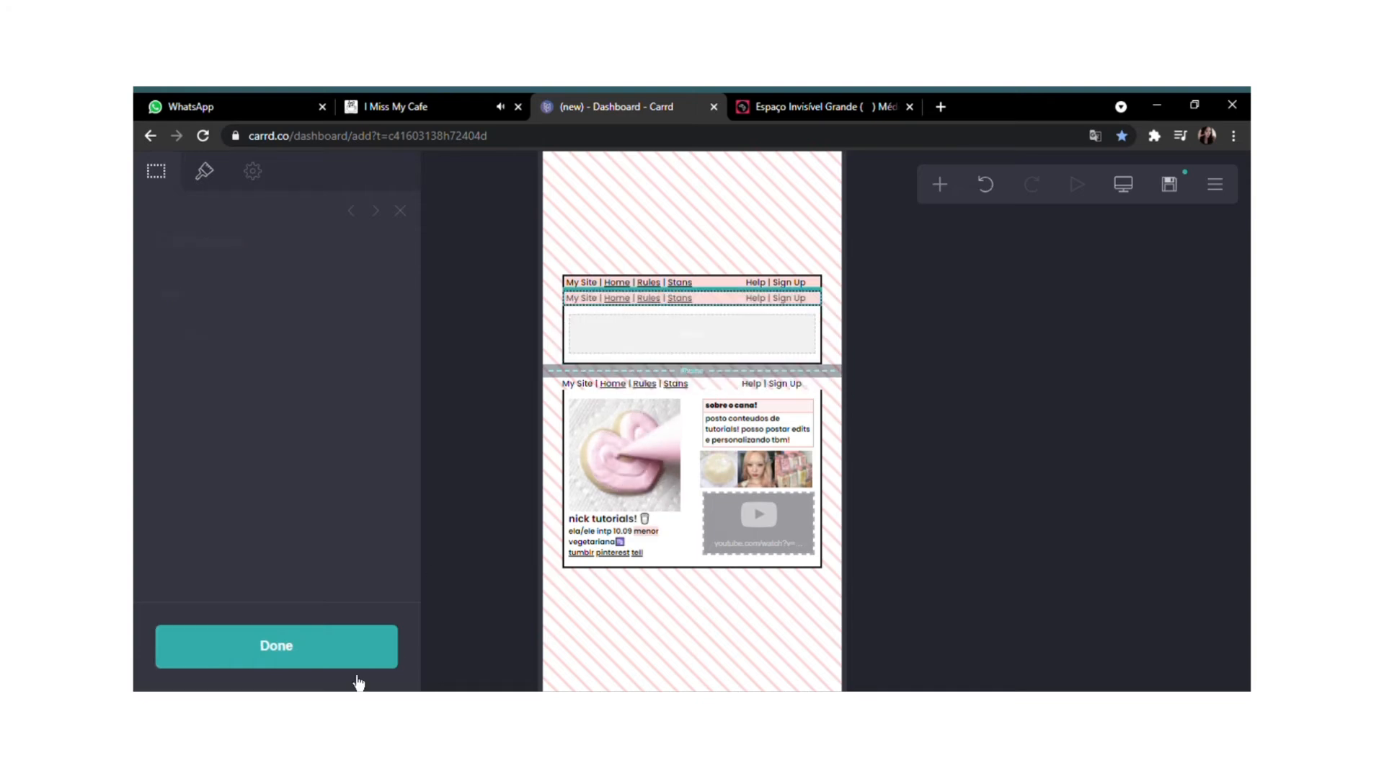
left_click_drag(577, 333, 575, 388)
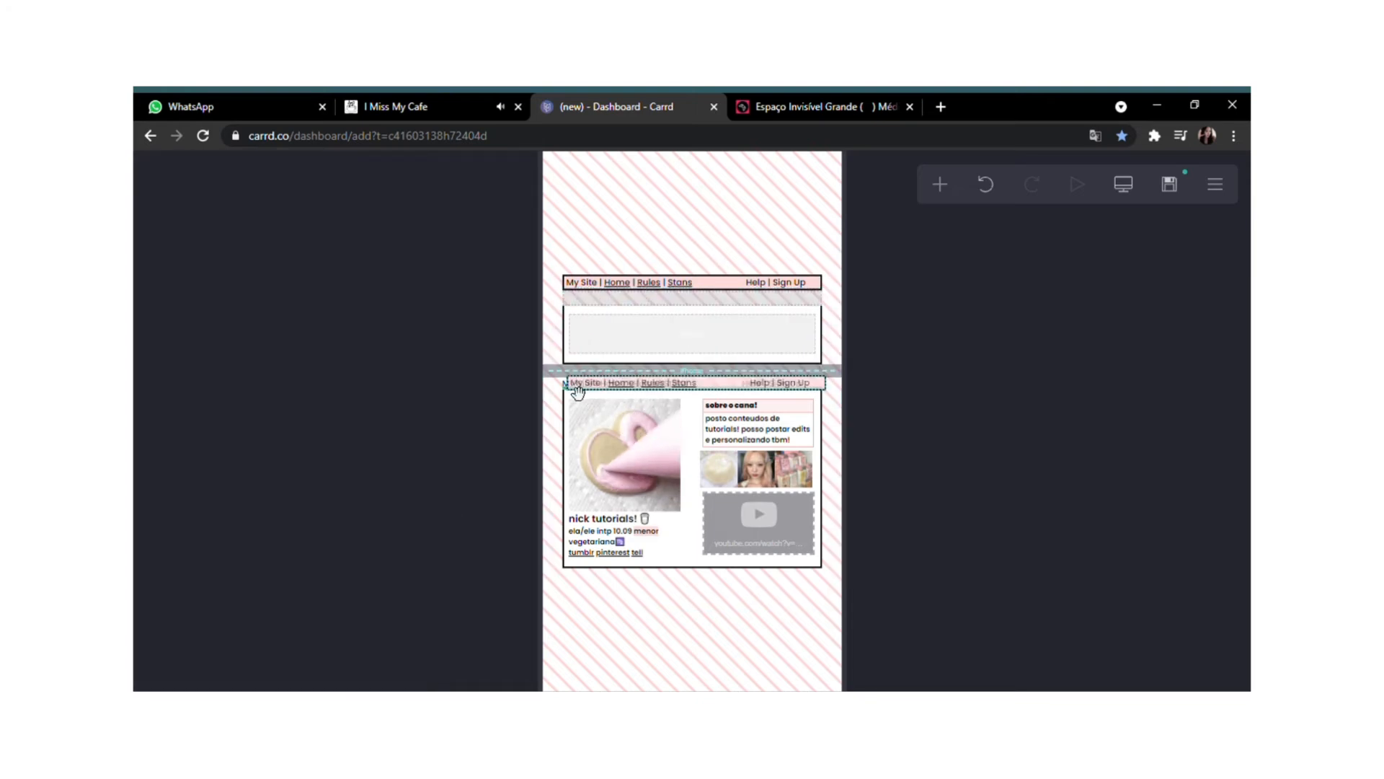
left_click(640, 391)
left_click(638, 385)
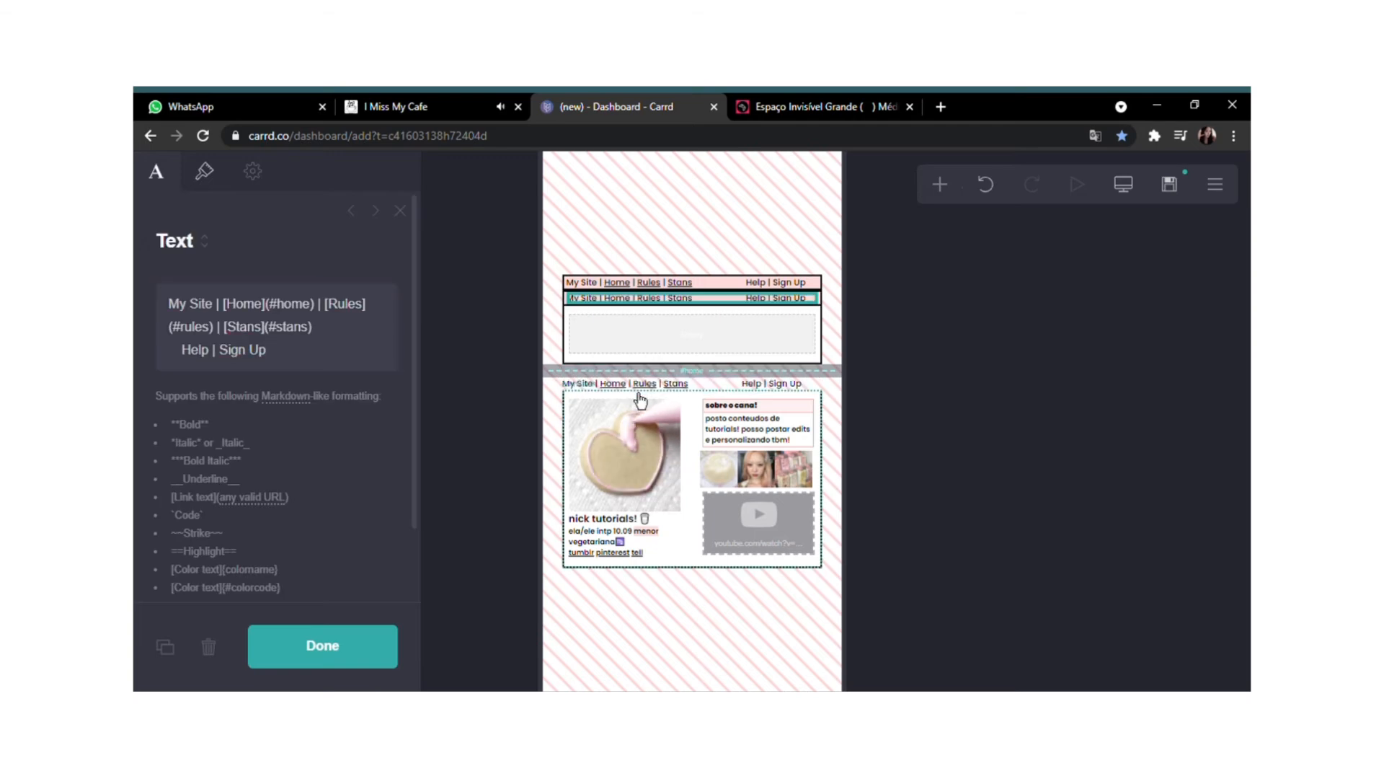
left_click_drag(714, 303, 713, 388)
left_click(310, 646)
Delete the loose navigation text between the copied pink bar and the content container.
left_click(618, 393)
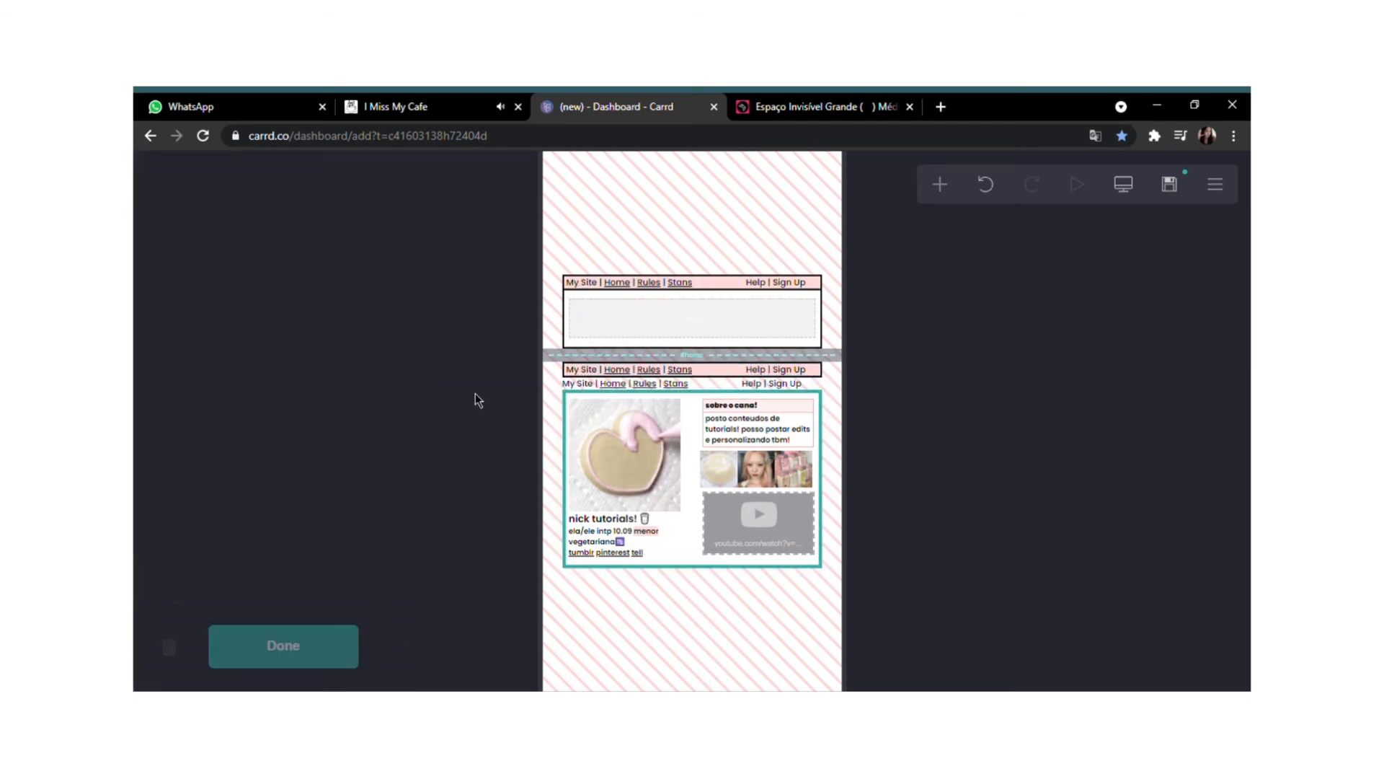
left_click(512, 405)
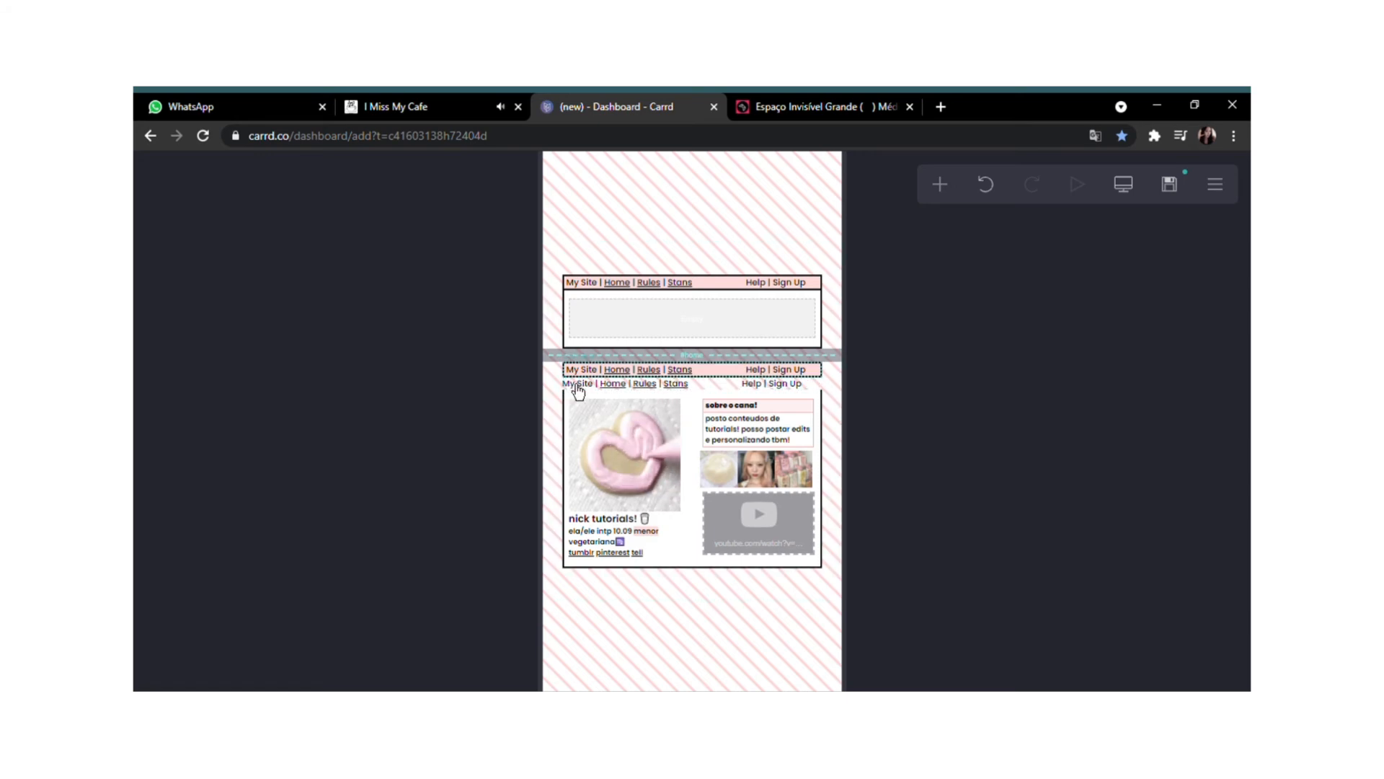
left_click(578, 387)
left_click(201, 648)
Replace the Home link and its separator in the navigation text above the profile content with blank spacing.
left_click(619, 382)
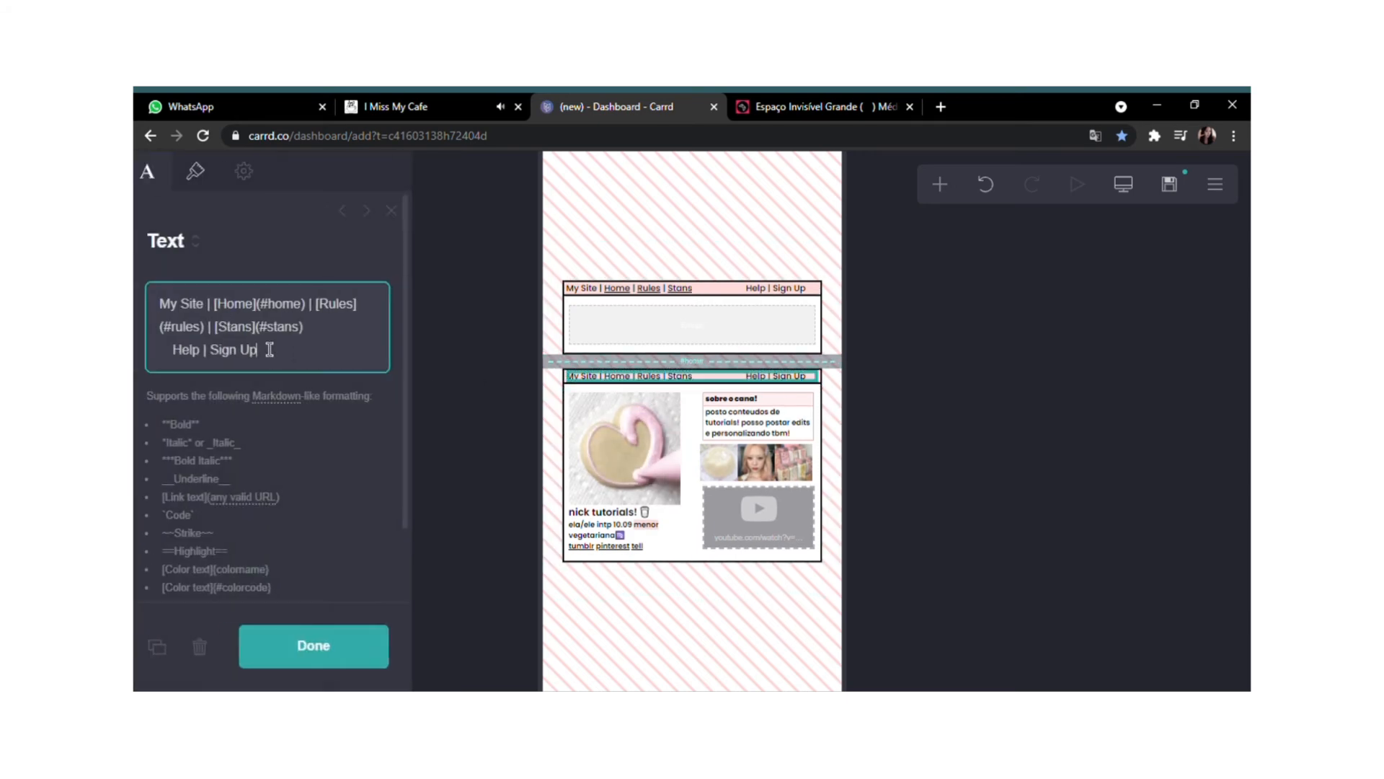
left_click_drag(316, 303, 283, 346)
key("BackSpace")
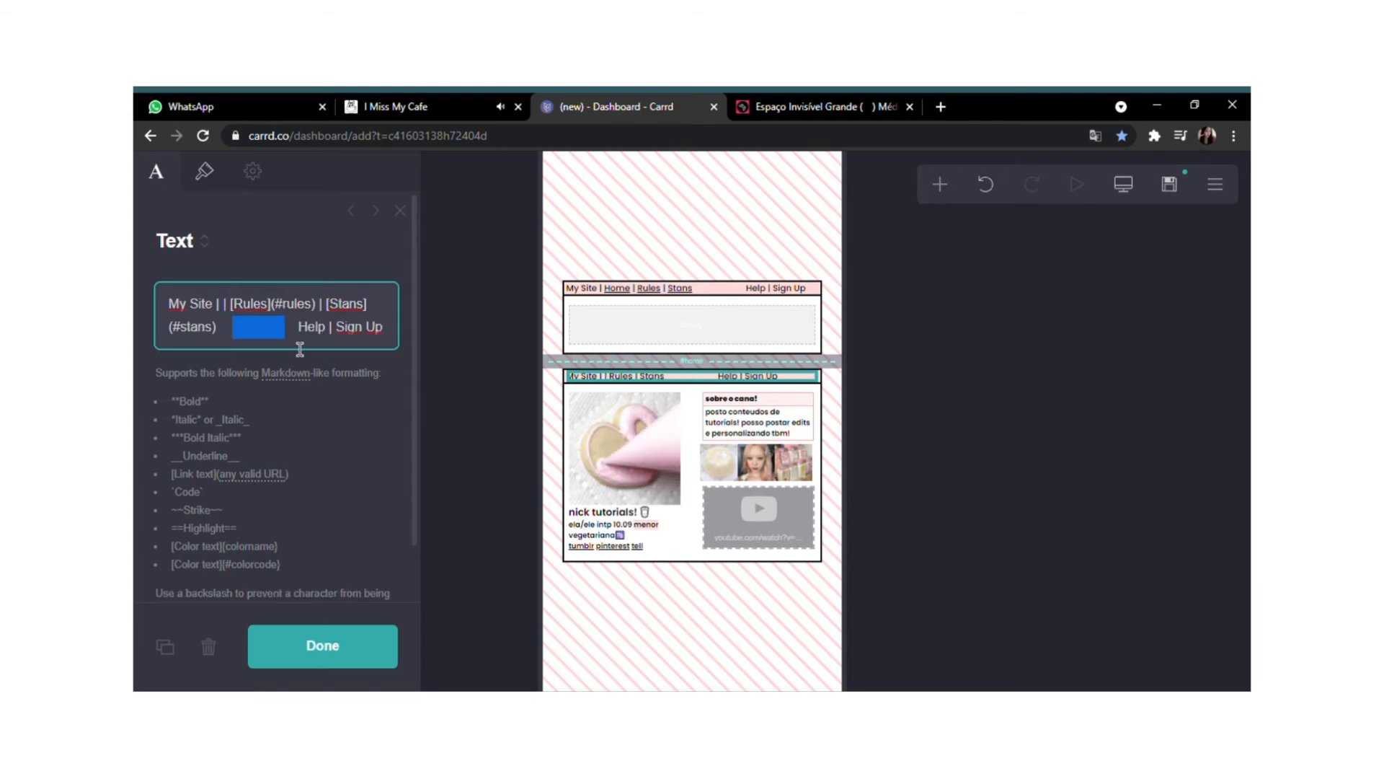
left_click_drag(223, 305, 217, 305)
key("BackSpace")
key("ctrl+v")
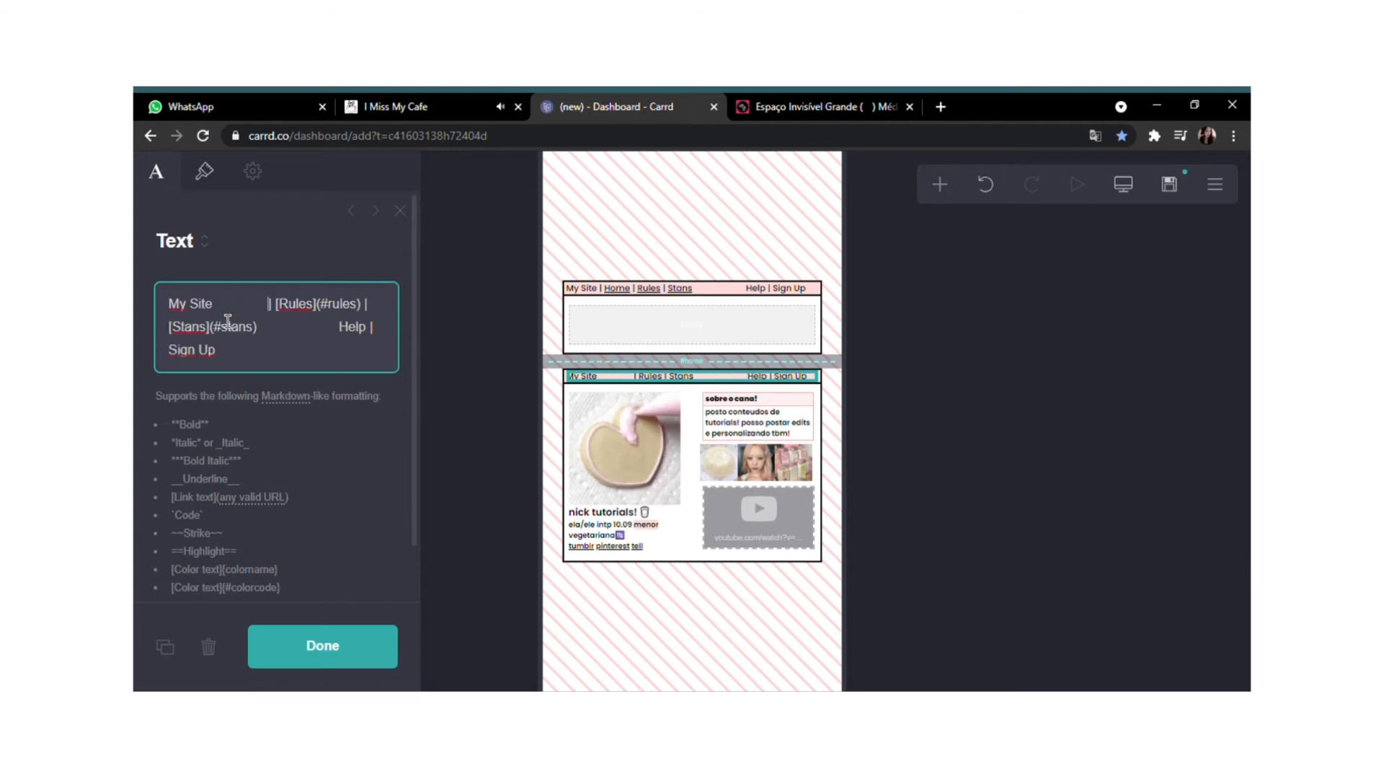
key("BackSpace")
key("BackSpace")
left_click(324, 647)
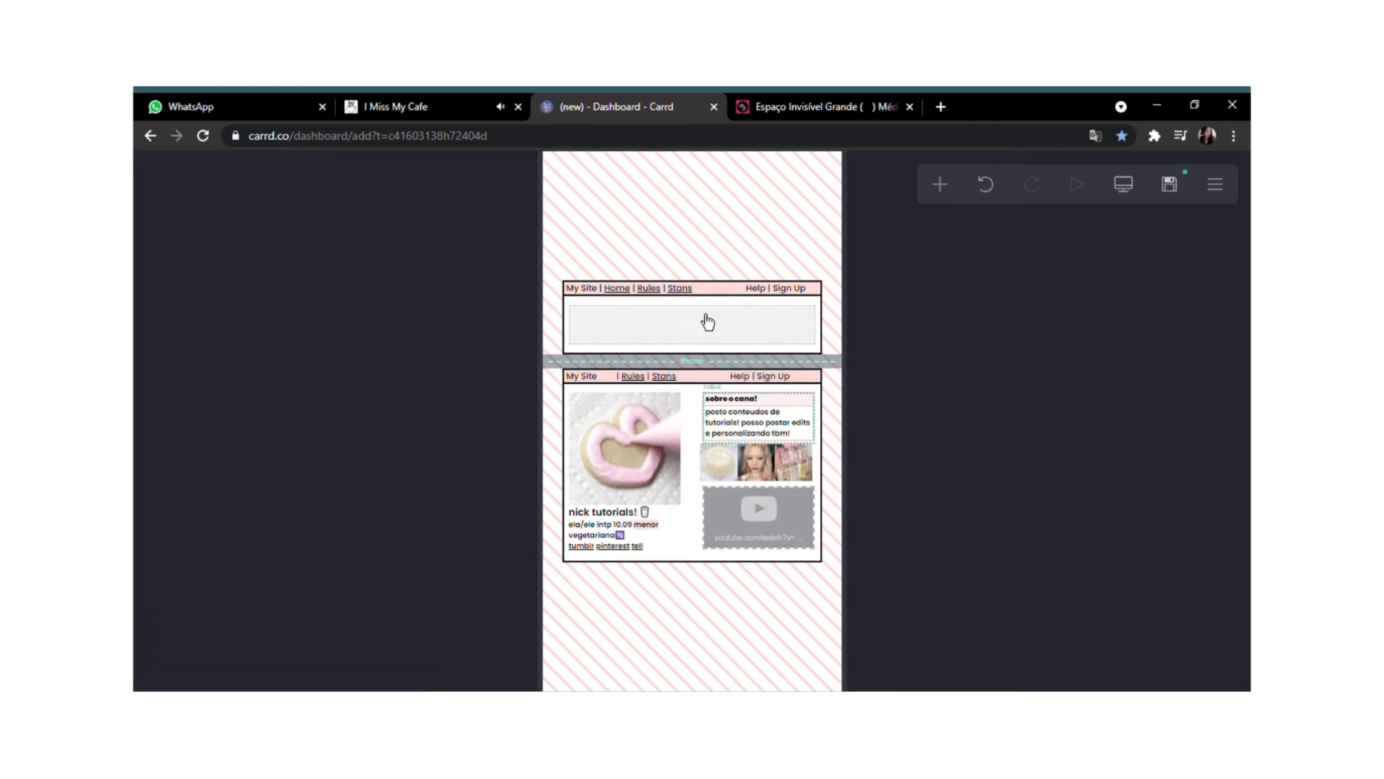
Duplicate the home section break, place the copy below the profile content container, and name it "rules".
left_click(712, 362)
left_click(166, 649)
left_click_drag(723, 371, 668, 581)
scroll(271, 389, "down", 3)
left_click_drag(272, 402, 167, 411)
key("BackSpace")
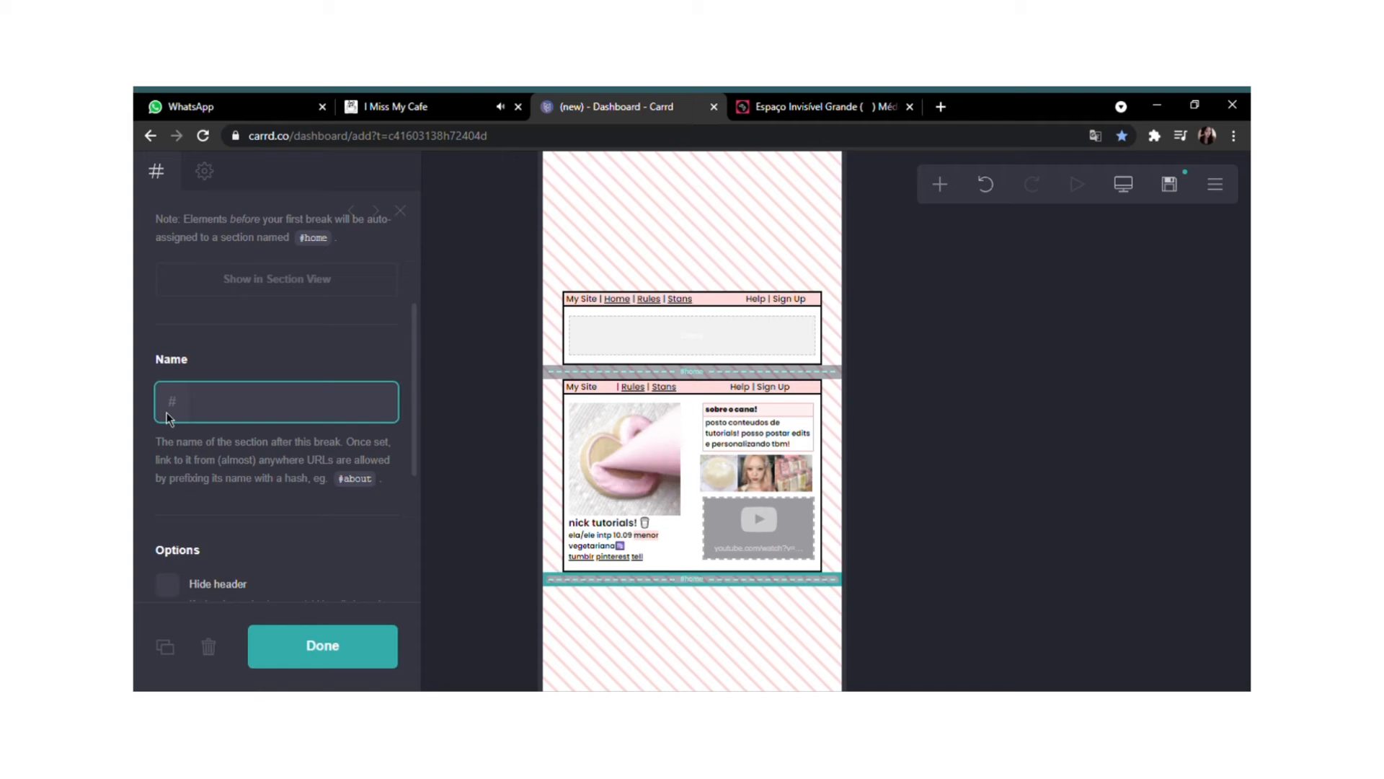
type("index")
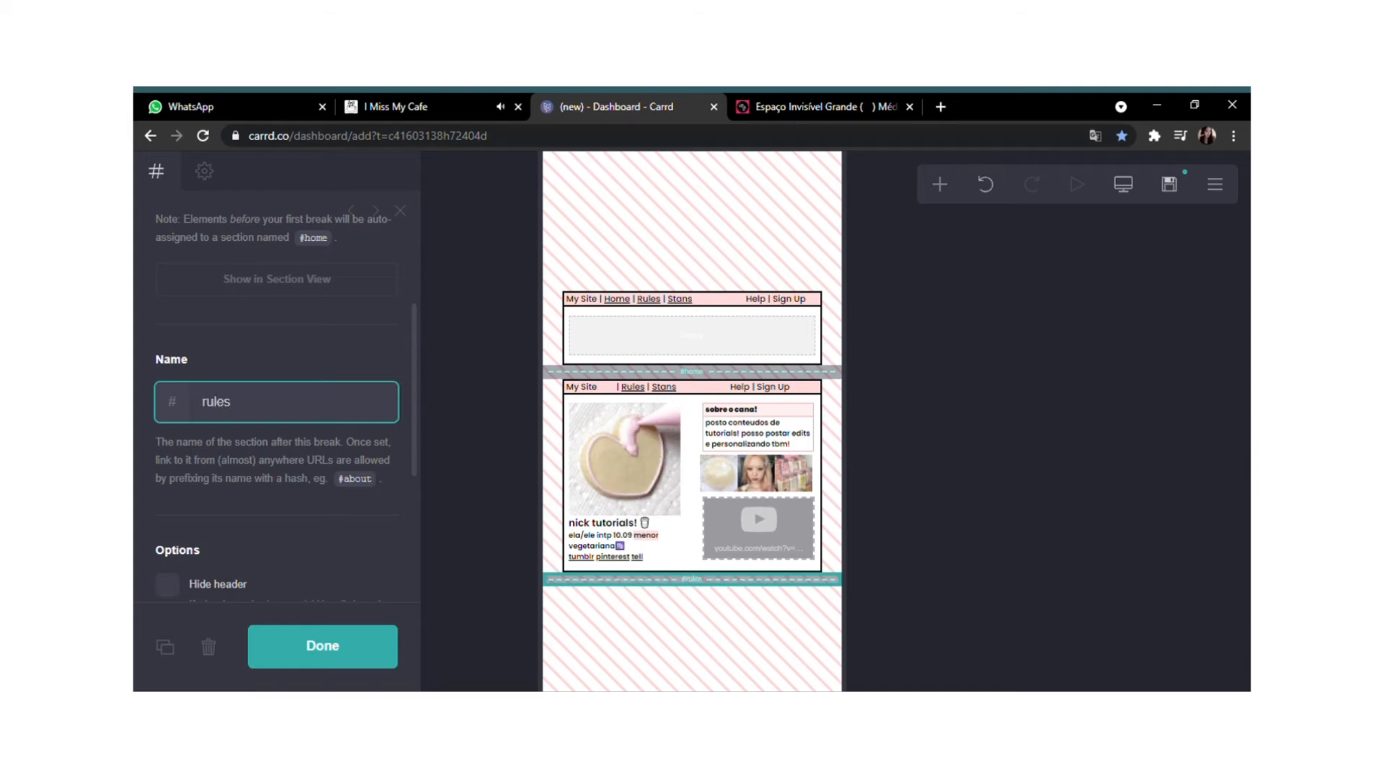
left_click(322, 645)
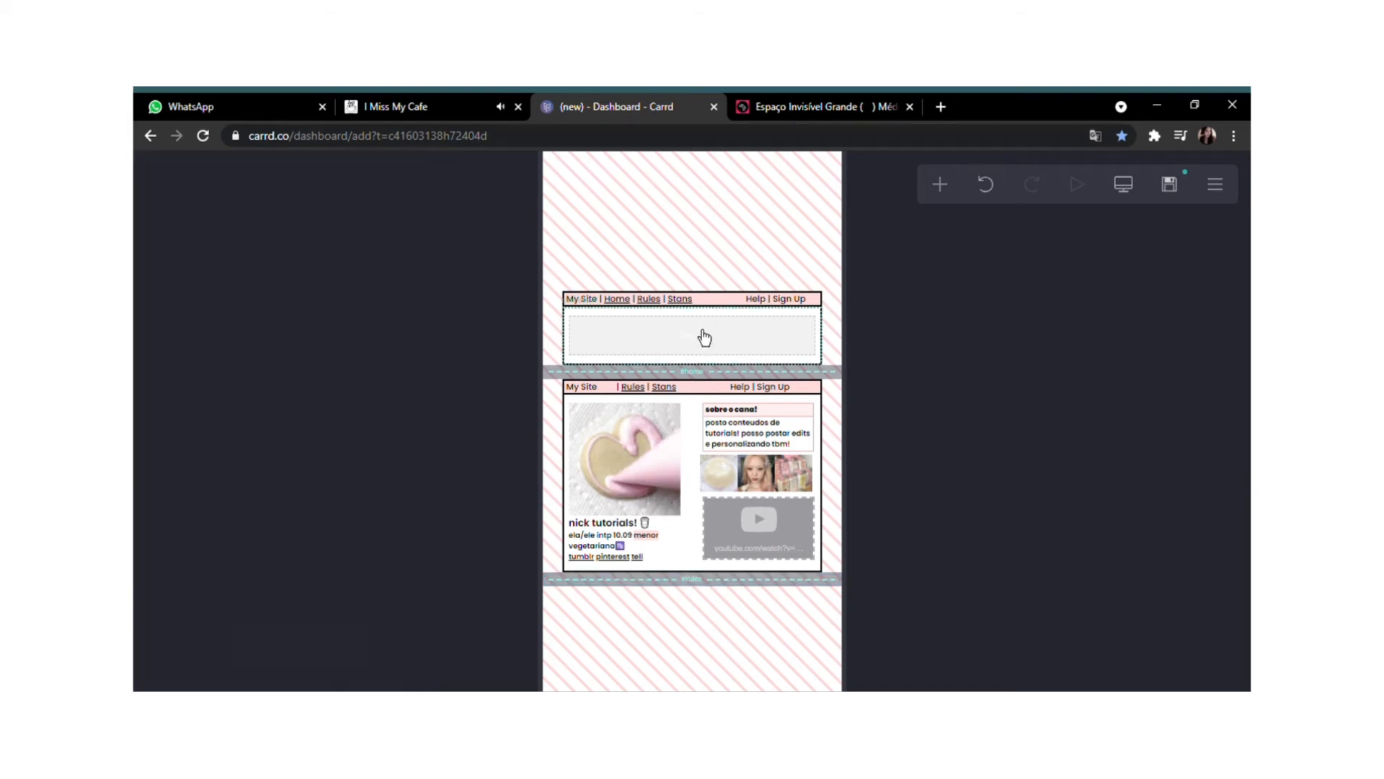
left_click(738, 311)
left_click(165, 645)
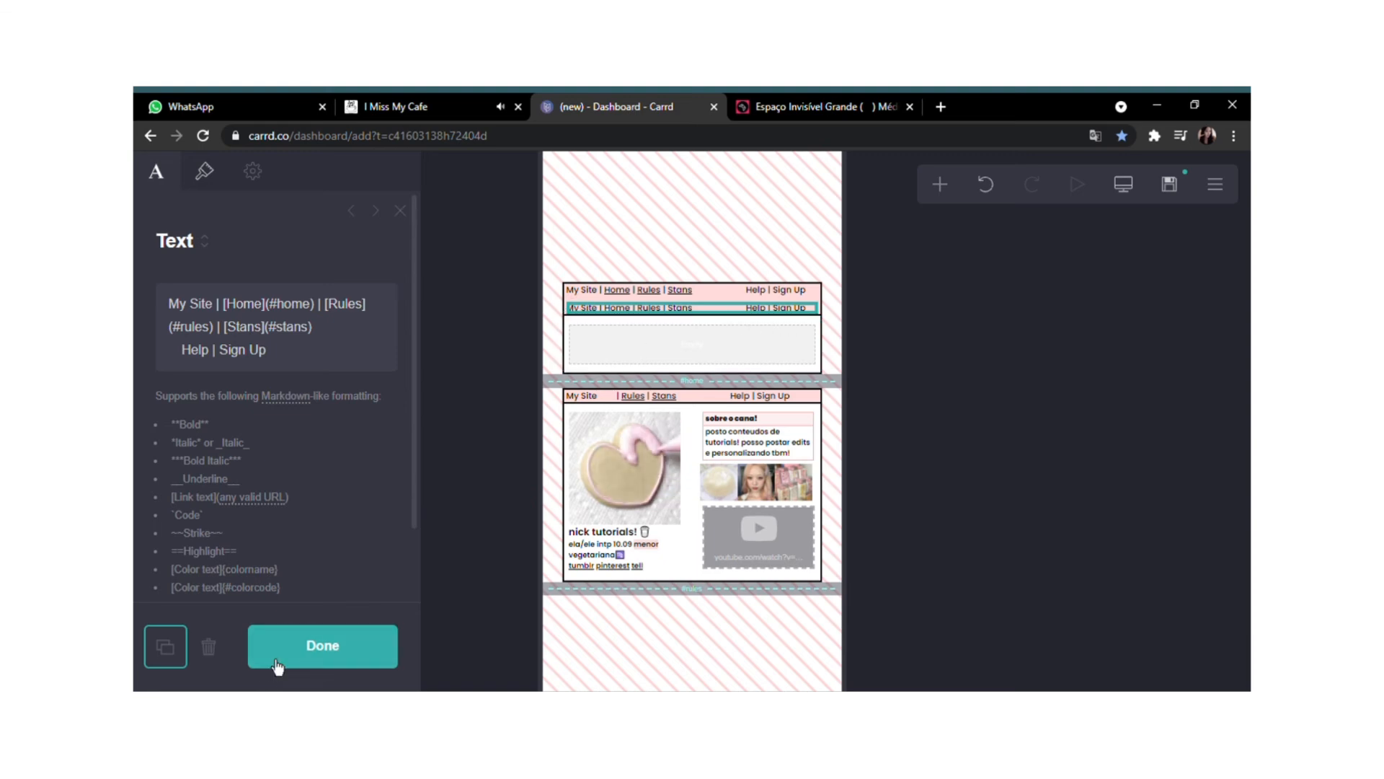
left_click(208, 645)
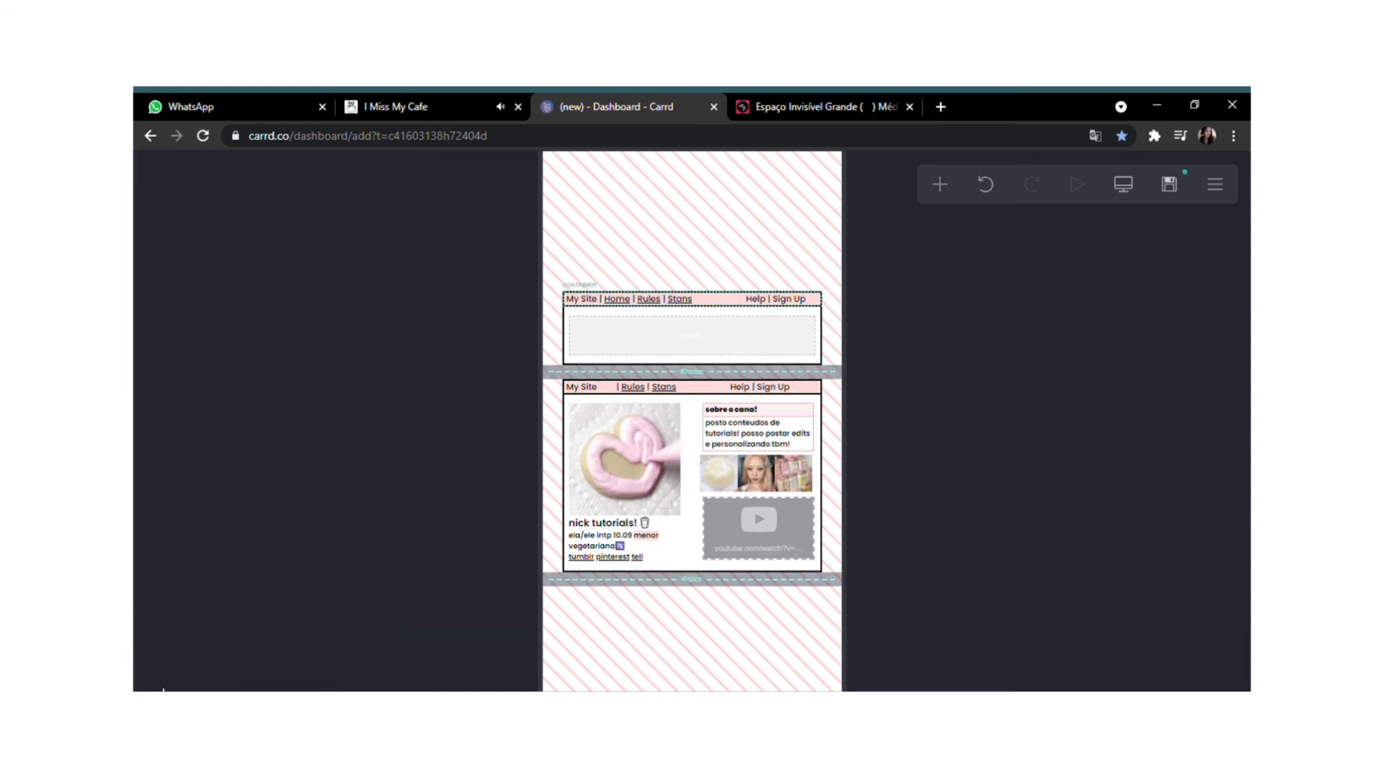
Duplicate the first pink navigation container and the empty white container, placing both copies below the rules section break.
left_click(692, 305)
left_click(167, 649)
left_click_drag(635, 311, 675, 593)
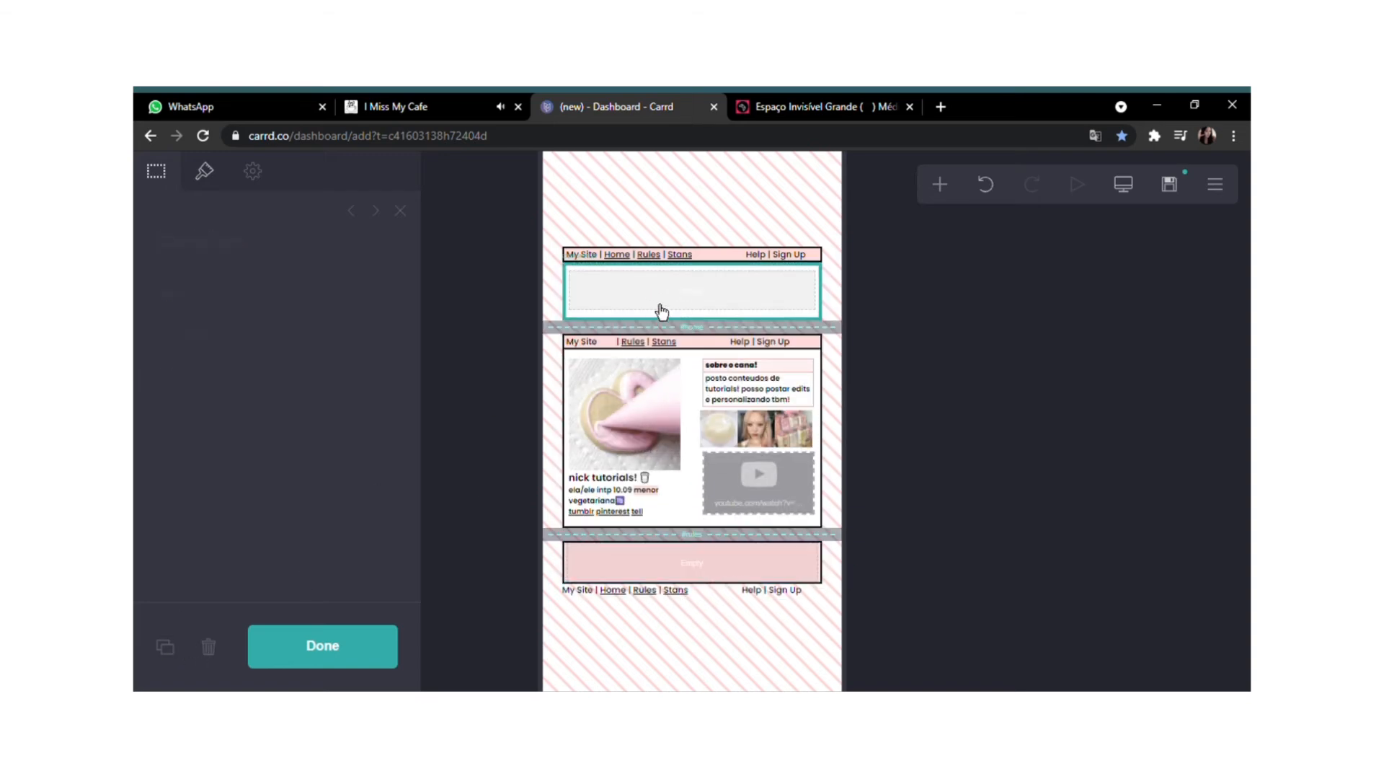
left_click(165, 647)
left_click_drag(658, 323, 624, 565)
left_click(711, 543)
left_click(299, 652)
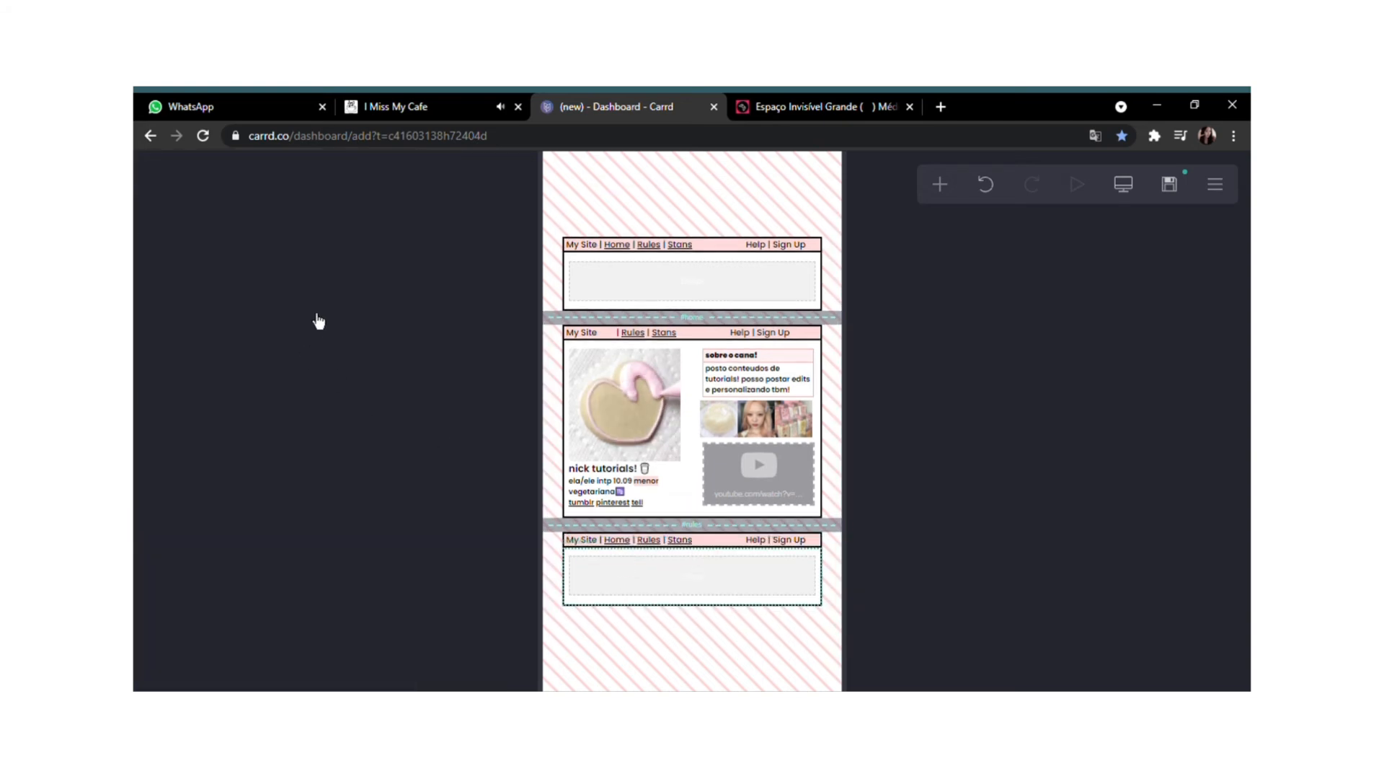
Replace the Rules link in the navigation text below the rules section break with blank spacing.
left_click(635, 549)
left_click(208, 175)
left_click(619, 544)
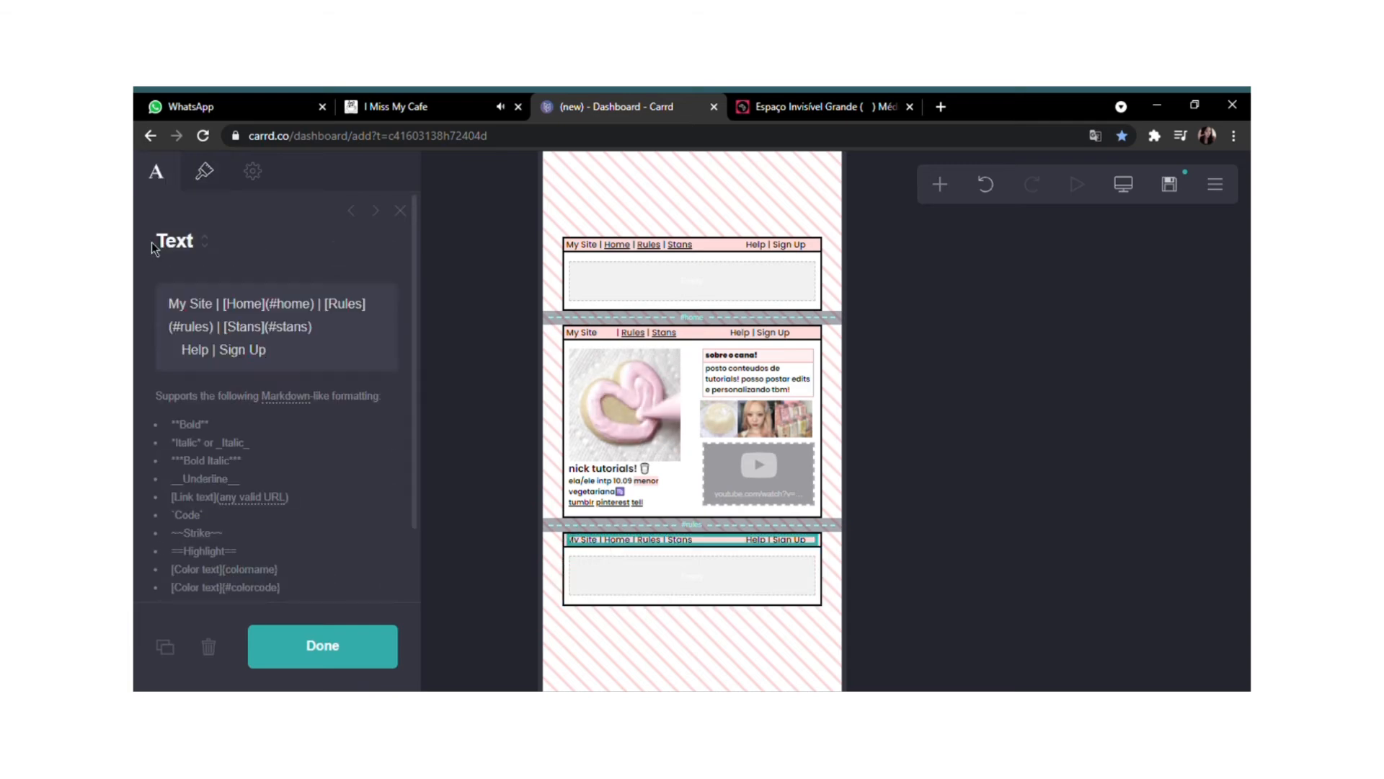
left_click_drag(324, 304, 224, 342)
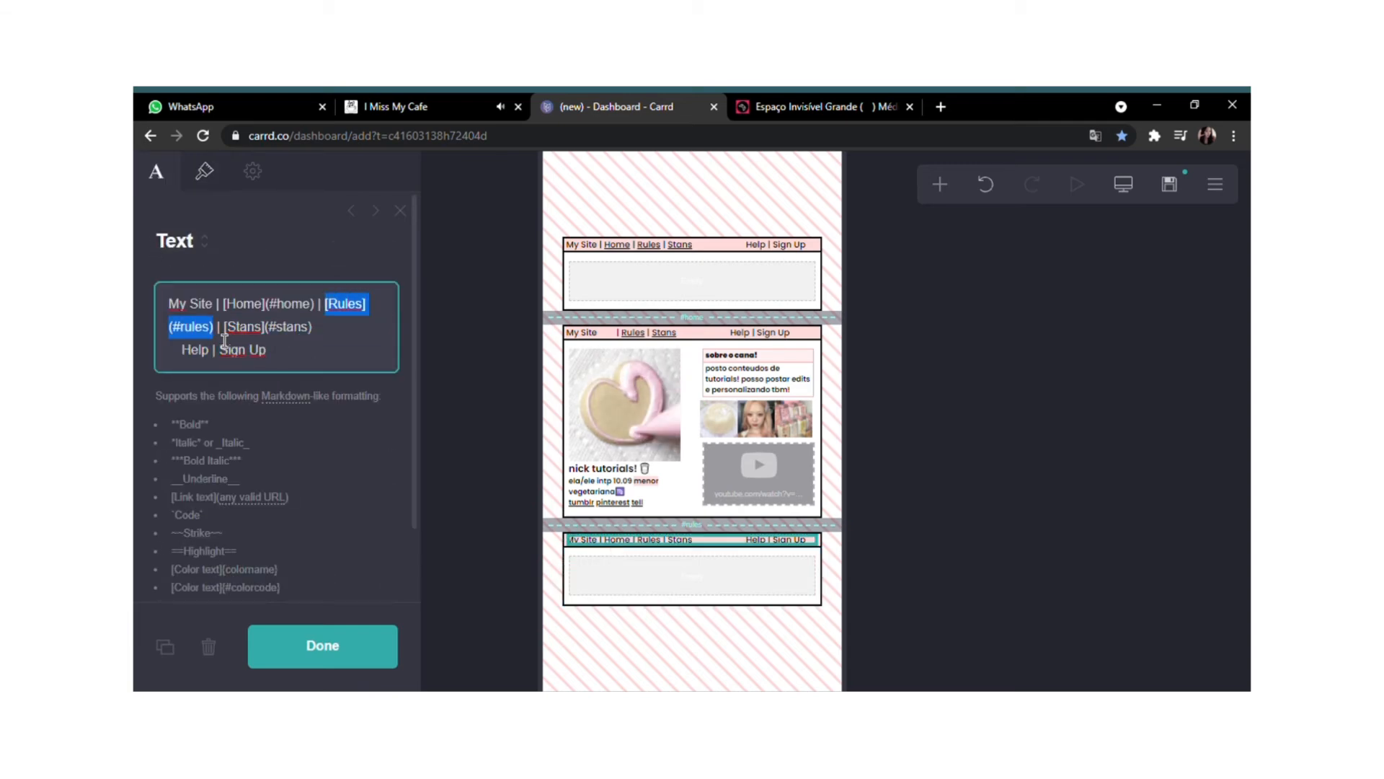
left_click(329, 655)
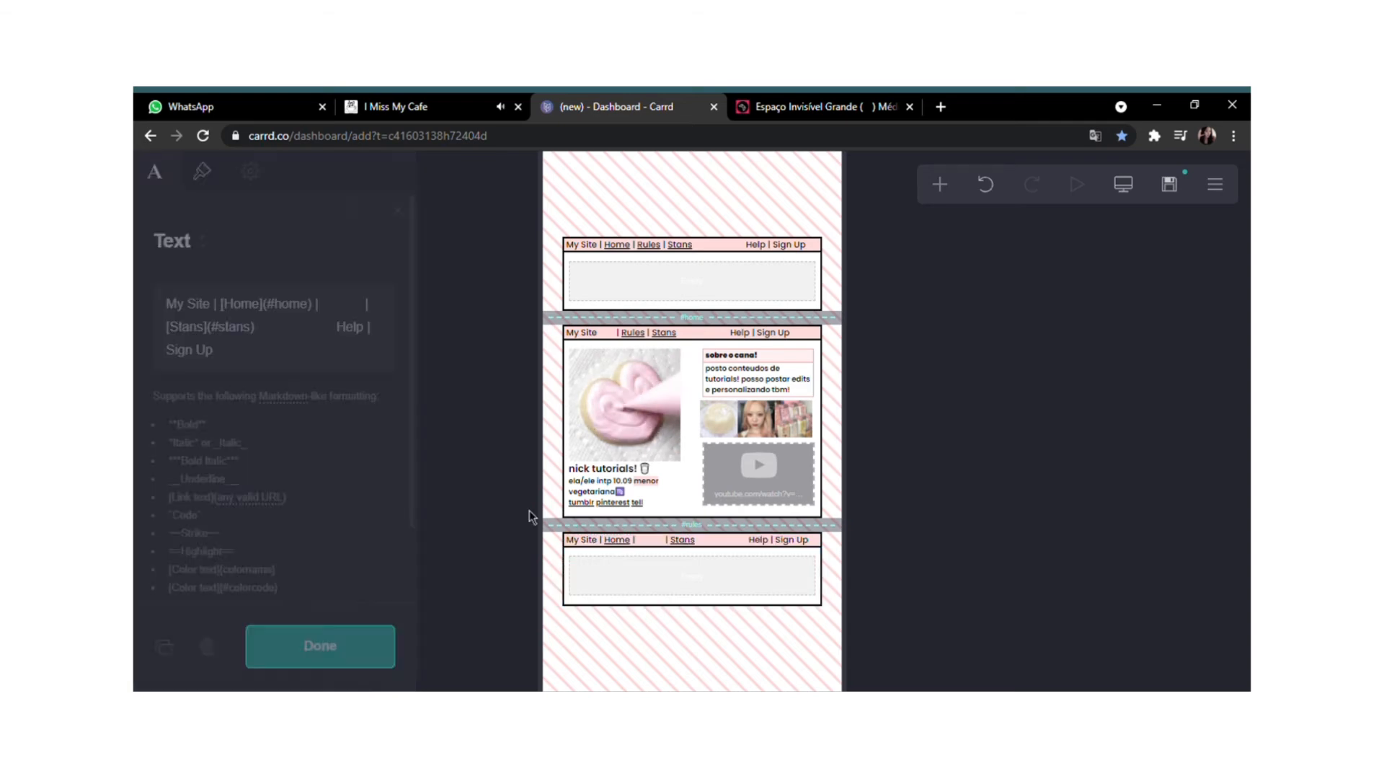
Change the empty white container below the rules section break to a two-column container.
left_click(620, 575)
left_click(156, 174)
left_click(252, 335)
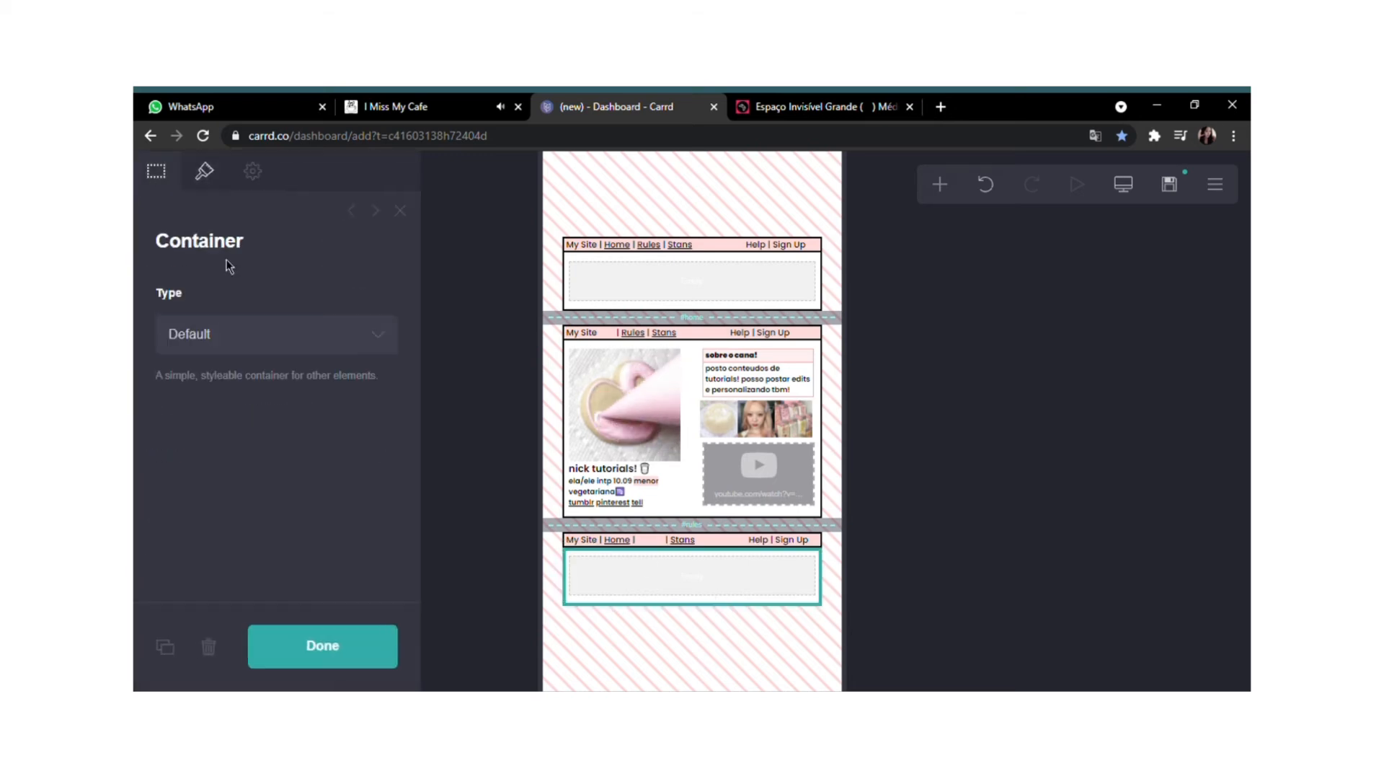
left_click(259, 387)
left_click(281, 666)
left_click(939, 185)
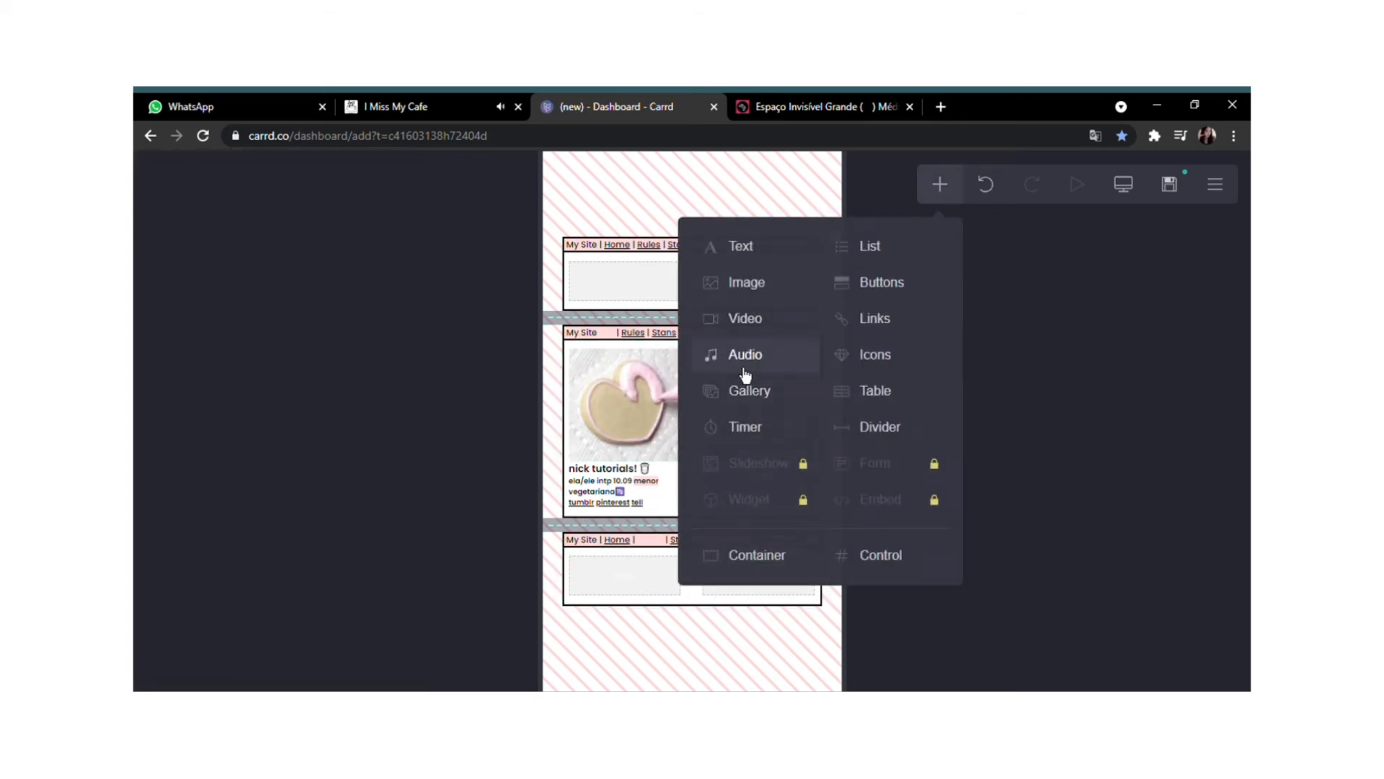
left_click(791, 292)
left_click(670, 595)
left_click(727, 588)
left_click(205, 656)
Copy the "nick tutorials!" heading into the left column of the rules container and change its words to "amo amo amo!", keeping the emoji.
left_click(640, 441)
left_click(641, 470)
left_click(165, 648)
left_click_drag(612, 473, 622, 565)
left_click_drag(244, 303, 140, 288)
type("amo amo amo")
Duplicate the "amo amo amo!" heading and change the copy's words to "não não não!", keeping the emoji.
left_click(166, 647)
double_click(242, 310)
left_click_drag(253, 304, 137, 288)
type("não n! 🗑")
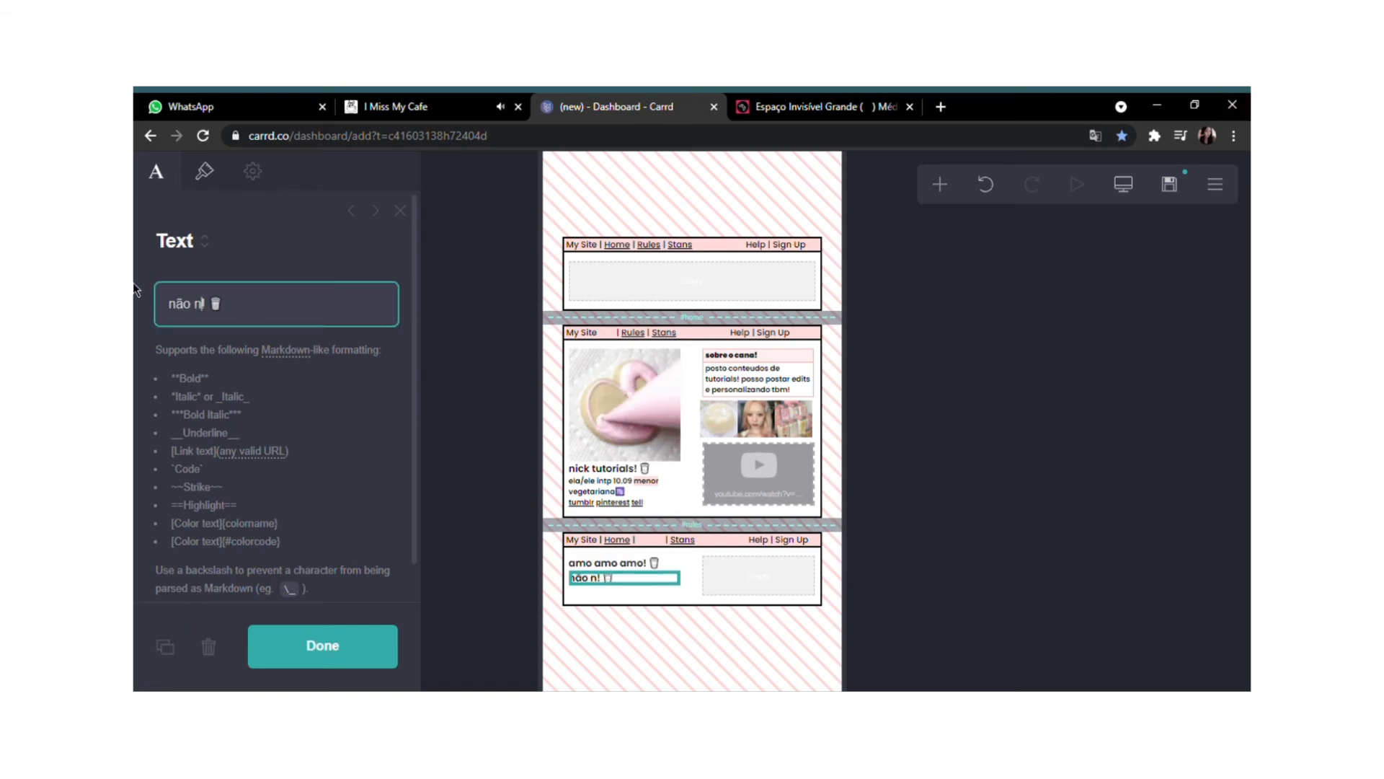
left_click(330, 653)
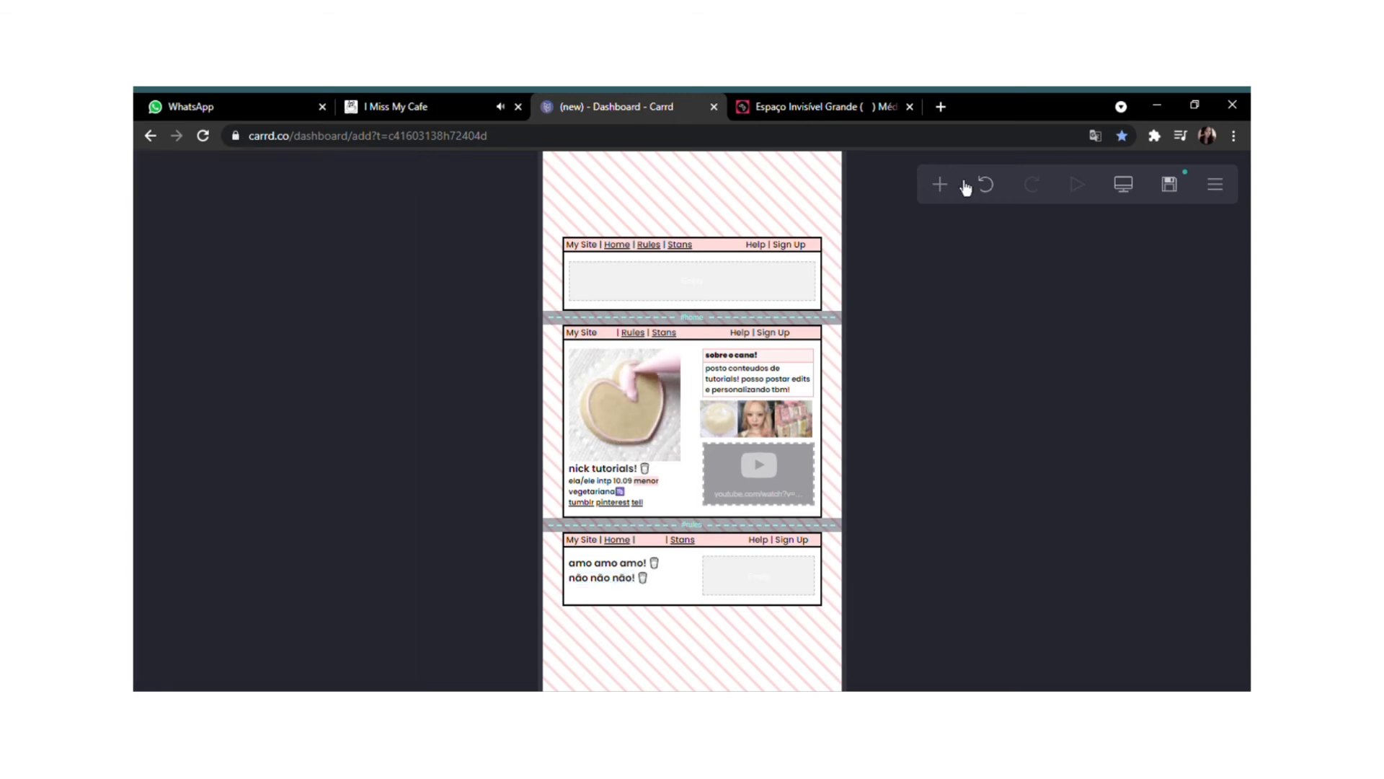
Copy the bio text between the two headings and replace it with "frio, chuva, meus pets, fzr carrd, favs, sanrio".
left_click(940, 185)
left_click(624, 487)
left_click(165, 647)
left_click_drag(626, 499, 633, 587)
left_click_drag(261, 329, 133, 205)
key("BackSpace")
type("frio, chuva, meus pets")
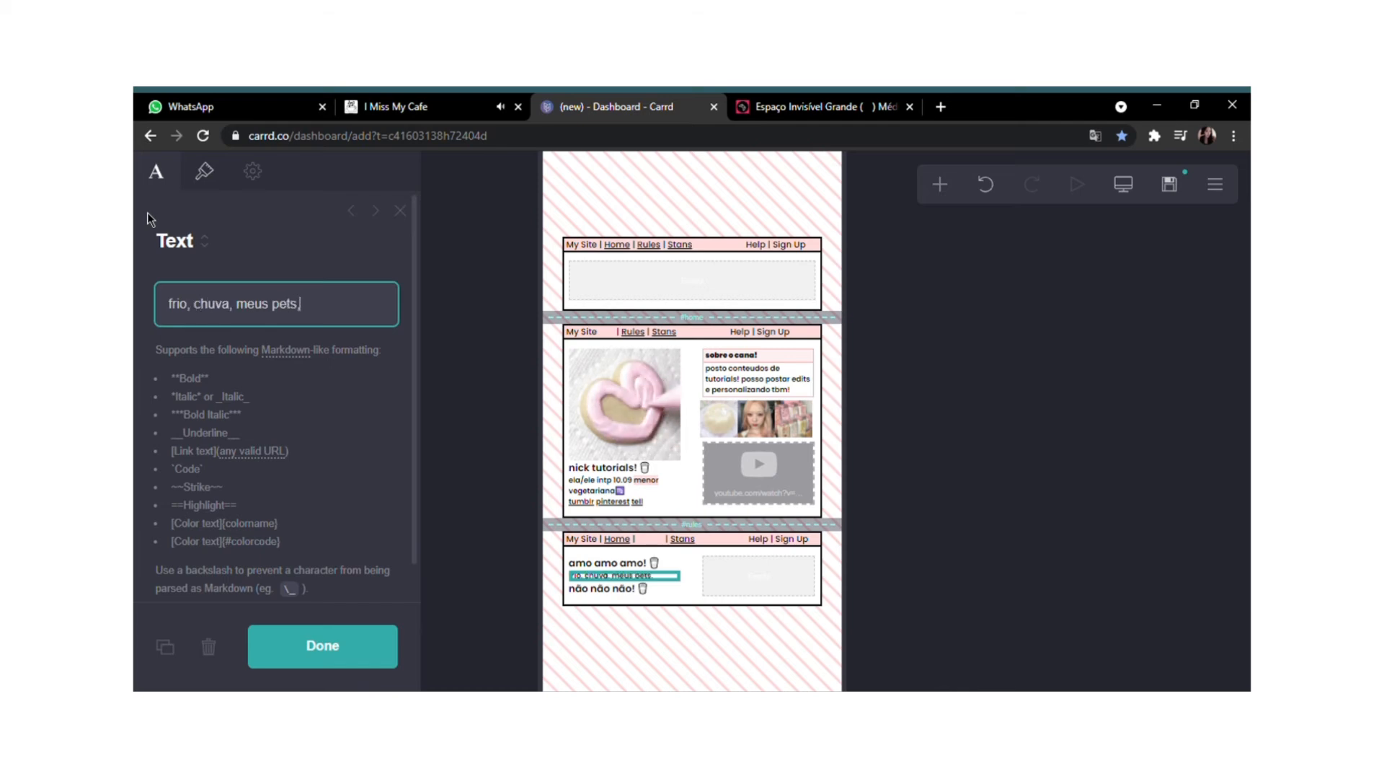
type(",")
type(" fzr ")
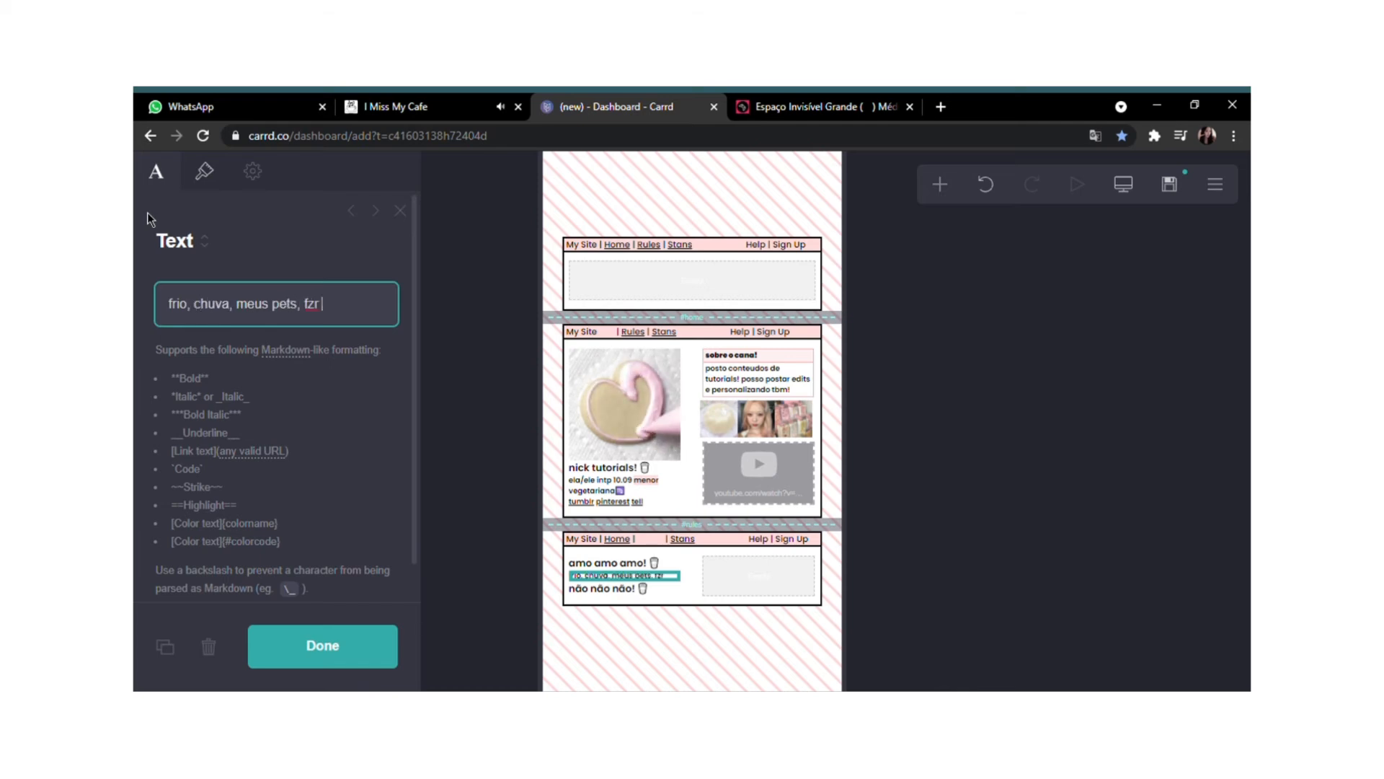
type("carrd, favs,")
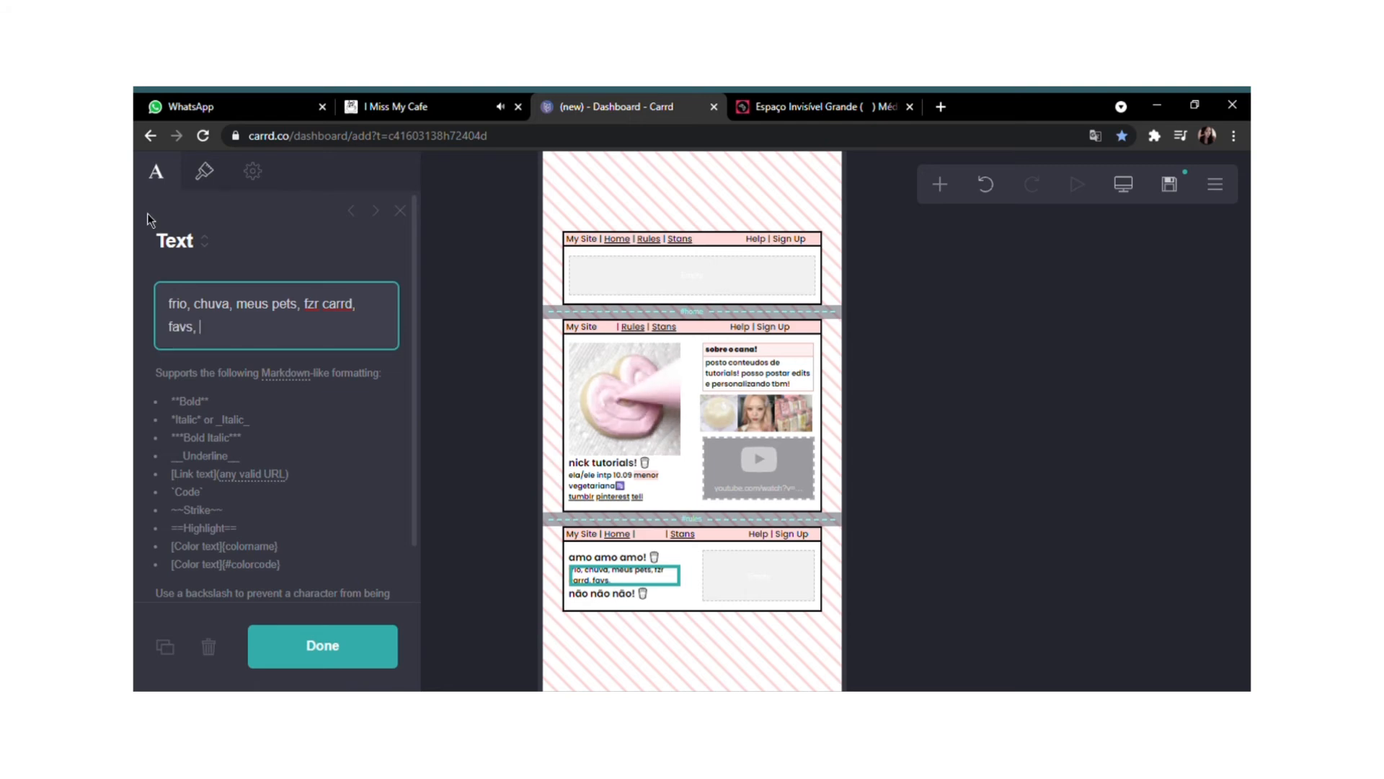
type(" sanrio")
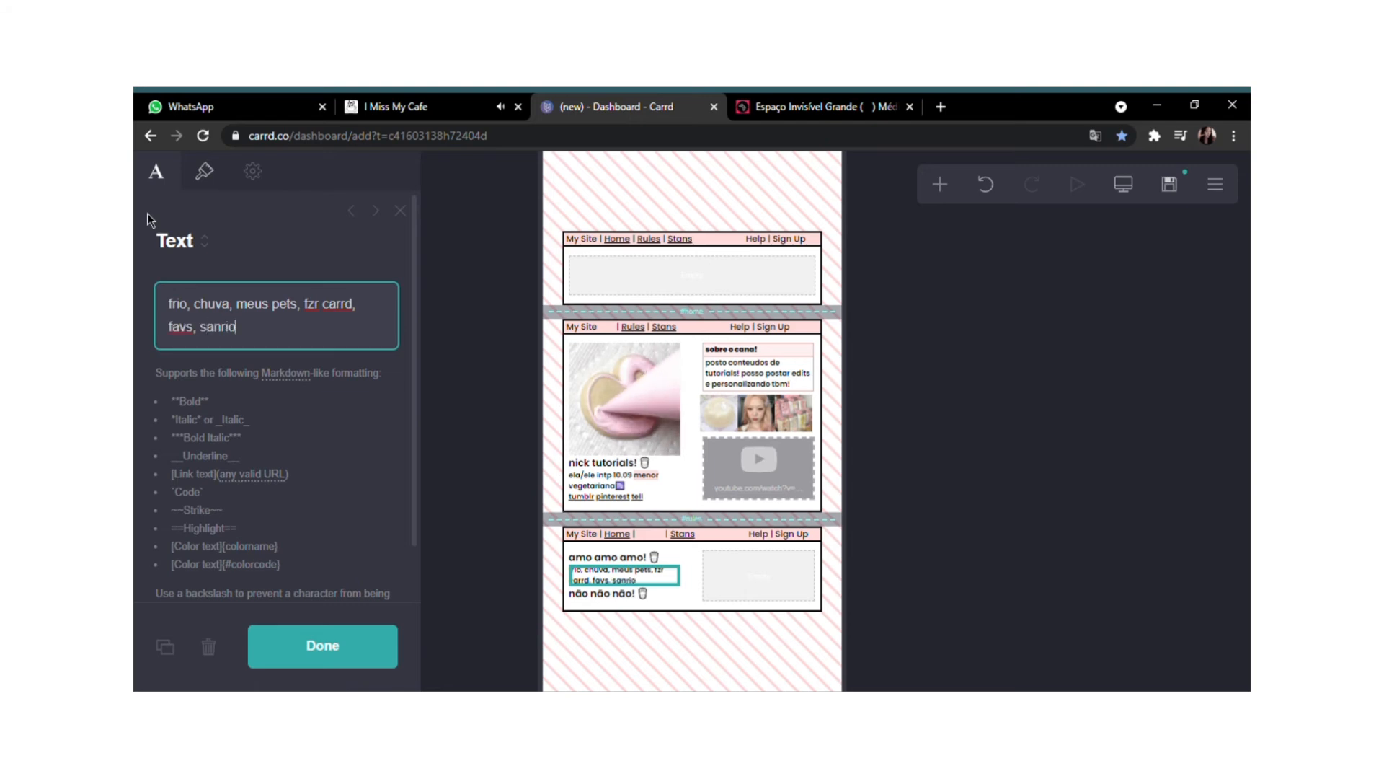
Duplicate the likes paragraph below the "não não não!" heading and replace its text with "calor, pessoas chatas, não apoiam a #freebritney".
left_click(165, 646)
left_click_drag(238, 327, 171, 304)
type("calor, pessoas chatas")
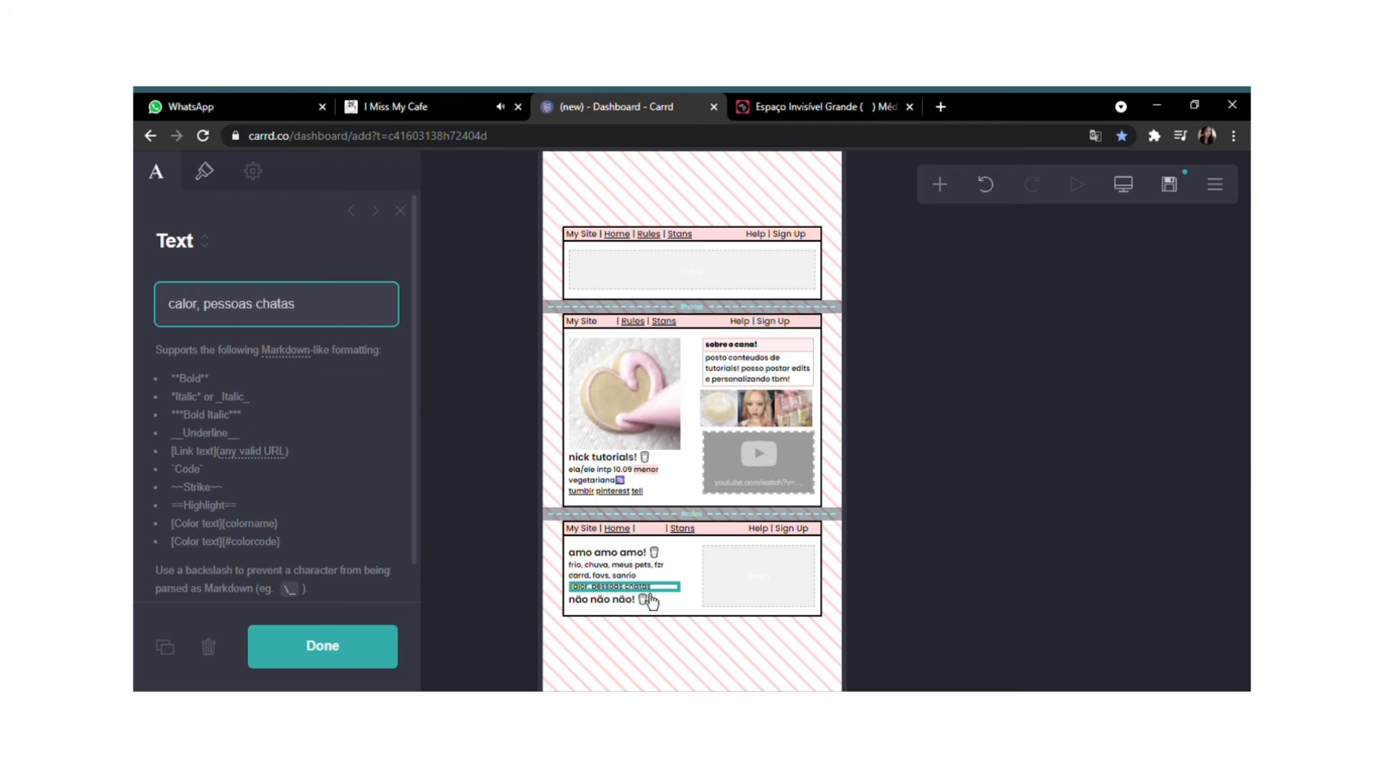
left_click_drag(652, 590, 655, 609)
left_click(336, 328)
type(", não ")
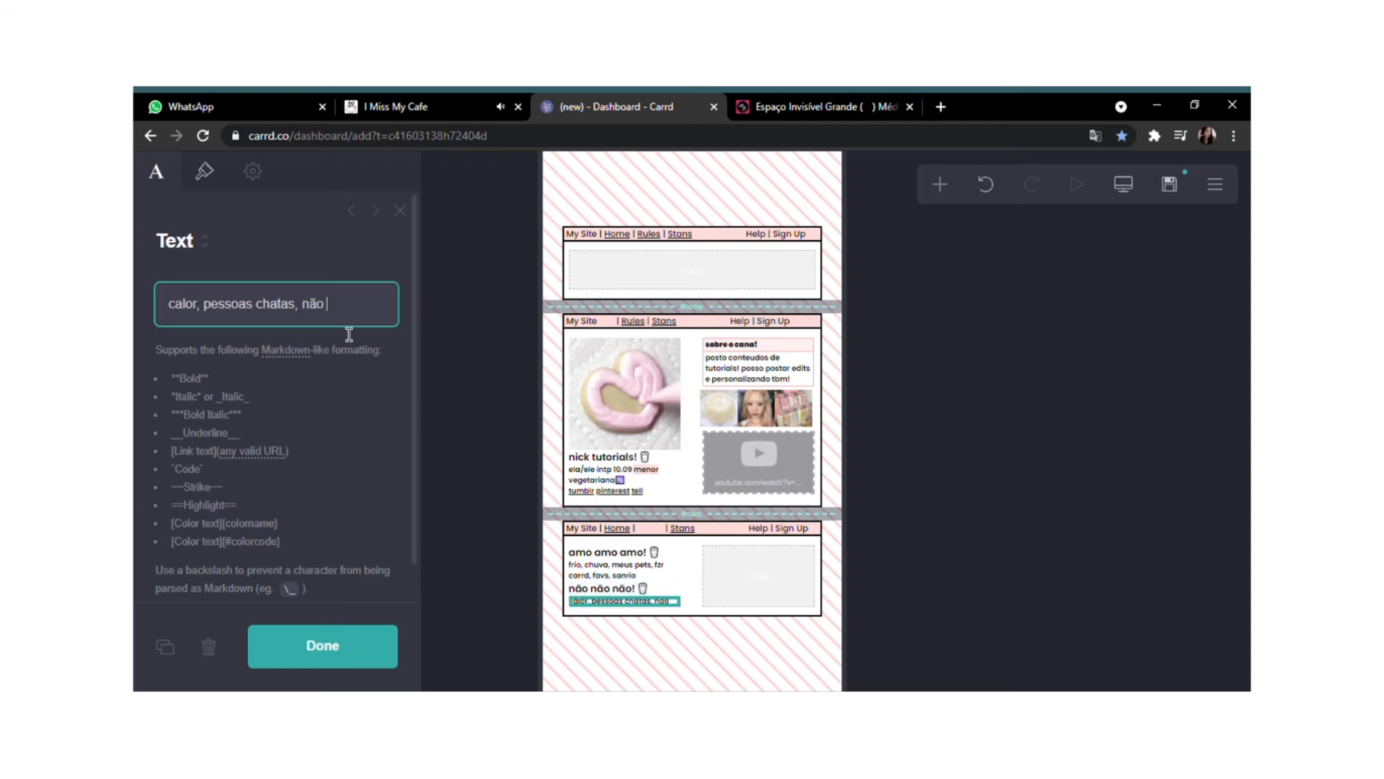
type("apoiam a #freebritney")
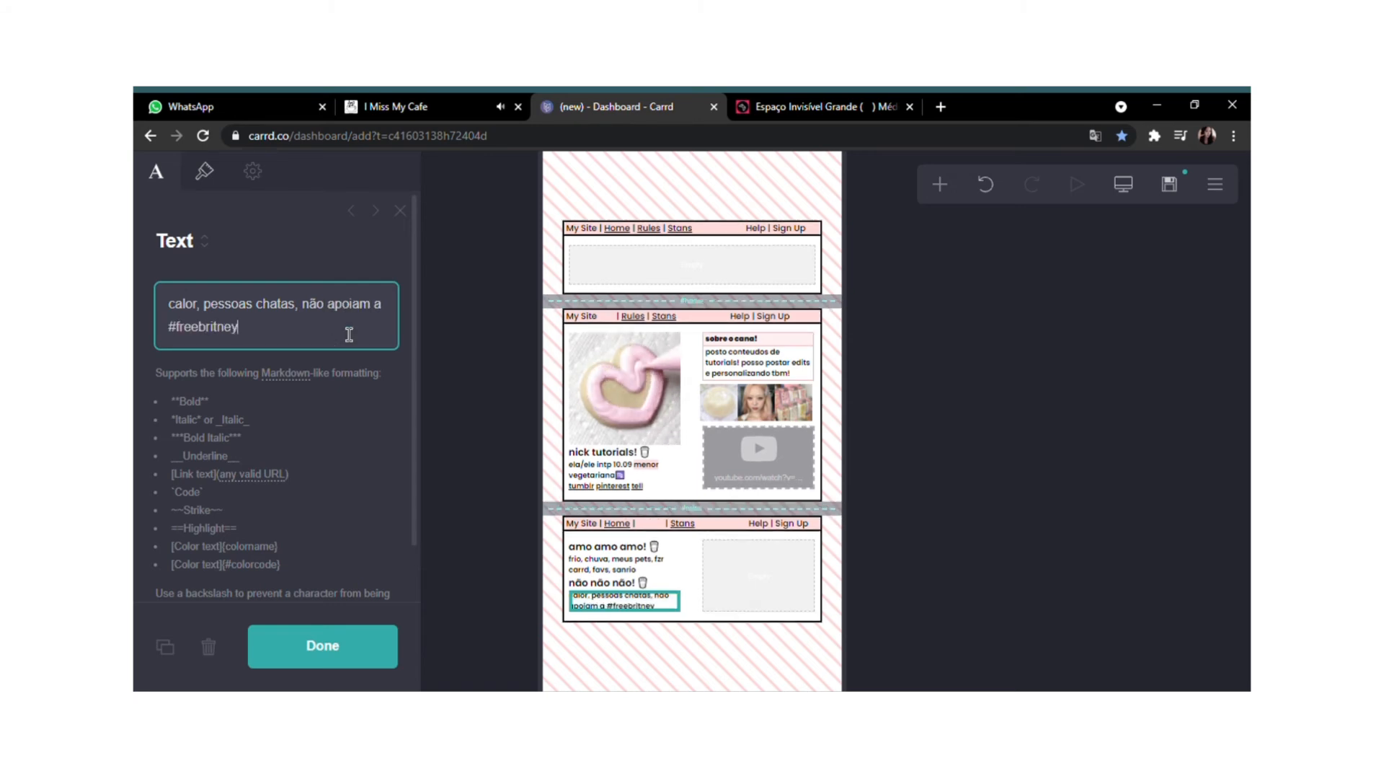
left_click(339, 647)
Add a table and place it in the empty right column of the rules container.
left_click(939, 184)
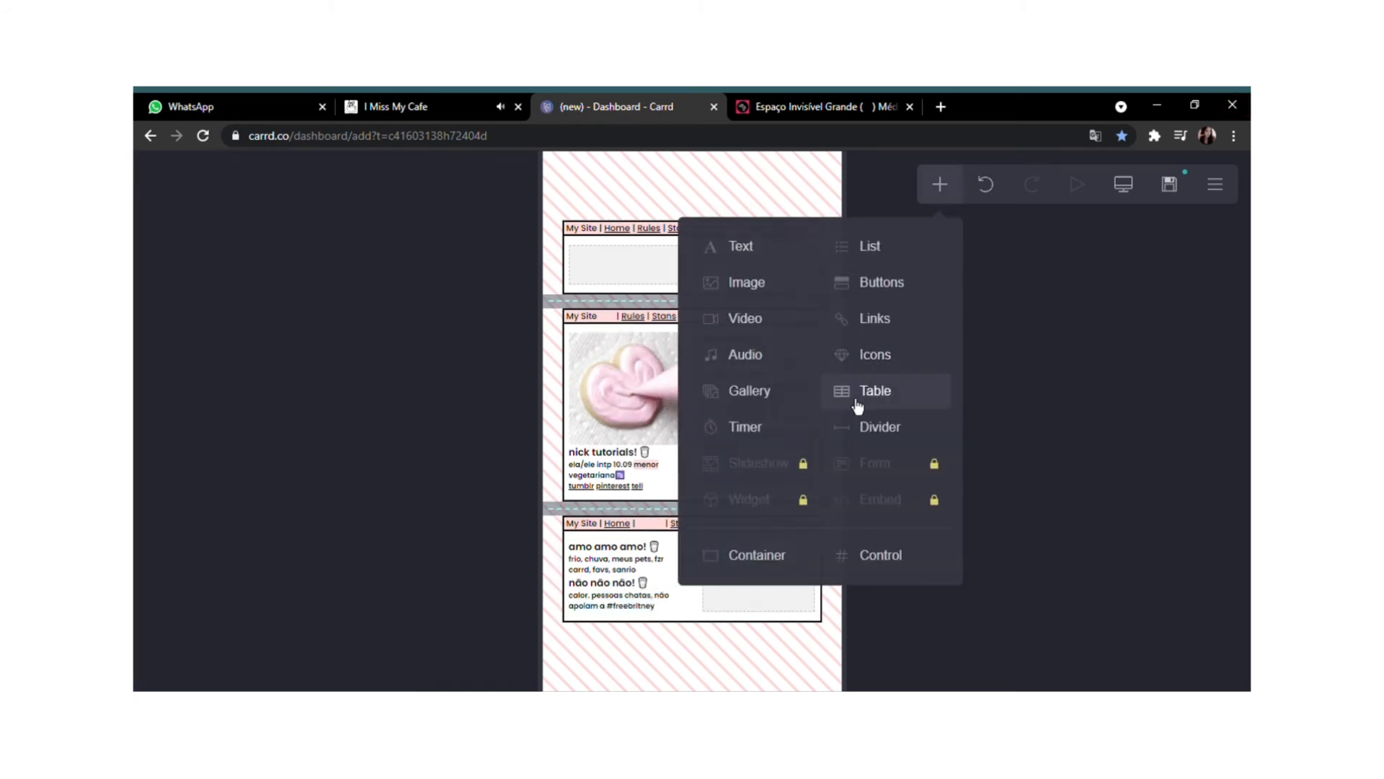
left_click(875, 391)
left_click_drag(721, 638, 743, 552)
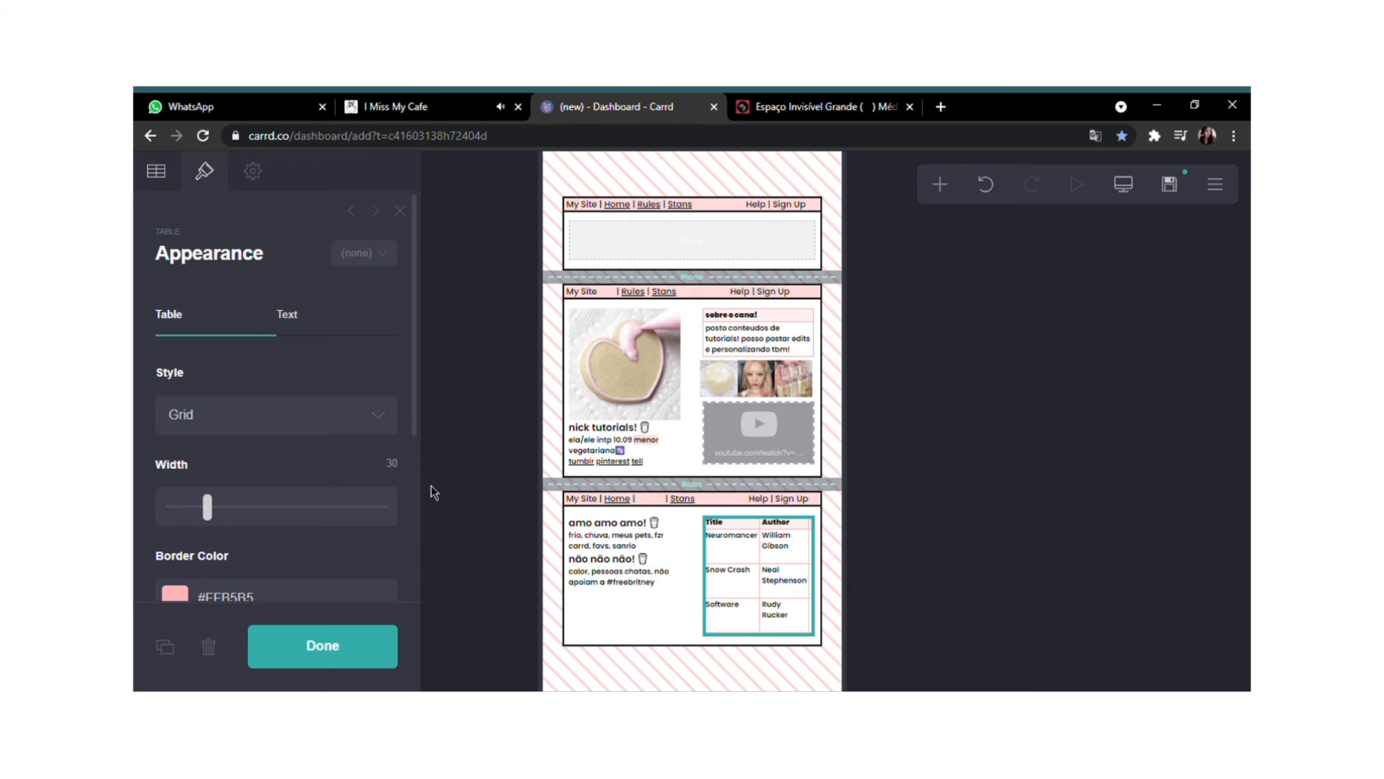
Set the new table's only heading to "regras!" and clear all of its sample rows.
left_click(155, 180)
key("ctrl+a")
type("regras")
left_click_drag(170, 497, 347, 686)
key("BackSpace")
left_click_drag(289, 568, 135, 454)
key("BackSpace")
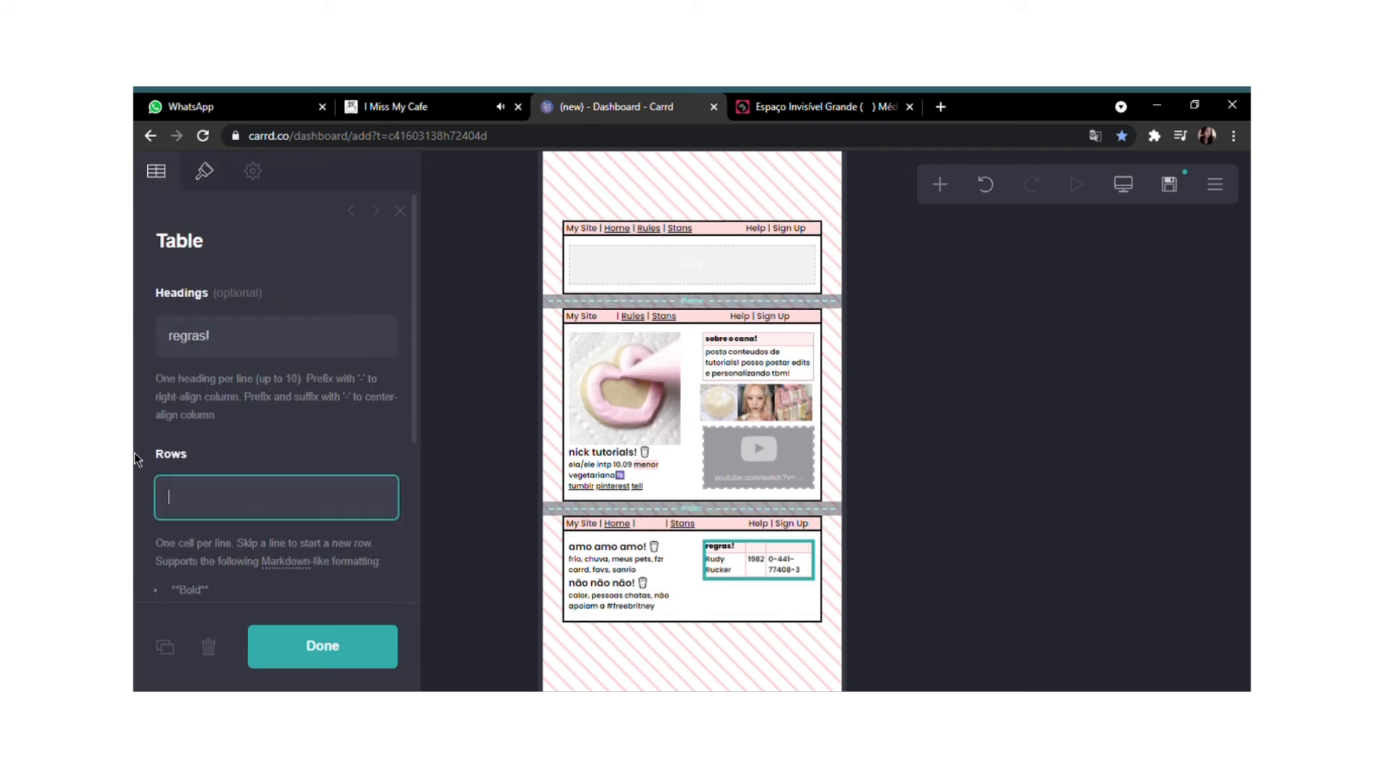
Enter "não xinge nos comentários, nem seja preconceituoso, não peça "divulgação"" as the rules table's row text.
type("não xinge")
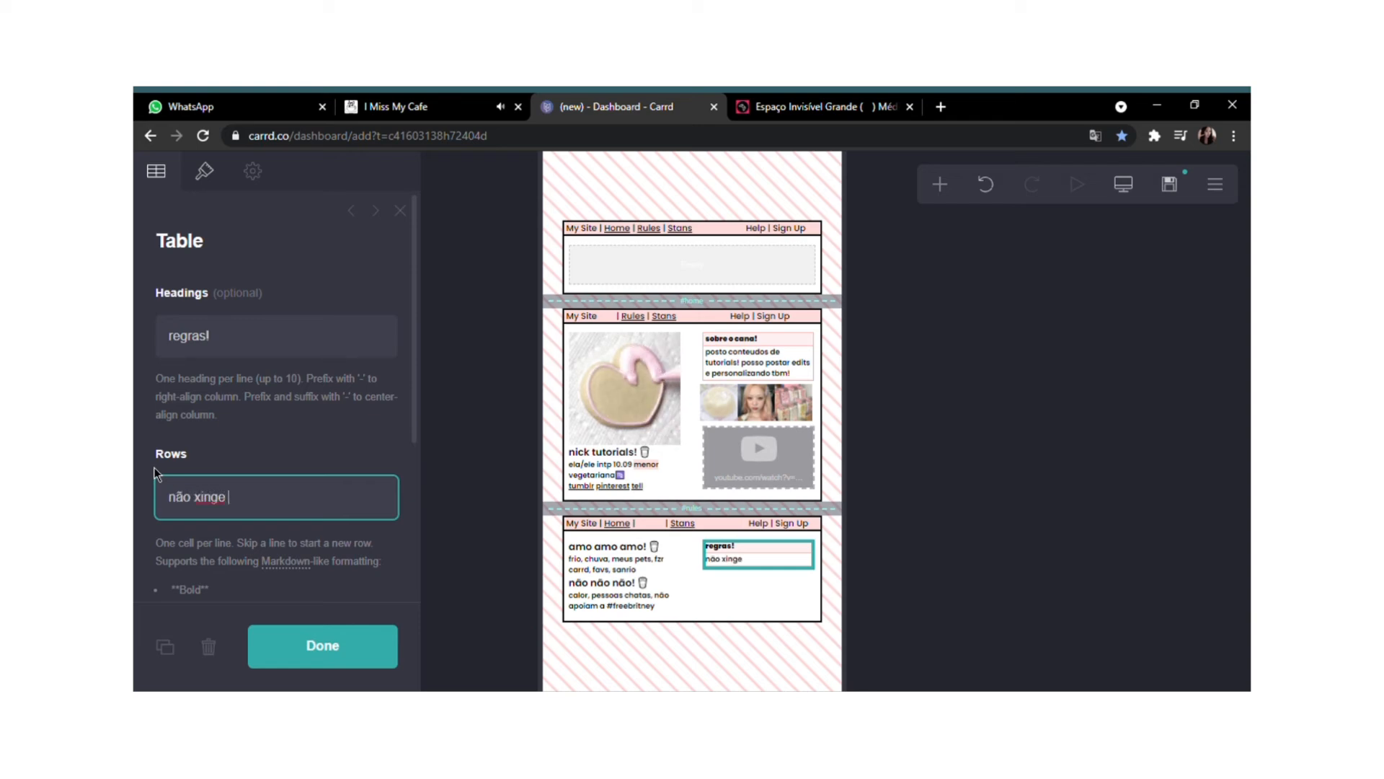
type(" nos comentários, nem seja pr")
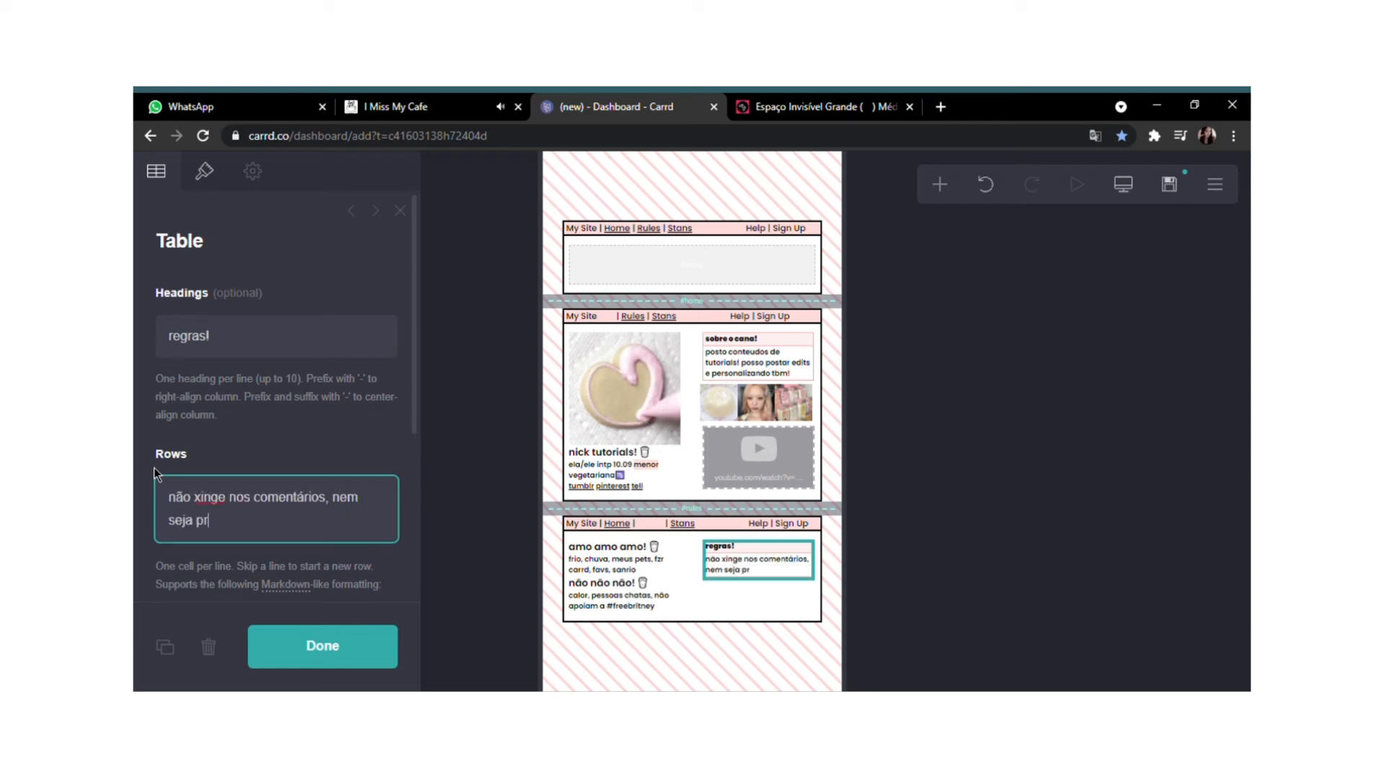
type("econceituoso, n")
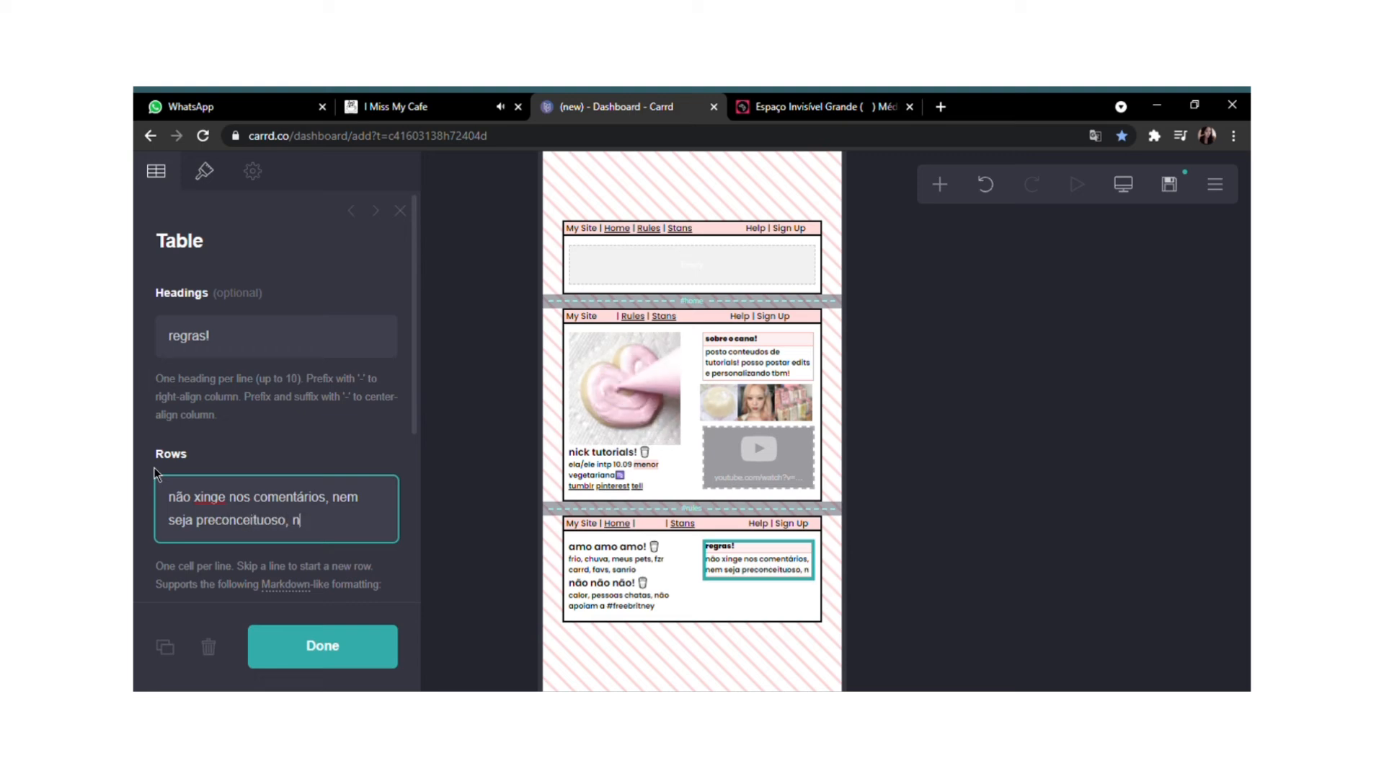
type("ão peça \"divulgaçaõ")
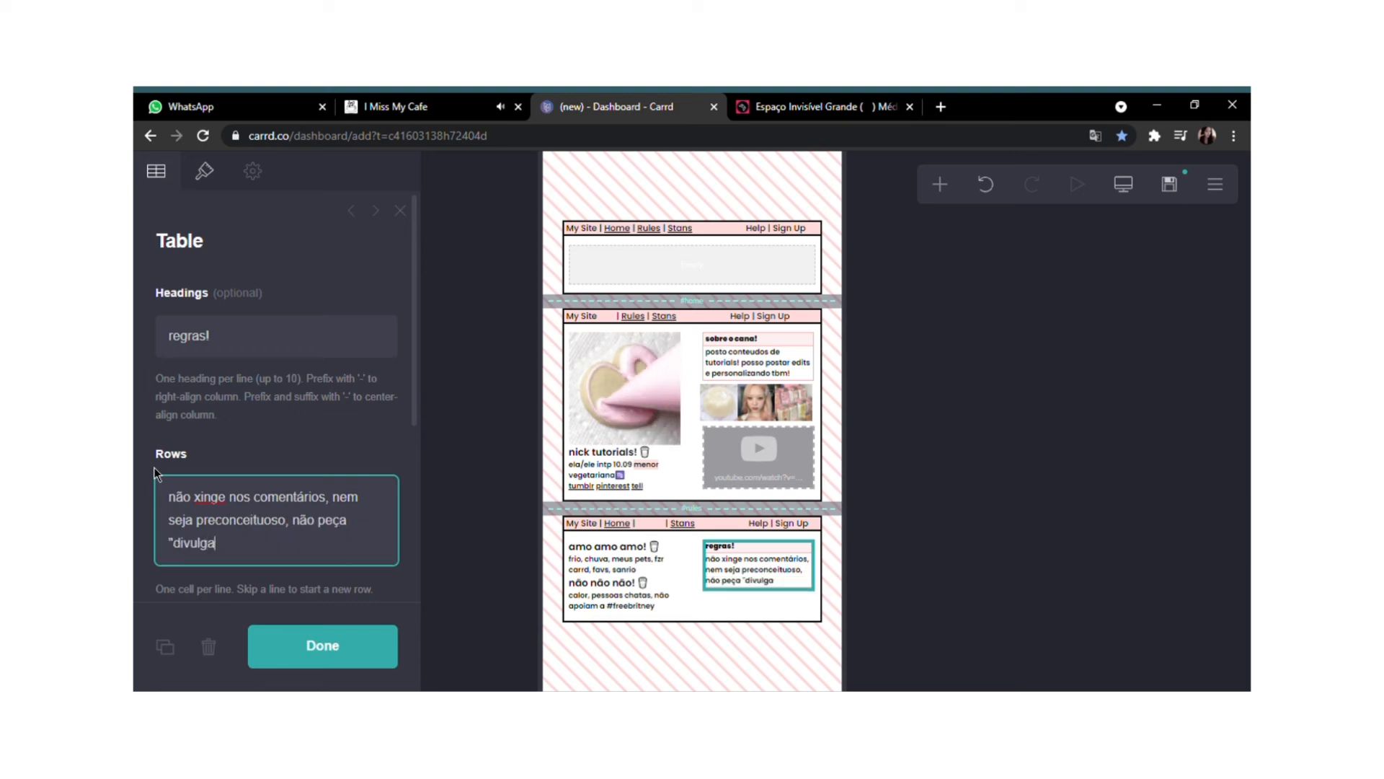
double_click(207, 548)
type("divulgação")
Finish the rules table's row text with "pois não irei dar, flodar, fique pedindo algo fora do meu conteúdo e pede parceria".
type(" pois ")
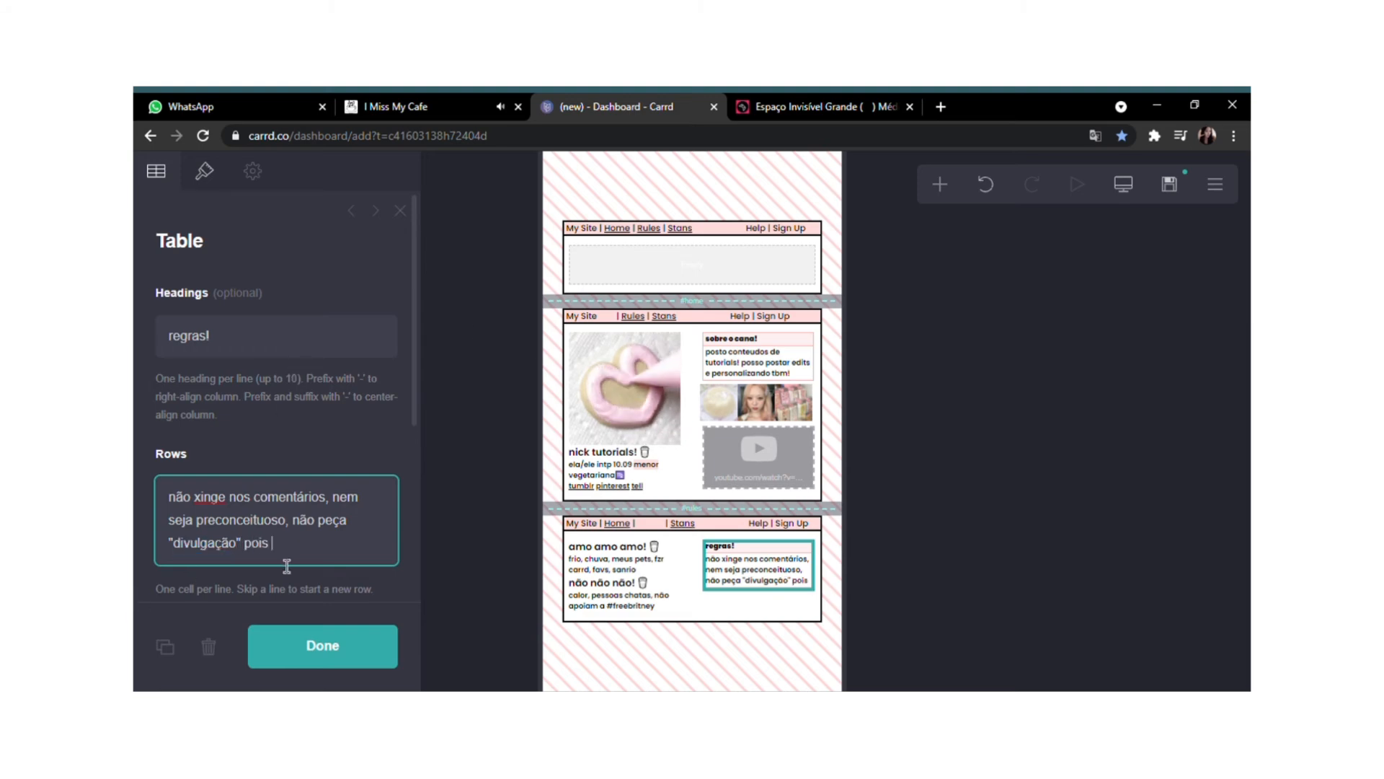
type("não irei dar, flodar , ")
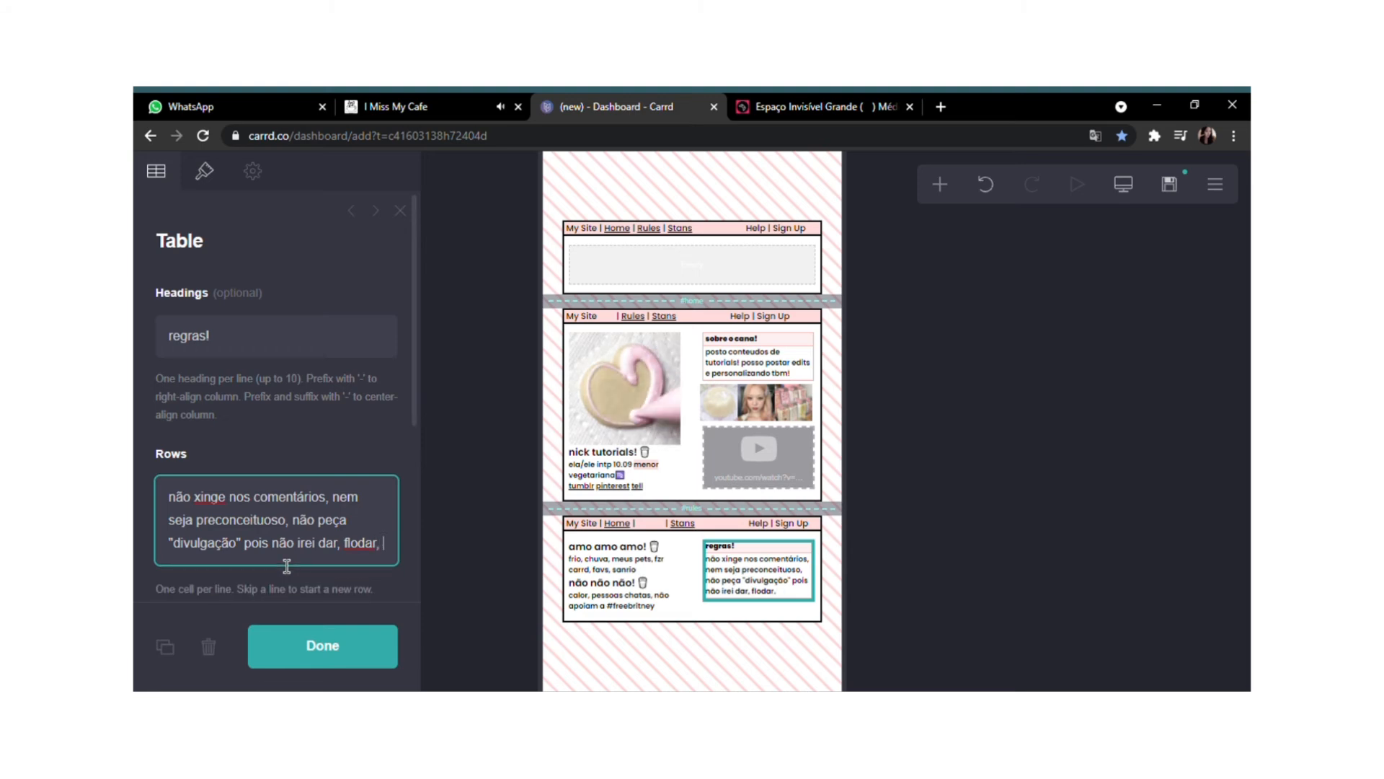
type("fique pedindo algo fora do meu conteúdo e pede")
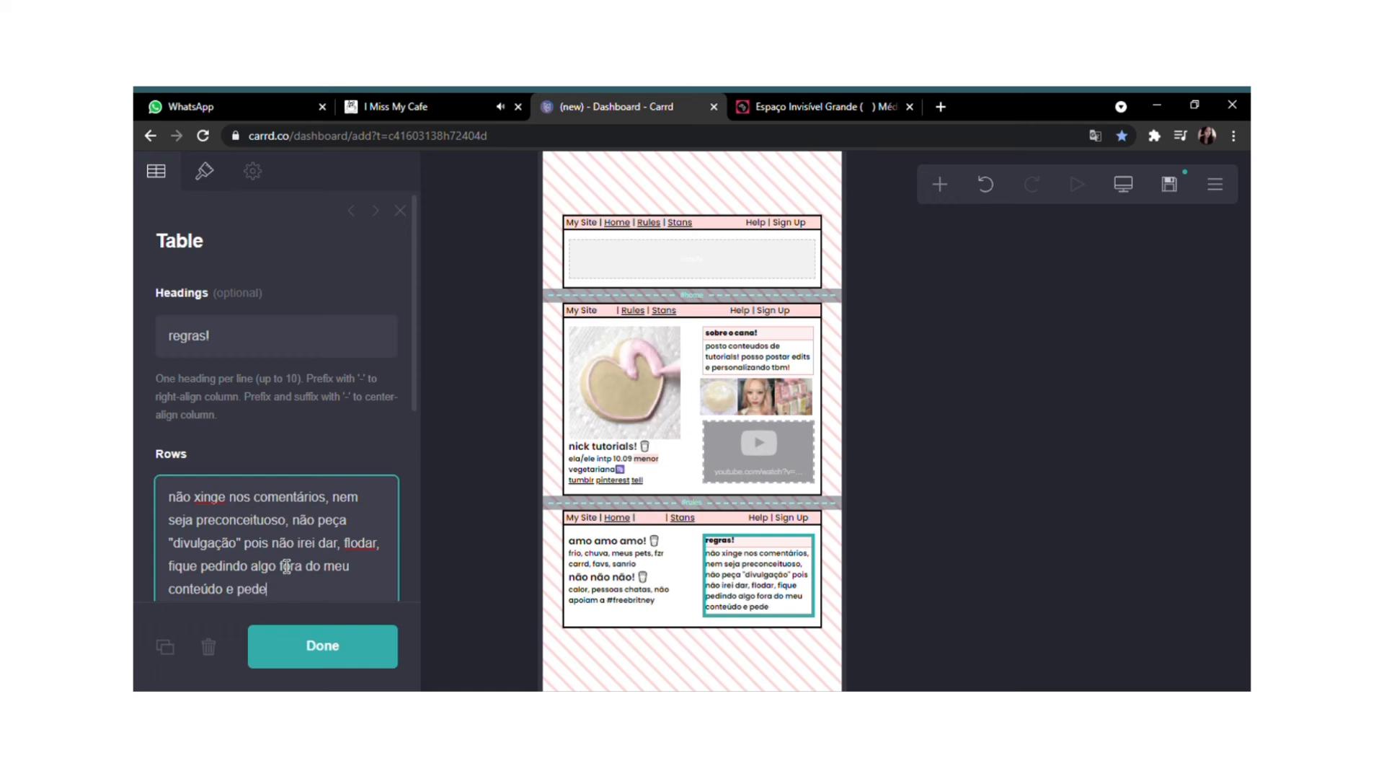
type("d hr")
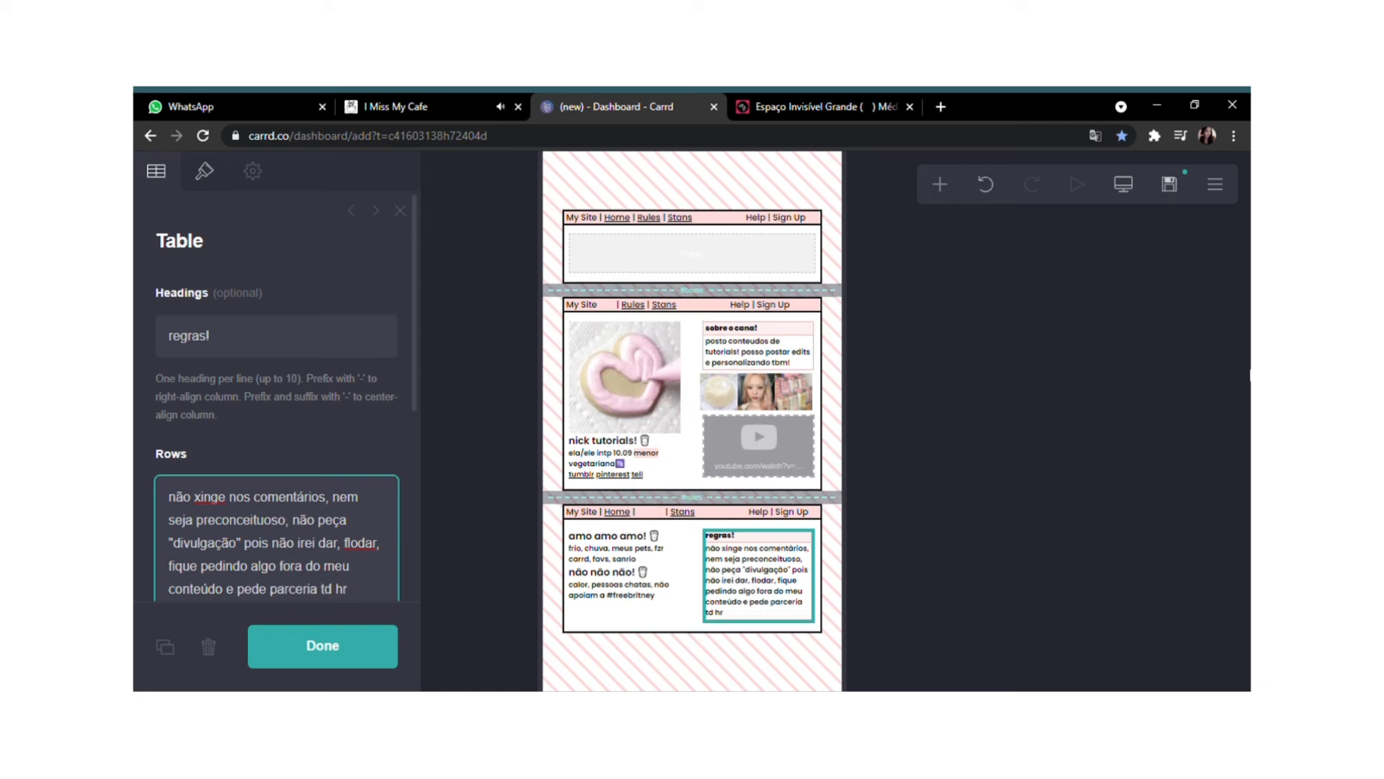
left_click(429, 682)
left_click(723, 587)
left_click_drag(320, 591, 621, 664)
key("BackSpace")
left_click(284, 657)
left_click(284, 656)
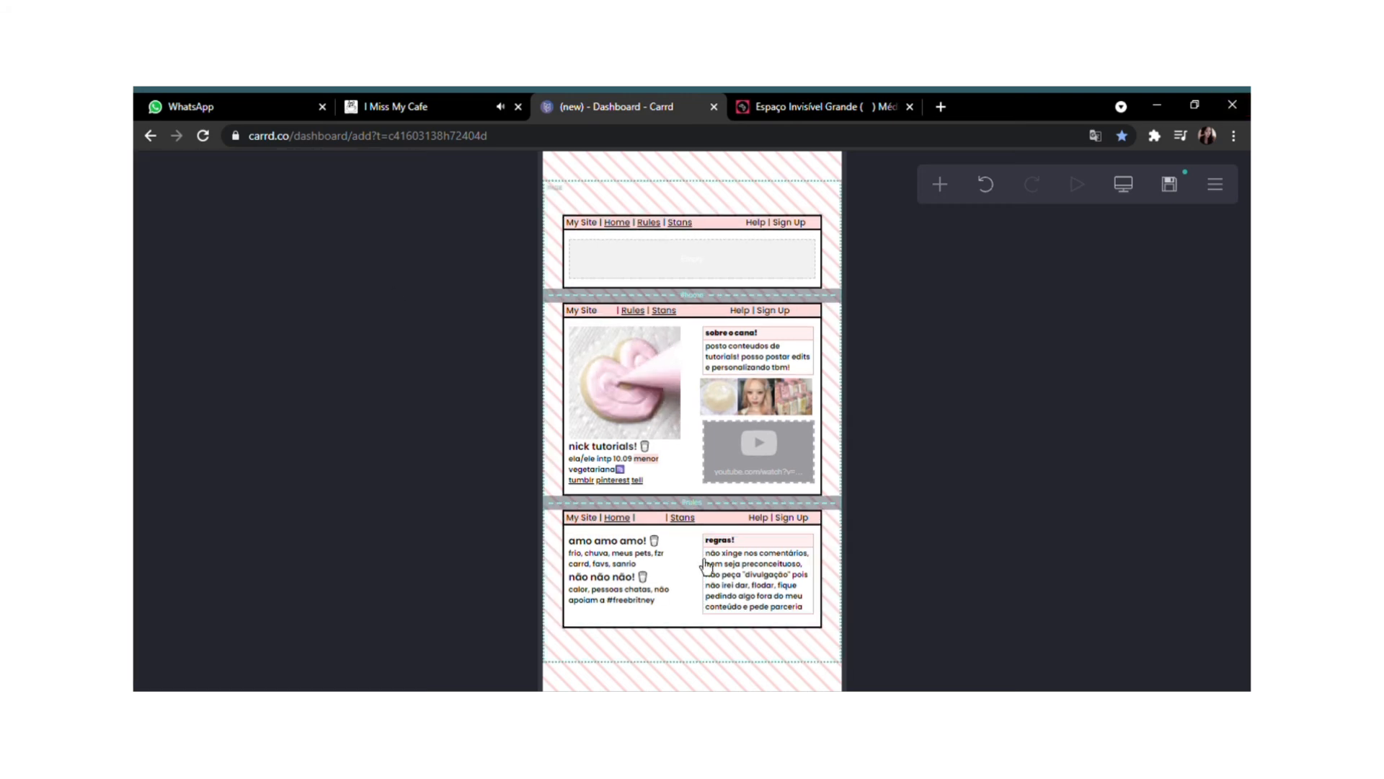
Try the Minimal style on the rules table and slightly reduce the table's padding.
left_click(757, 576)
left_click(204, 171)
left_click(215, 424)
left_click(207, 439)
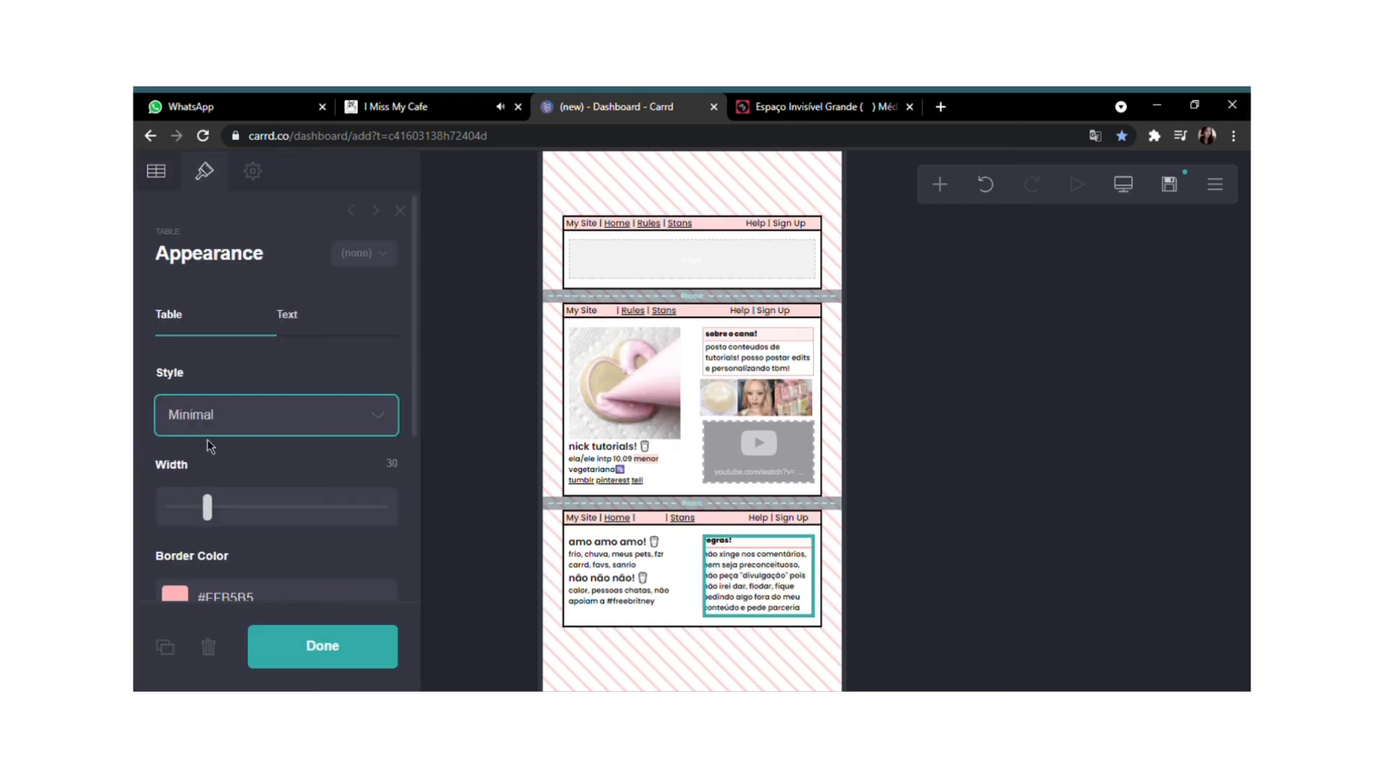
left_click(208, 425)
left_click(206, 457)
scroll(206, 458, "down", 3)
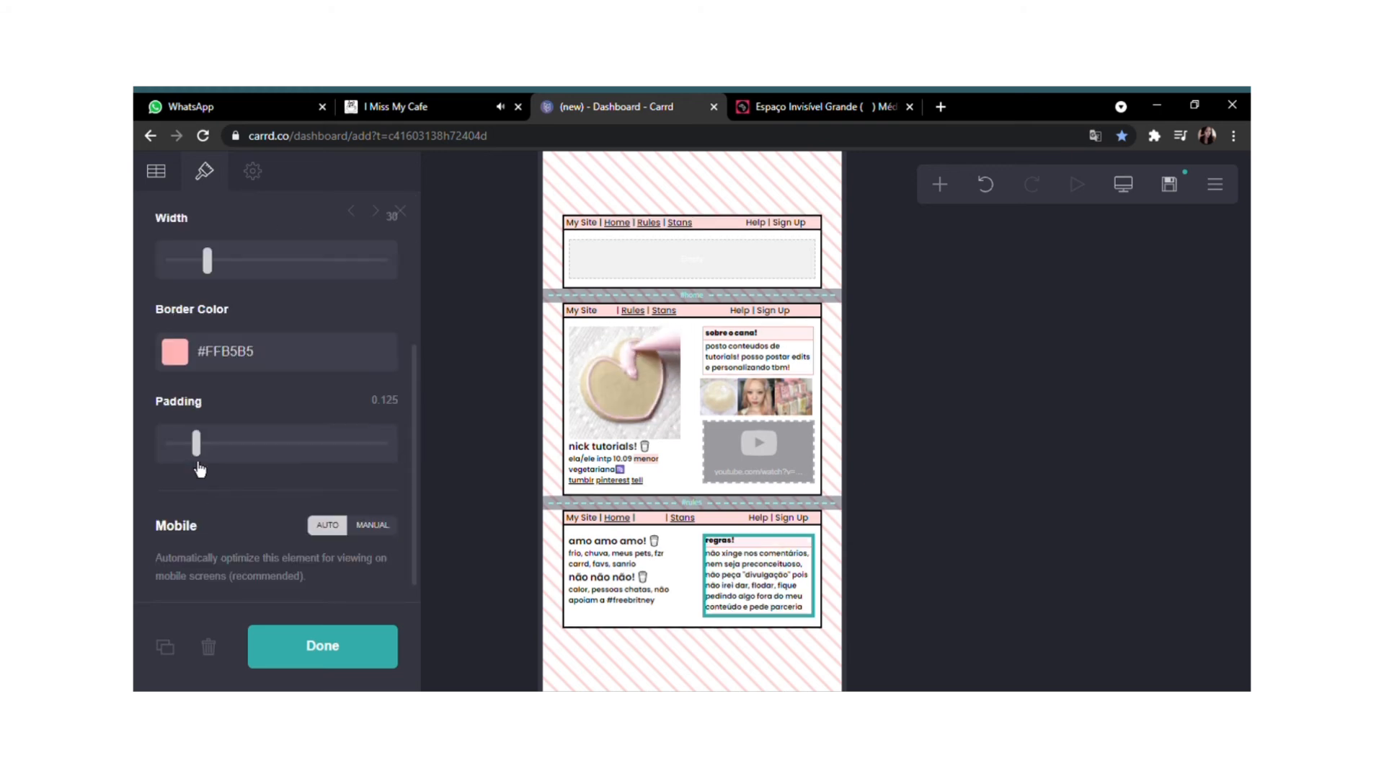
left_click_drag(198, 458, 184, 470)
left_click(322, 645)
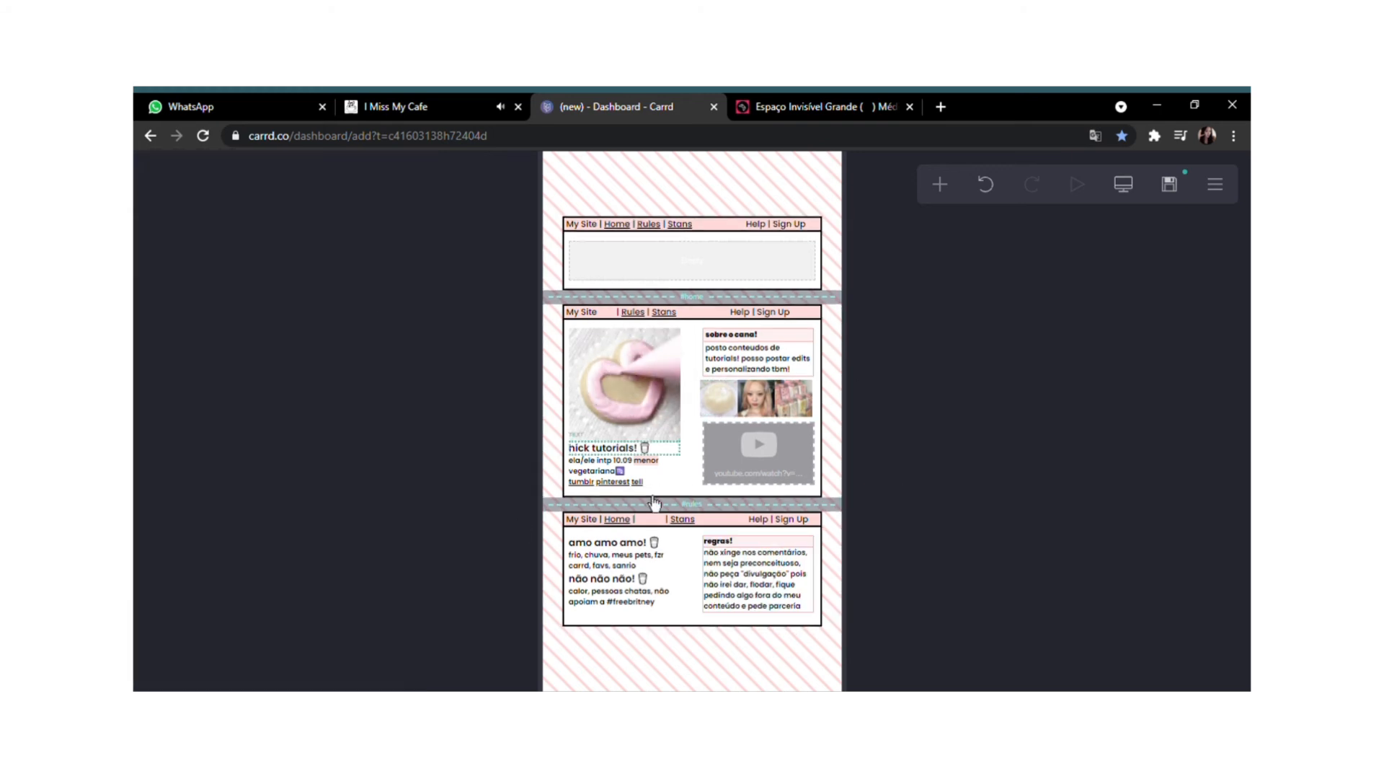
Place copies of the navigation text, section break and empty pink container below the rules container to start another section.
left_click(722, 231)
left_click_drag(721, 235, 742, 641)
left_click(739, 520)
left_click(165, 646)
left_click_drag(610, 531, 613, 642)
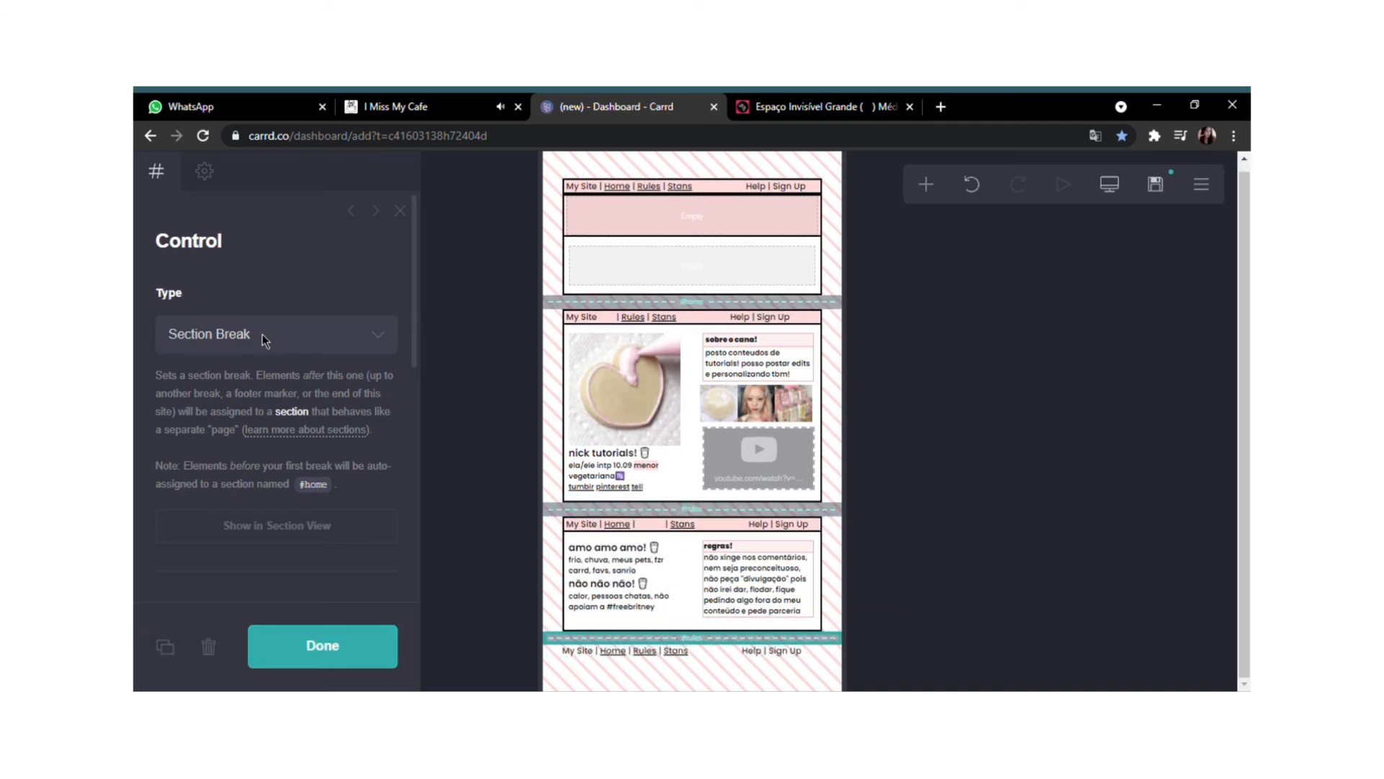
left_click_drag(654, 219, 647, 648)
Name the new section break below the rules container "stans".
left_click(759, 596)
scroll(324, 404, "down", 3)
left_click_drag(248, 401, 137, 382)
type("s | Stans")
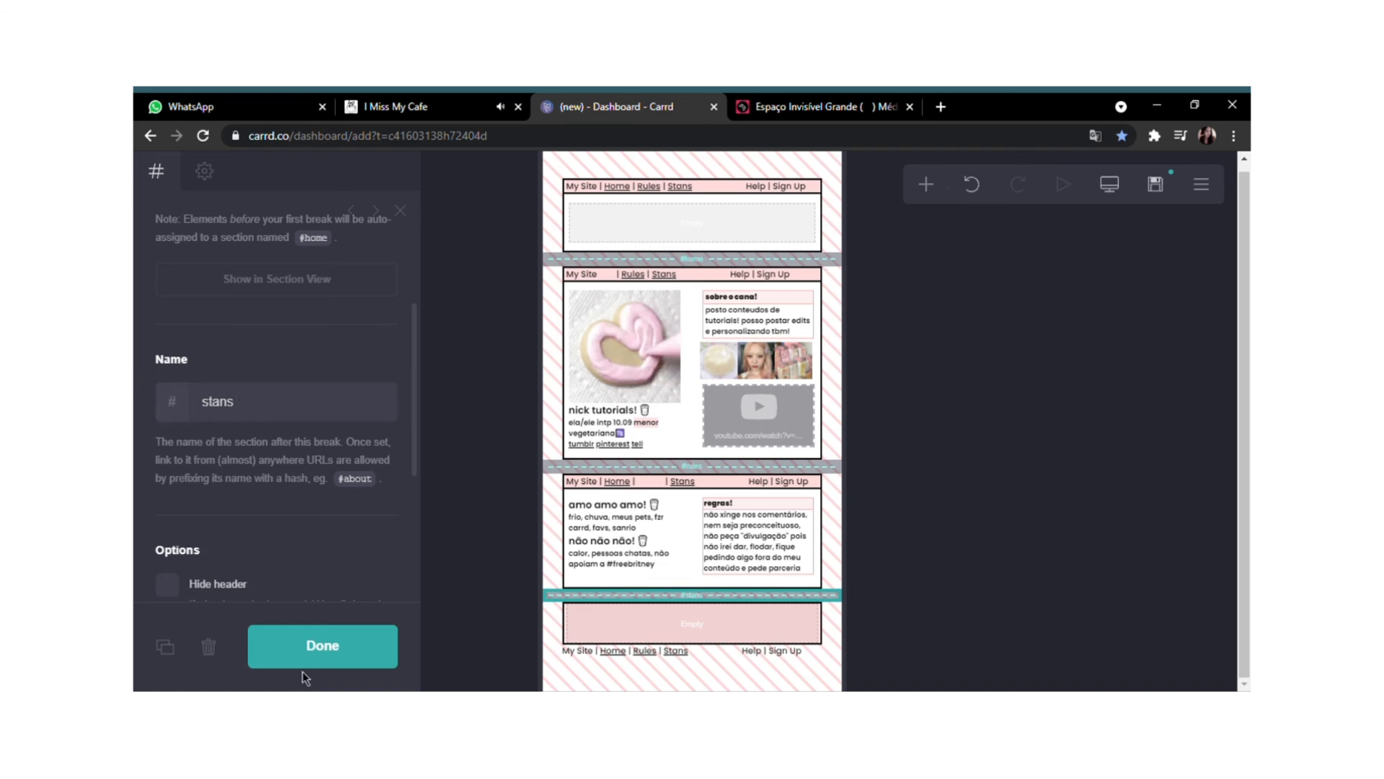
left_click(301, 664)
Move the loose navigation text into the new pink bar and blank out its Stans link.
left_click_drag(586, 653, 618, 641)
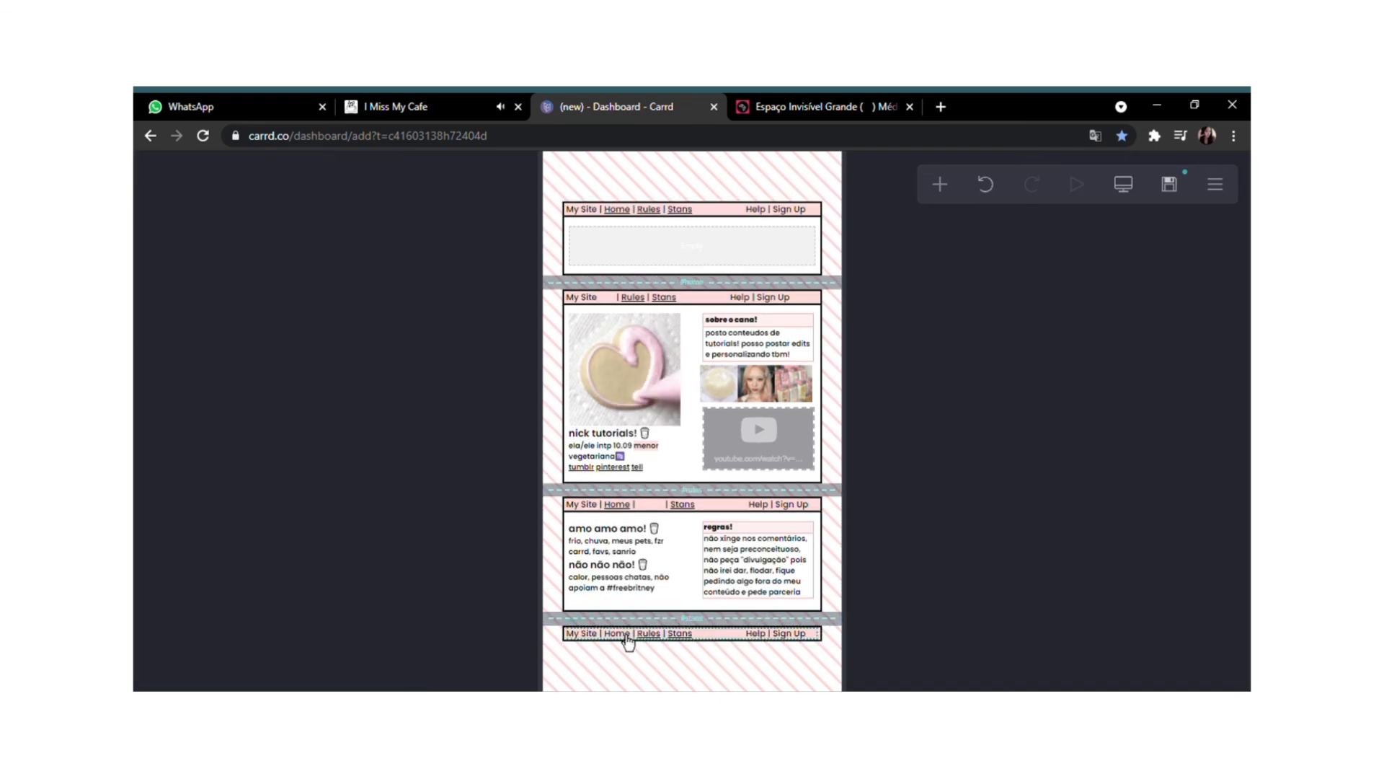
left_click(627, 634)
left_click_drag(223, 245, 313, 245)
key("BackSpace")
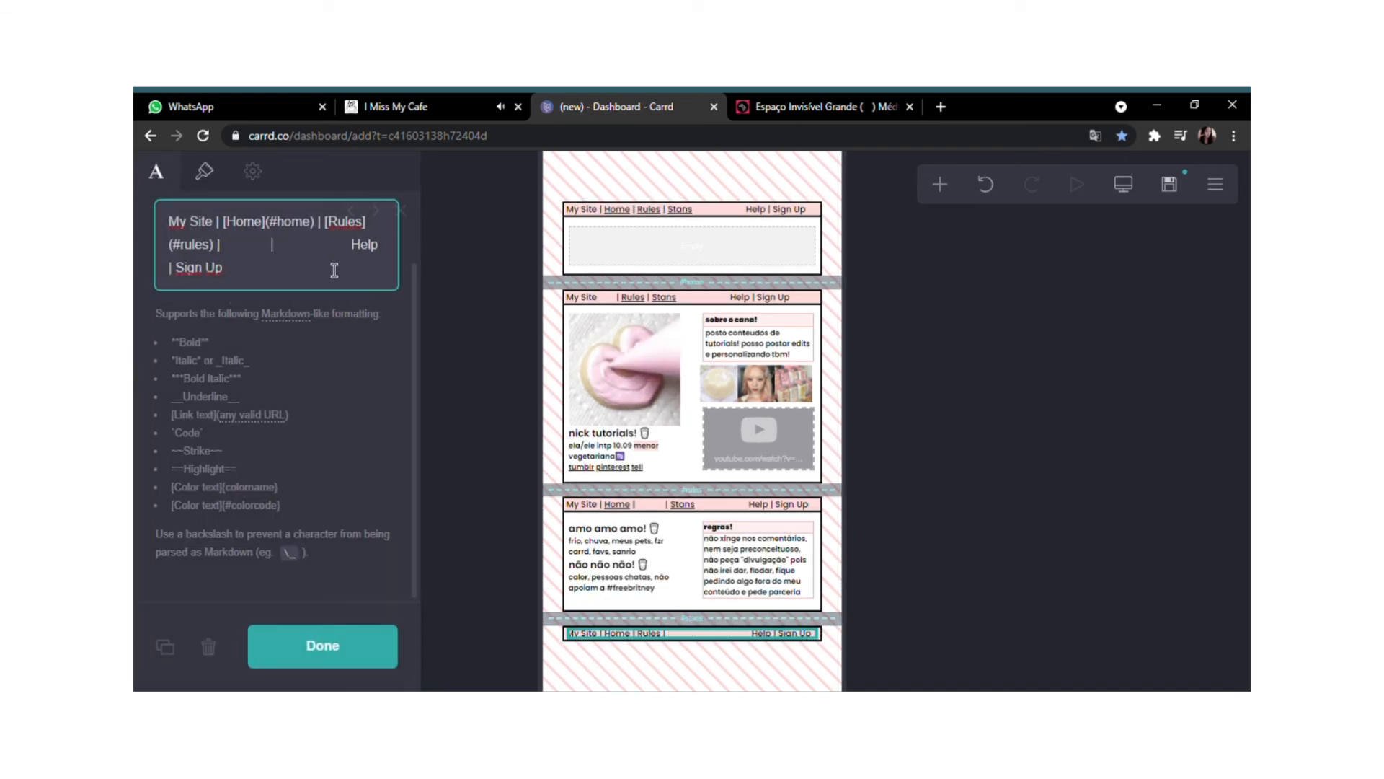
left_click(302, 645)
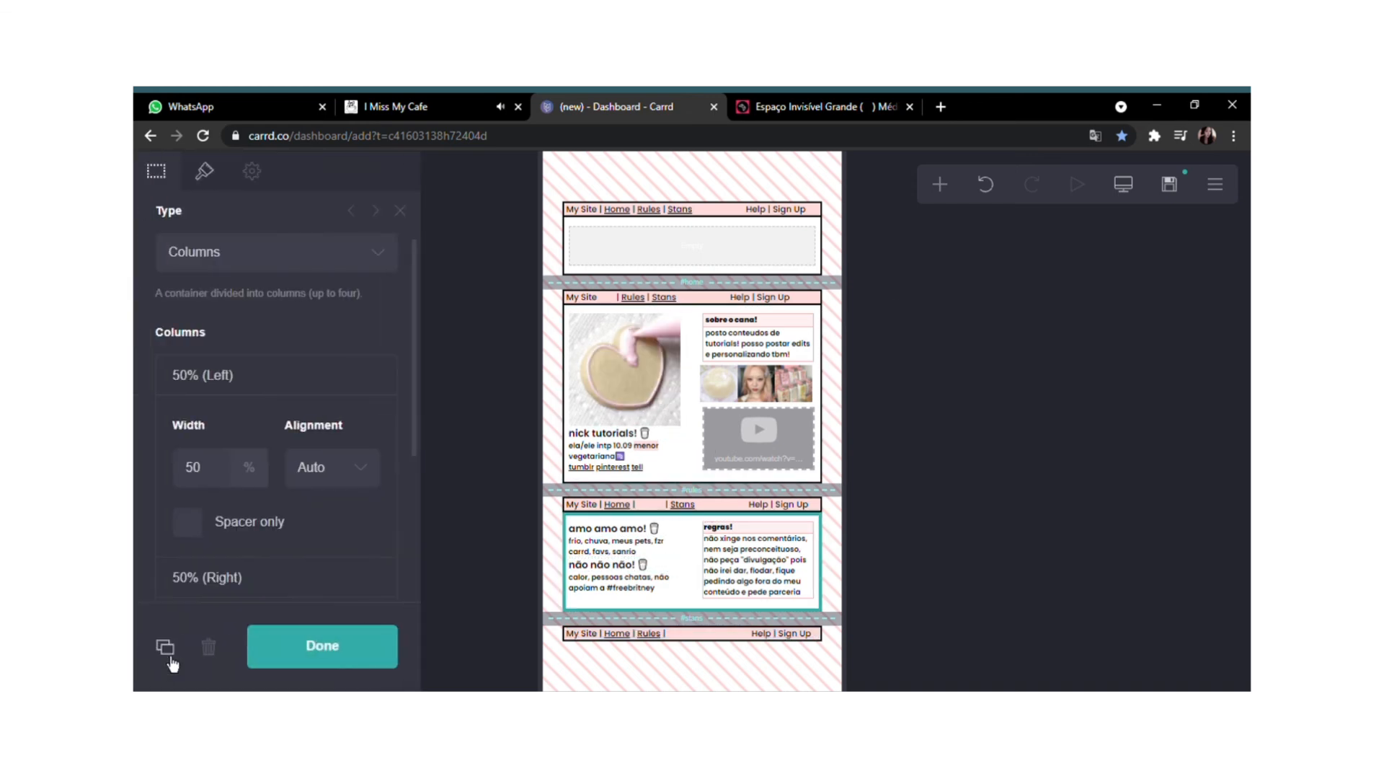
Duplicate the two-column rules container and place the copy beneath the stans navigation bar.
left_click(165, 648)
scroll(686, 587, "down", 1)
left_click_drag(696, 613, 709, 672)
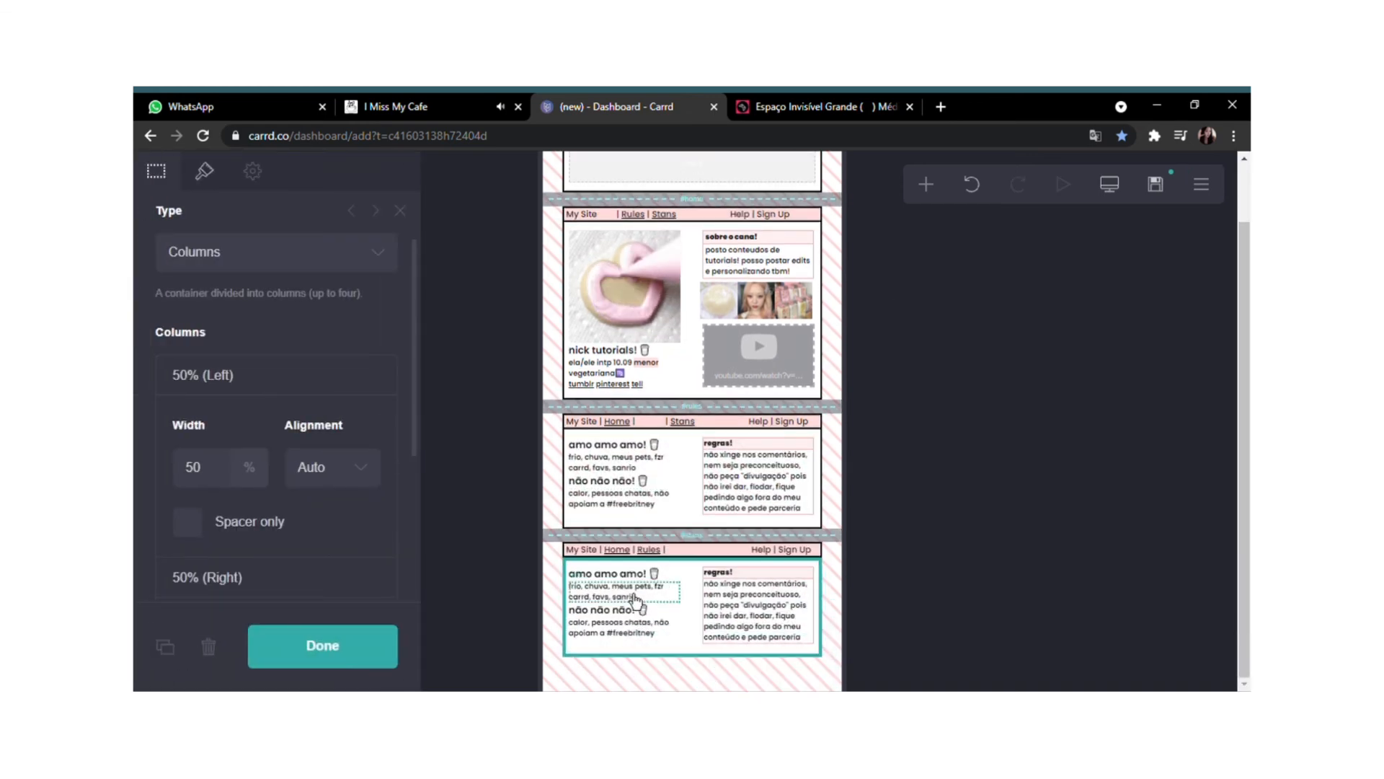
In the stans container, change the first heading to "mains! 🥛" and its paragraph to "bibi, yeojin, sulli, jennie & giselle".
left_click(608, 573)
left_click_drag(258, 304, 136, 283)
type("mains! 🥛")
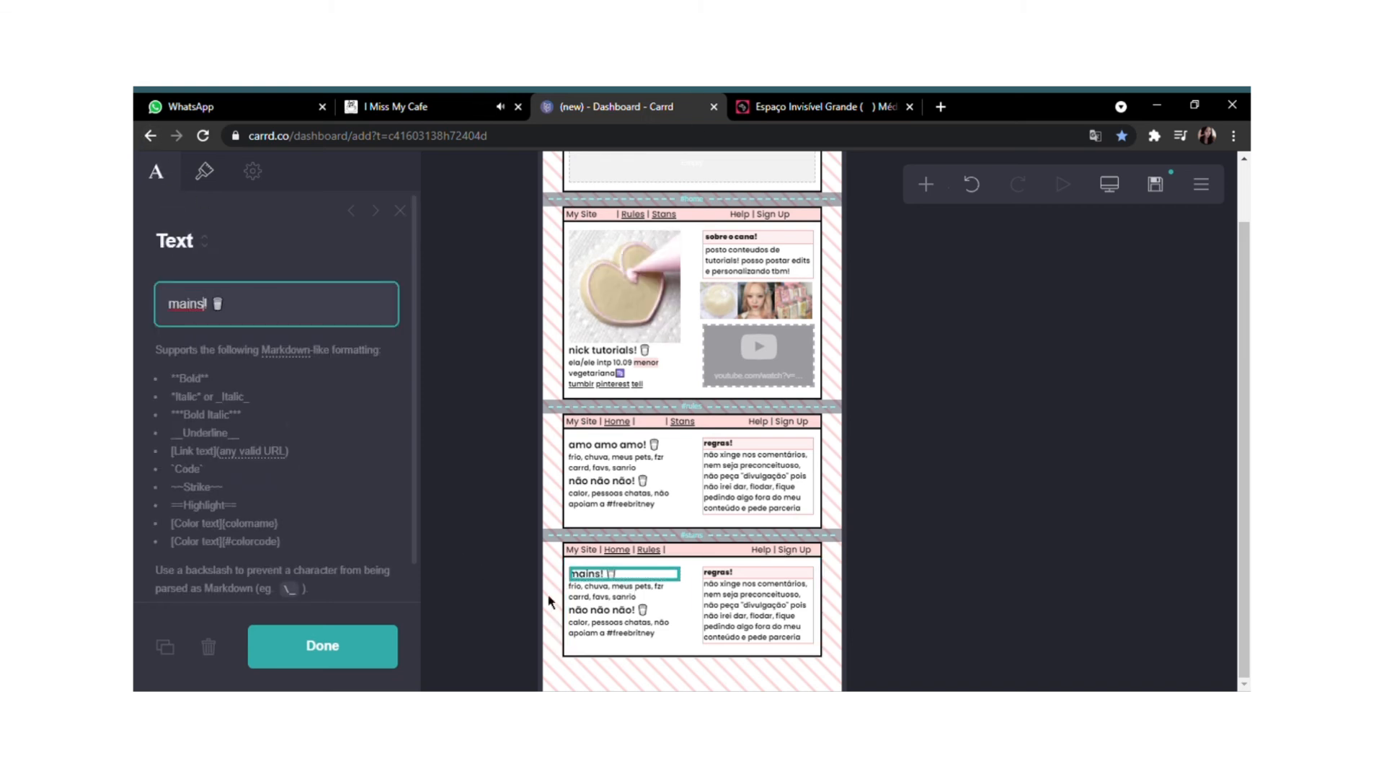
left_click(573, 592)
left_click_drag(245, 329, 135, 244)
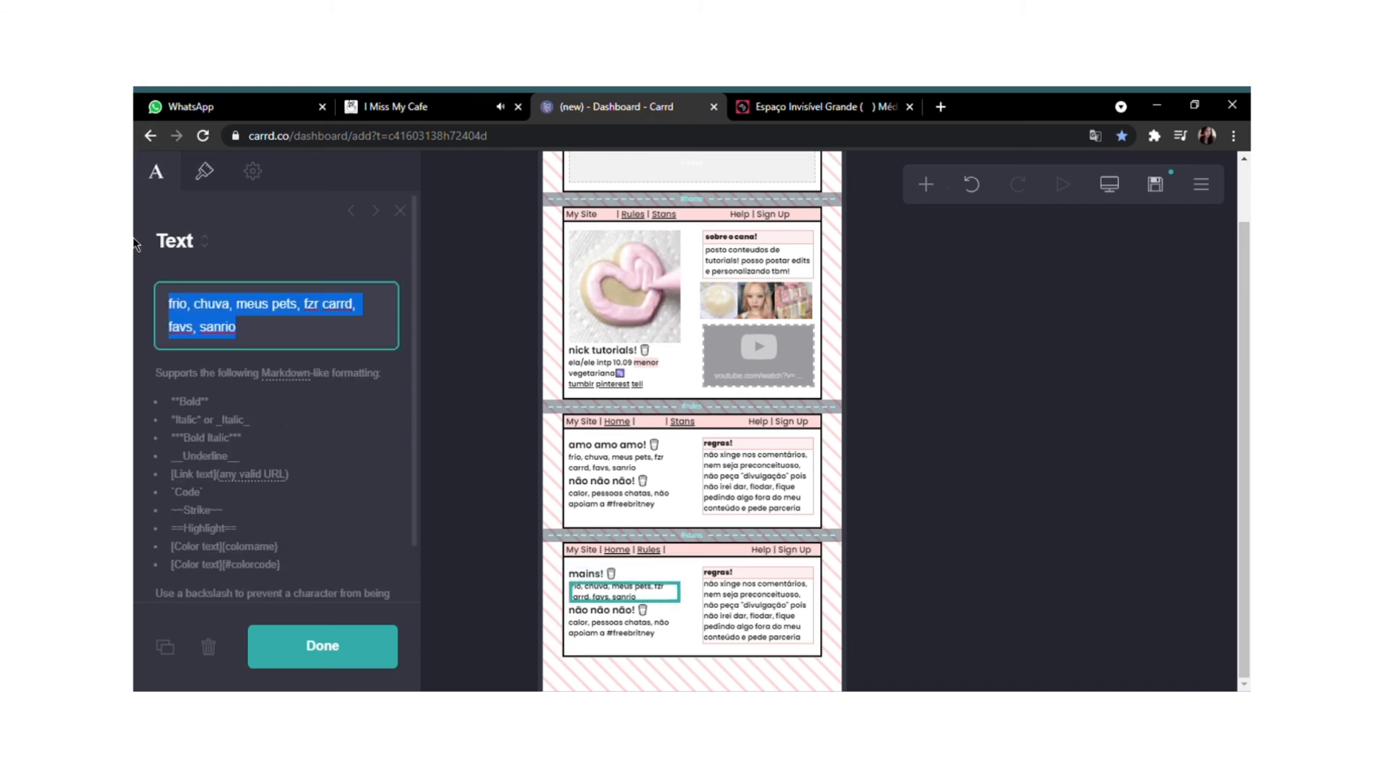
key("BackSpace")
type("bibi, yeojin, sulli, jennie")
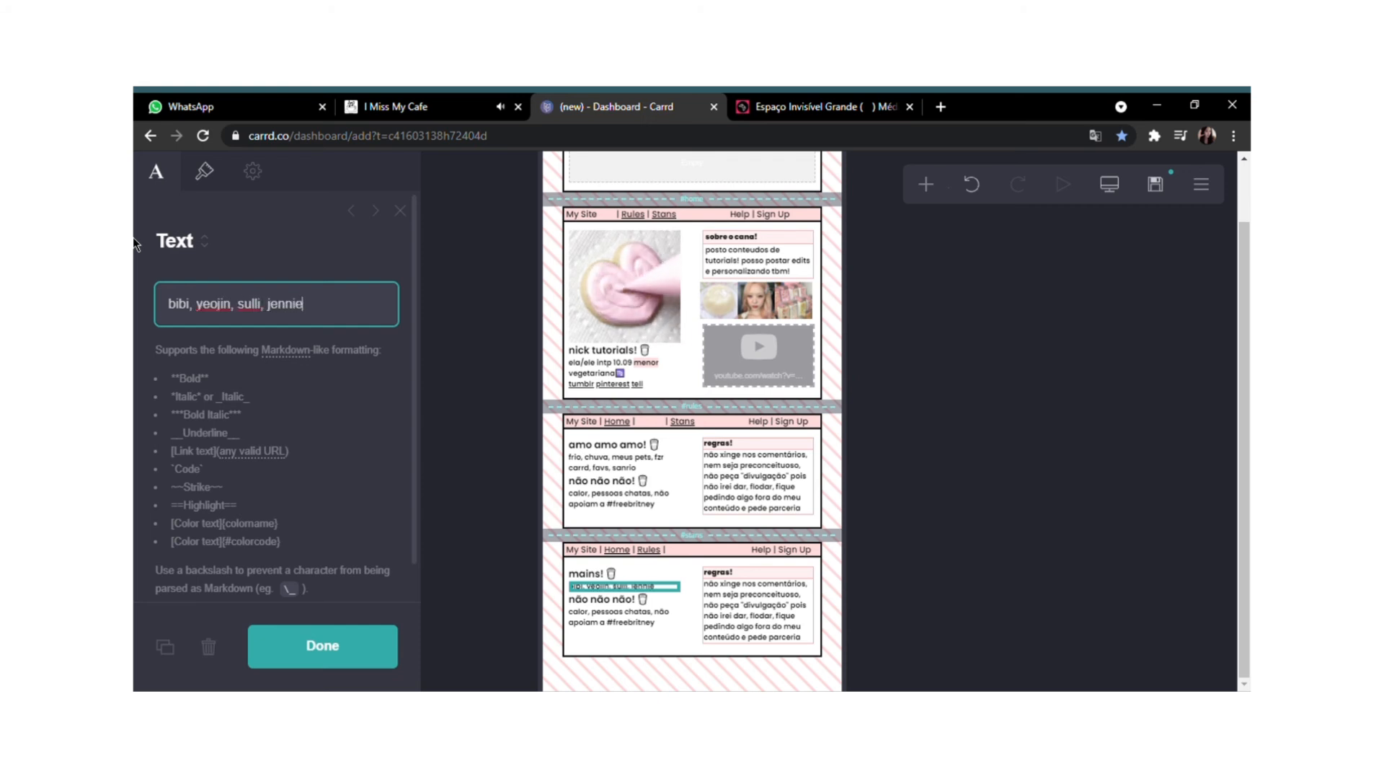
type(" & giselle")
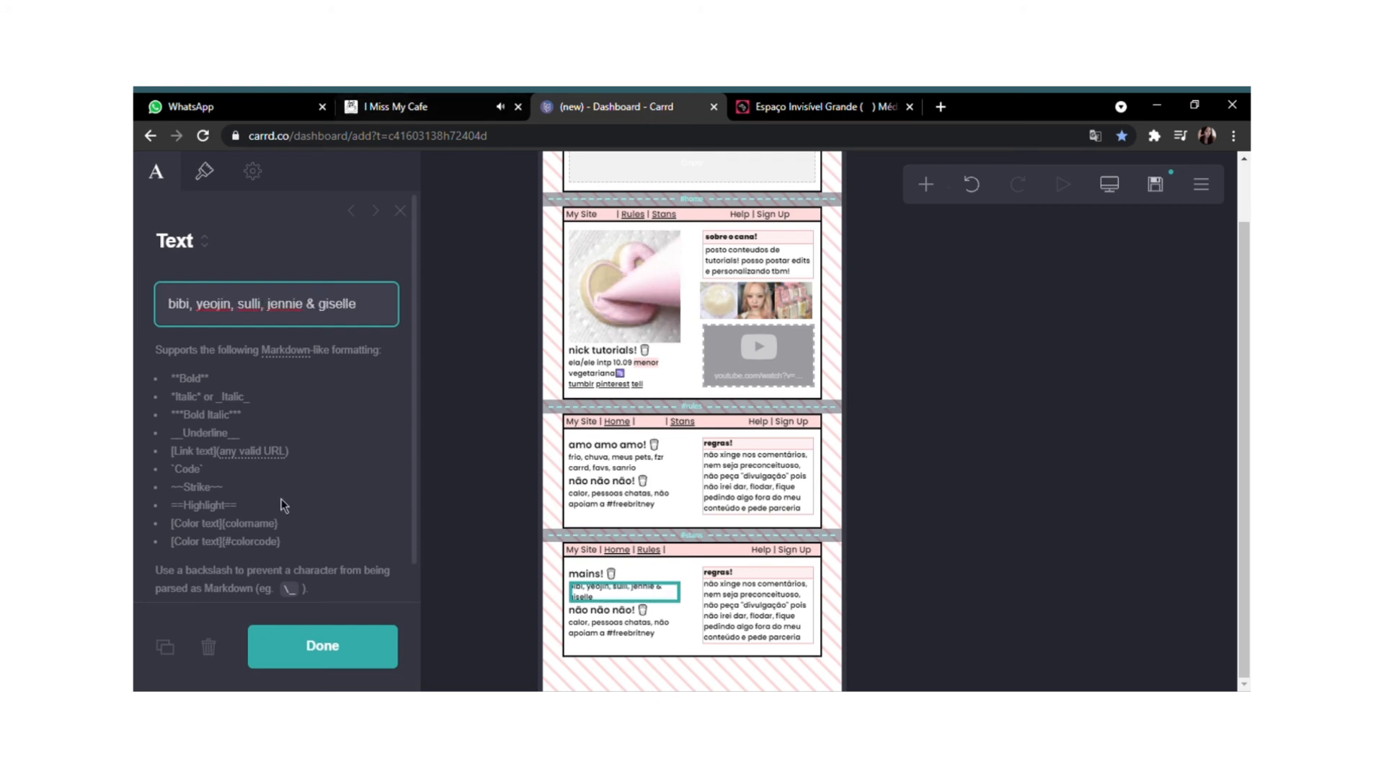
Try "kpop!" as the stans container's second heading, with "red velvet," starting the paragraph below it.
left_click(606, 609)
left_click_drag(277, 321, 135, 313)
key("BackSpace")
type("kpop!")
left_click(585, 635)
left_click_drag(272, 335, 143, 300)
key("BackSpace")
type("red velvet,")
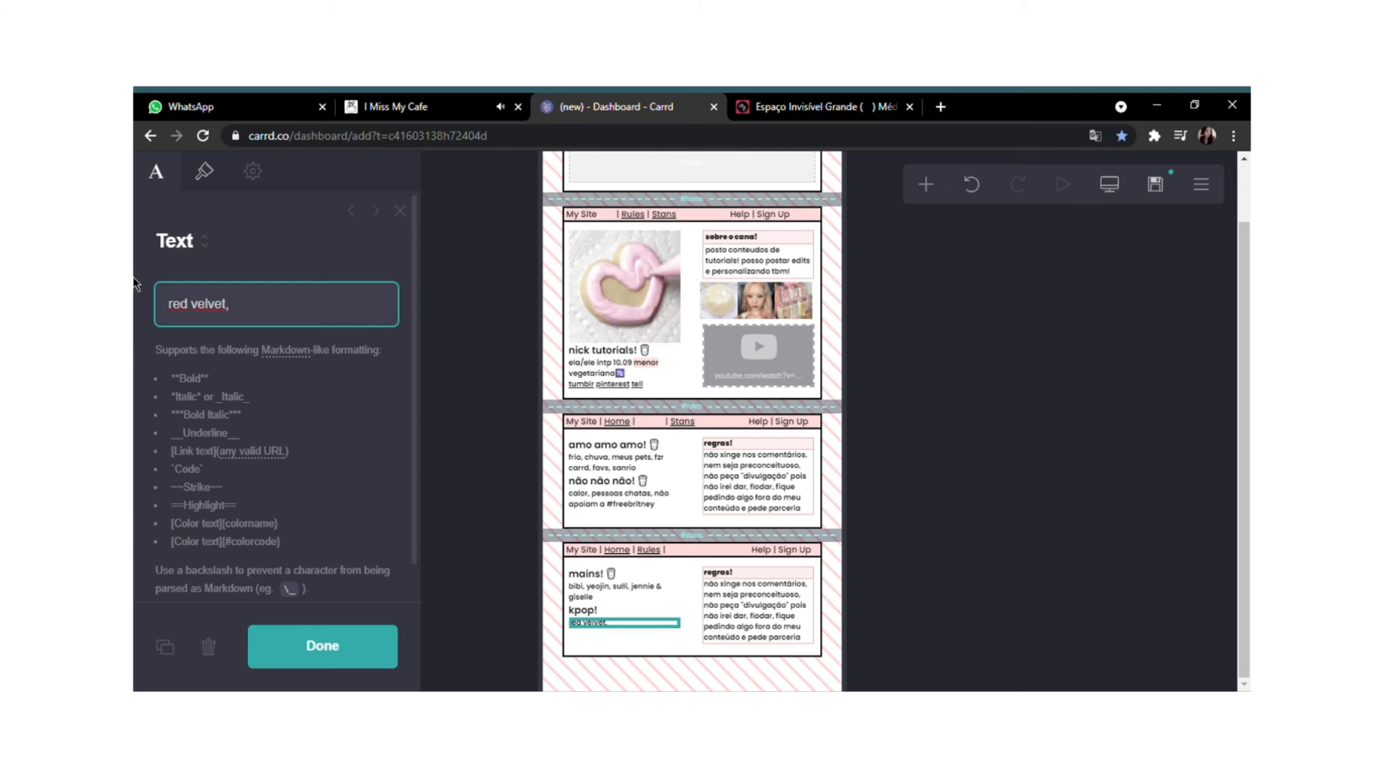
Try "gfriend, twice, iu, sunmi, izone(solo wonyoung & hitomie" as the second paragraph, and erase it back to "gfriend, twice, iu, sunmi, i".
key("ctrl+a")
key("BackSpace")
type("gfriend, twice, iu, sunmi, izone(solo w")
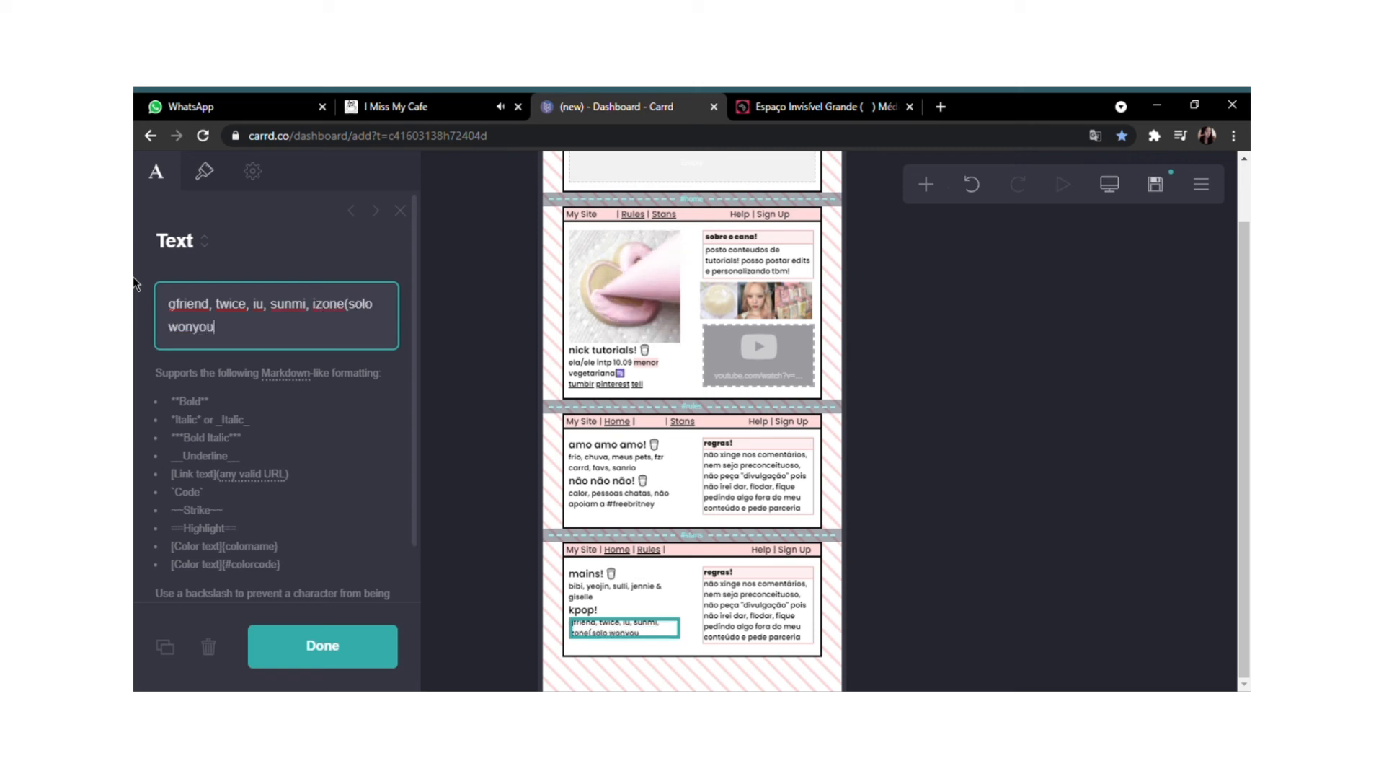
type("onyoung & hitomie")
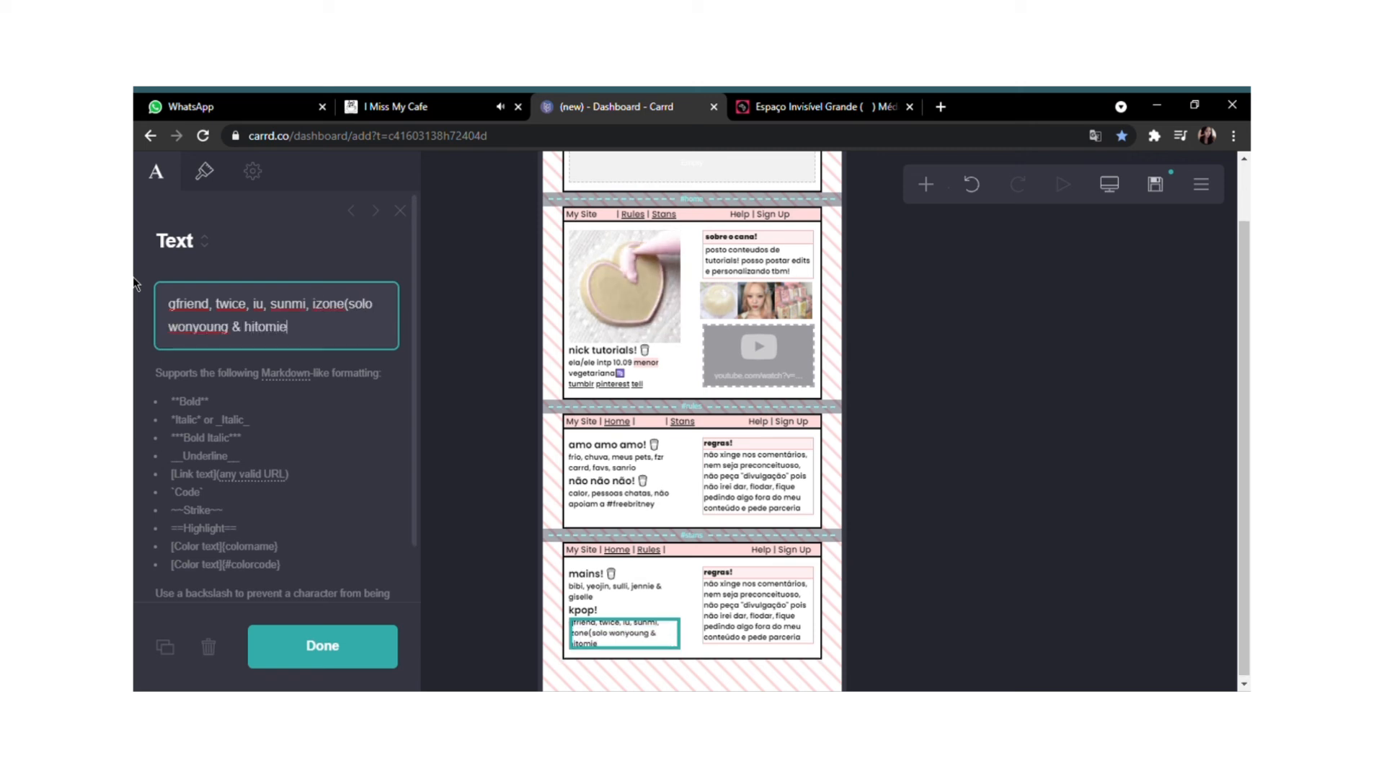
key("BackSpace")
key("BackSpace")
key("BackSpace")
key("BackSpace")
key("BackSpace")
key("BackSpace")
key("BackSpace")
key("BackSpace")
key("BackSpace")
key("BackSpace")
key("BackSpace")
key("BackSpace")
key("BackSpace")
key("BackSpace")
key("BackSpace")
key("BackSpace")
key("BackSpace")
key("BackSpace")
key("BackSpace")
key("BackSpace")
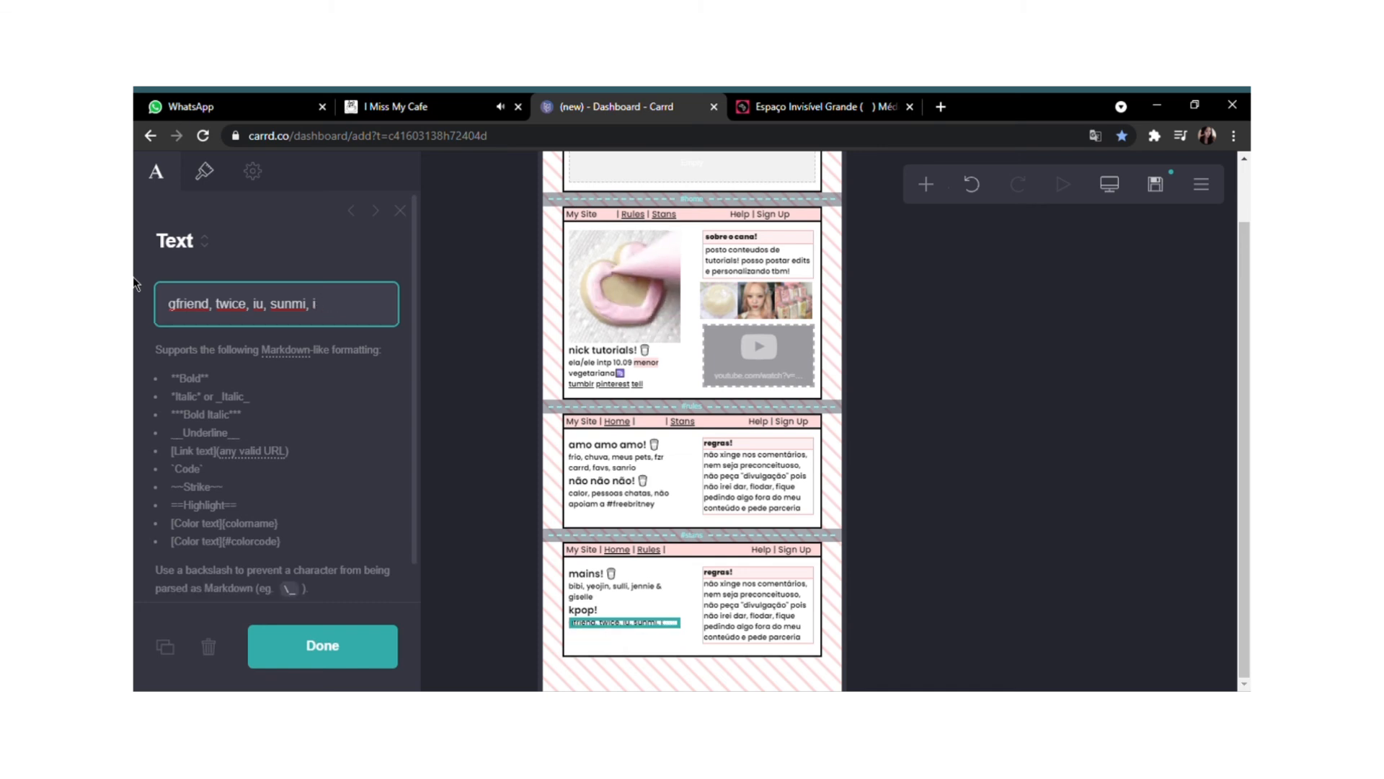
Change the stans container's second heading to "non kpop!".
left_click(587, 611)
left_click(189, 304)
left_click_drag(191, 321, 141, 318)
left_click(209, 320)
key("BackSpace")
type("non kpop!")
Replace the paragraph below with "olivia rodrigo, ariana grande, britney spears, xand aviao, rai saia rodada, barões da pisadinha, babymetal, doja cat".
left_click(606, 622)
key("ctrl+a")
key("BackSpace")
type("olivi")
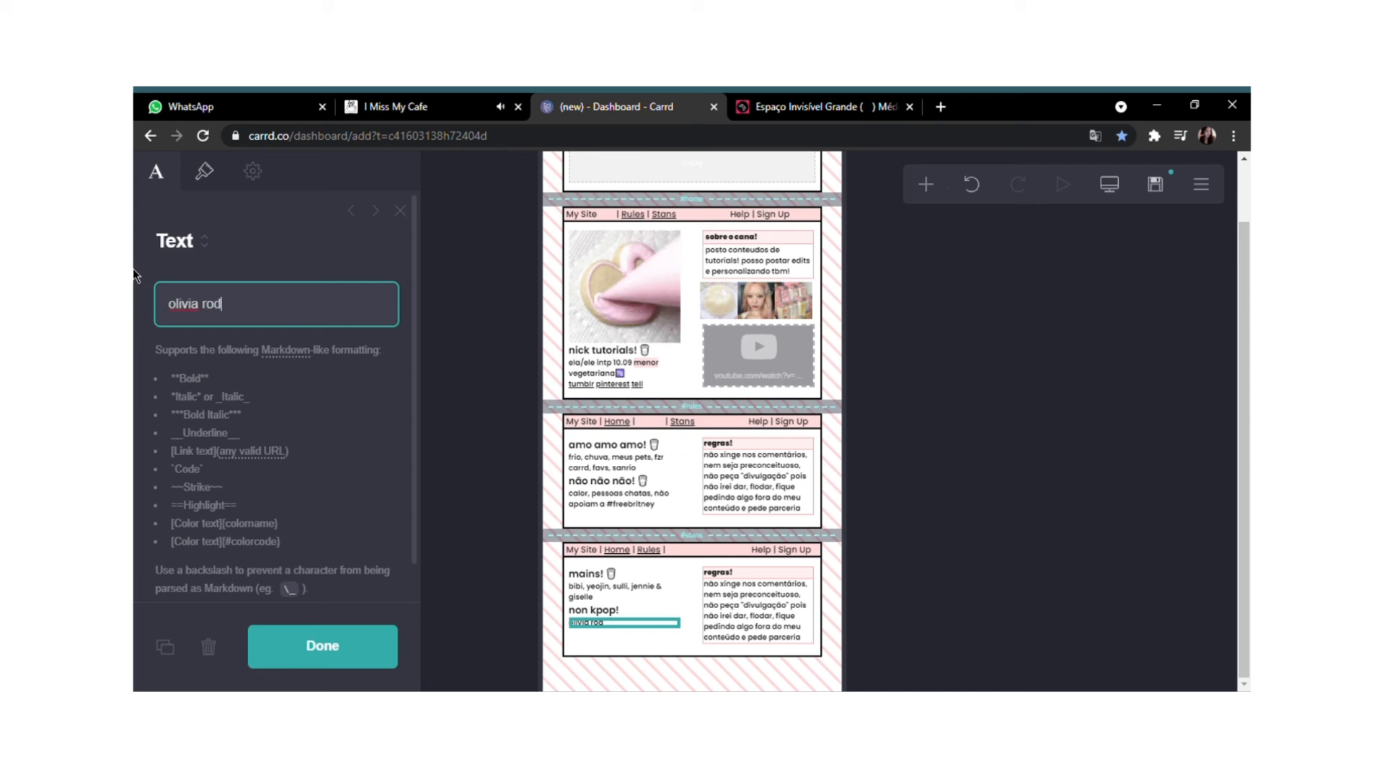
type("a rodrigo, ariana grande, britney spears, xand av")
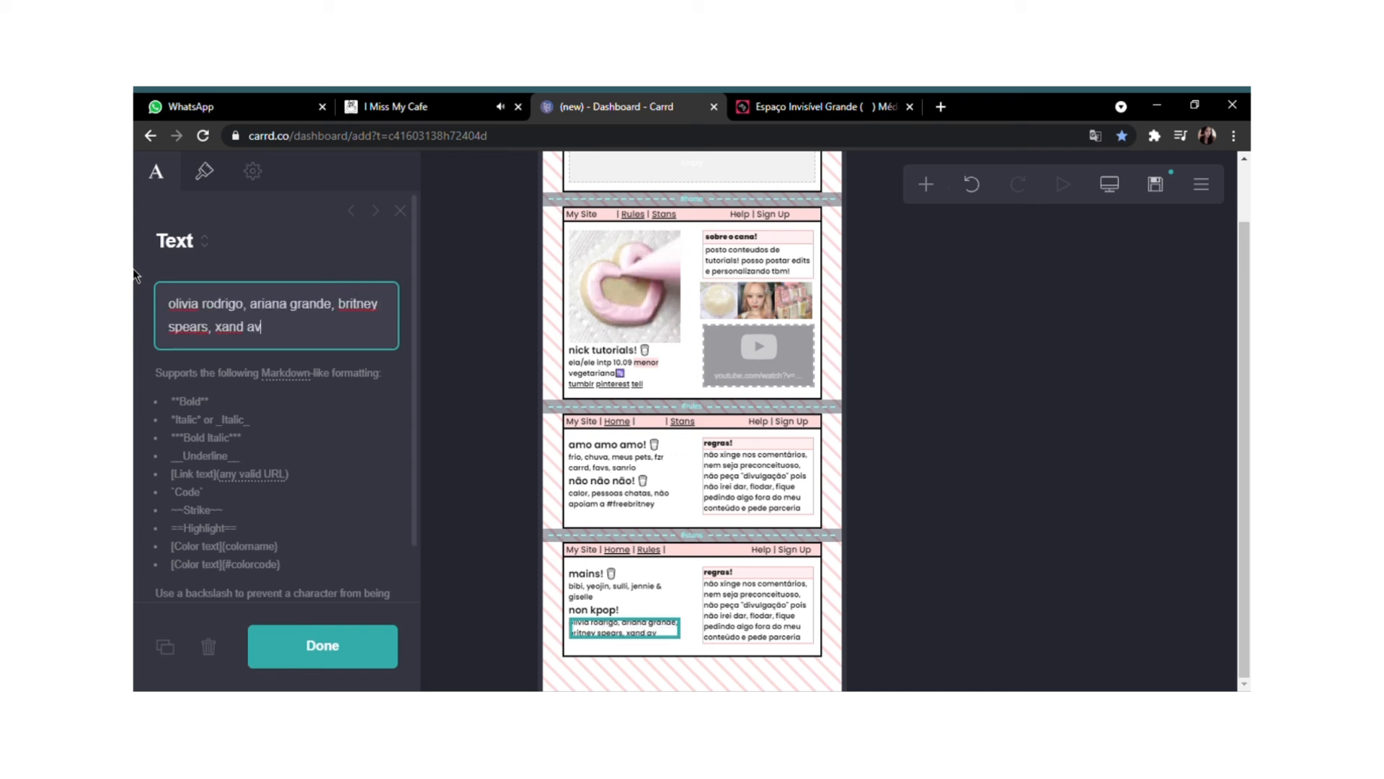
type("iao, rai saia rodad")
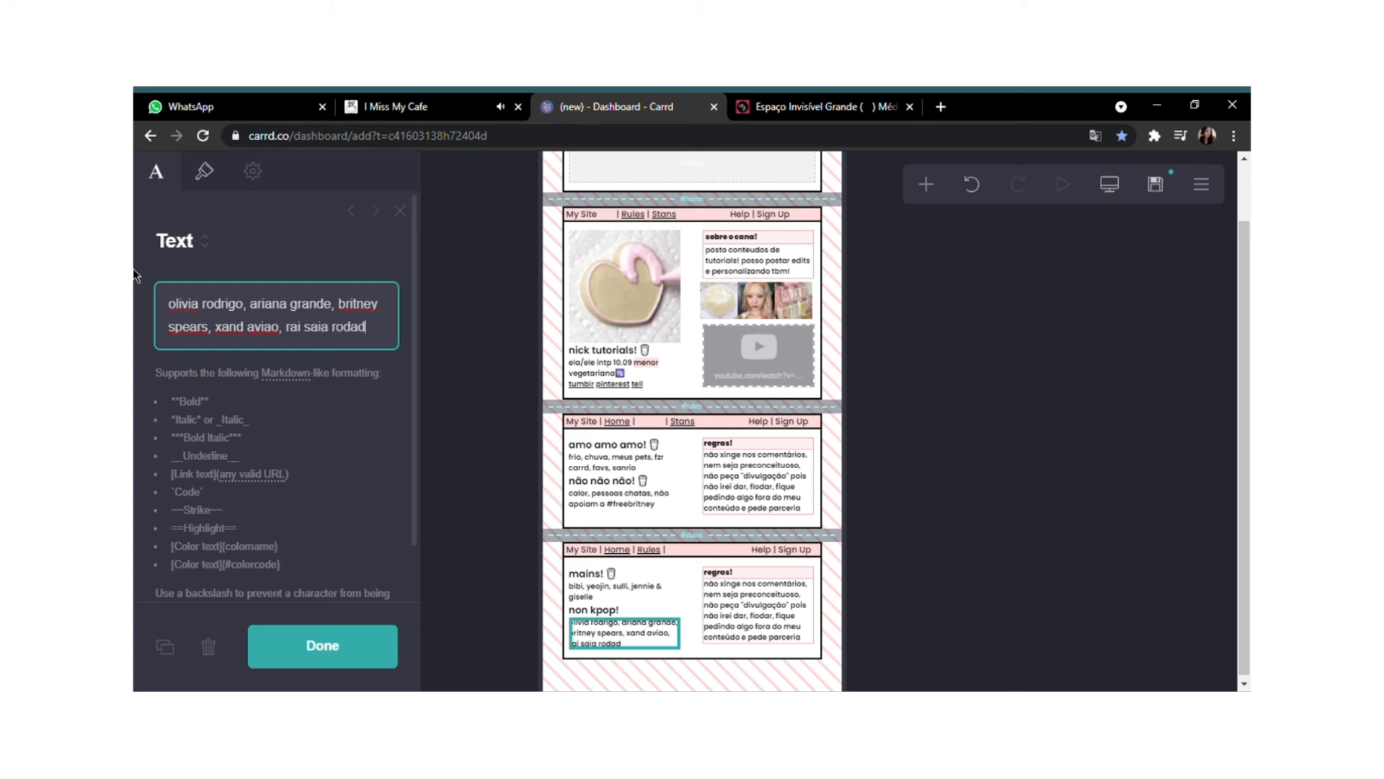
type("a, barões da pisadinha, babymetal, doja cat")
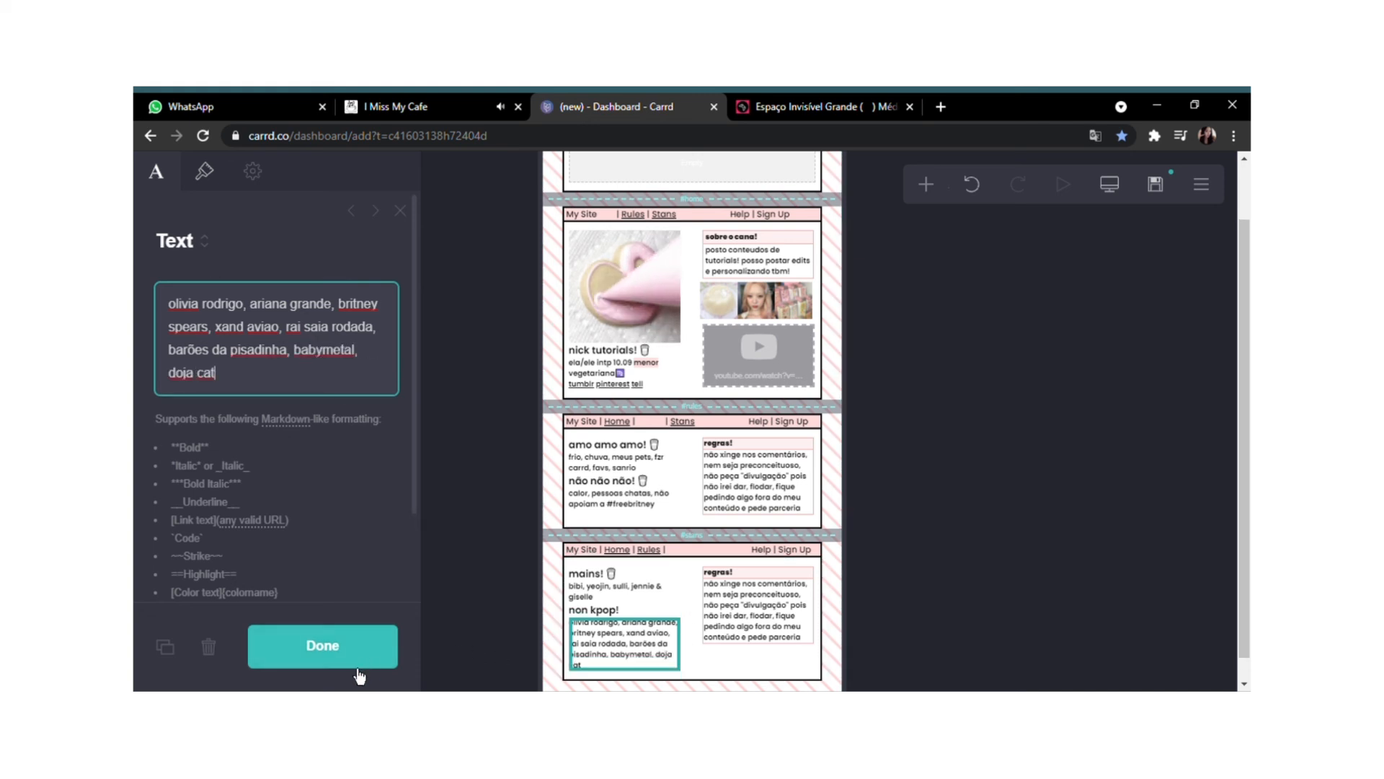
left_click(359, 673)
Set the stans table's heading to "comfys!" and its row text to "L, tomie, saiki, aguri, neiru".
left_click(748, 618)
left_click(147, 179)
key("BackSpace")
left_click_drag(222, 344, 435, 535)
type("comfy")
scroll(274, 432, "down", 2)
type("L, tomi")
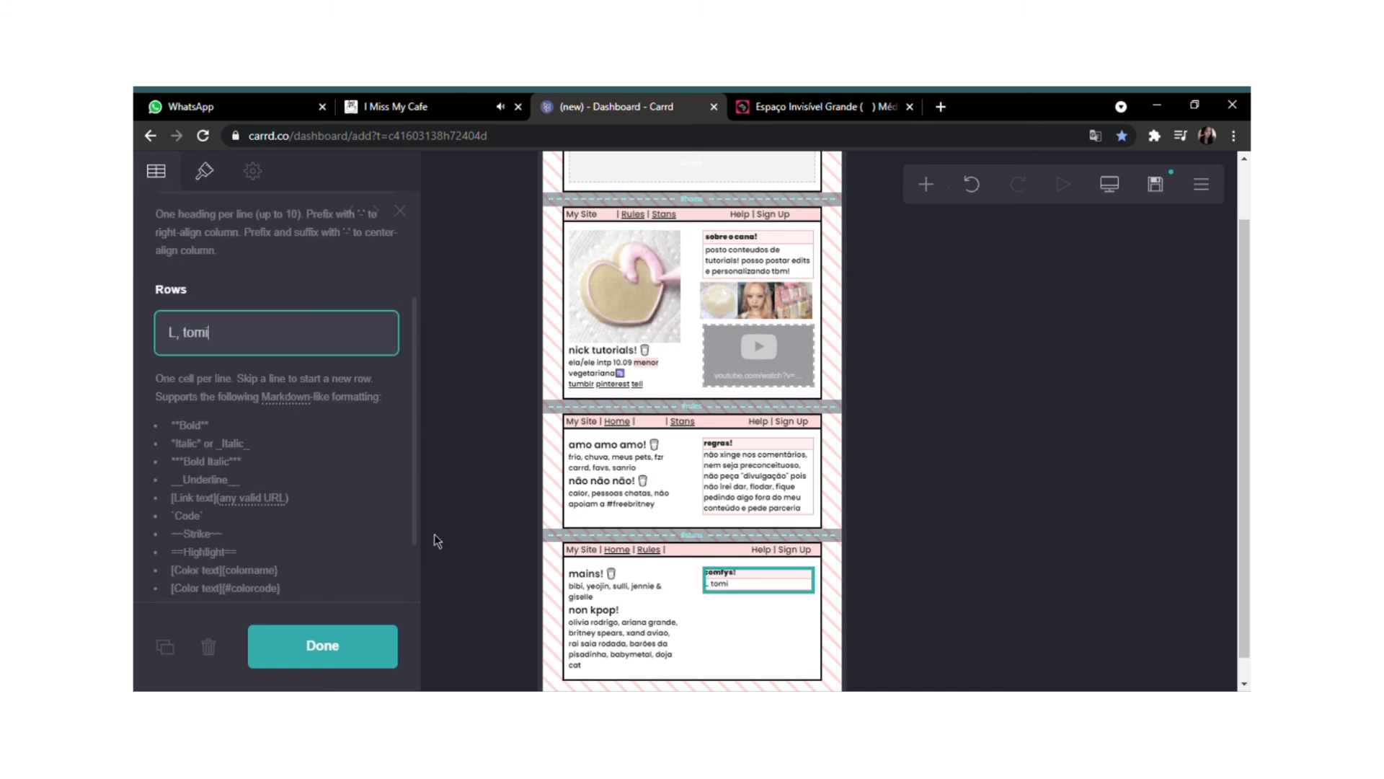
type("e, saiki, aguri, neiru")
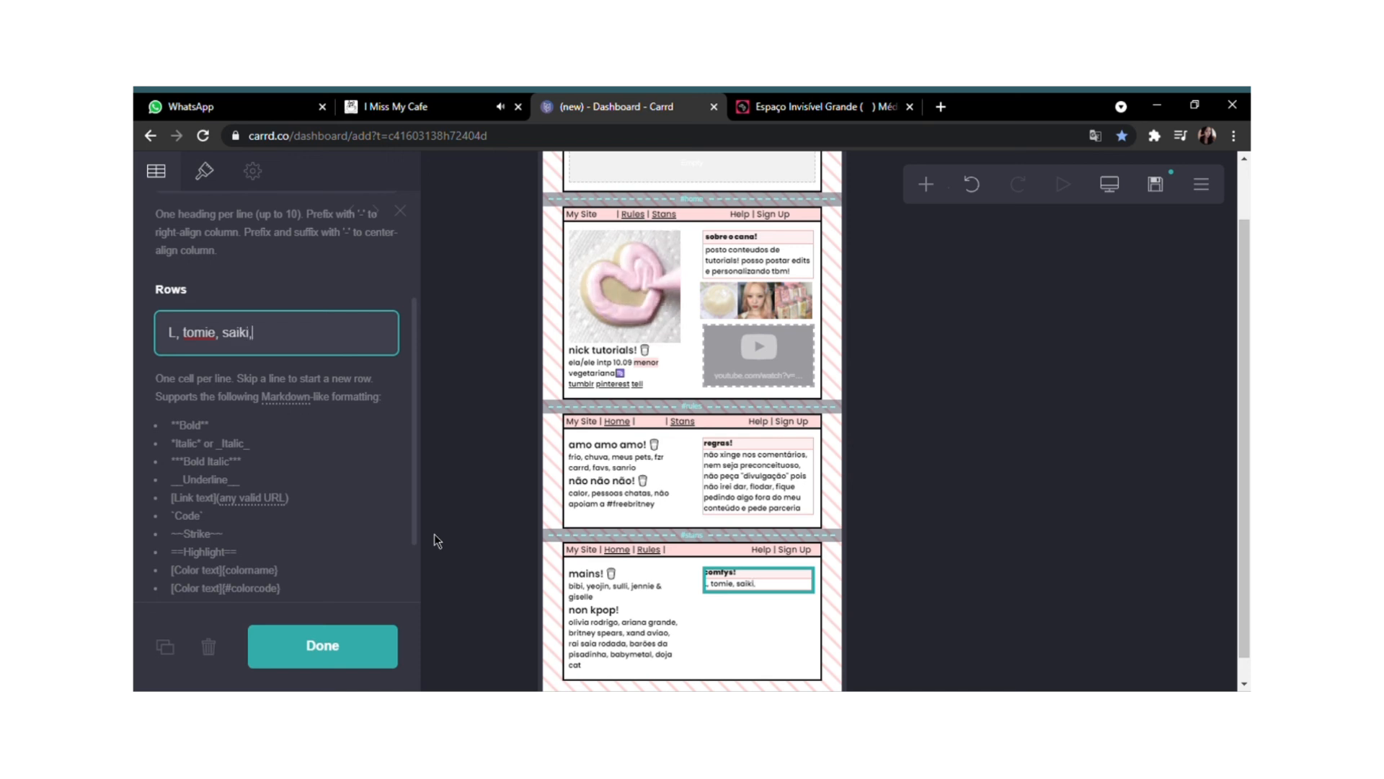
left_click(353, 654)
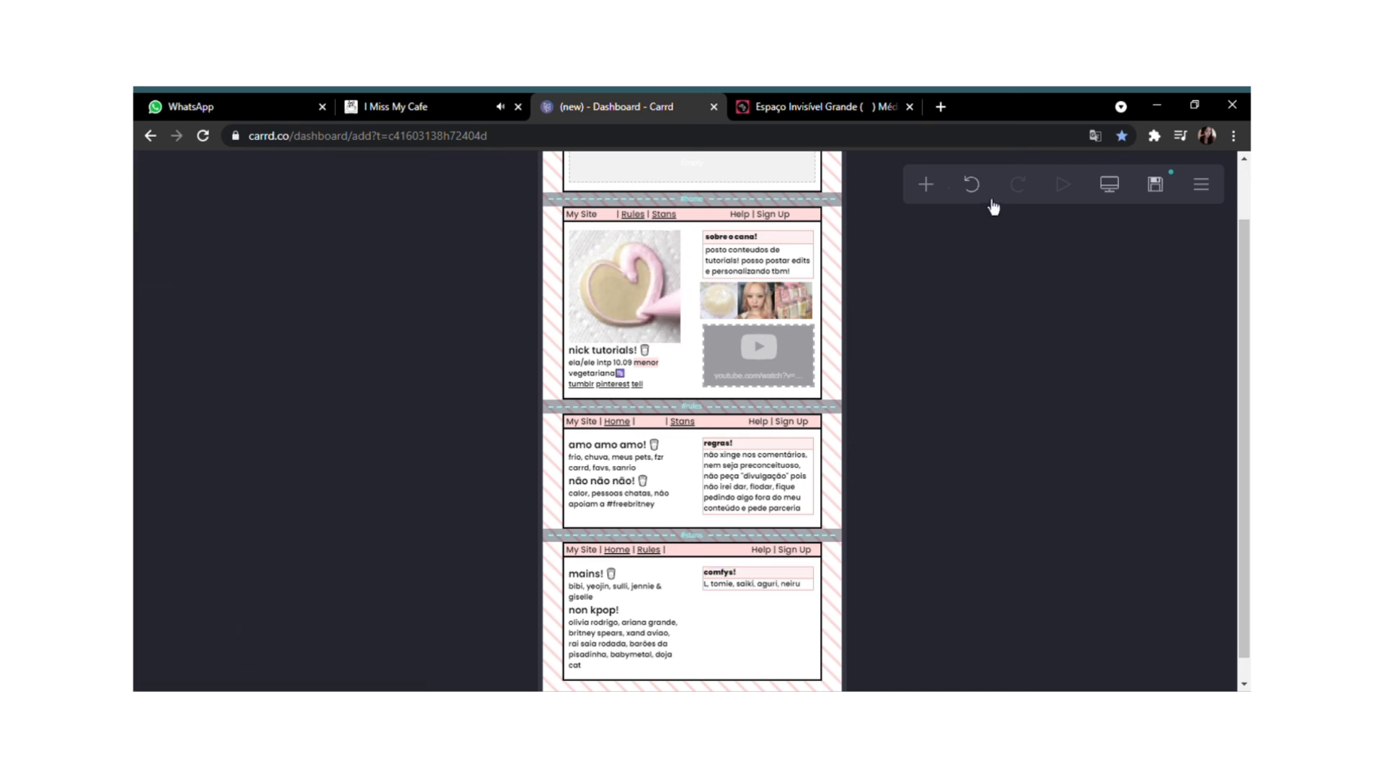
Duplicate the home section's video and place the copy below the "comfys!" table.
left_click(761, 350)
left_click(166, 649)
left_click_drag(756, 420, 764, 627)
left_click(364, 649)
scroll(662, 348, "up", 2)
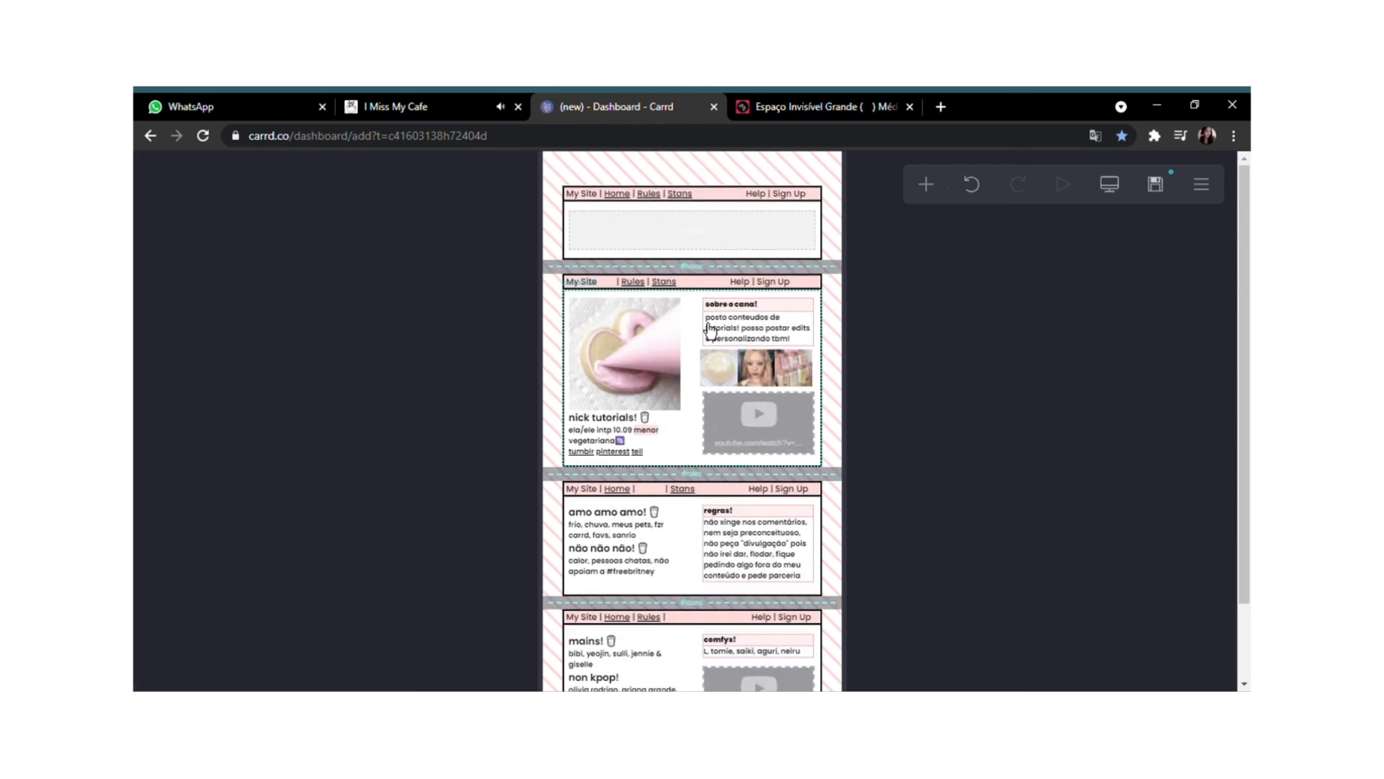
left_click(1210, 189)
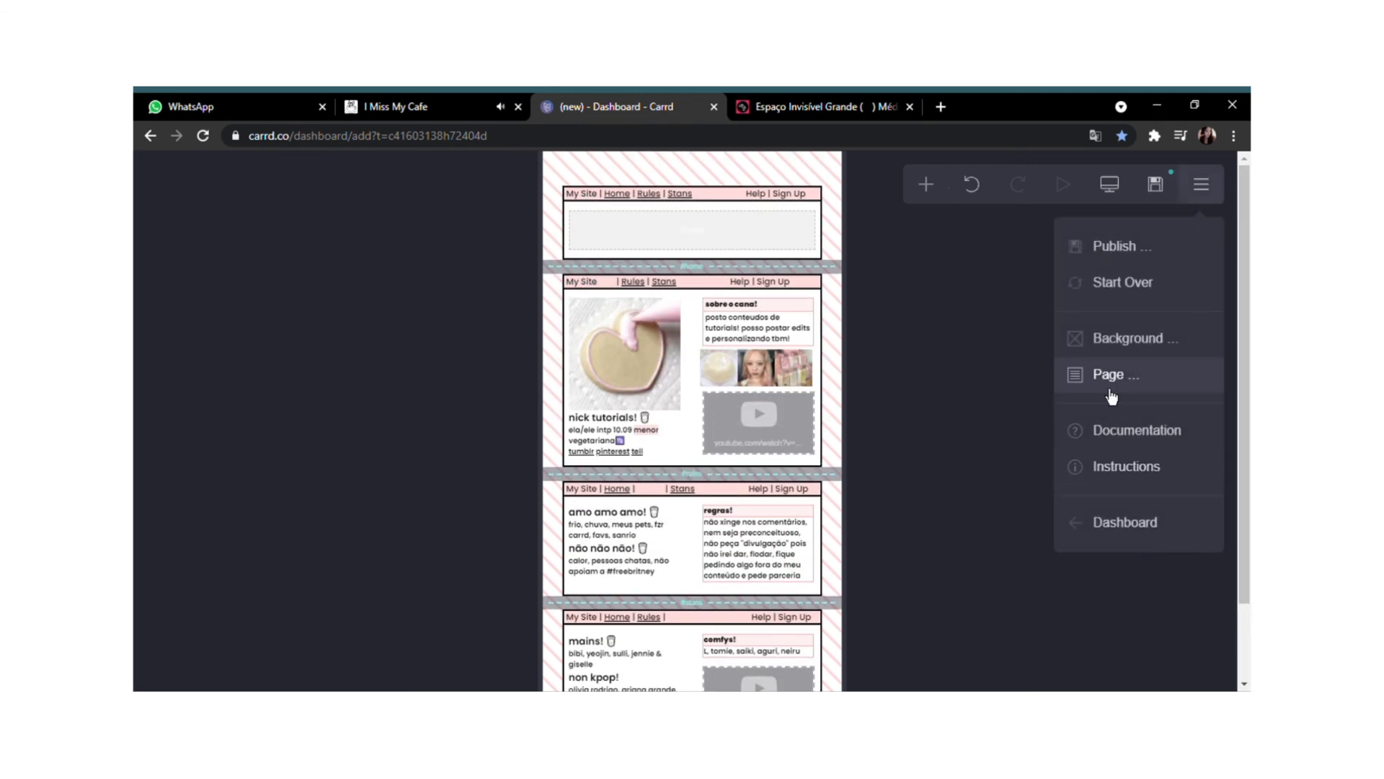
left_click(1110, 375)
scroll(209, 504, "down", 1)
scroll(211, 505, "up", 1)
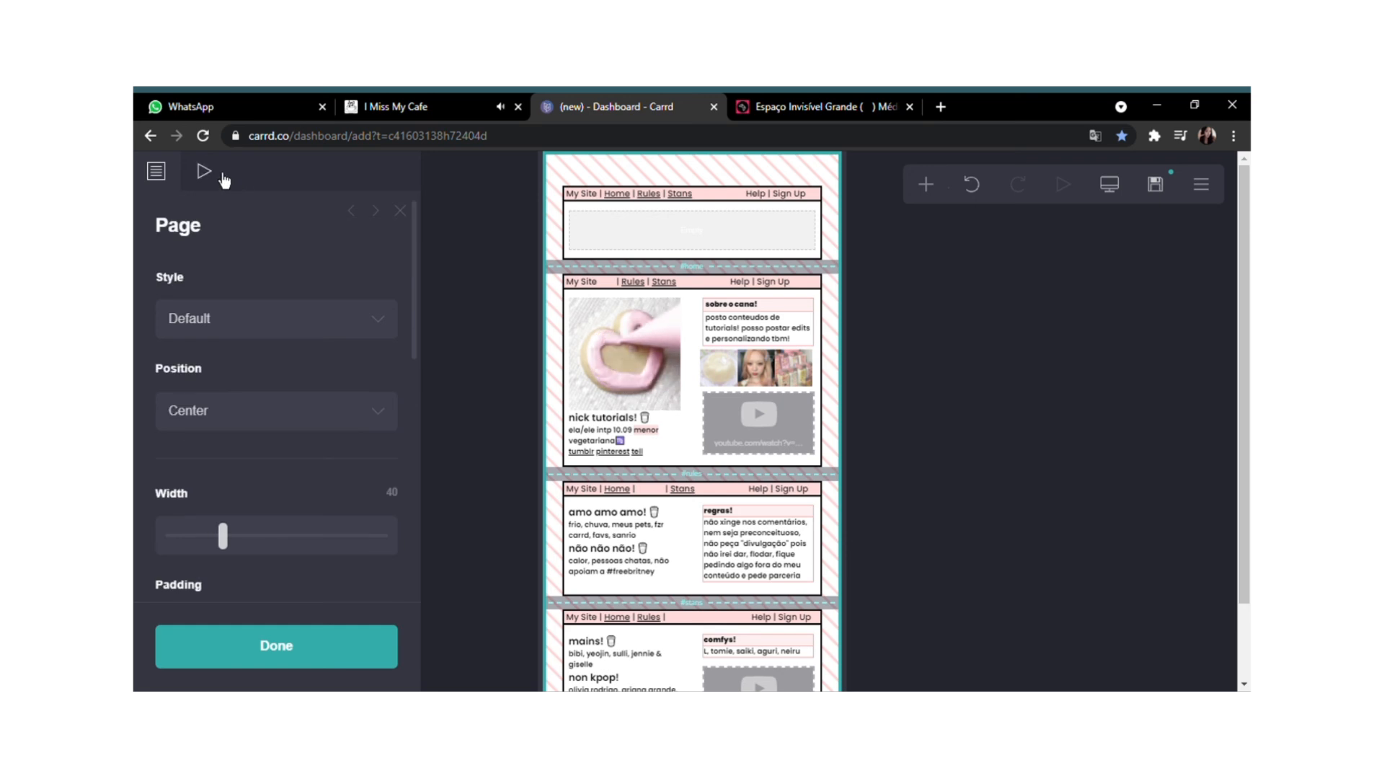
left_click(204, 171)
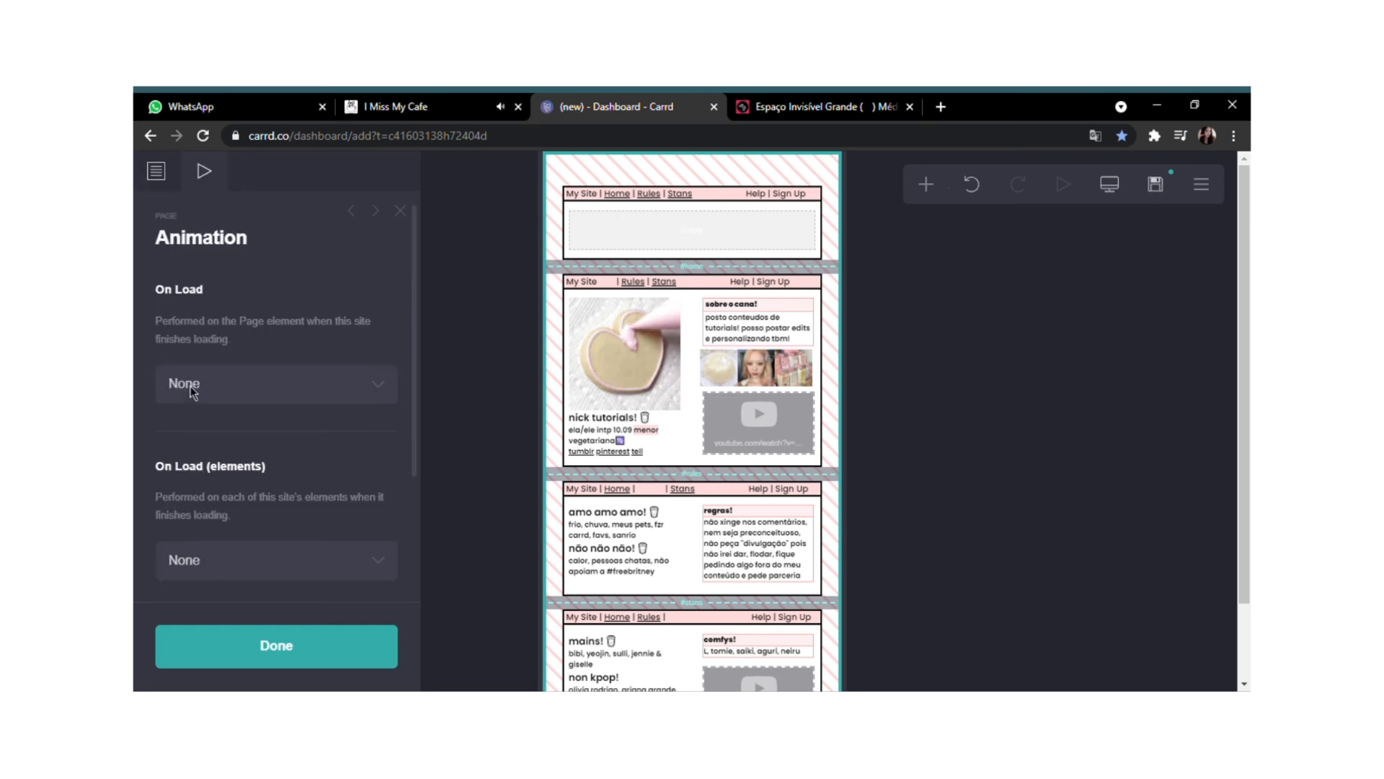
left_click(617, 242)
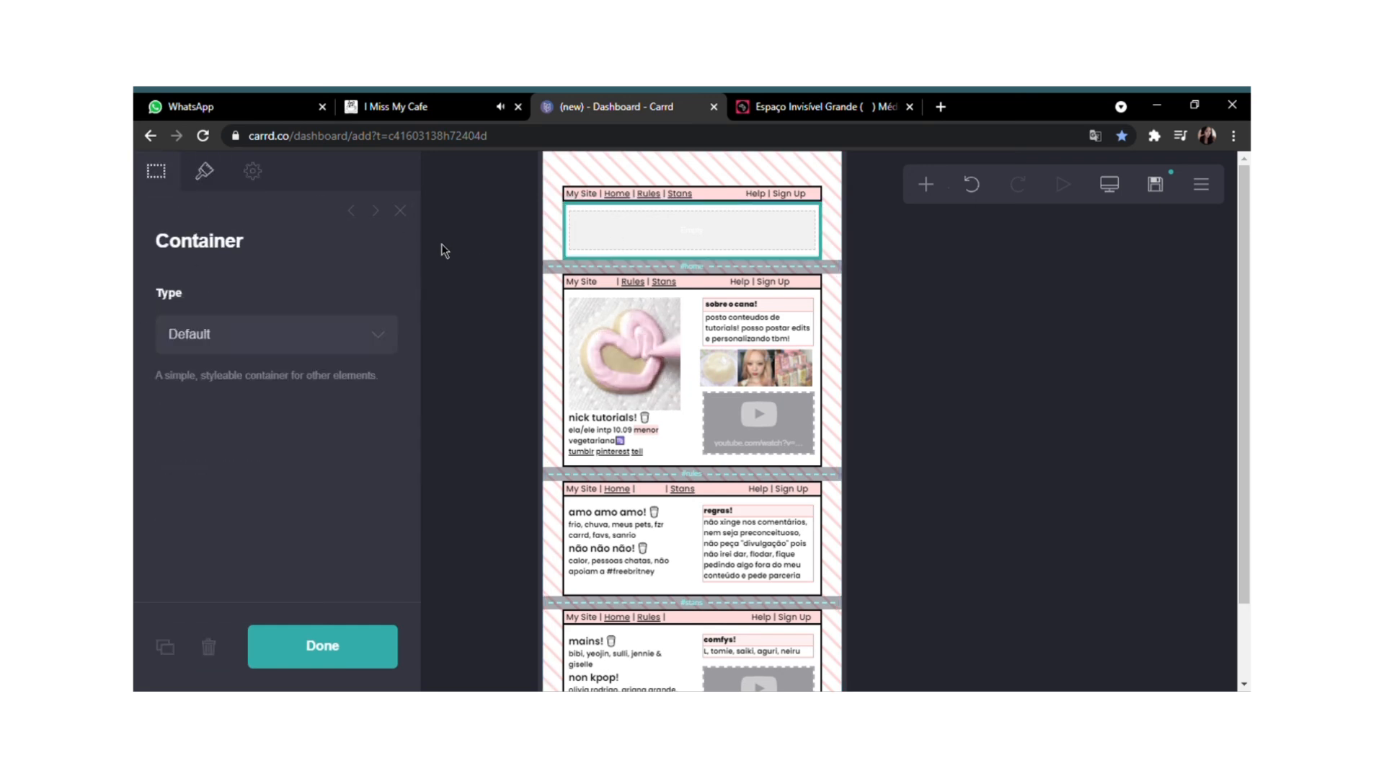
Set the page's on-load animation to Tilt Up with a 0.875s delay and preview it.
left_click(1201, 184)
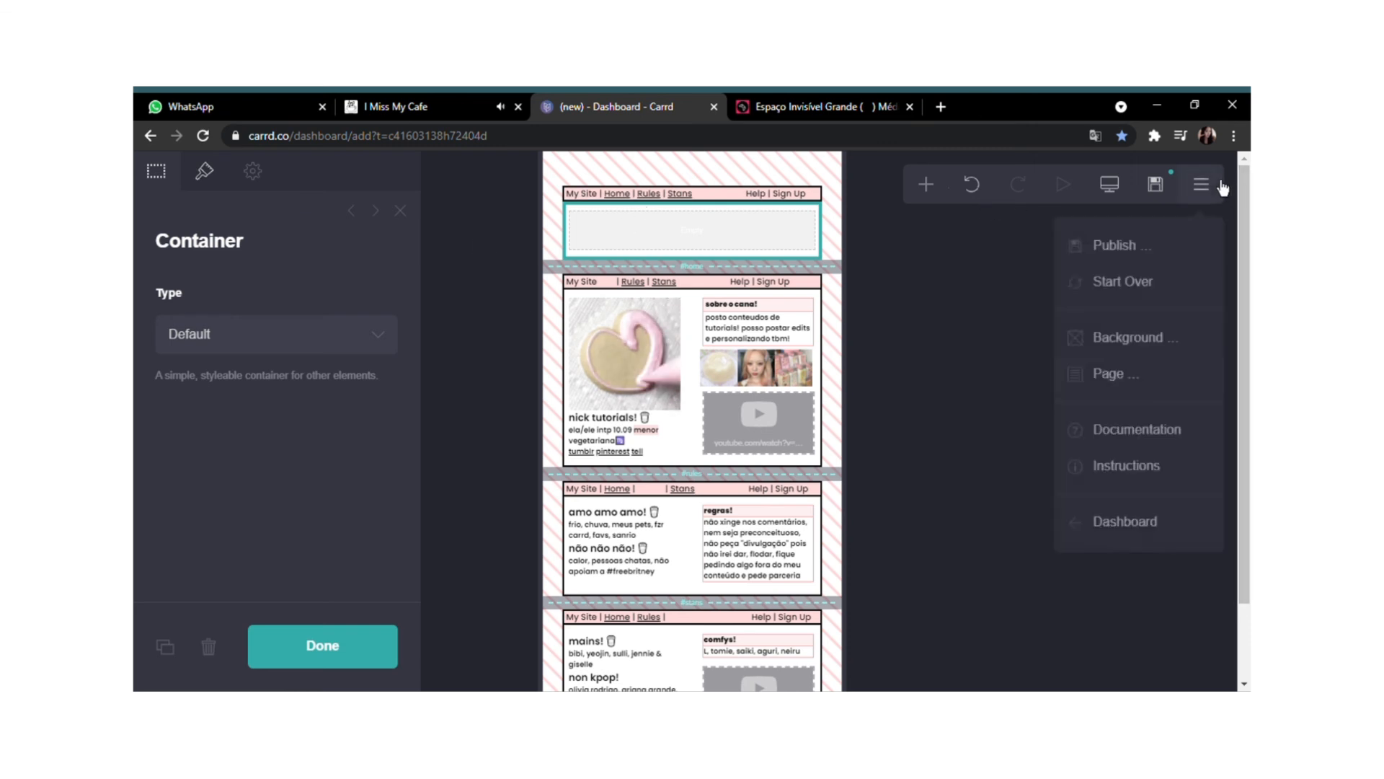
left_click(1154, 376)
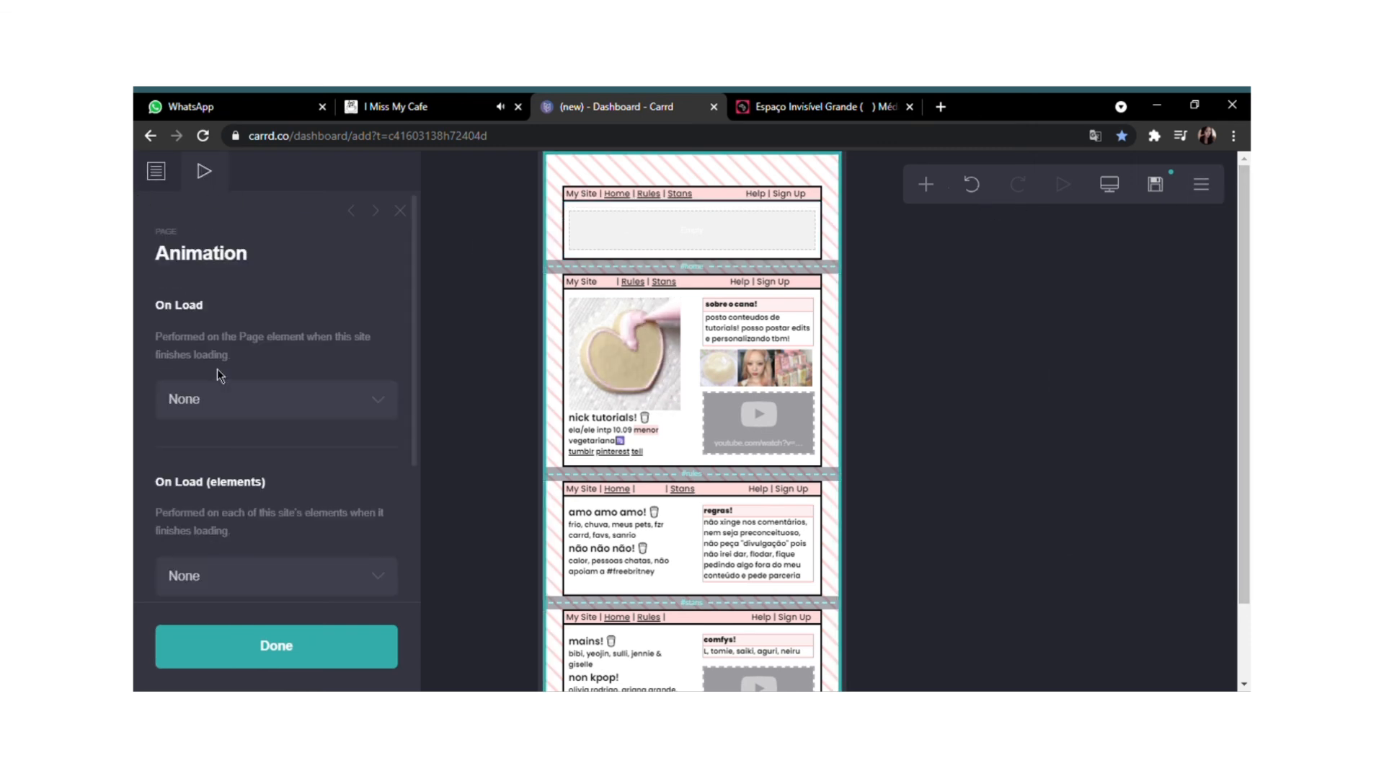
left_click(231, 526)
left_click_drag(179, 487, 193, 488)
left_click(1073, 188)
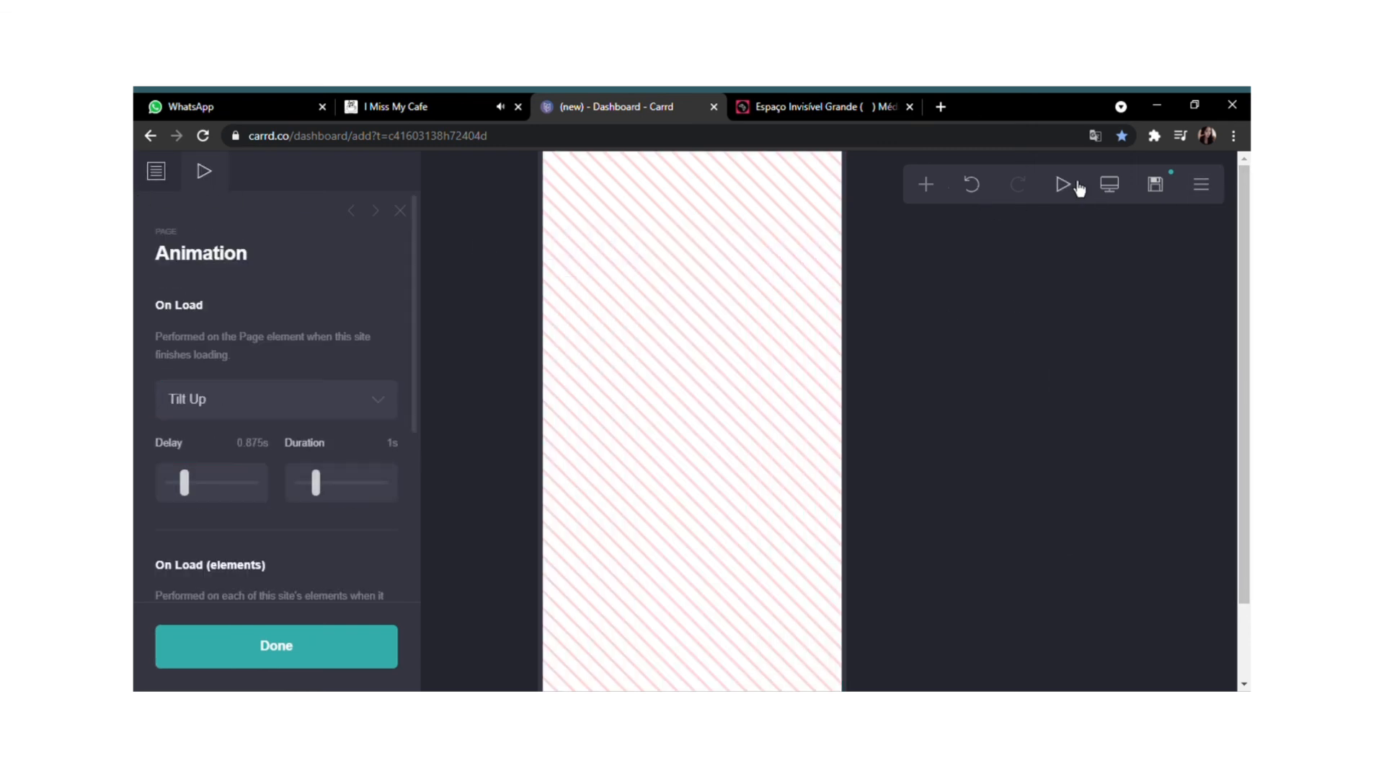
Change the page's on-load animation to Fade Up and preview it.
left_click(212, 398)
left_click(212, 454)
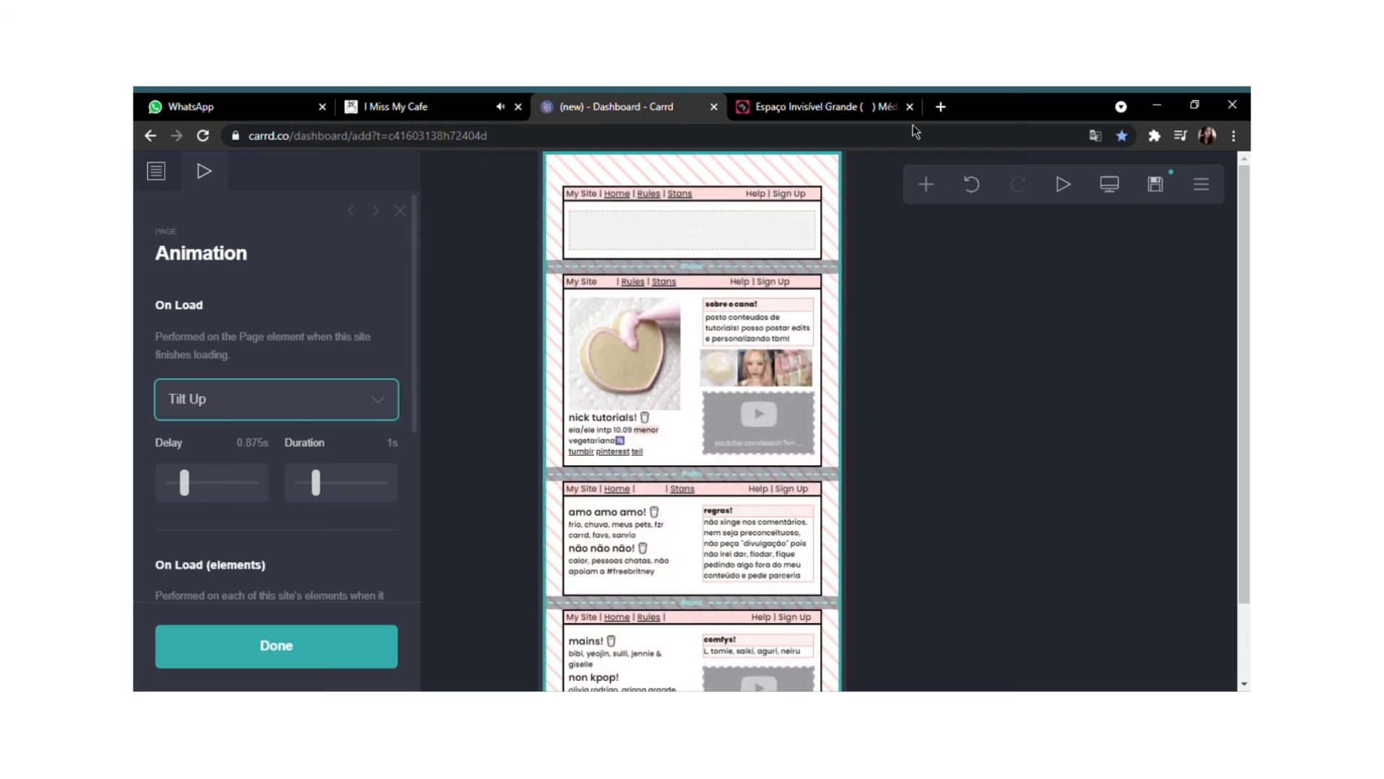
left_click(1064, 186)
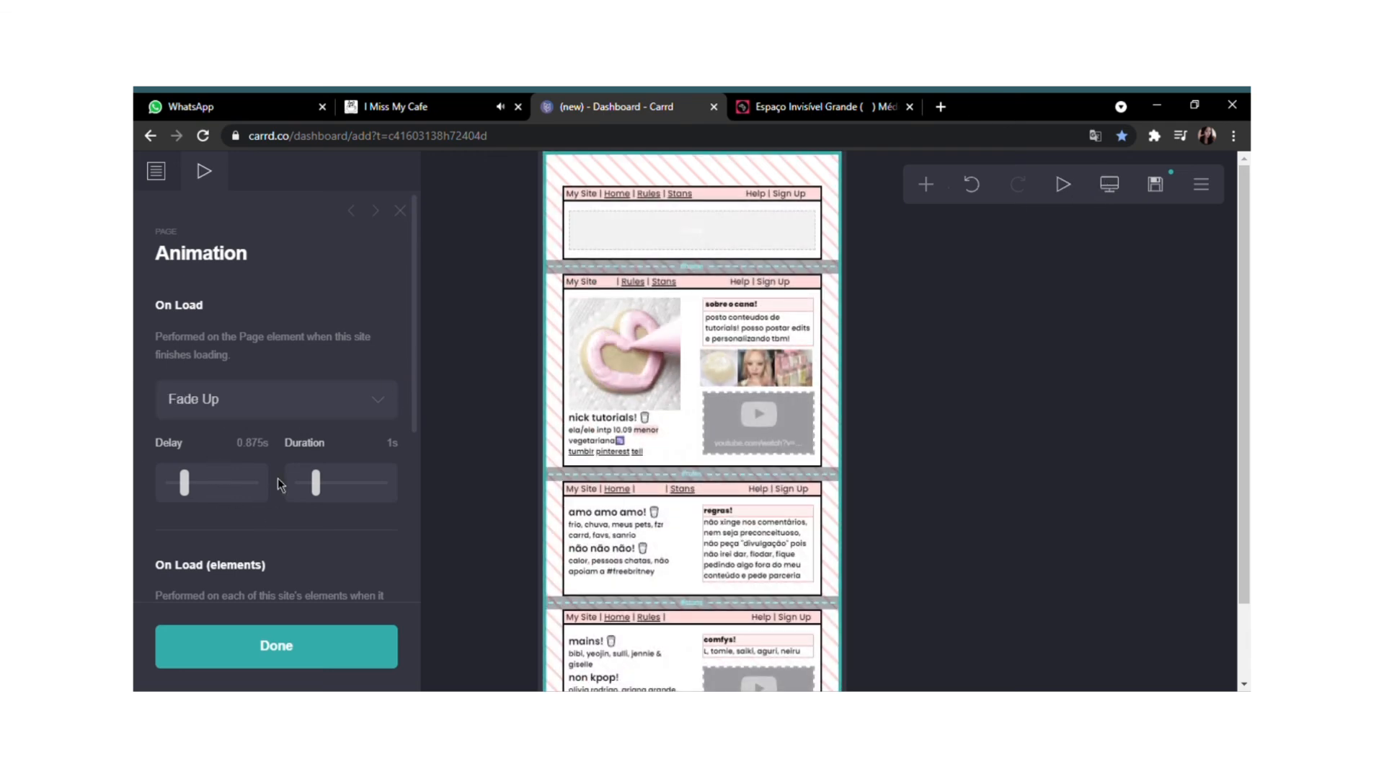
Set the on-load animation for the site's elements to Blur In and preview it.
scroll(275, 478, "down", 2)
left_click(270, 493)
left_click(240, 551)
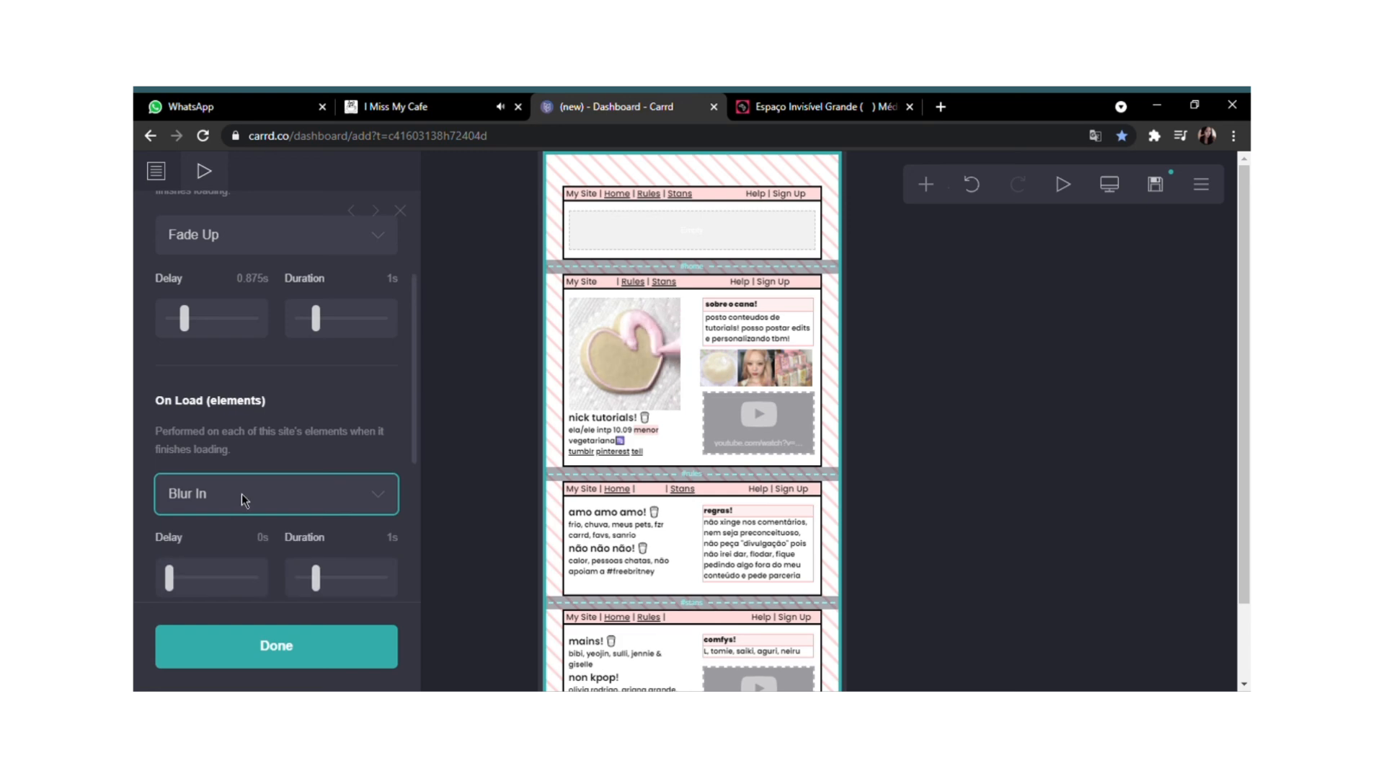
left_click(1064, 186)
Set the elements' animation duration to 1.875s and the page's to 1.625s, and preview the result.
left_click_drag(315, 577, 331, 577)
left_click_drag(316, 318, 327, 317)
left_click(1075, 187)
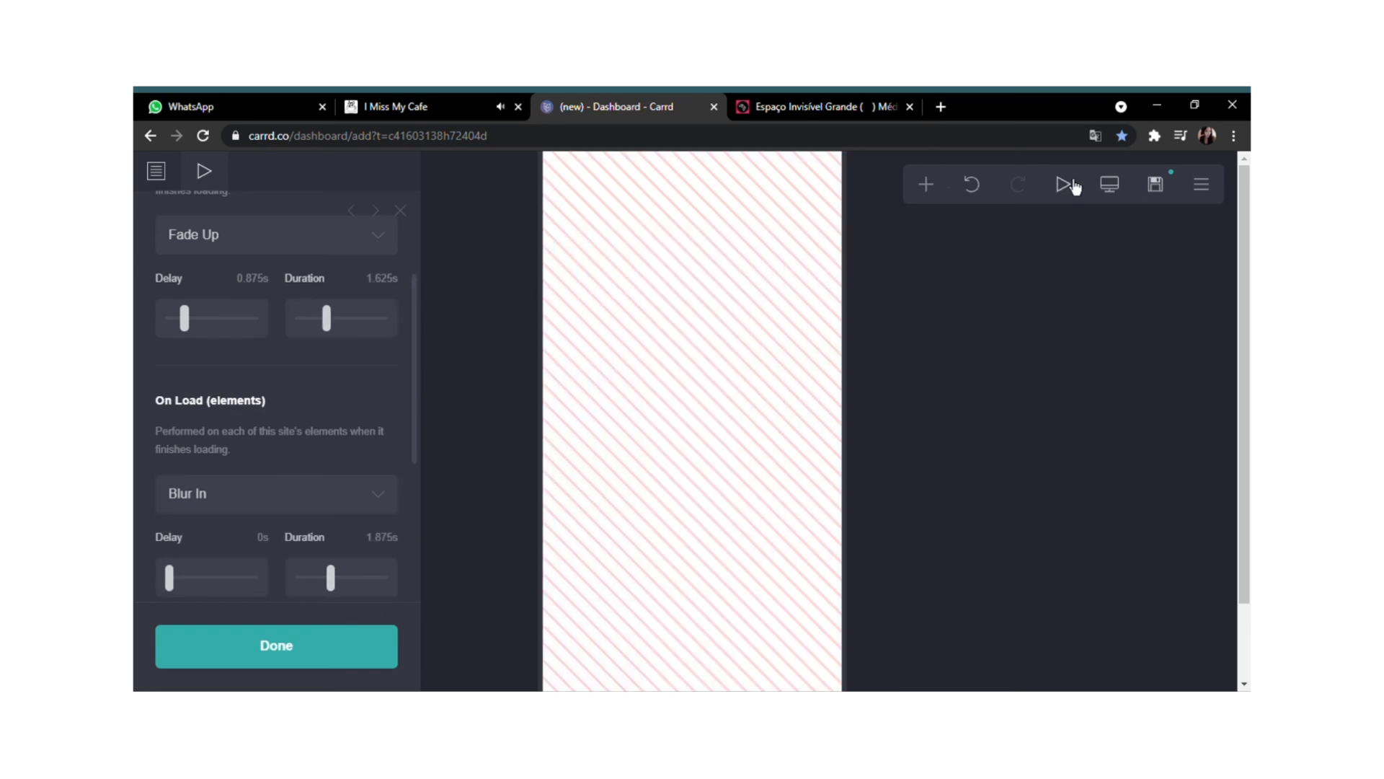
left_click(1074, 187)
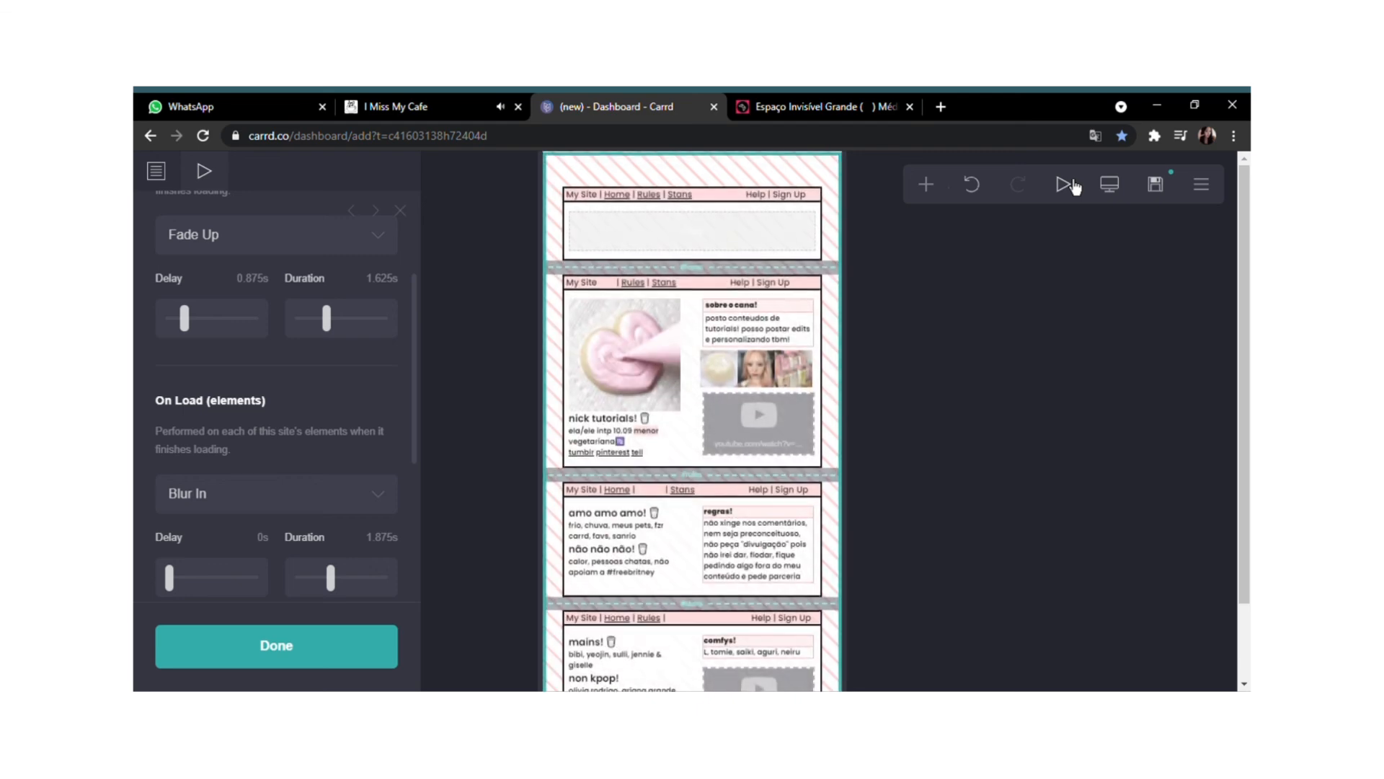
Set the section change animation to Blur In, preview the page and finish the animation settings.
scroll(245, 472, "down", 4)
key("Down")
left_click(1064, 186)
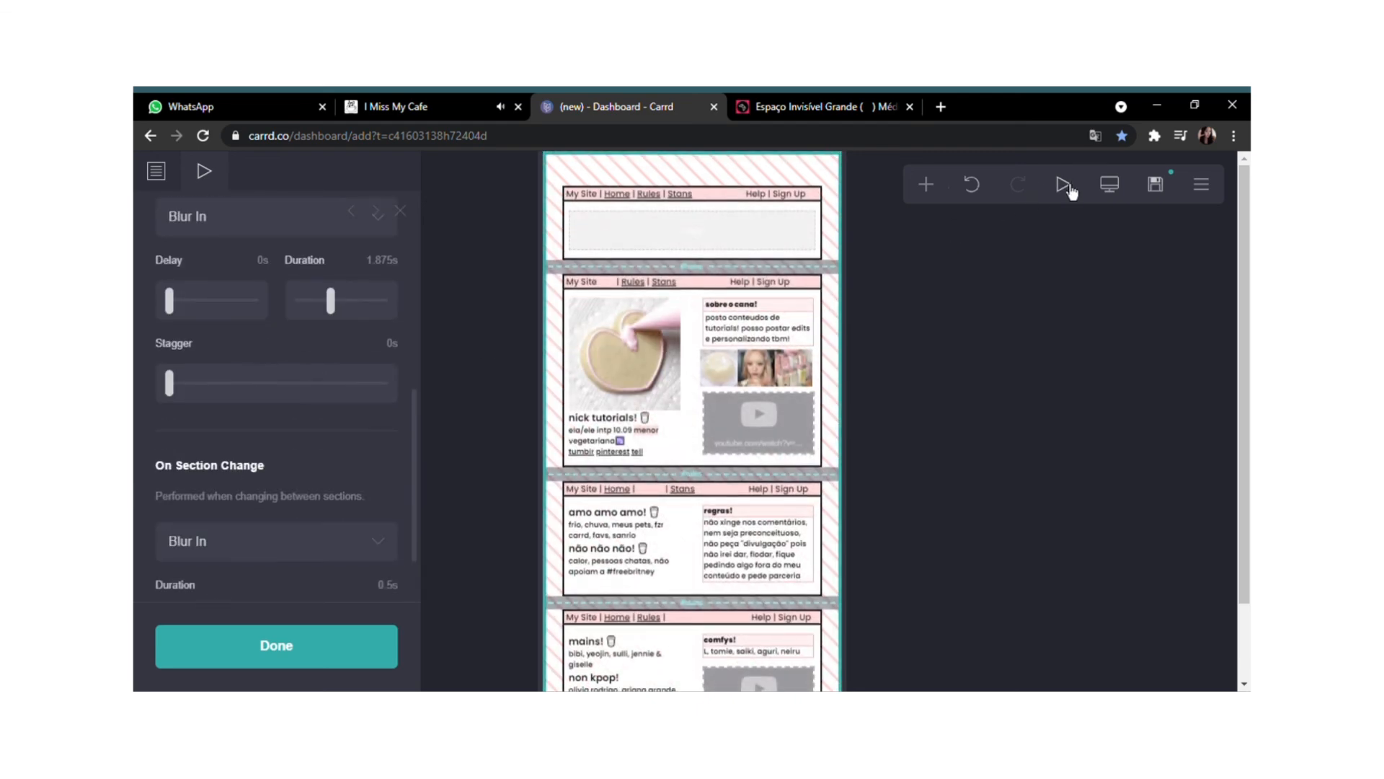
left_click(325, 660)
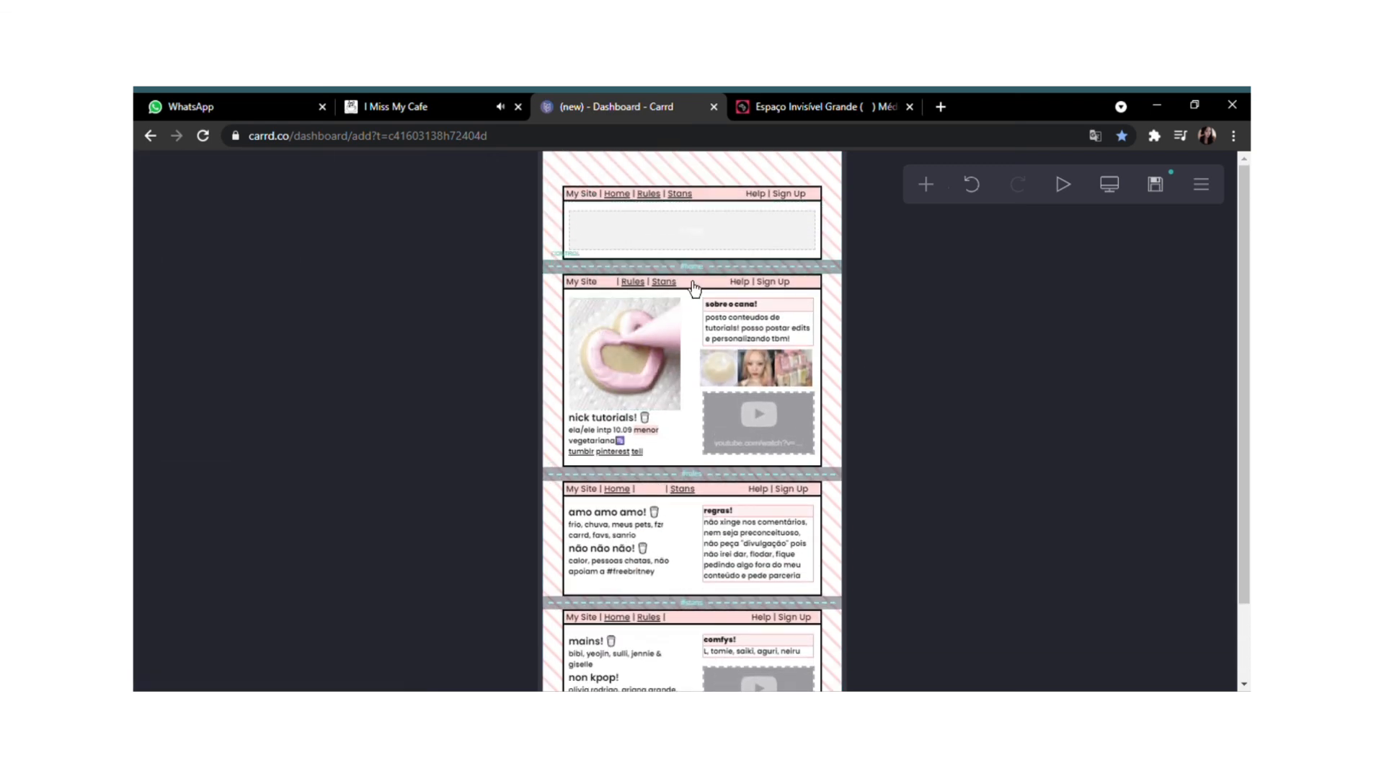
Open the publish settings and enter the title "!?" and the description "nick tutorials's carrd!".
left_click(1156, 183)
left_click(234, 342)
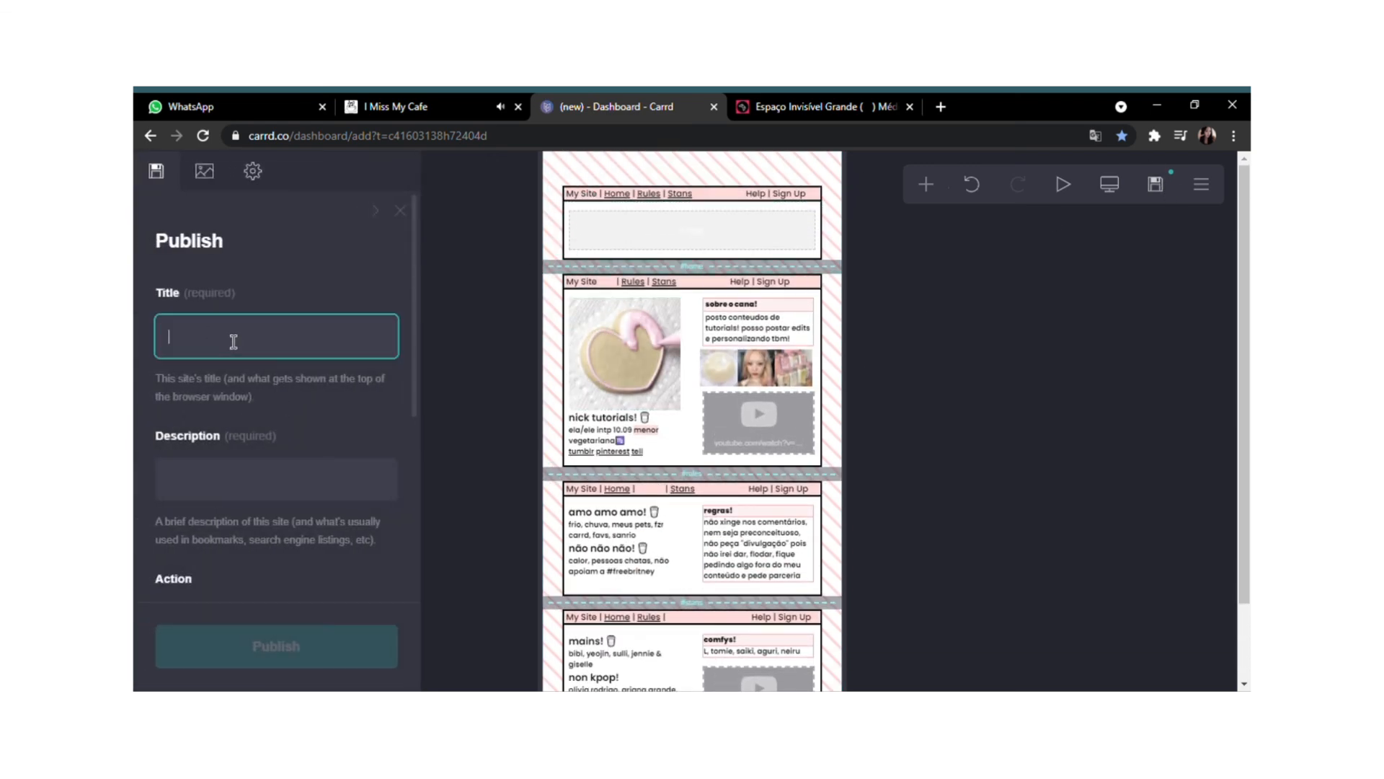
left_click(218, 493)
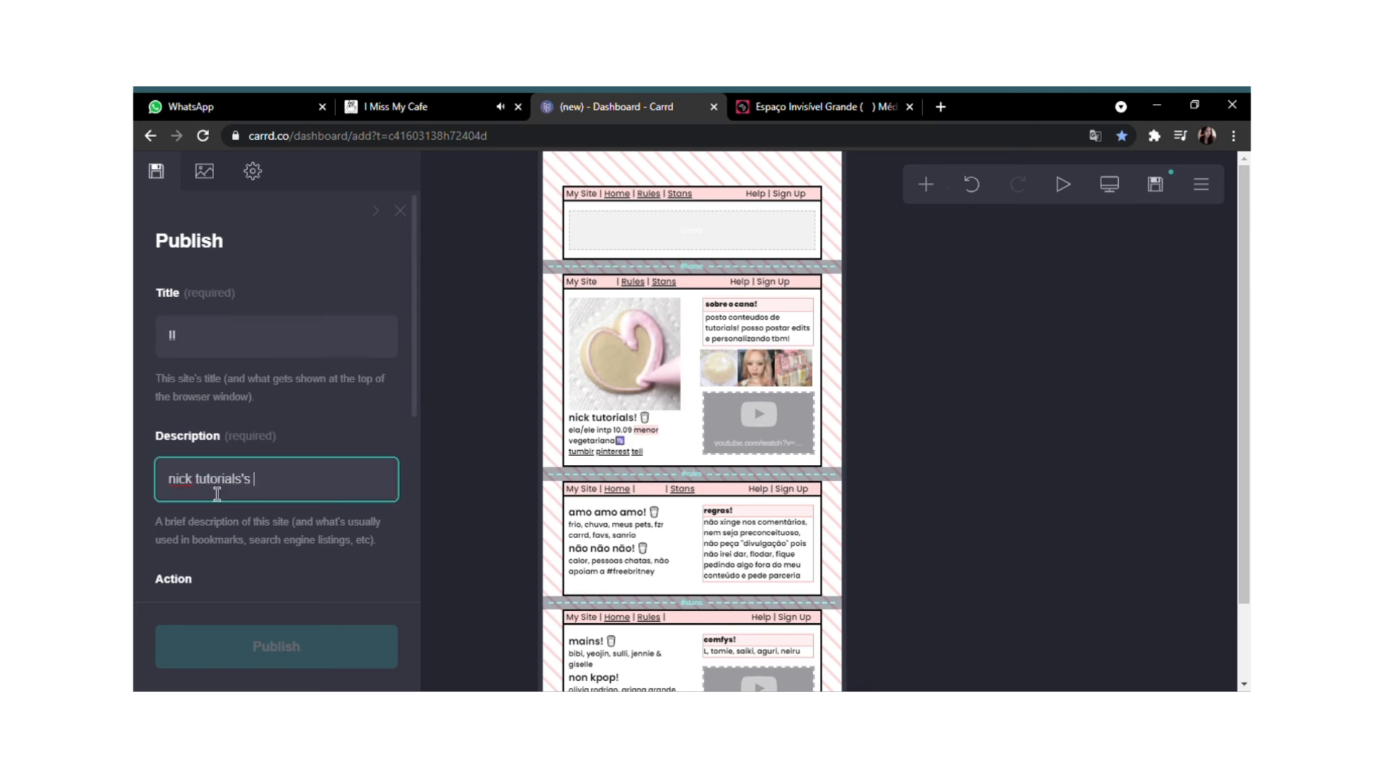
left_click(202, 349)
scroll(191, 339, "down", 5)
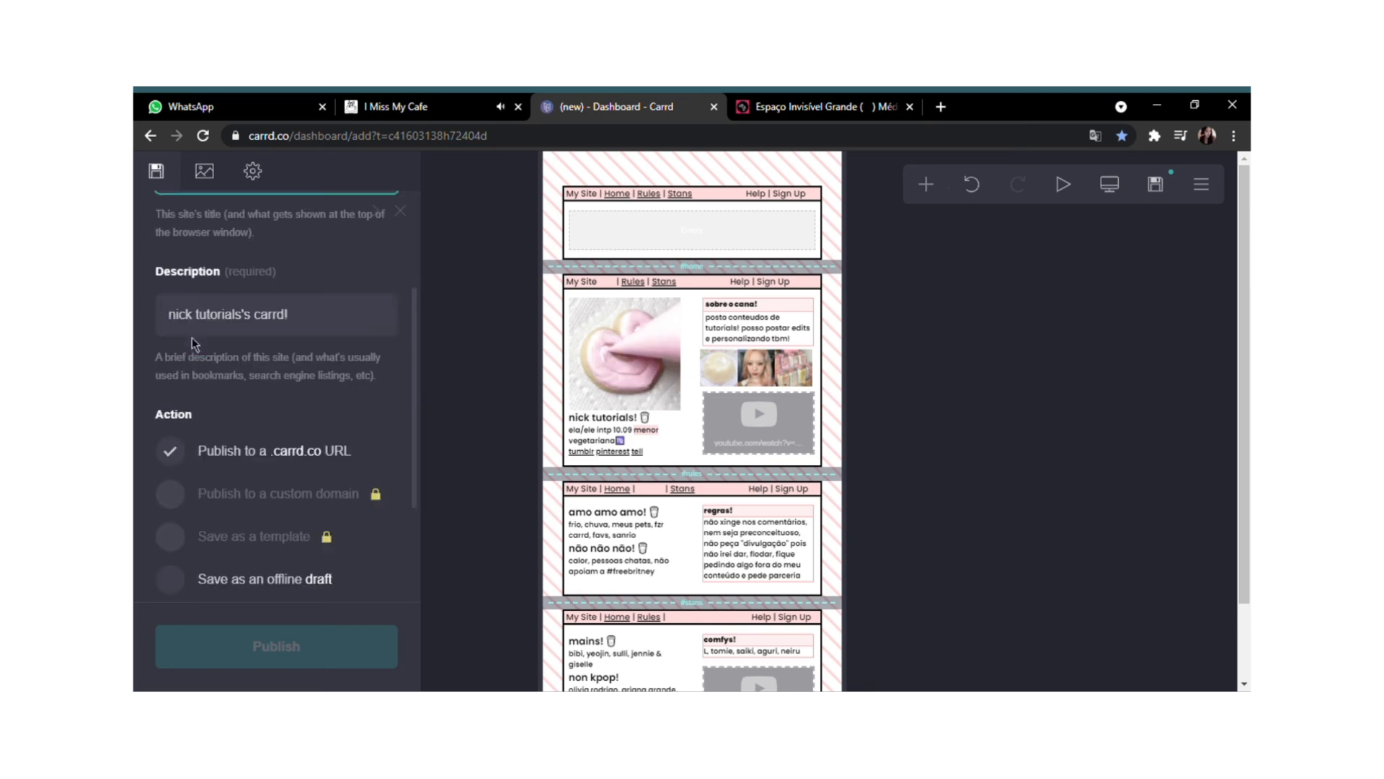
Try "nicktutorials" as the site's carrd.co address and clear the attempt.
left_click(225, 493)
type("nicktutori")
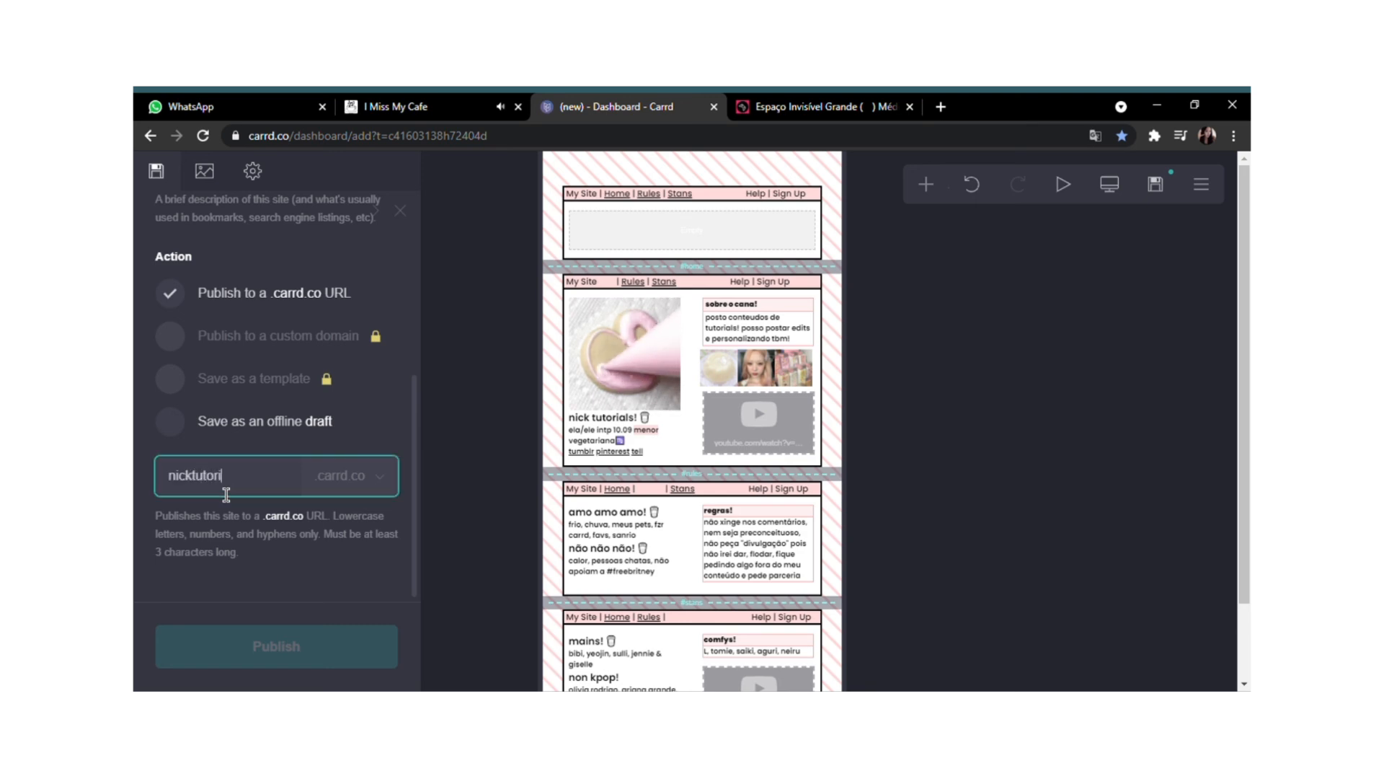
type("als")
left_click_drag(201, 493, 288, 494)
key("BackSpace")
key("BackSpace")
key("BackSpace")
key("BackSpace")
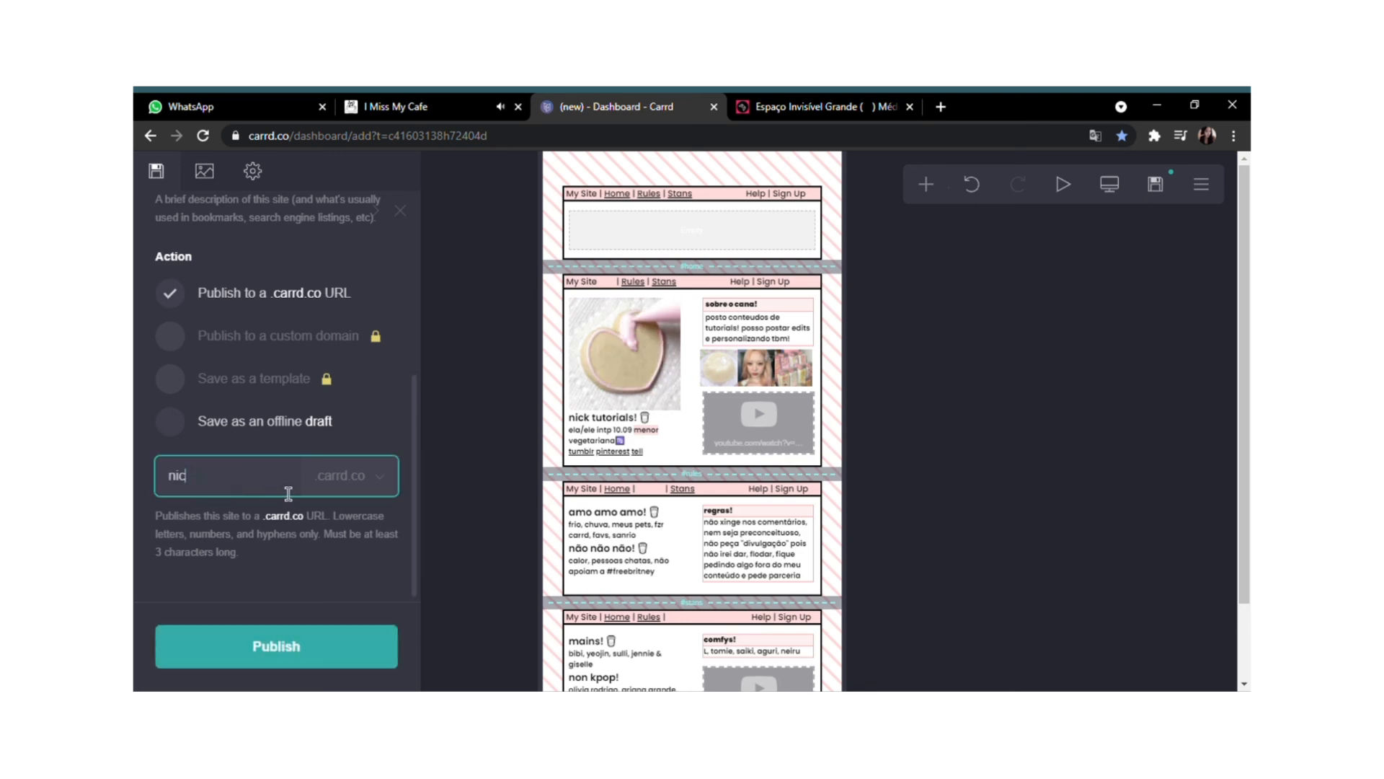
Try "goo-blin" and "kisslat-er" as the site's carrd.co address, clearing each attempt.
type("goo-blin")
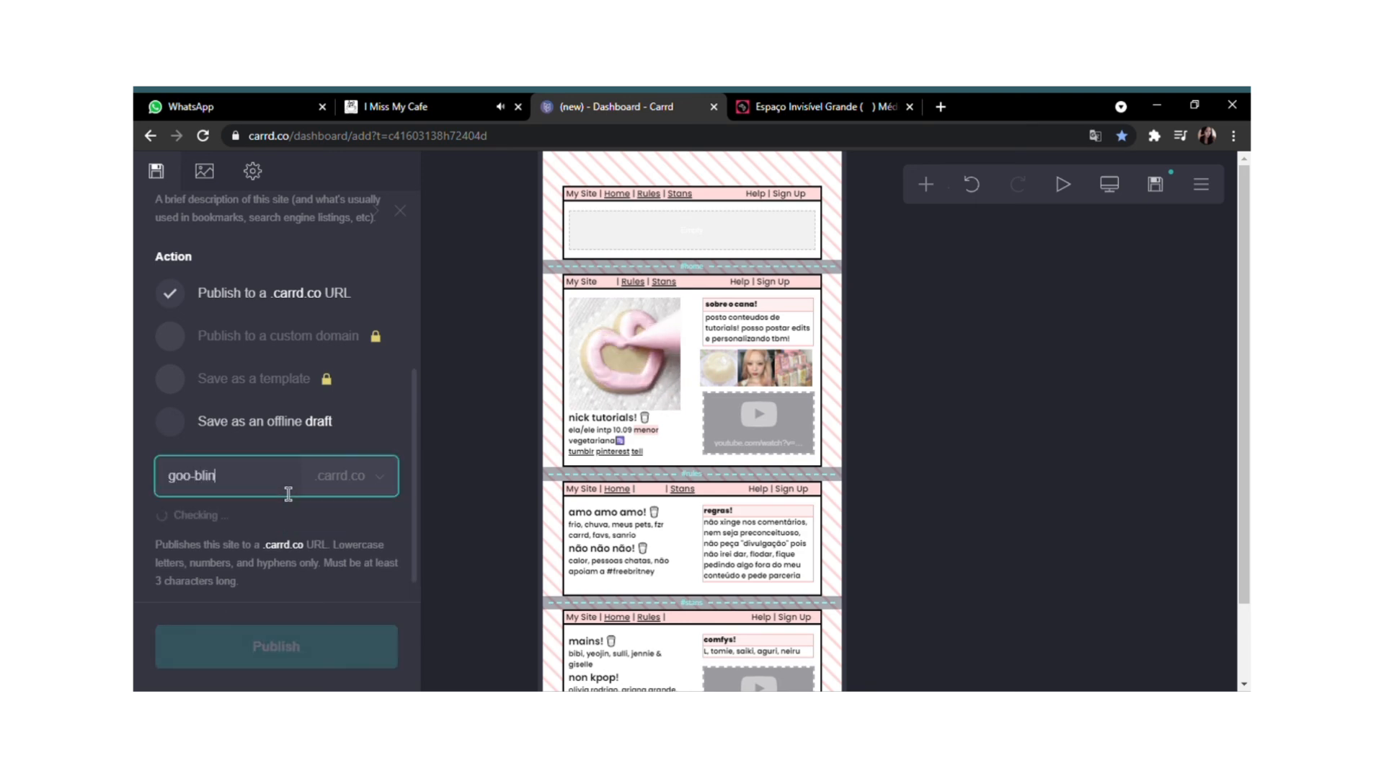
key("BackSpace")
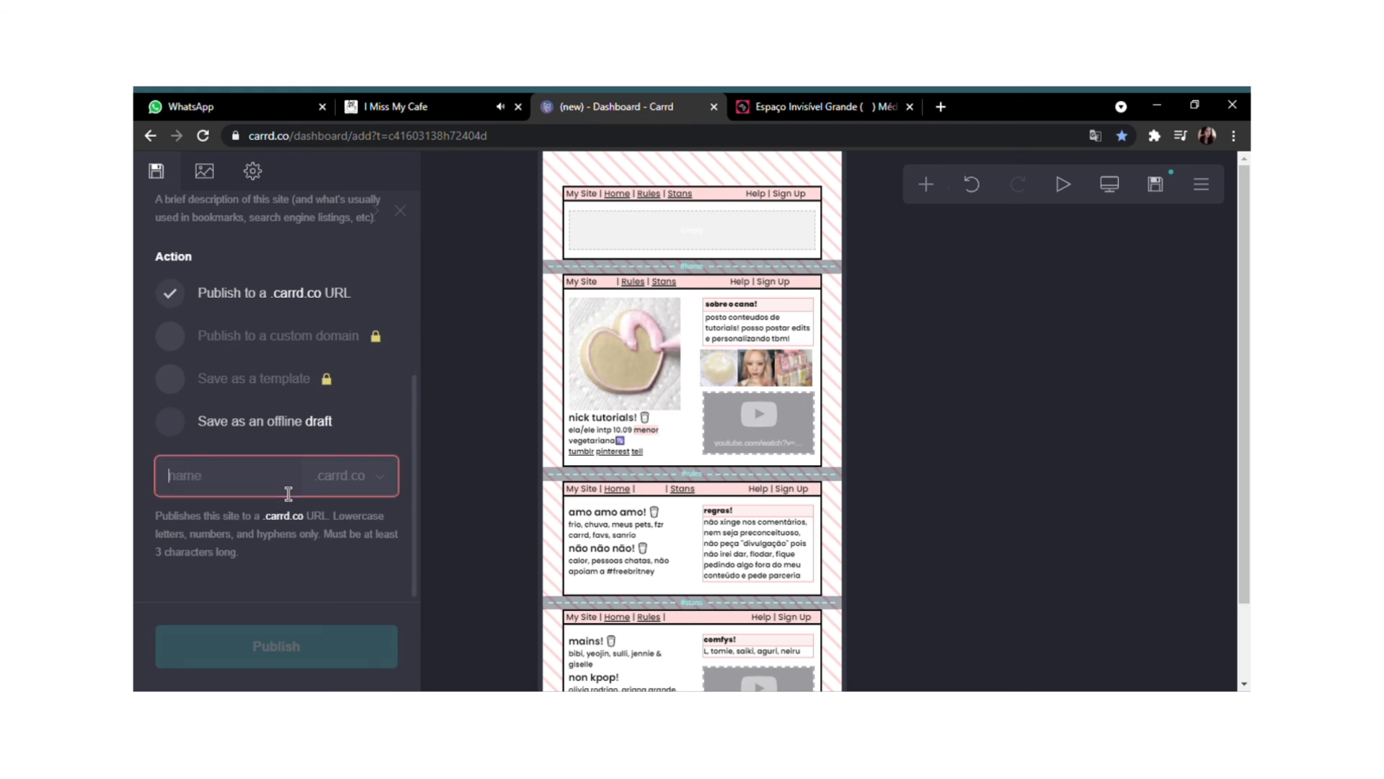
type("kisslat-er")
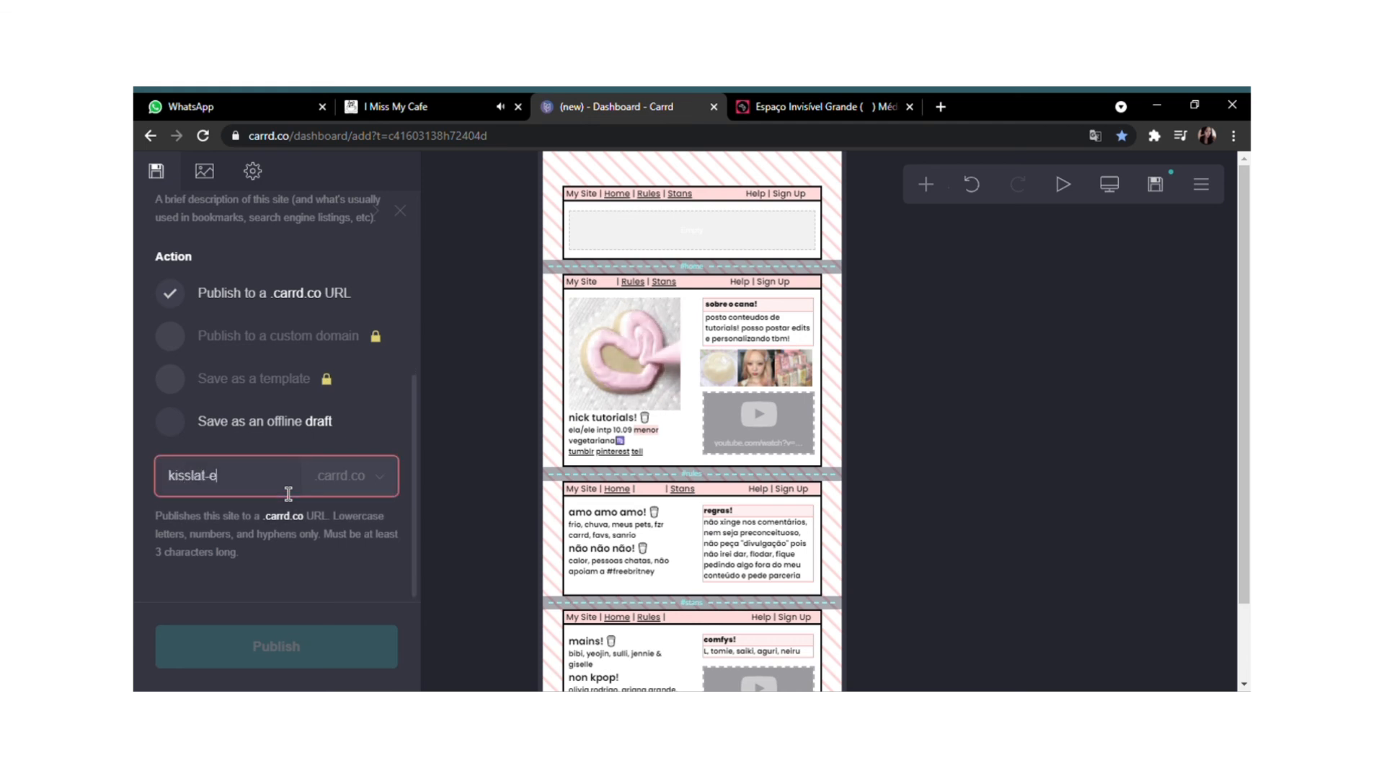
key("BackSpace")
key("BackSpace")
key("BackSpace")
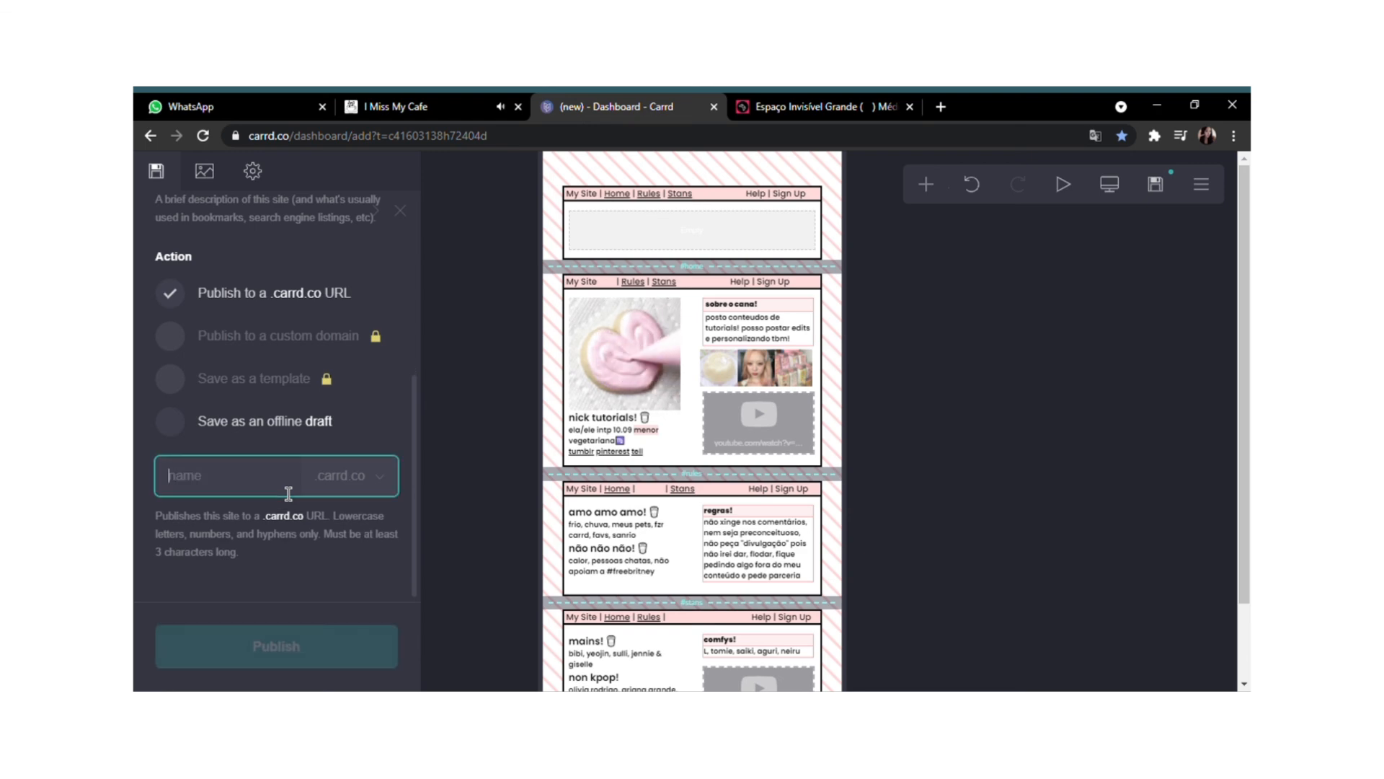
Try "bin-u" and "bi-nu" as the site's carrd.co address.
type("bin-u")
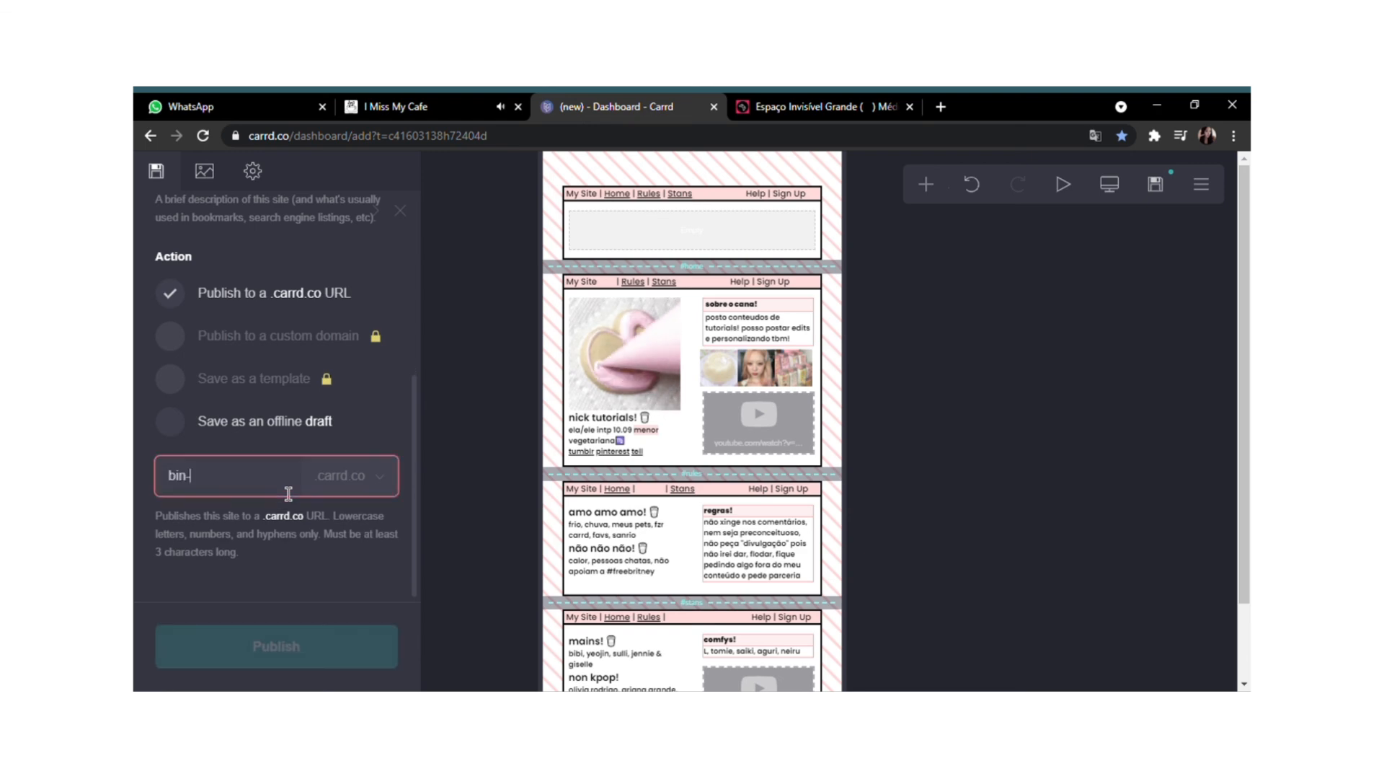
left_click_drag(215, 477, 134, 449)
type("bin-")
key("BackSpace")
key("BackSpace")
type("-nu")
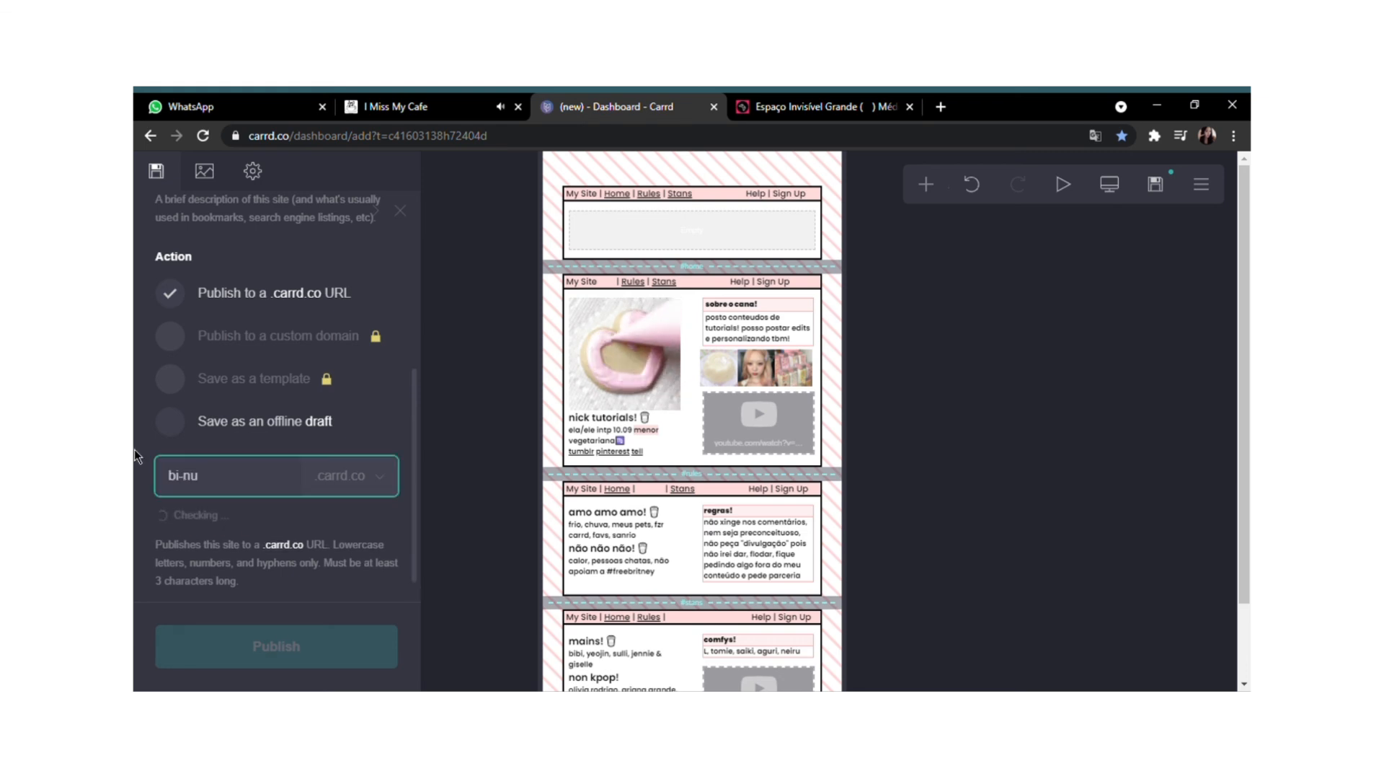
Set the site's carrd.co address to "b-inu" and publish the site.
key("BackSpace")
key("BackSpace")
key("BackSpace")
key("BackSpace")
type("-inu")
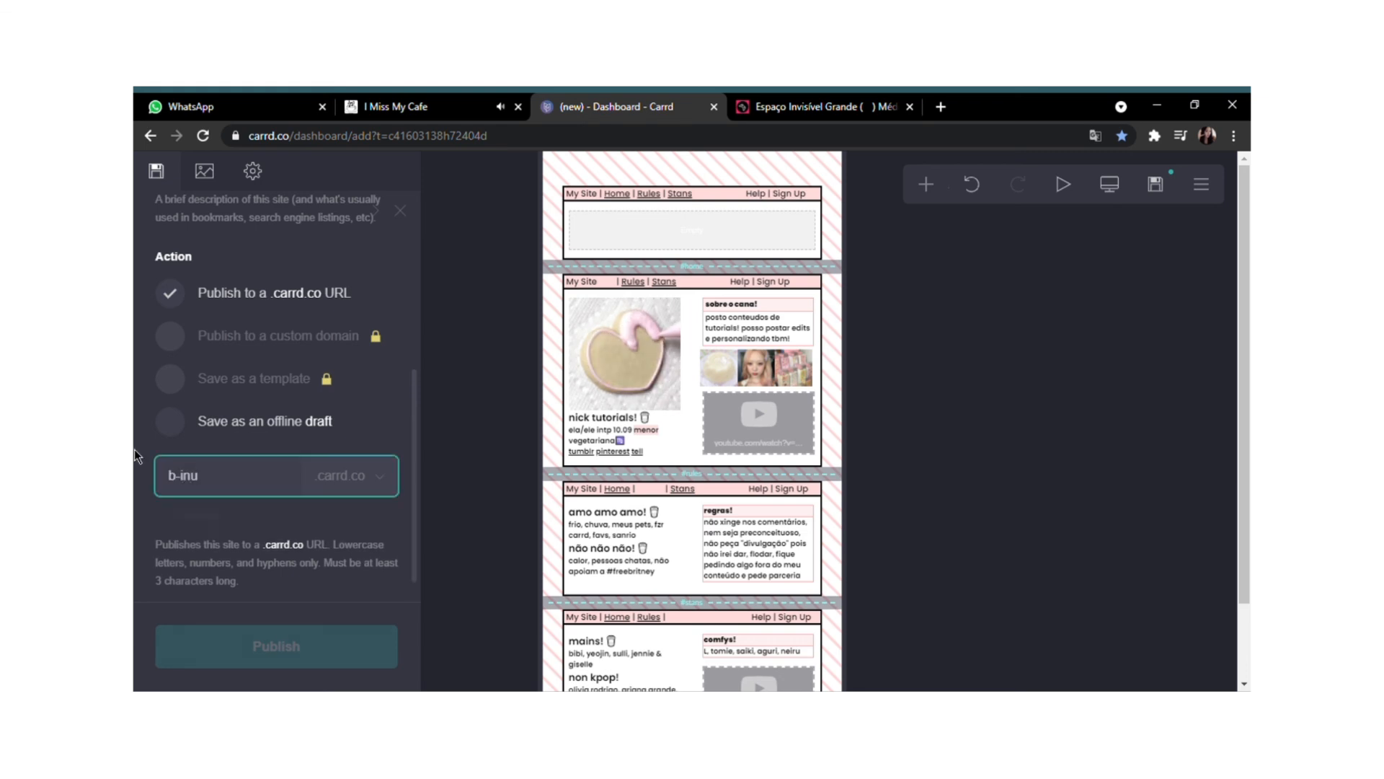
left_click(233, 642)
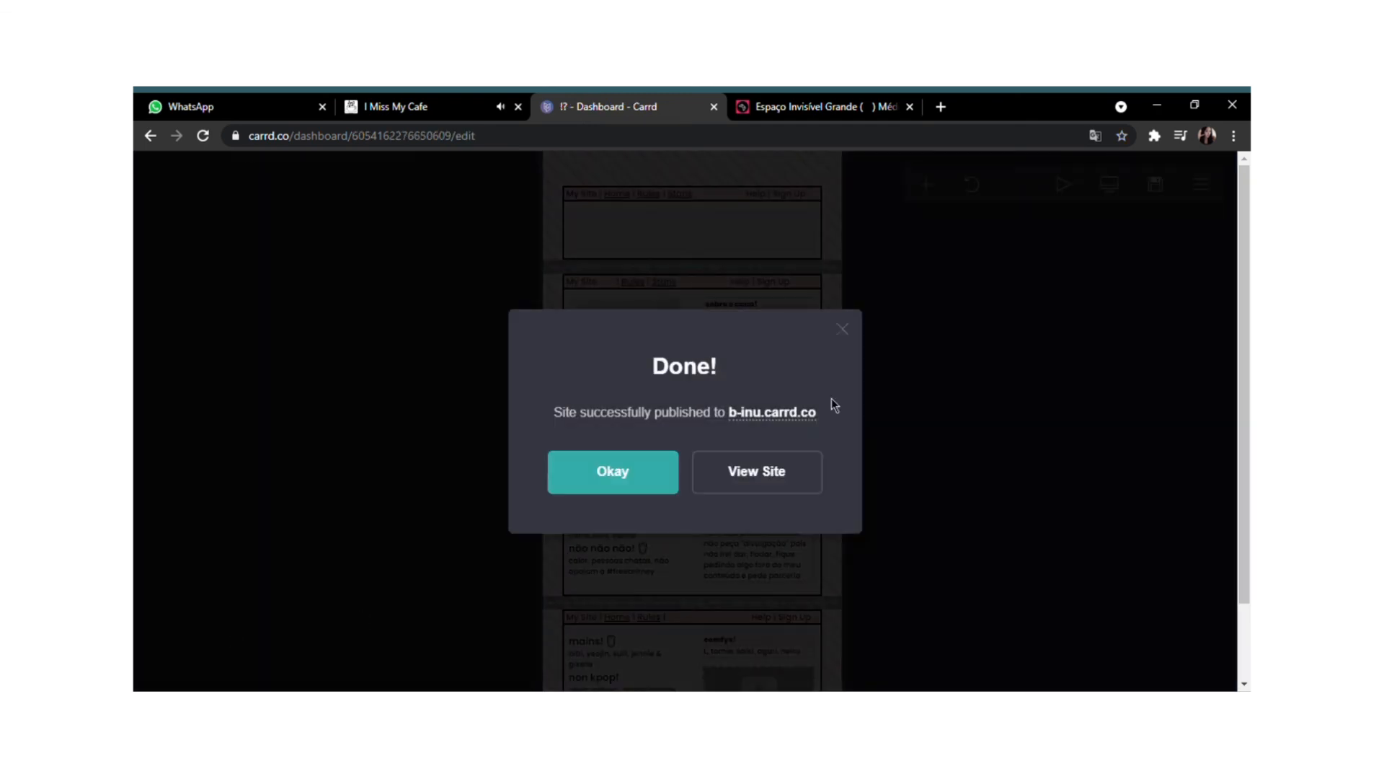
View the published site and follow its links to the home, rules and stans sections.
left_click(766, 462)
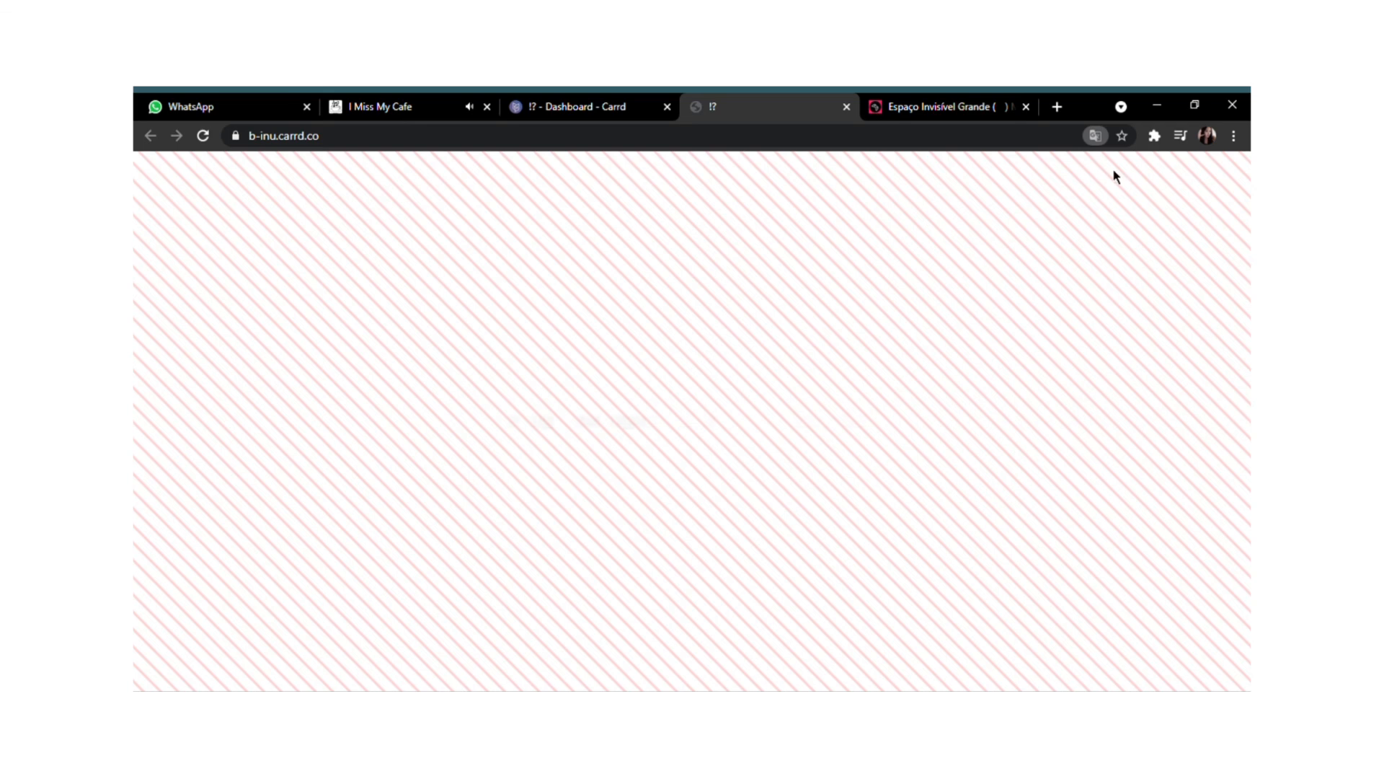
left_click(552, 404)
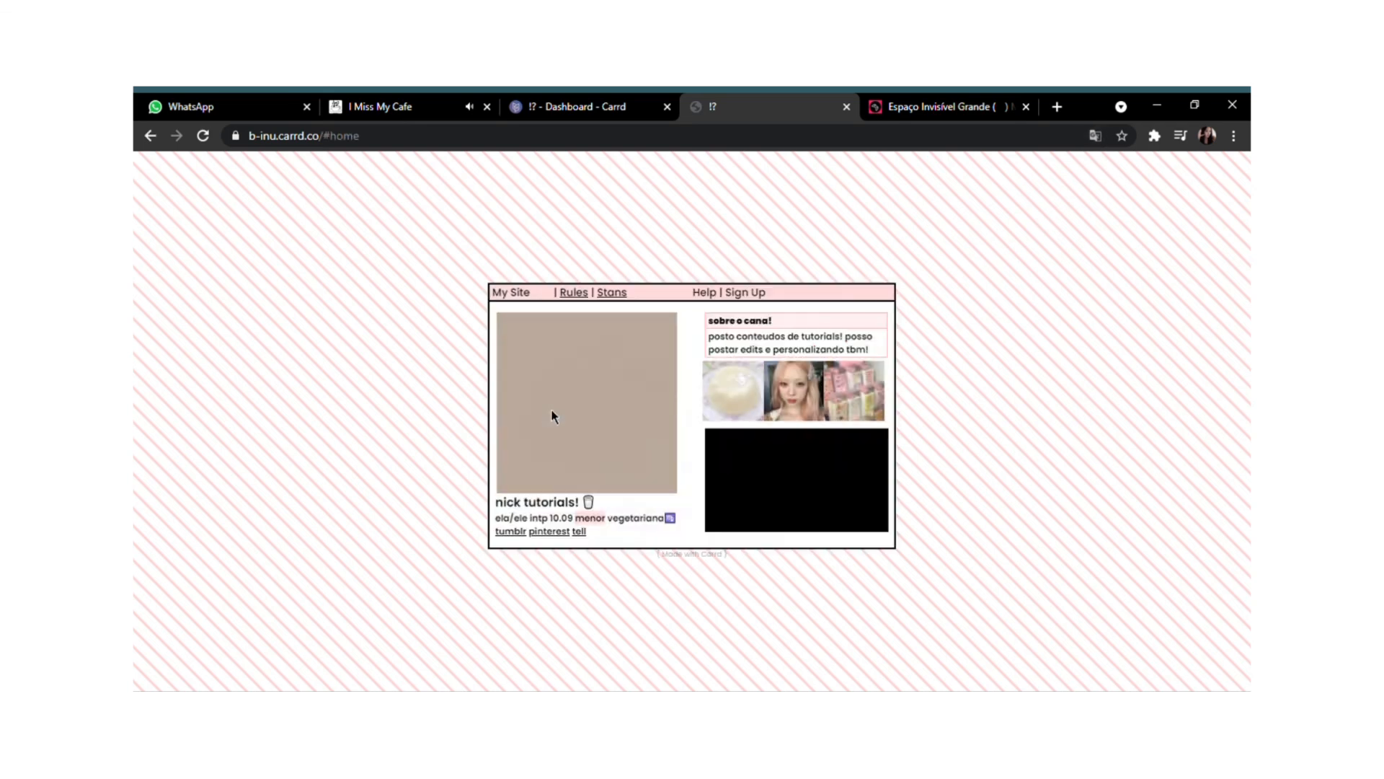
left_click(577, 293)
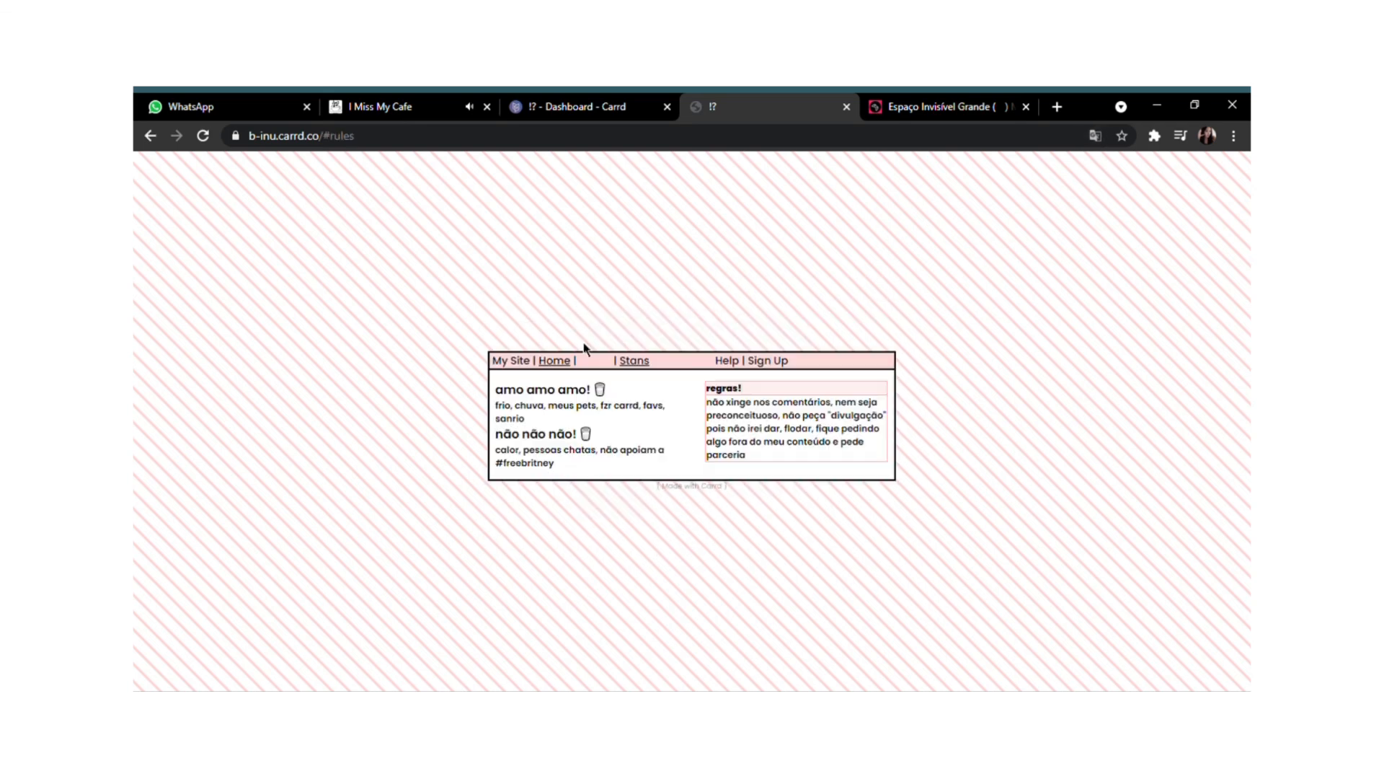
left_click(632, 362)
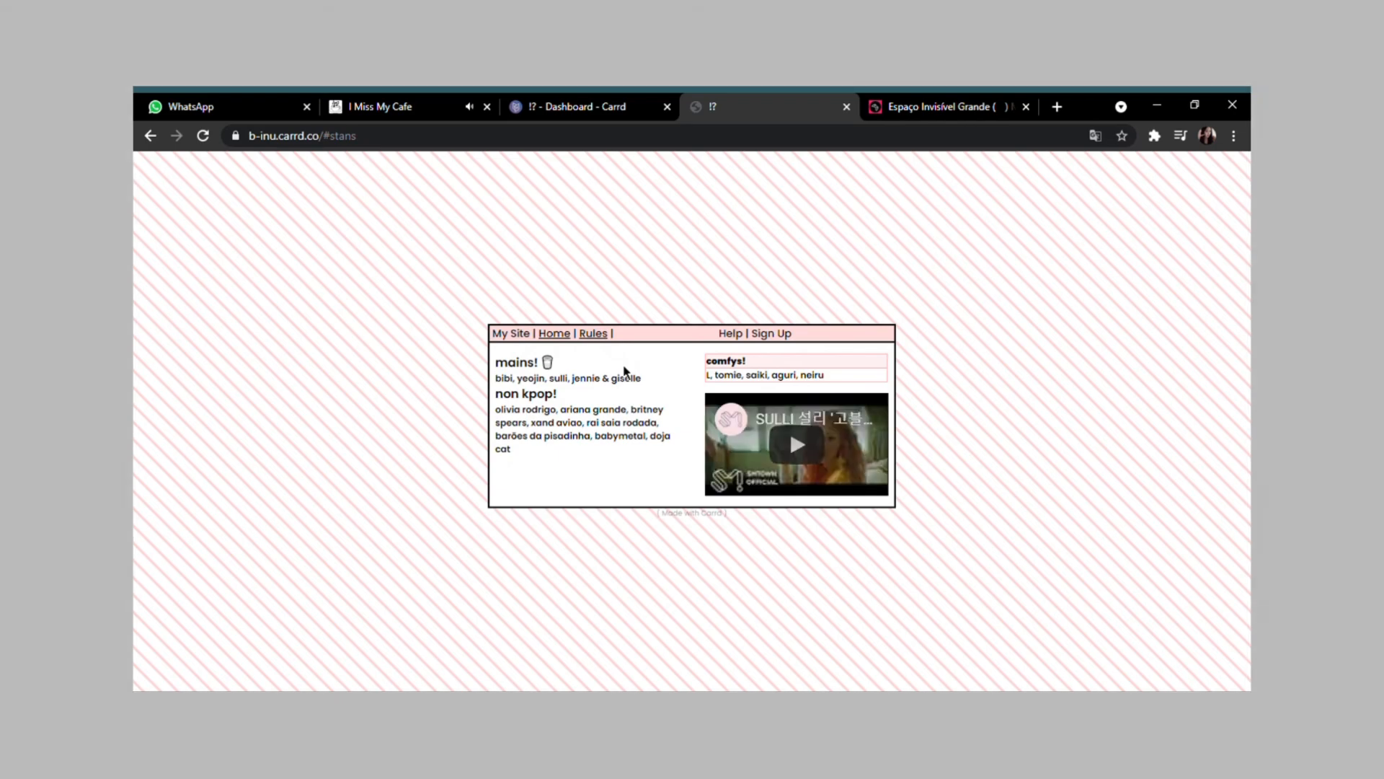